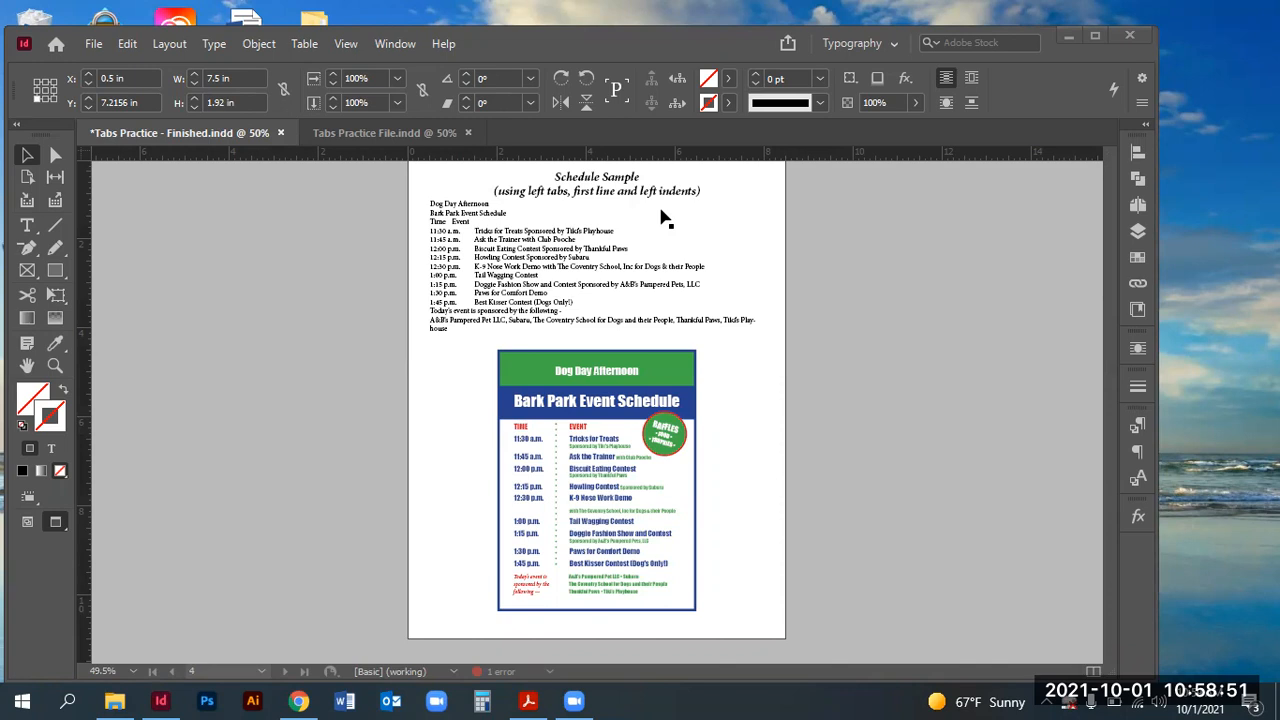
- In Tabs Practice File.indd, duplicate the unformatted schedule text frame into the empty area below the original
{"action": "left_click", "coordinate": [55, 365]}
{"action": "left_click_drag", "start_coordinate": [478, 340], "coordinate": [744, 620]}
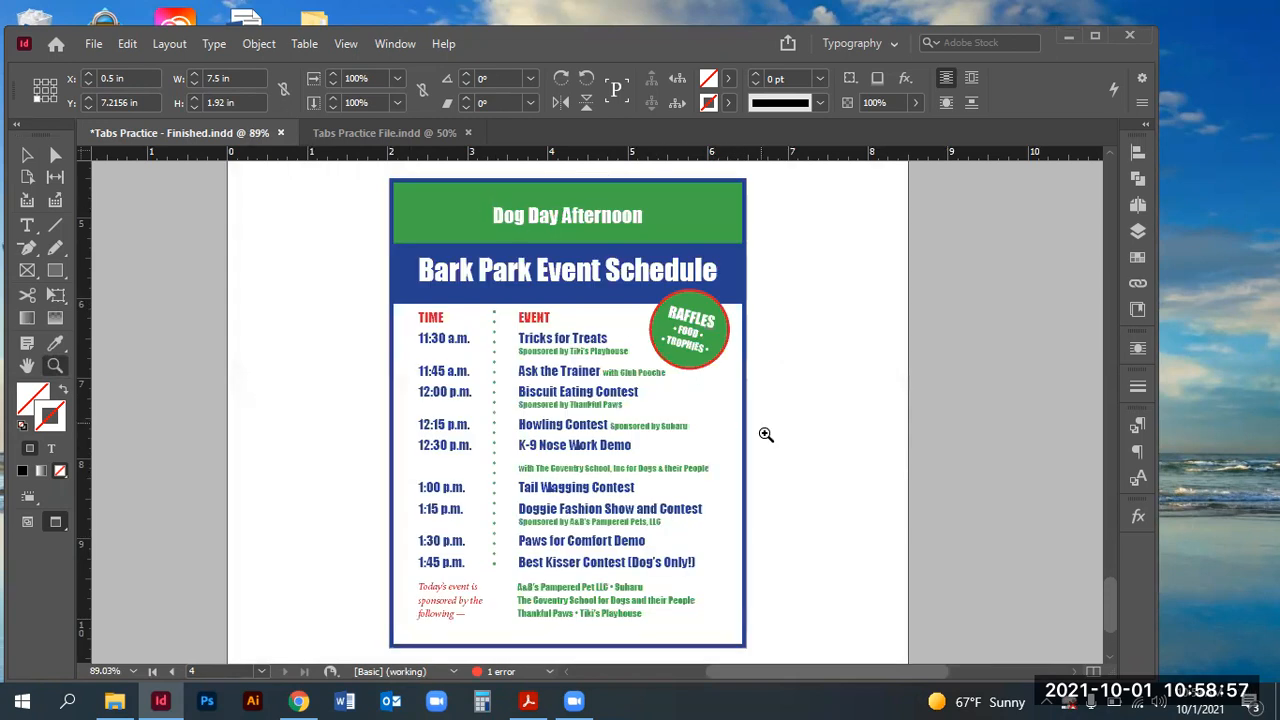
{"action": "left_click", "coordinate": [385, 133]}
{"action": "scroll", "coordinate": [706, 491], "scroll_direction": "down", "scroll_amount": 10}
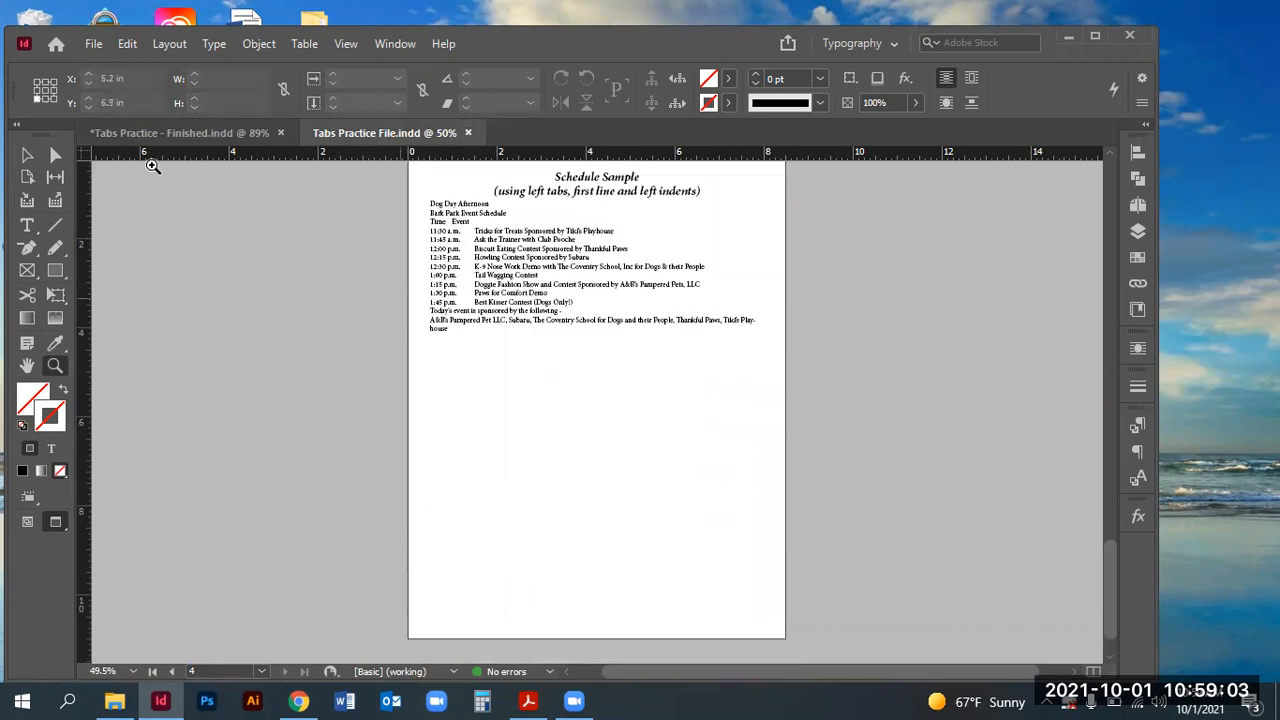
{"action": "left_click", "coordinate": [27, 155]}
{"action": "left_click", "coordinate": [552, 283]}
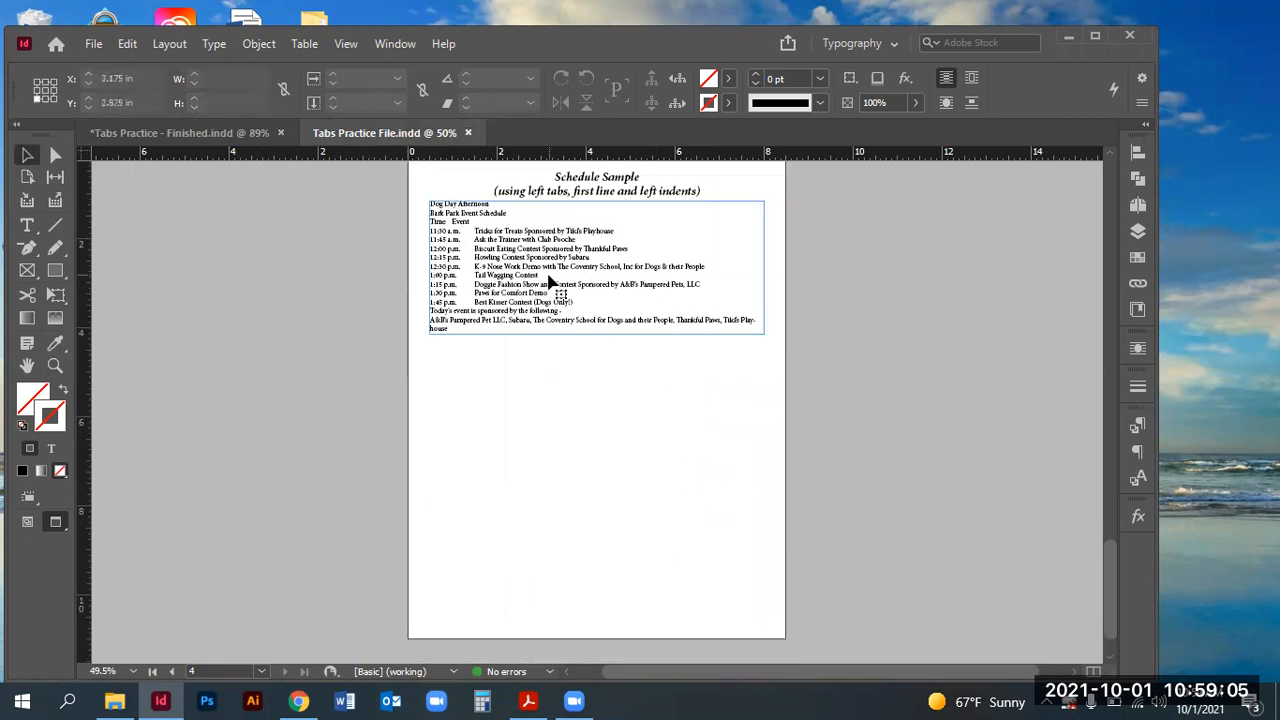
{"action": "left_click", "coordinate": [552, 285]}
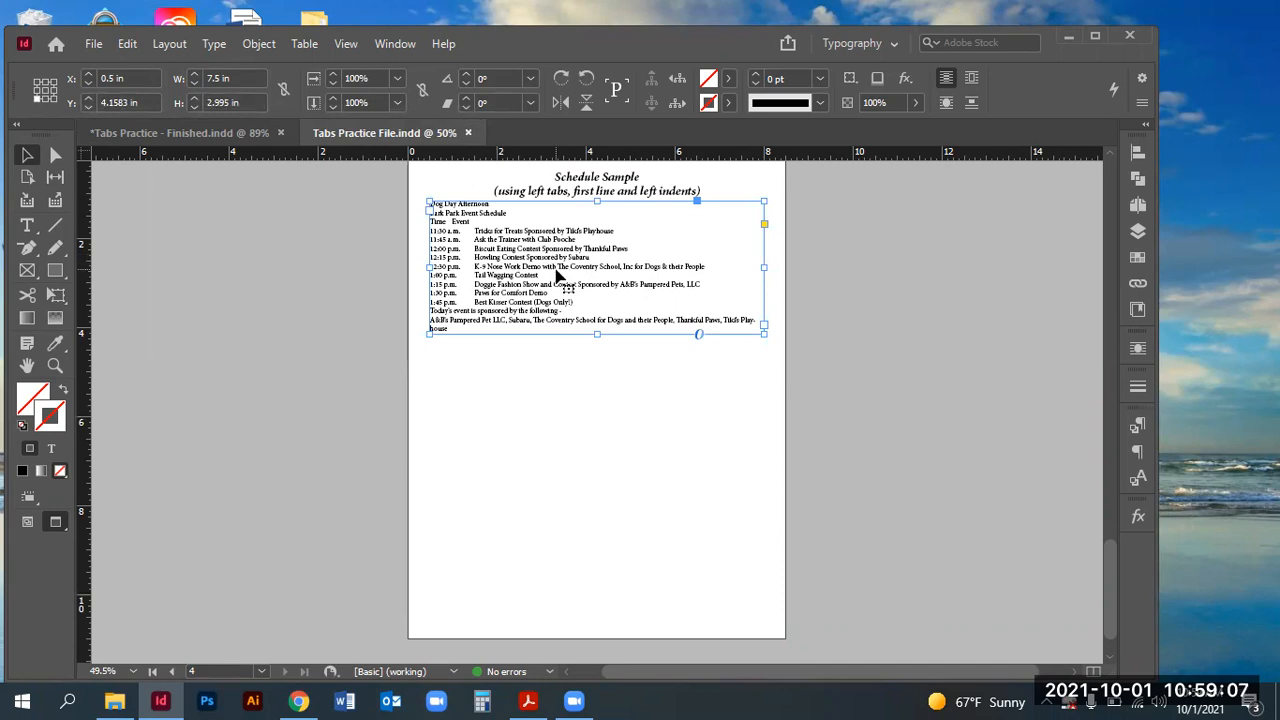
{"action": "left_click_drag", "start_coordinate": [556, 262], "coordinate": [586, 456]}
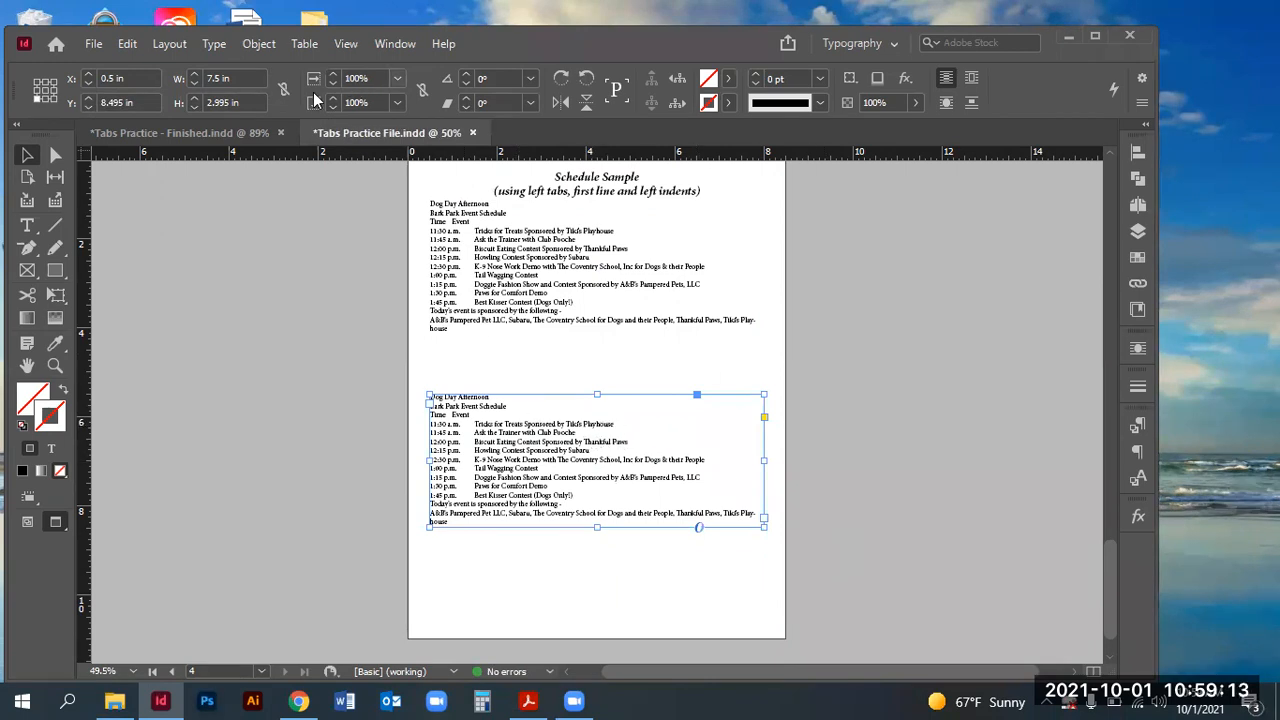
- Copy the width of the finished schedule's outer frame and apply it, 4.4656 in, to the duplicated text frame in the practice file
{"action": "left_click", "coordinate": [169, 133]}
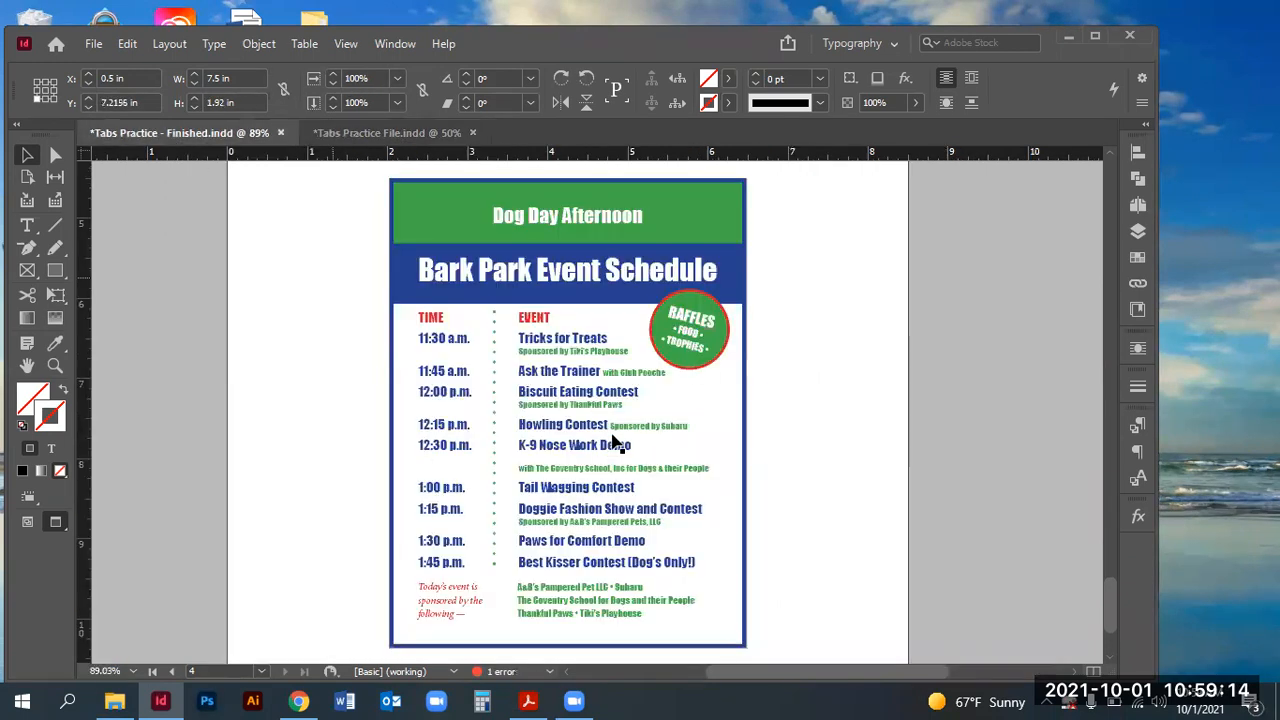
{"action": "left_click", "coordinate": [612, 256]}
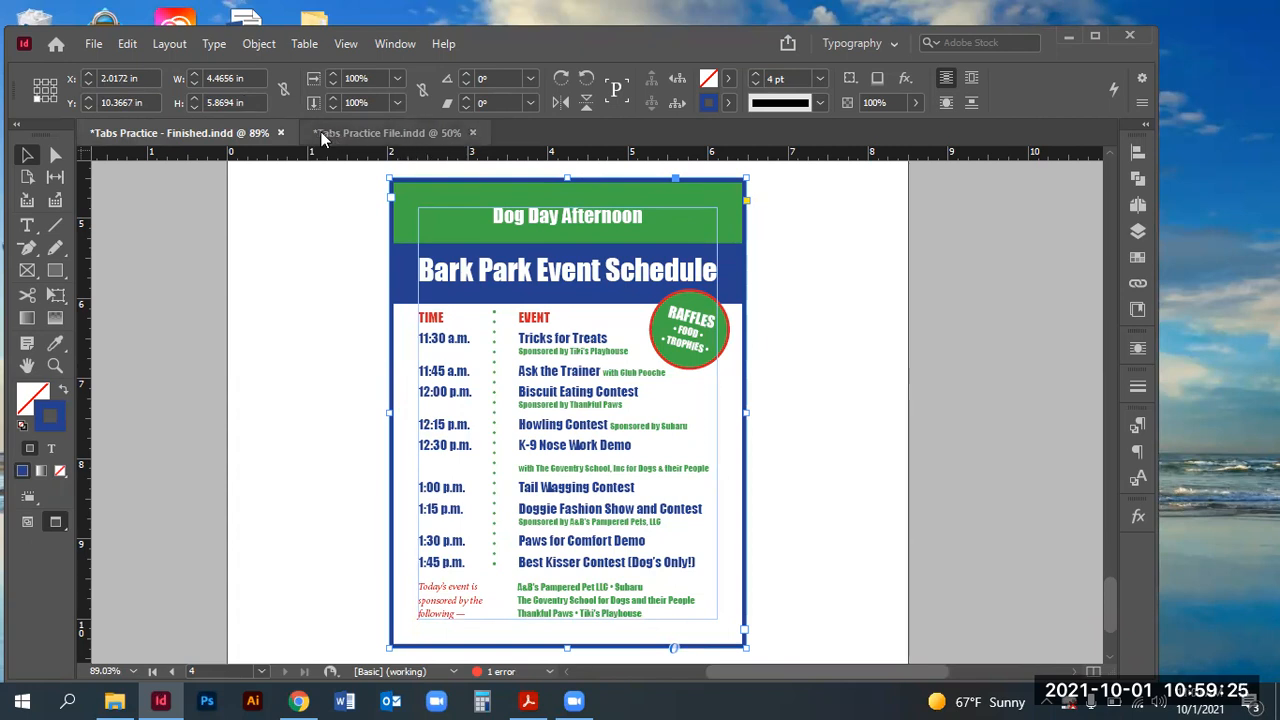
{"action": "left_click", "coordinate": [253, 78]}
{"action": "key", "text": "ctrl+c"}
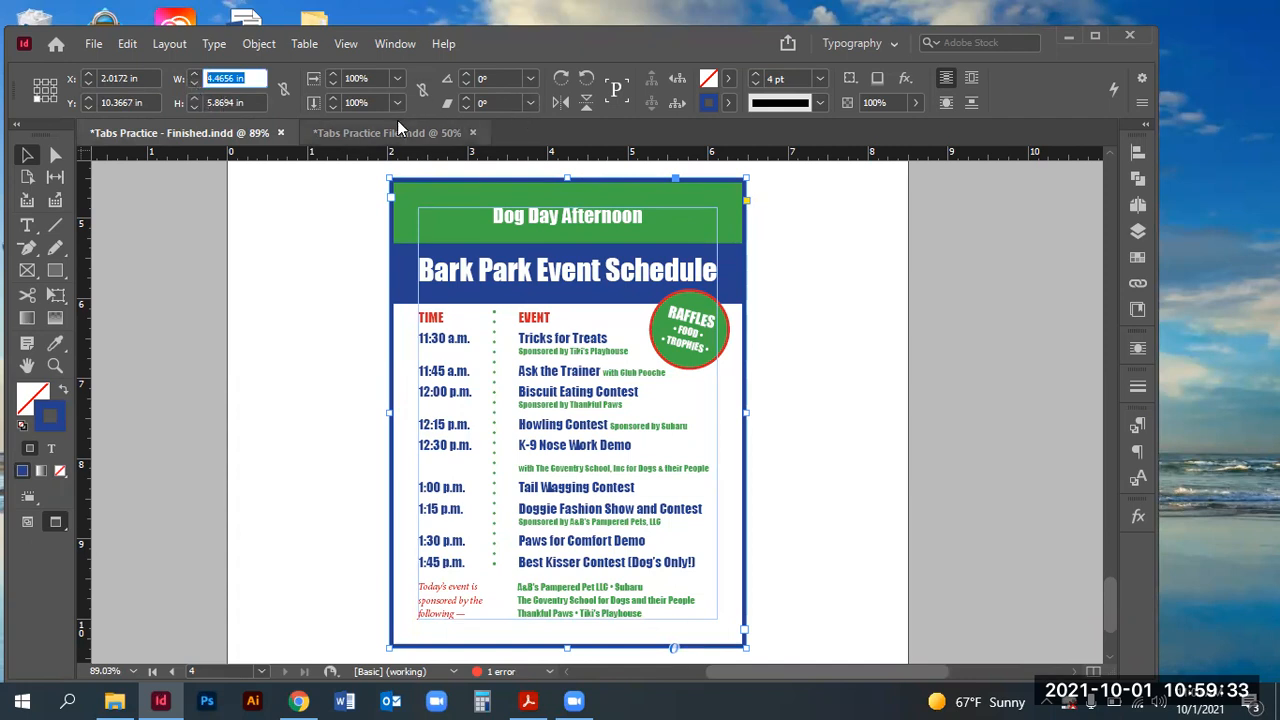
{"action": "left_click", "coordinate": [377, 131]}
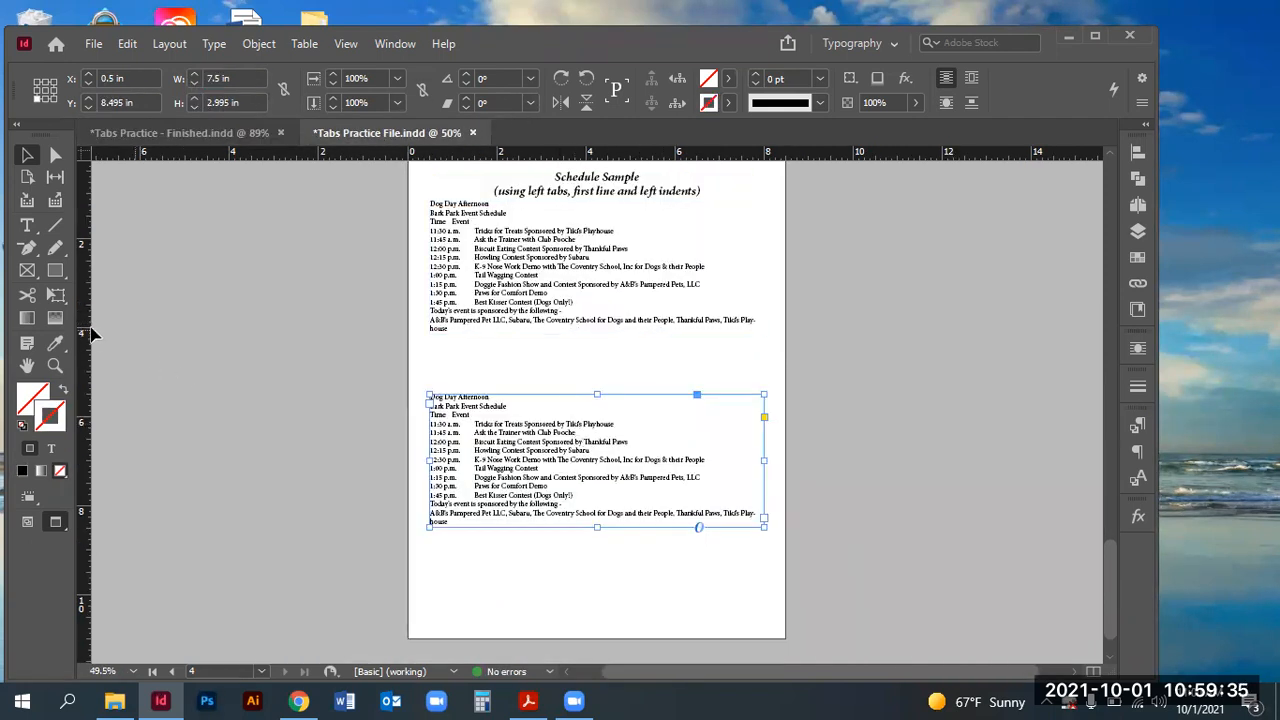
{"action": "left_click", "coordinate": [241, 78]}
{"action": "key", "text": "ctrl+v"}
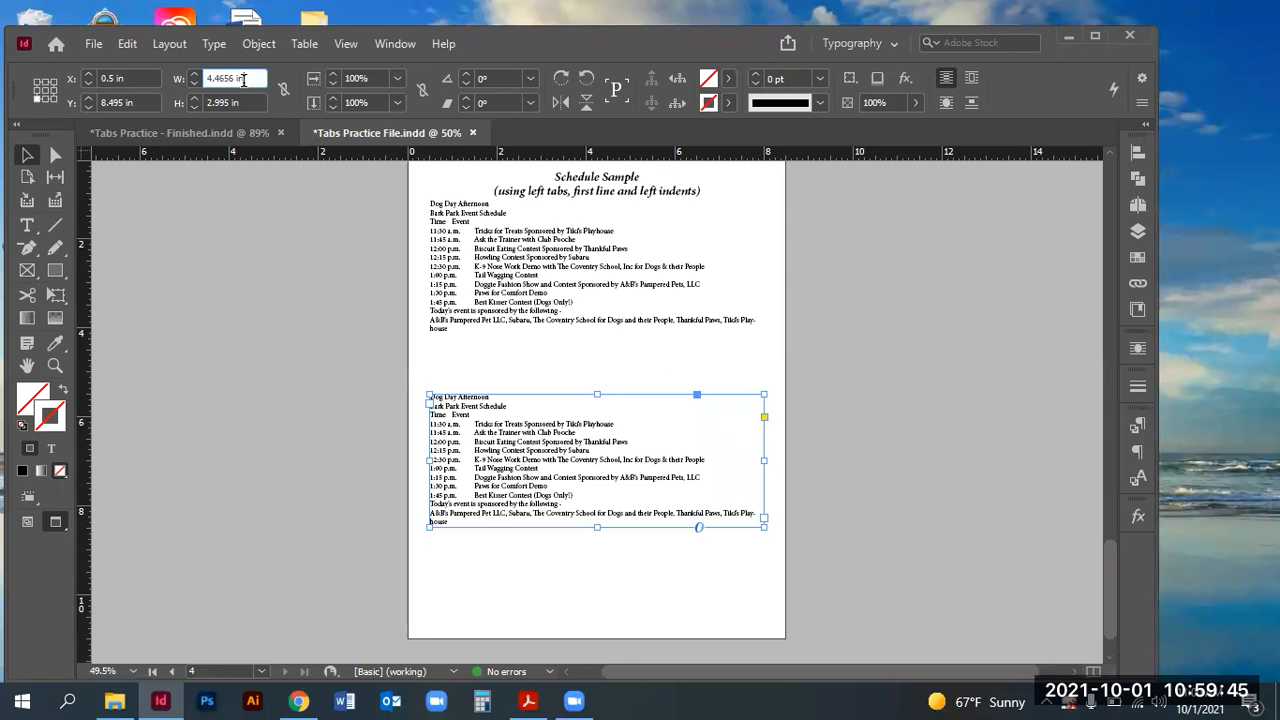
{"action": "key", "text": "Tab"}
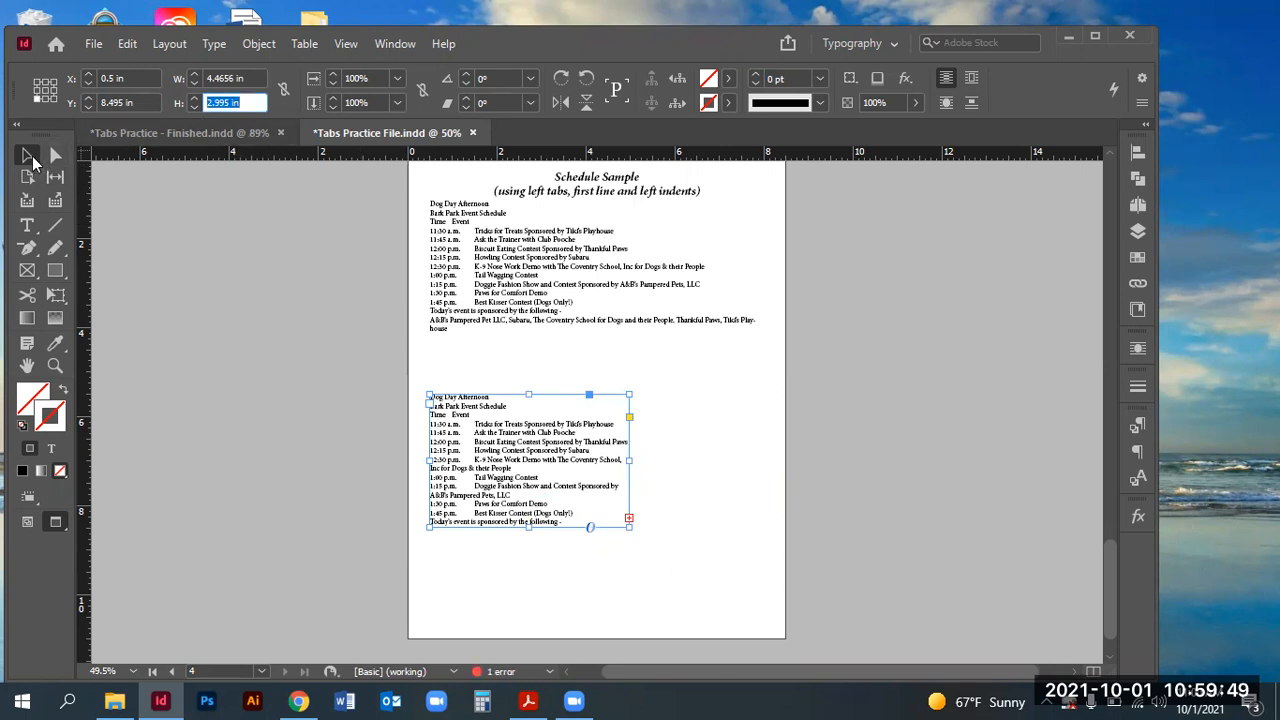
- Lengthen the duplicated text frame to about 5.25 in and centre it horizontally on the page, about 2.02 in from the page edge
{"action": "left_click_drag", "start_coordinate": [529, 530], "coordinate": [529, 628]}
{"action": "left_click_drag", "start_coordinate": [517, 482], "coordinate": [586, 455]}
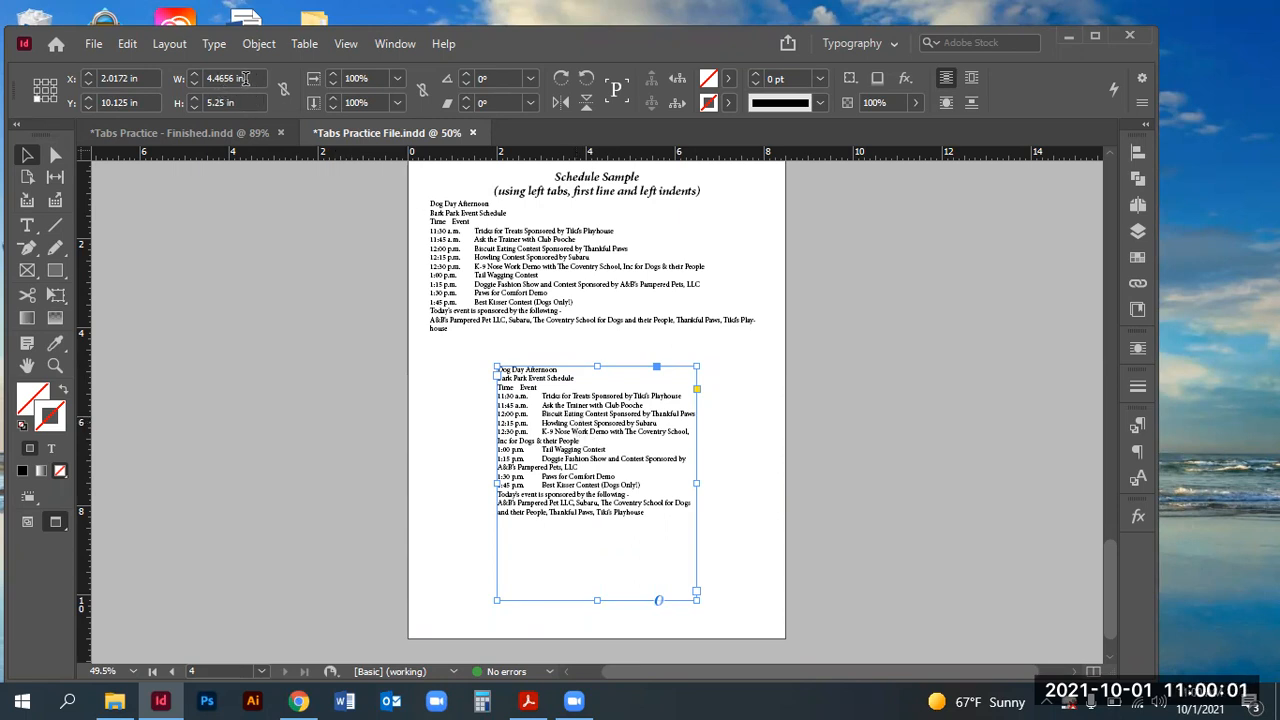
- Give the duplicated frame a 4 pt stroke in the blue C=100 M=90 Y=10 K=0 swatch, matching the finished schedule
{"action": "left_click", "coordinate": [55, 365]}
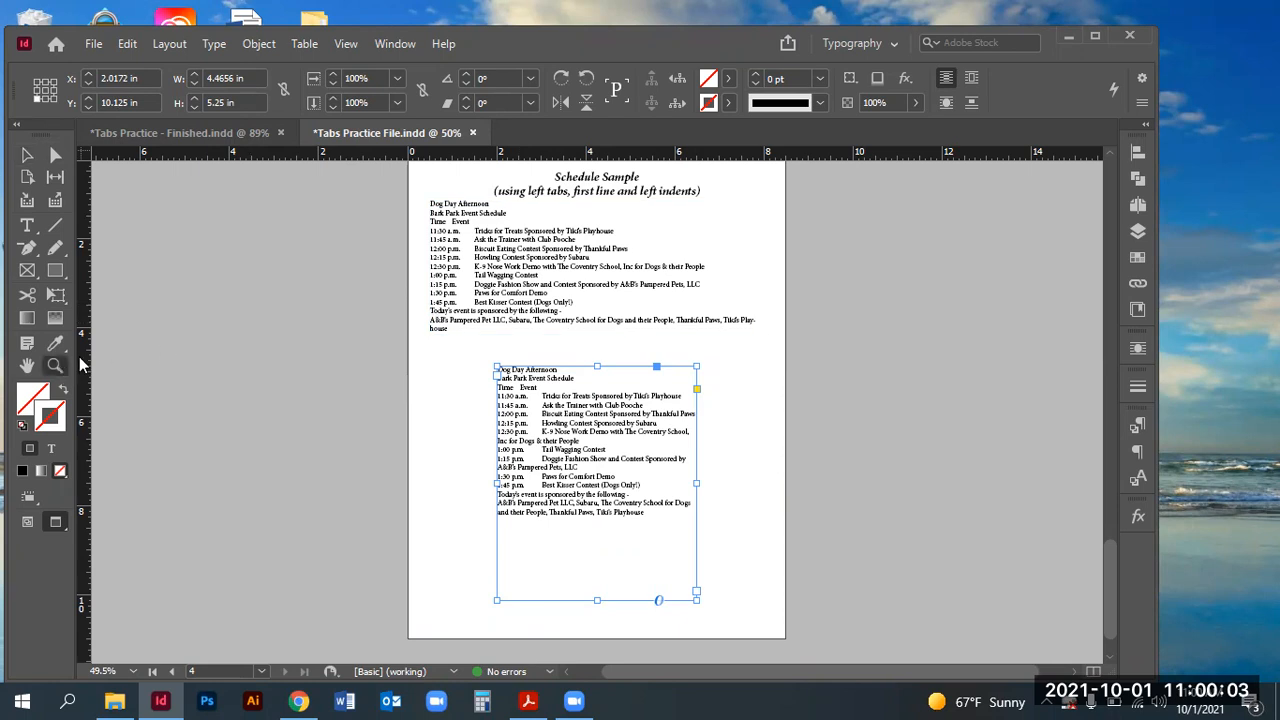
{"action": "left_click_drag", "start_coordinate": [451, 340], "coordinate": [786, 626]}
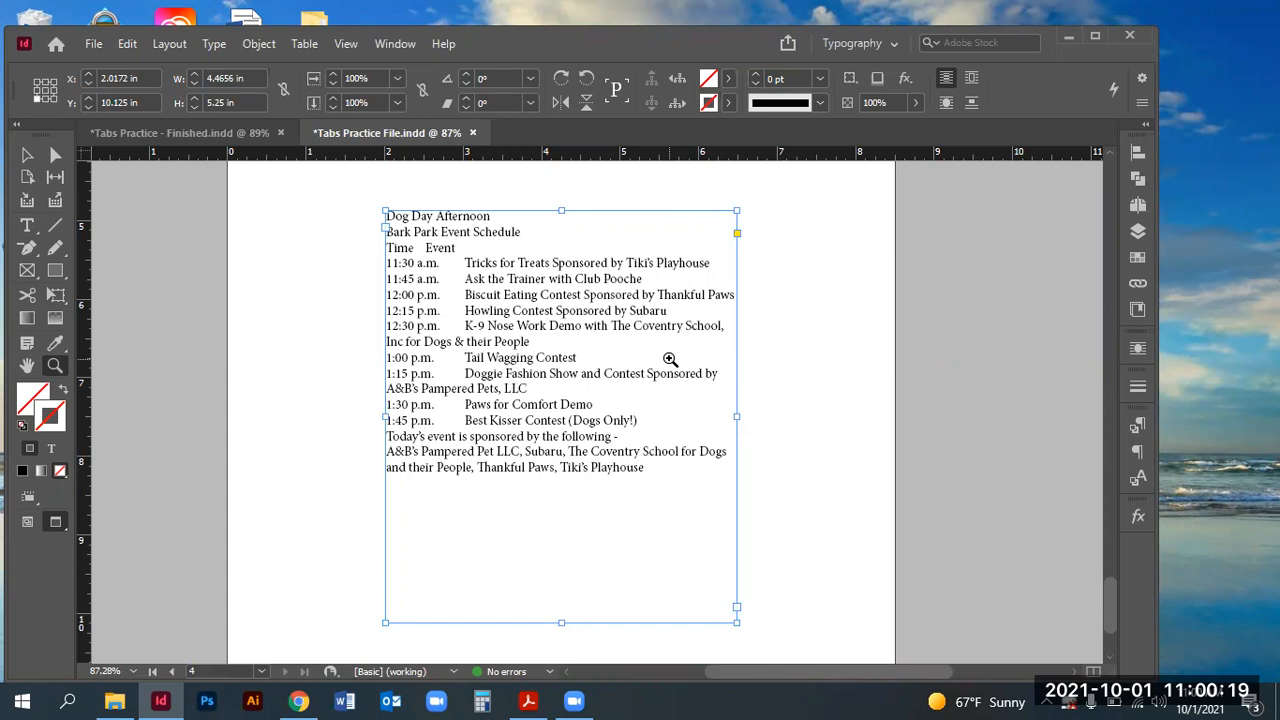
{"action": "left_click", "coordinate": [1137, 260]}
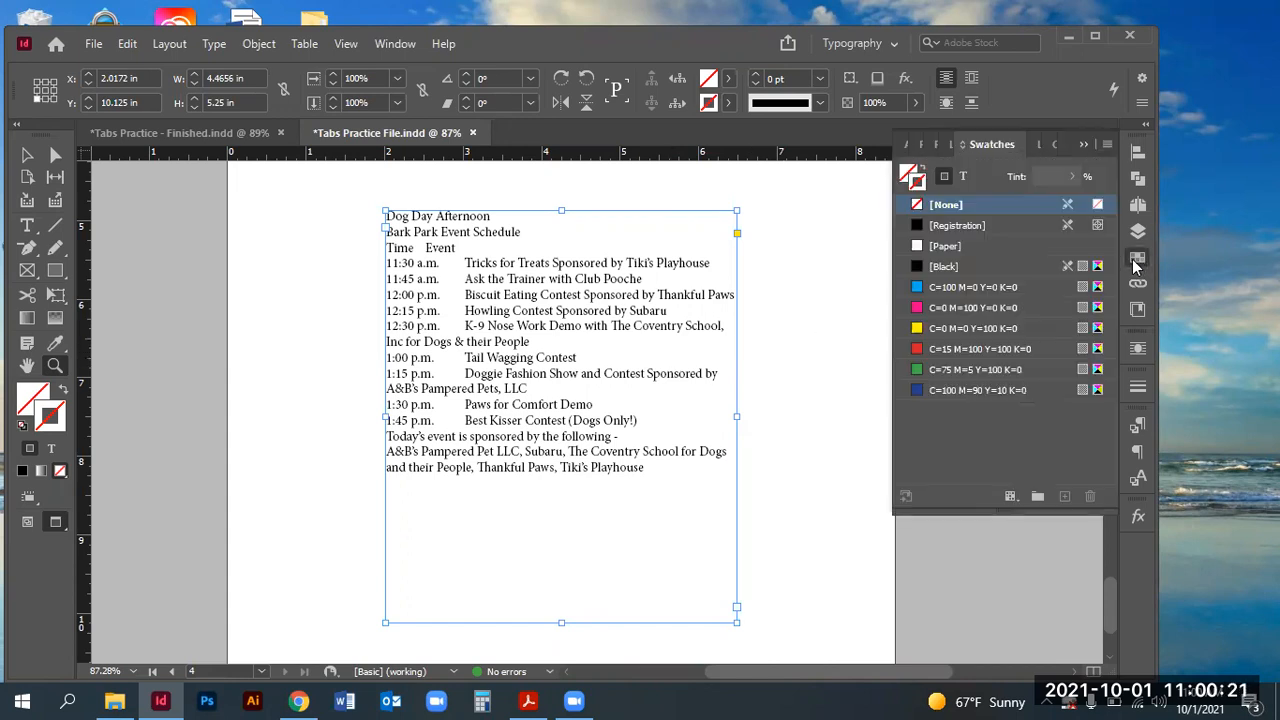
{"action": "left_click", "coordinate": [201, 137]}
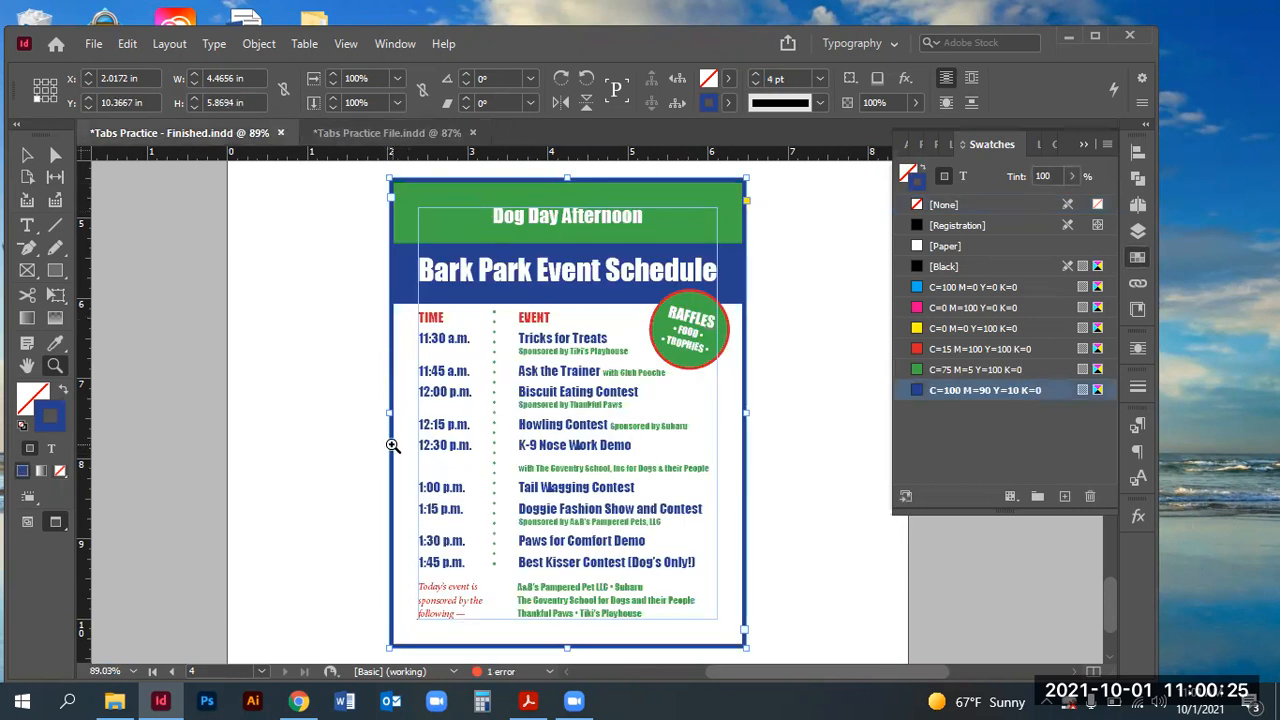
{"action": "left_click", "coordinate": [388, 132]}
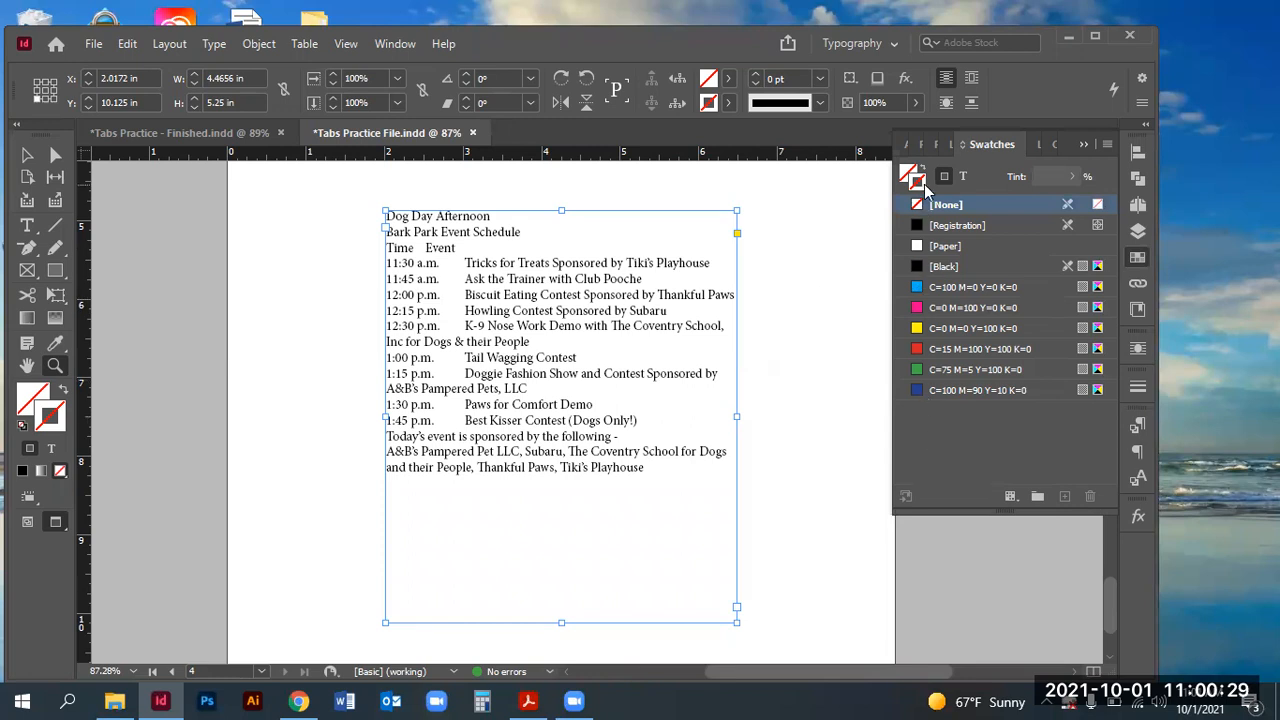
{"action": "left_click", "coordinate": [976, 390]}
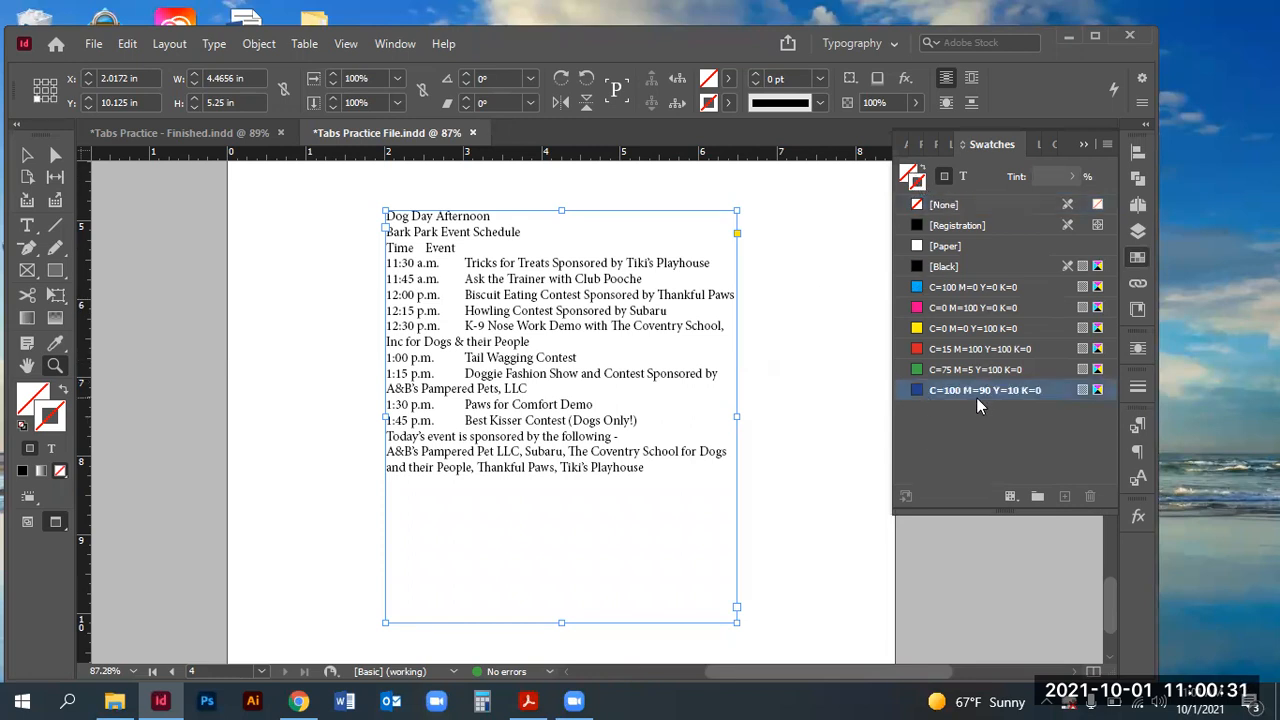
{"action": "left_click", "coordinate": [757, 77]}
{"action": "left_click", "coordinate": [757, 77]}
{"action": "left_click", "coordinate": [757, 77]}
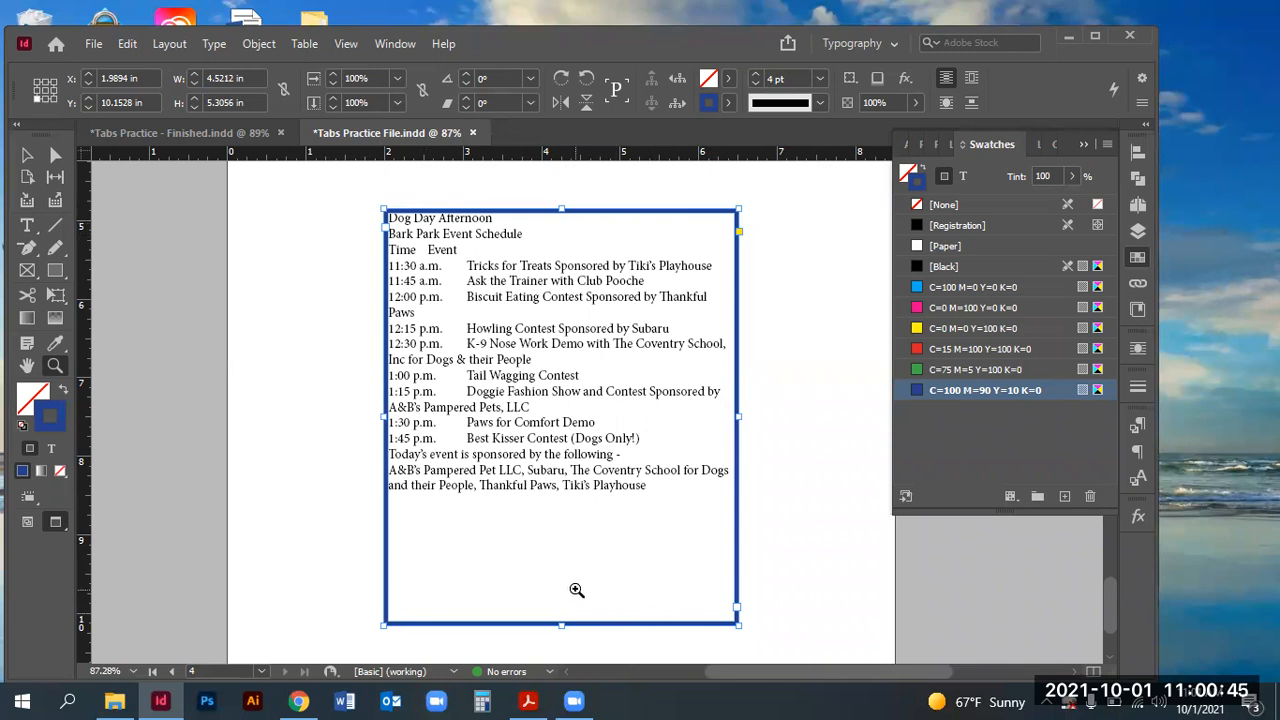
- Examine the inset spacing in the finished schedule's Text Frame Options and close them without changes
{"action": "left_click", "coordinate": [150, 133]}
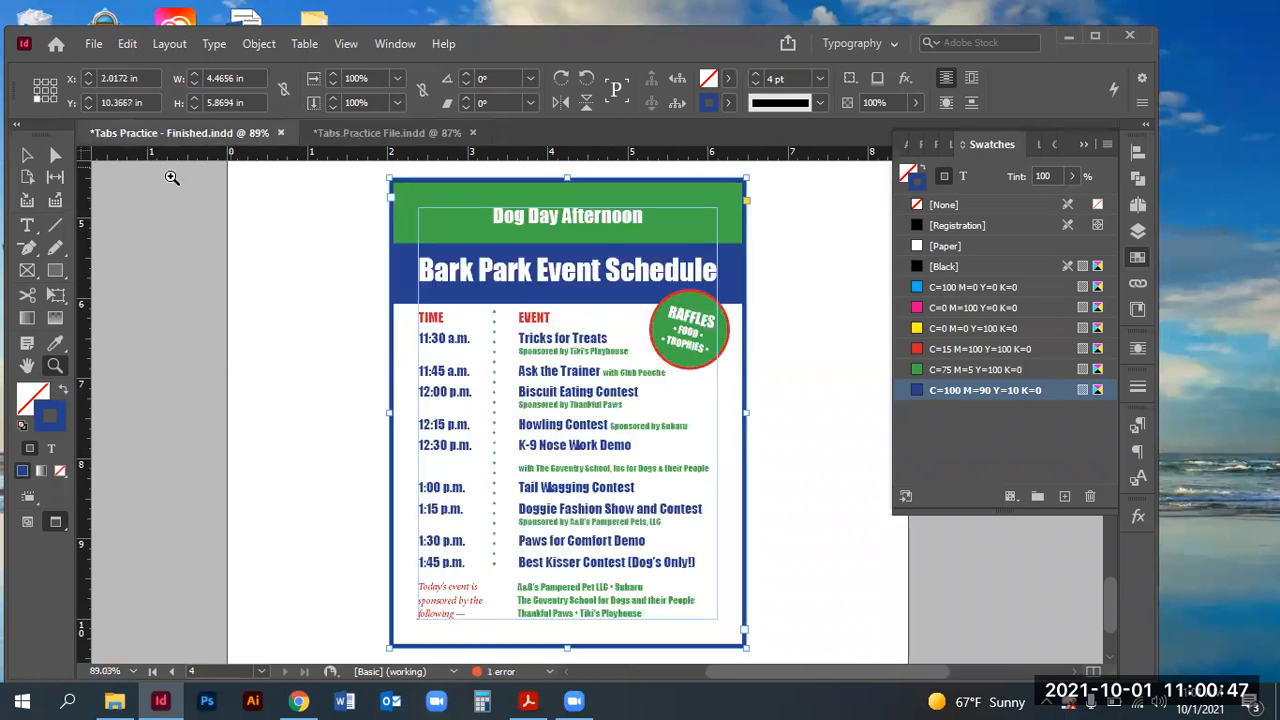
{"action": "left_click", "coordinate": [27, 156]}
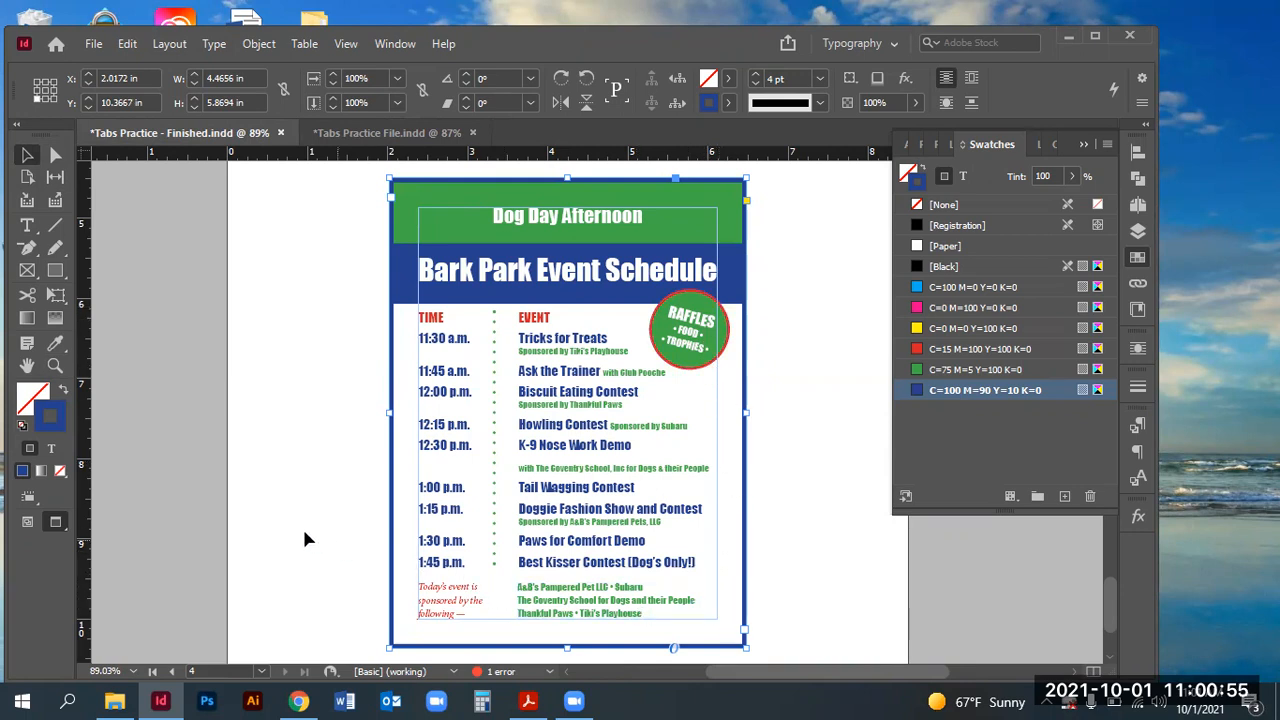
{"action": "left_click", "coordinate": [246, 504]}
{"action": "left_click", "coordinate": [716, 204]}
{"action": "left_click", "coordinate": [172, 47]}
{"action": "left_click", "coordinate": [58, 72]}
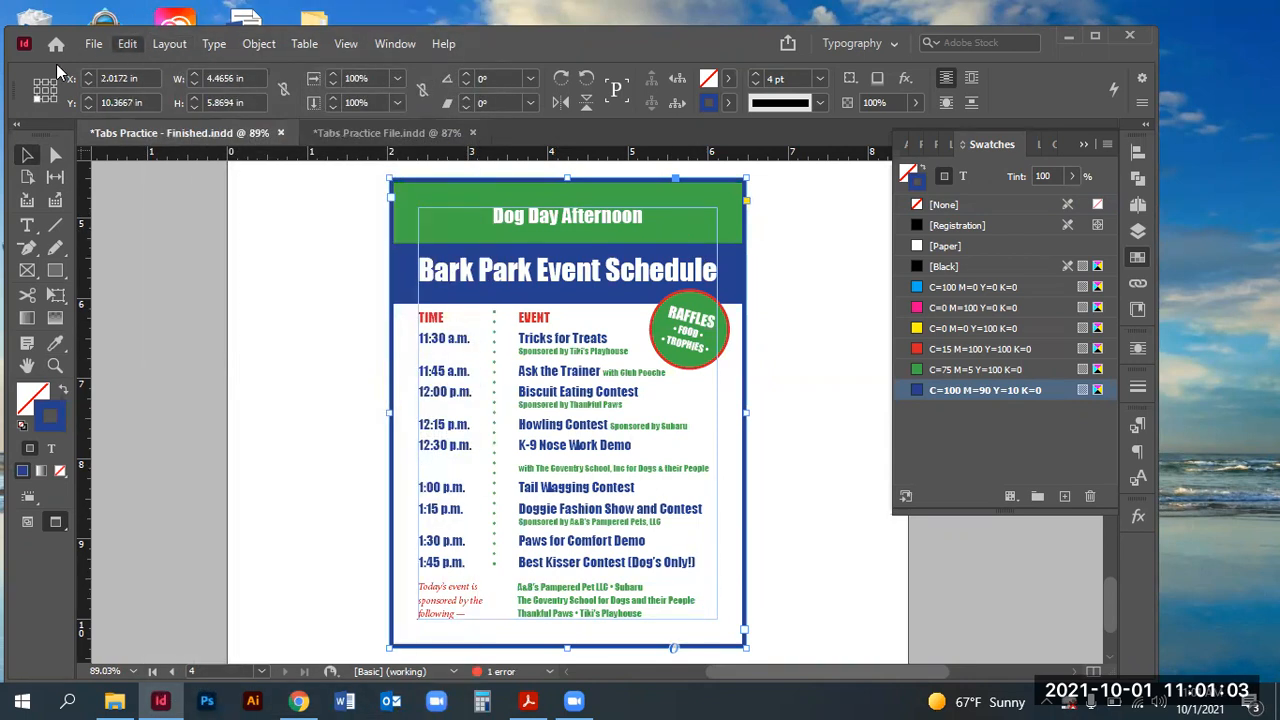
{"action": "left_click", "coordinate": [93, 44]}
{"action": "left_click", "coordinate": [843, 353]}
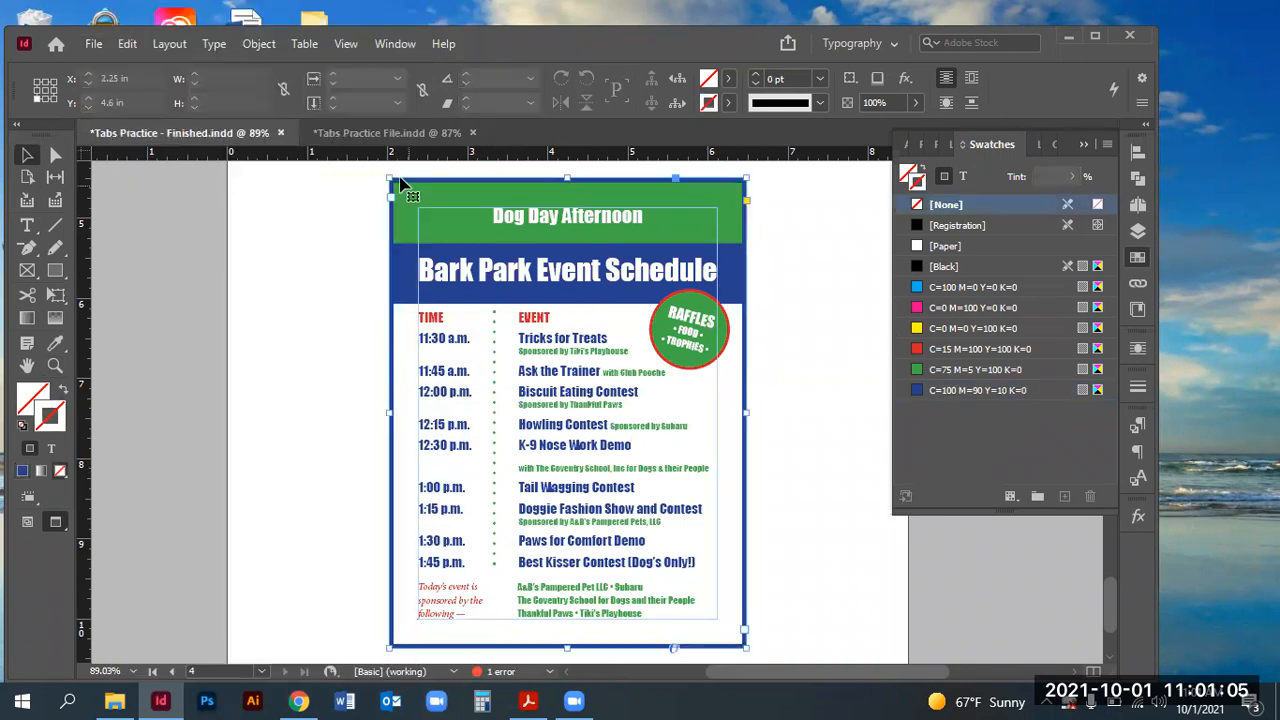
{"action": "left_click", "coordinate": [408, 192]}
{"action": "left_click", "coordinate": [259, 43]}
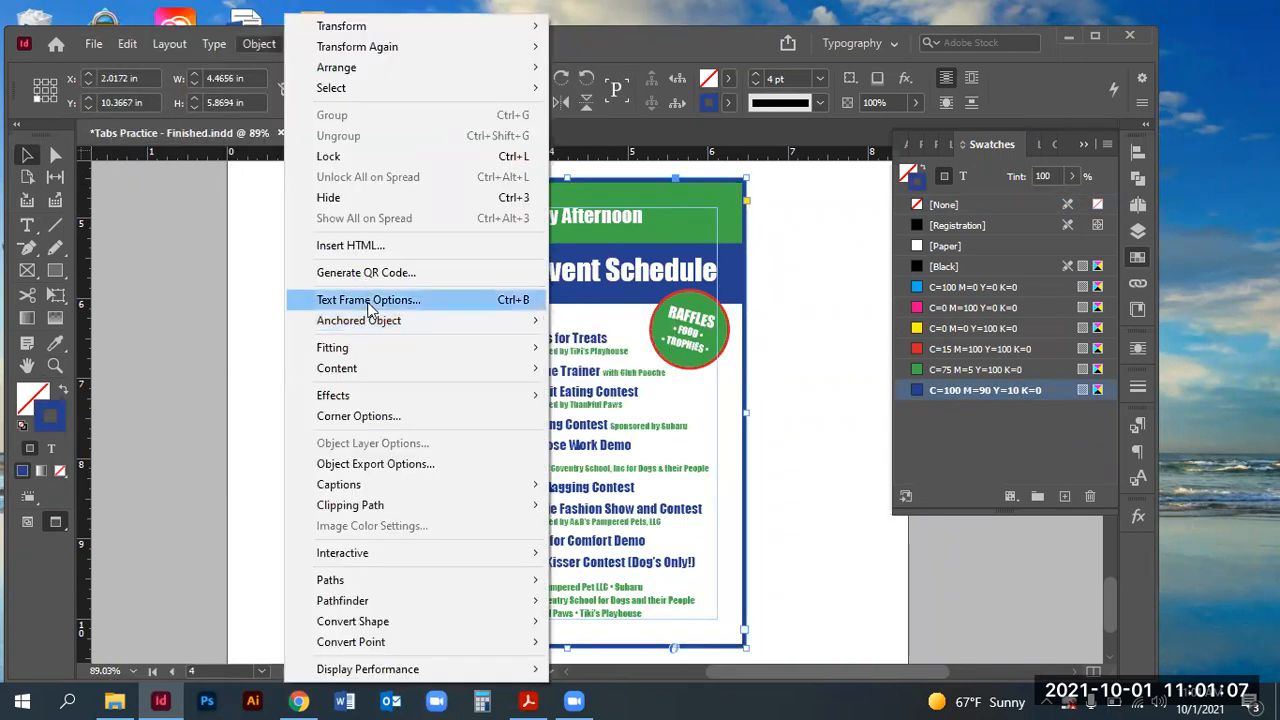
{"action": "left_click", "coordinate": [518, 304]}
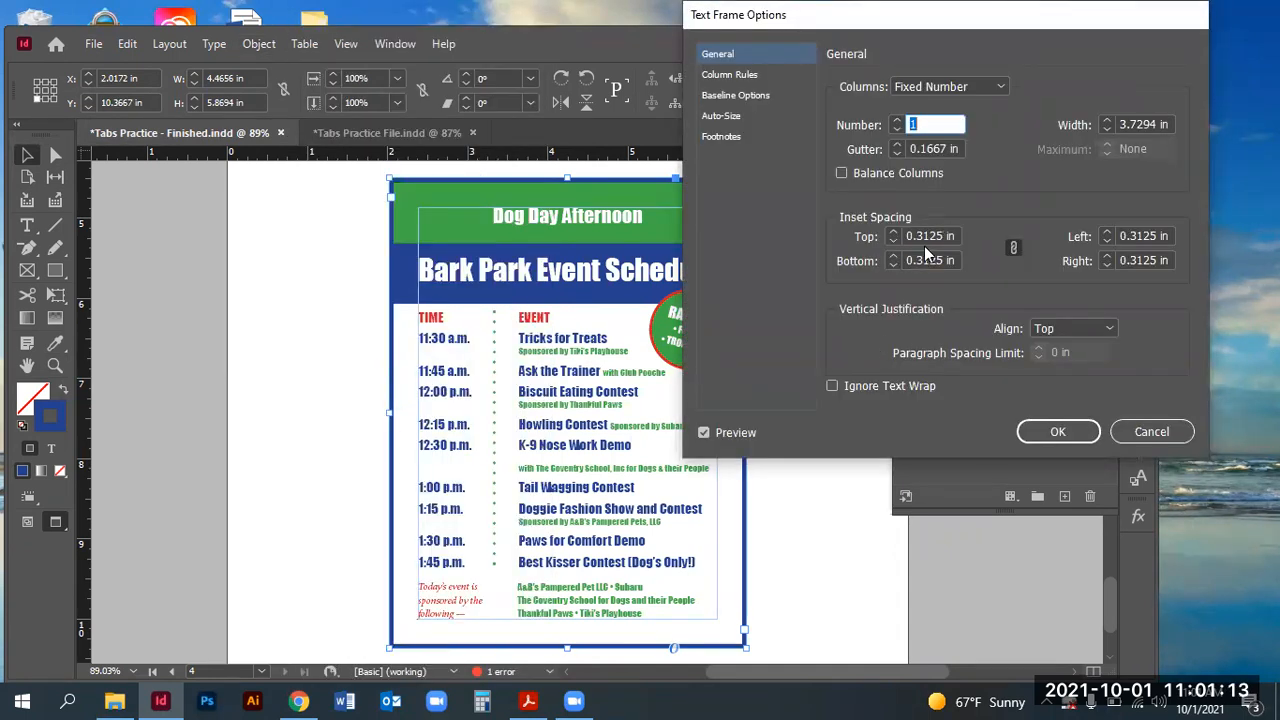
{"action": "left_click", "coordinate": [1150, 432]}
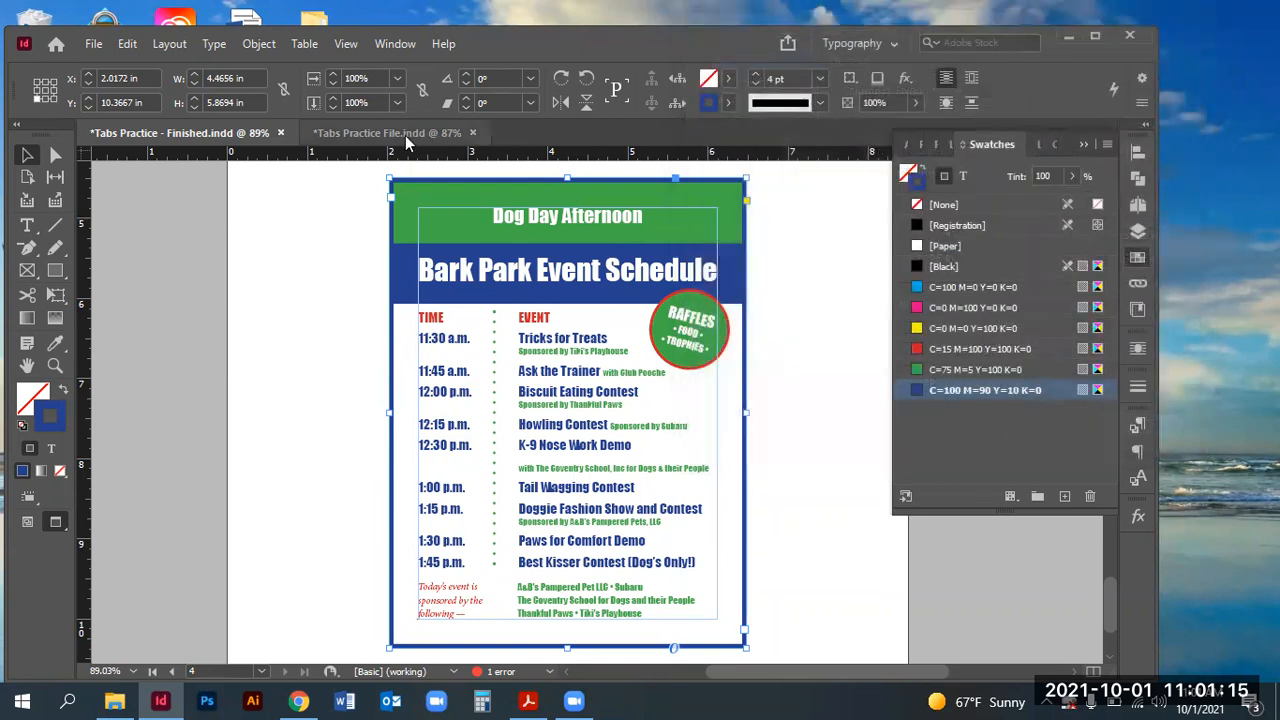
- Set the practice schedule frame's inset spacing to 0.3125 in on all four sides
{"action": "left_click", "coordinate": [406, 143]}
{"action": "left_click", "coordinate": [258, 45]}
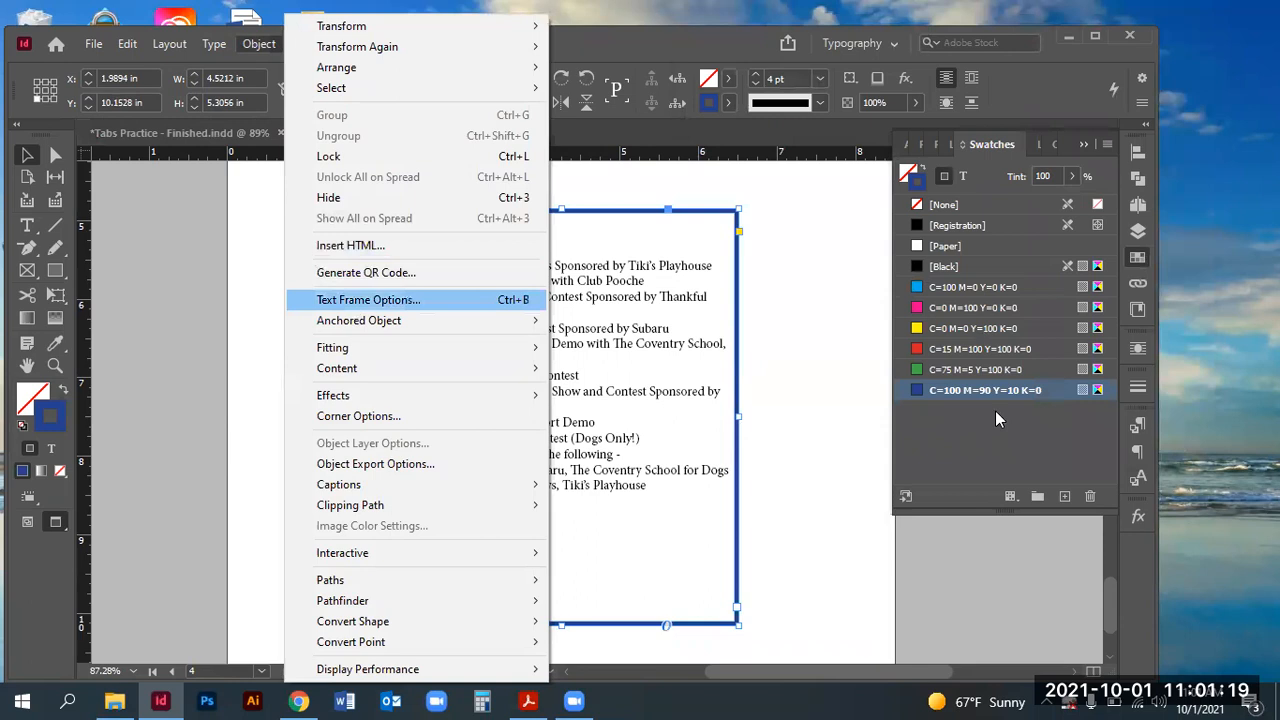
{"action": "key", "text": "Return"}
{"action": "left_click", "coordinate": [893, 232]}
{"action": "left_click", "coordinate": [893, 232]}
{"action": "left_click", "coordinate": [893, 232]}
{"action": "left_click", "coordinate": [894, 233]}
{"action": "left_click", "coordinate": [894, 233]}
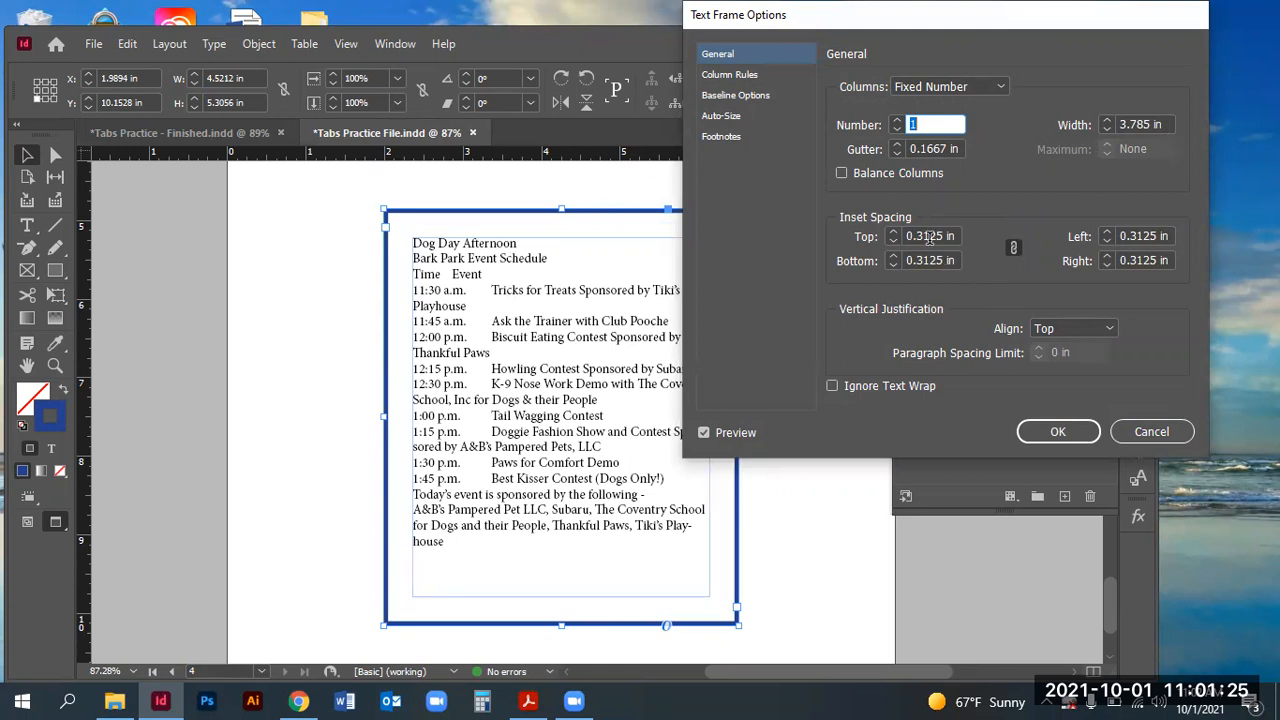
{"action": "left_click", "coordinate": [1060, 435]}
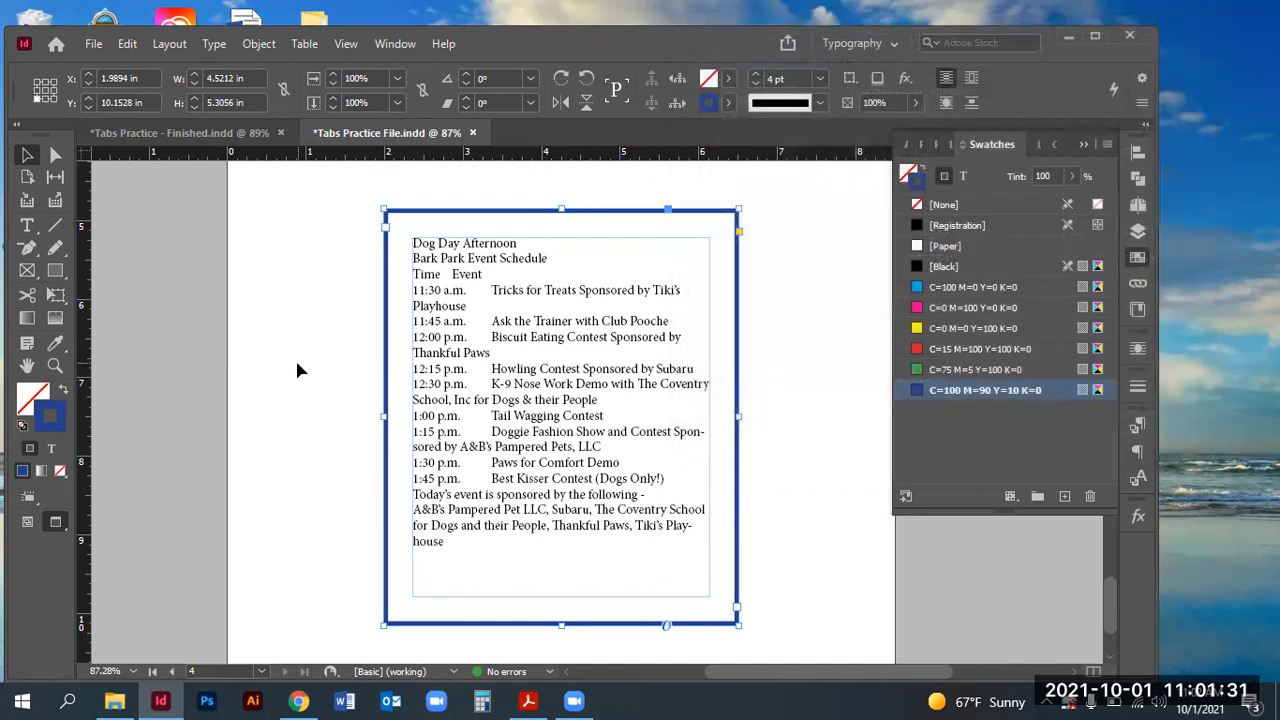
- Compare with the finished schedule and extend the practice frame's top edge upward to a frame height of about 5.79 in
{"action": "left_click", "coordinate": [206, 133]}
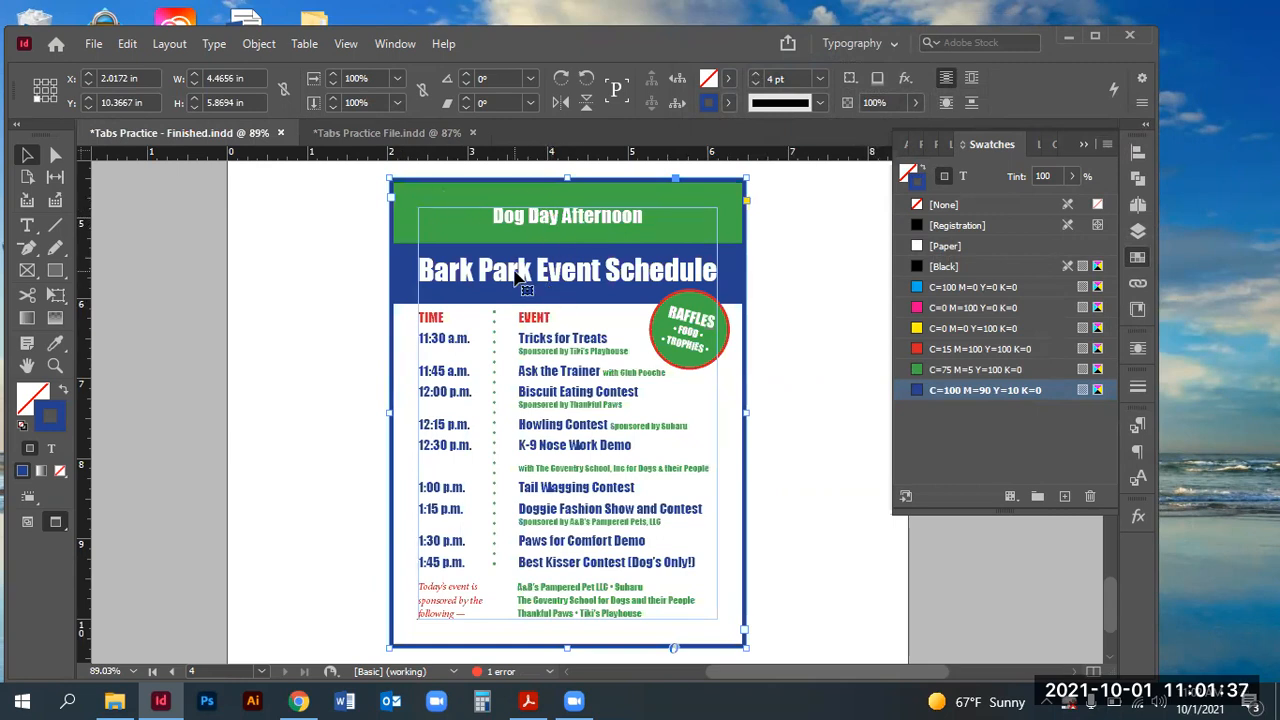
{"action": "left_click", "coordinate": [330, 133]}
{"action": "scroll", "coordinate": [590, 450], "scroll_direction": "down", "scroll_amount": 3}
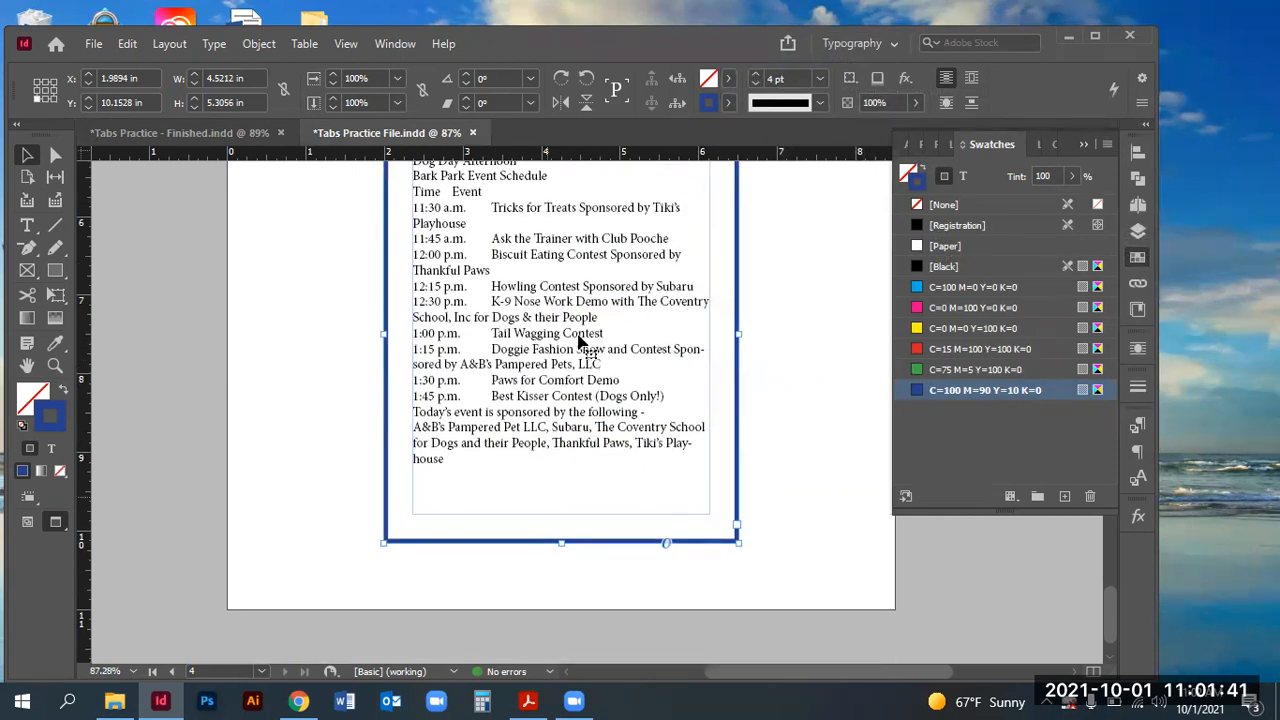
{"action": "scroll", "coordinate": [595, 330], "scroll_direction": "up", "scroll_amount": 3}
{"action": "left_click_drag", "start_coordinate": [561, 251], "coordinate": [558, 213]}
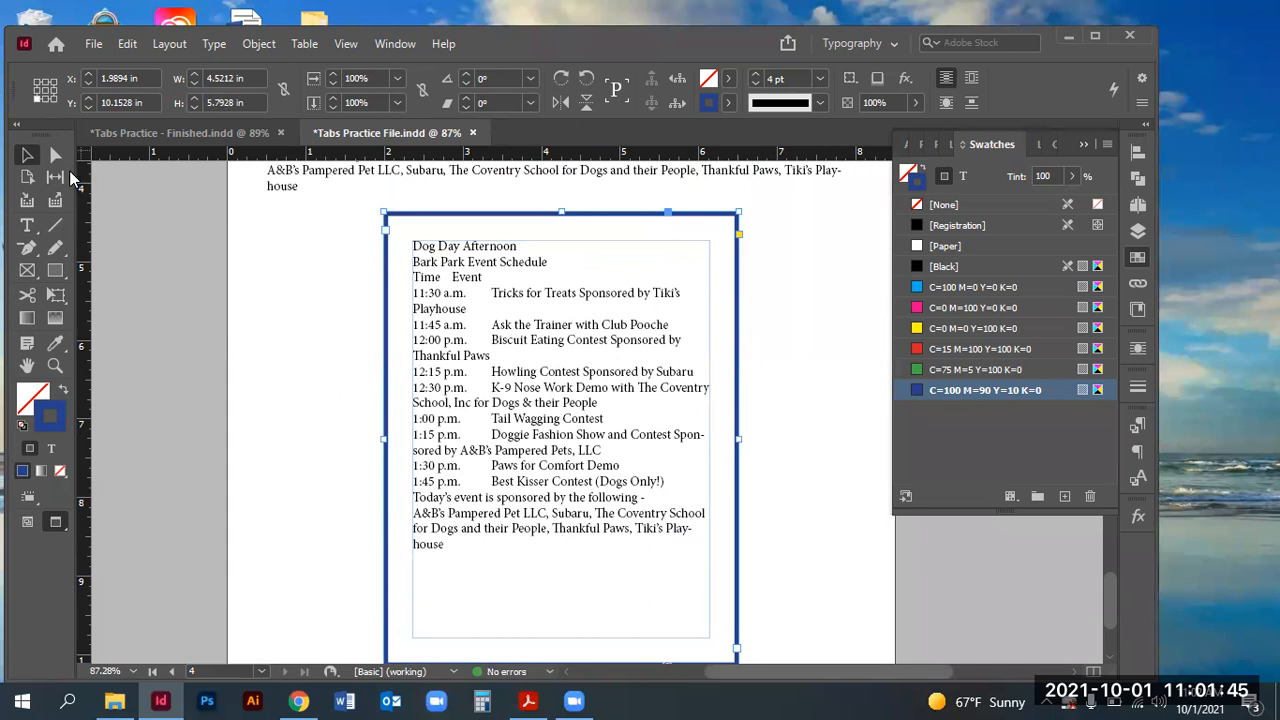
- Change all text in the practice schedule frame to the Impact font
{"action": "left_click", "coordinate": [27, 225]}
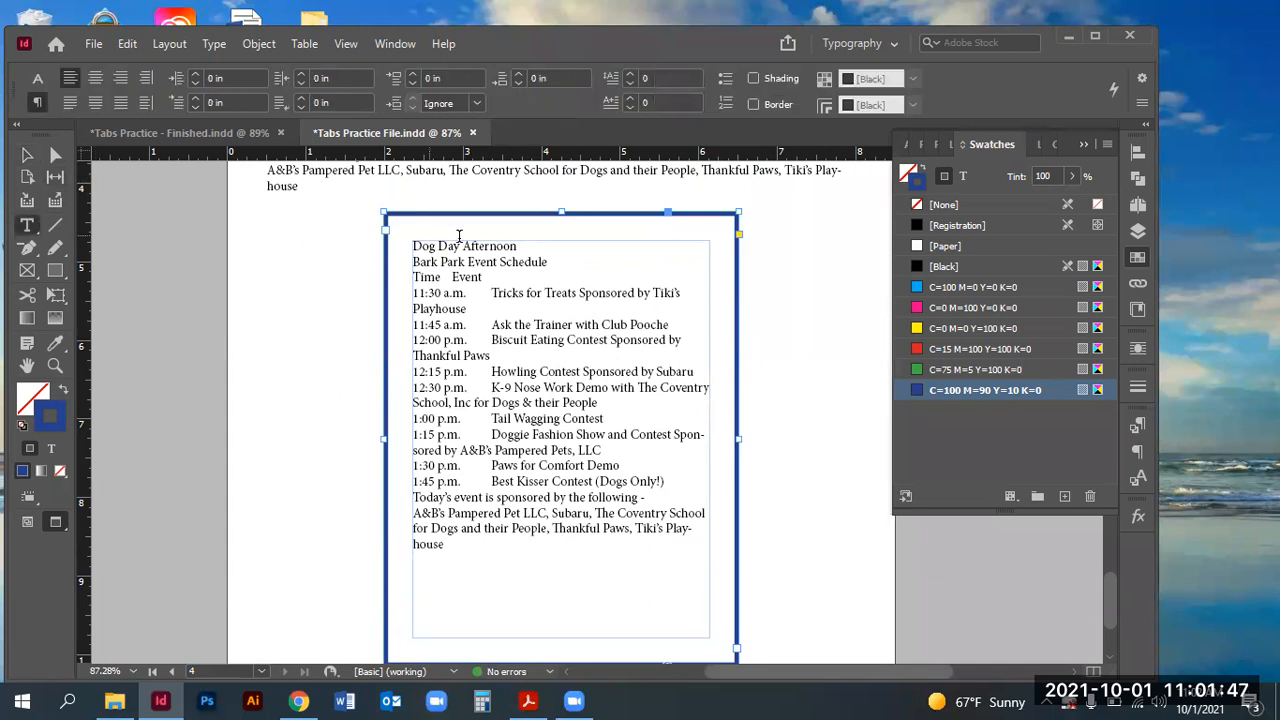
{"action": "left_click_drag", "start_coordinate": [546, 259], "coordinate": [410, 246]}
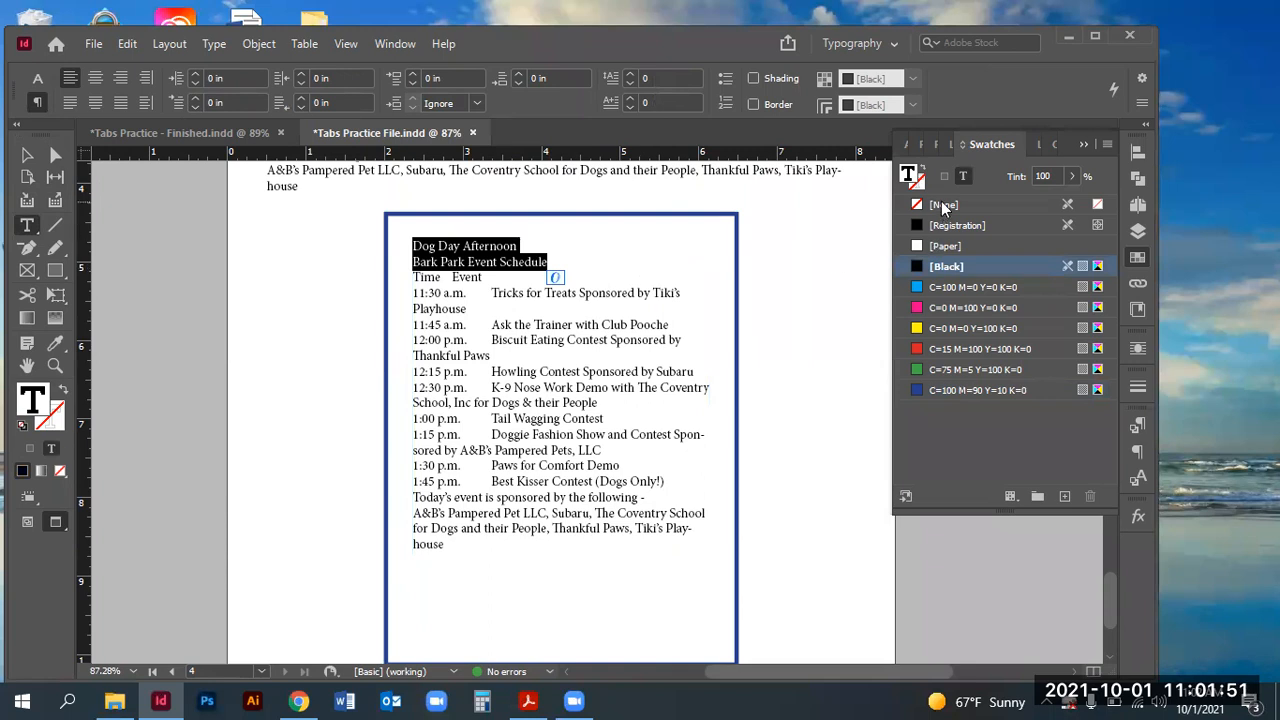
{"action": "key", "text": "ctrl+a"}
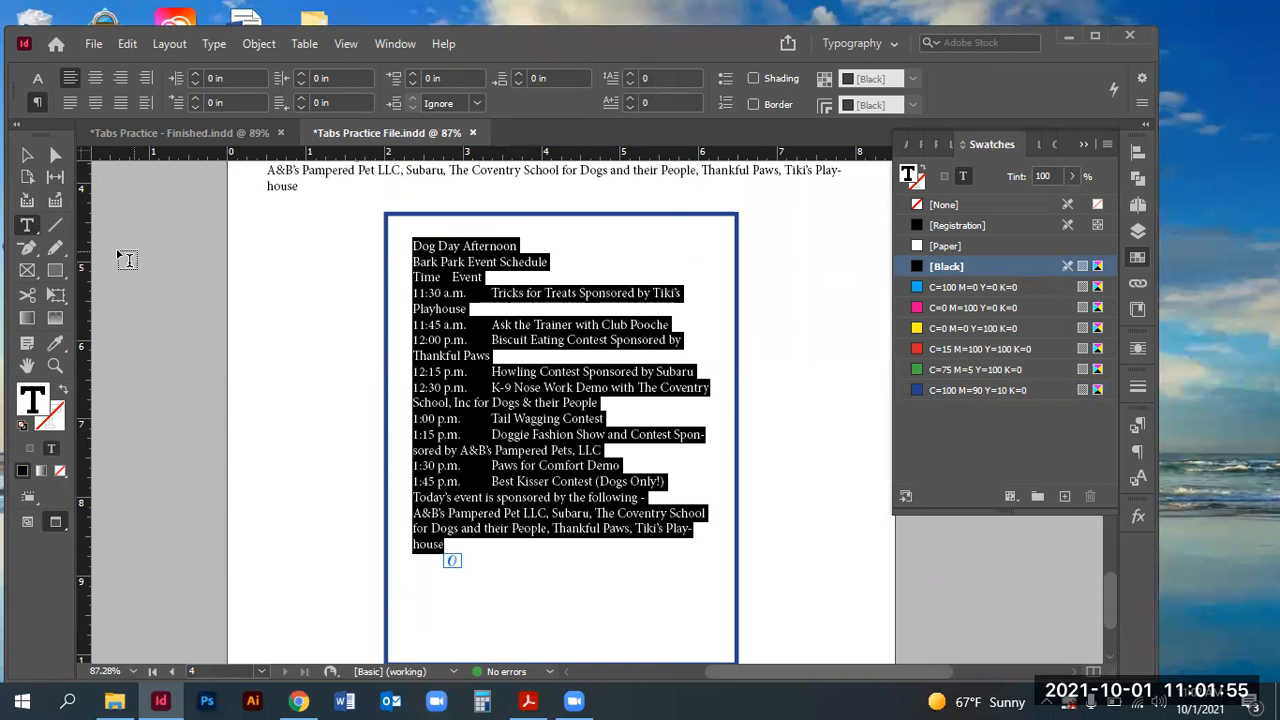
{"action": "left_click", "coordinate": [37, 78]}
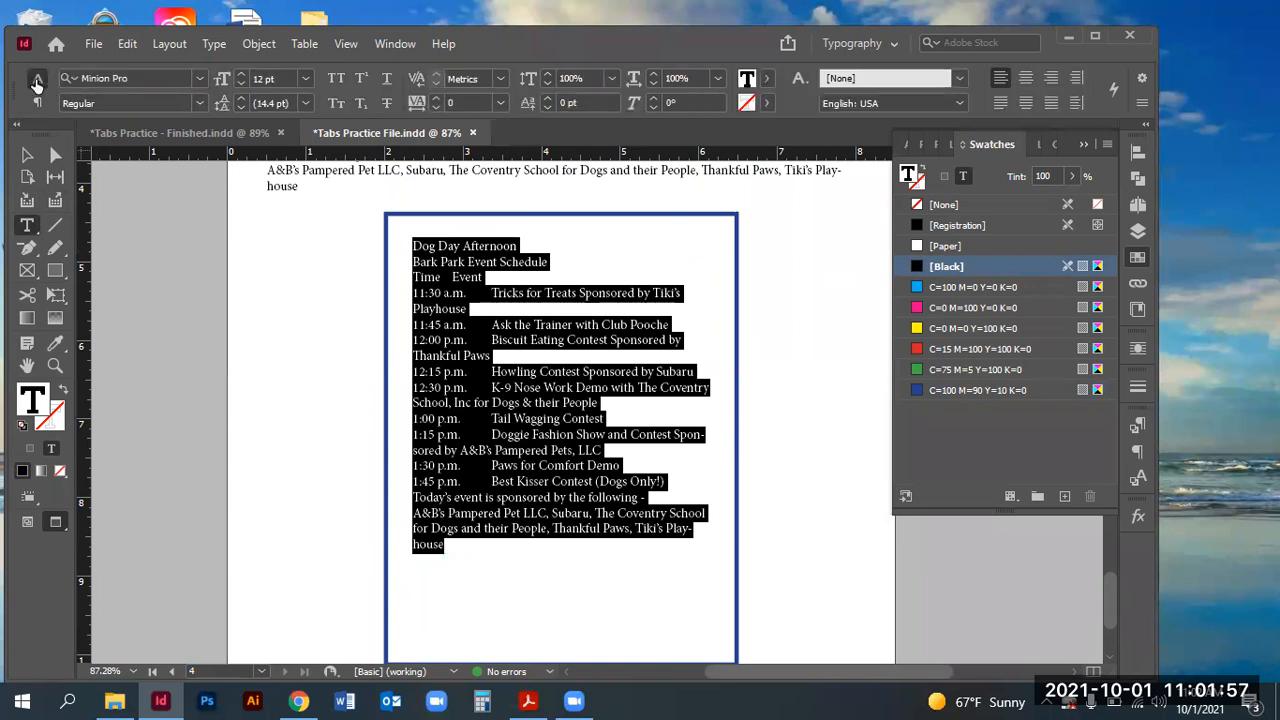
{"action": "left_click", "coordinate": [120, 78]}
{"action": "key", "text": "BackSpace"}
{"action": "type", "text": "impact"}
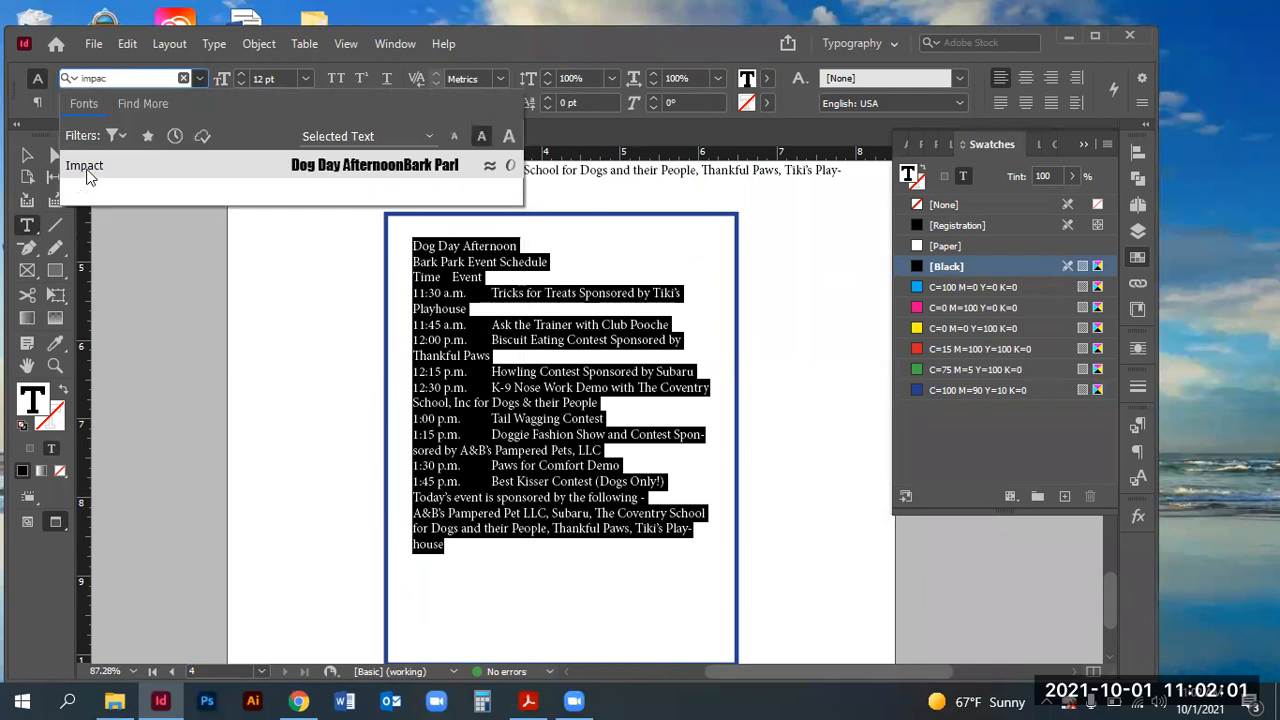
{"action": "left_click", "coordinate": [87, 176]}
{"action": "key", "text": "Return"}
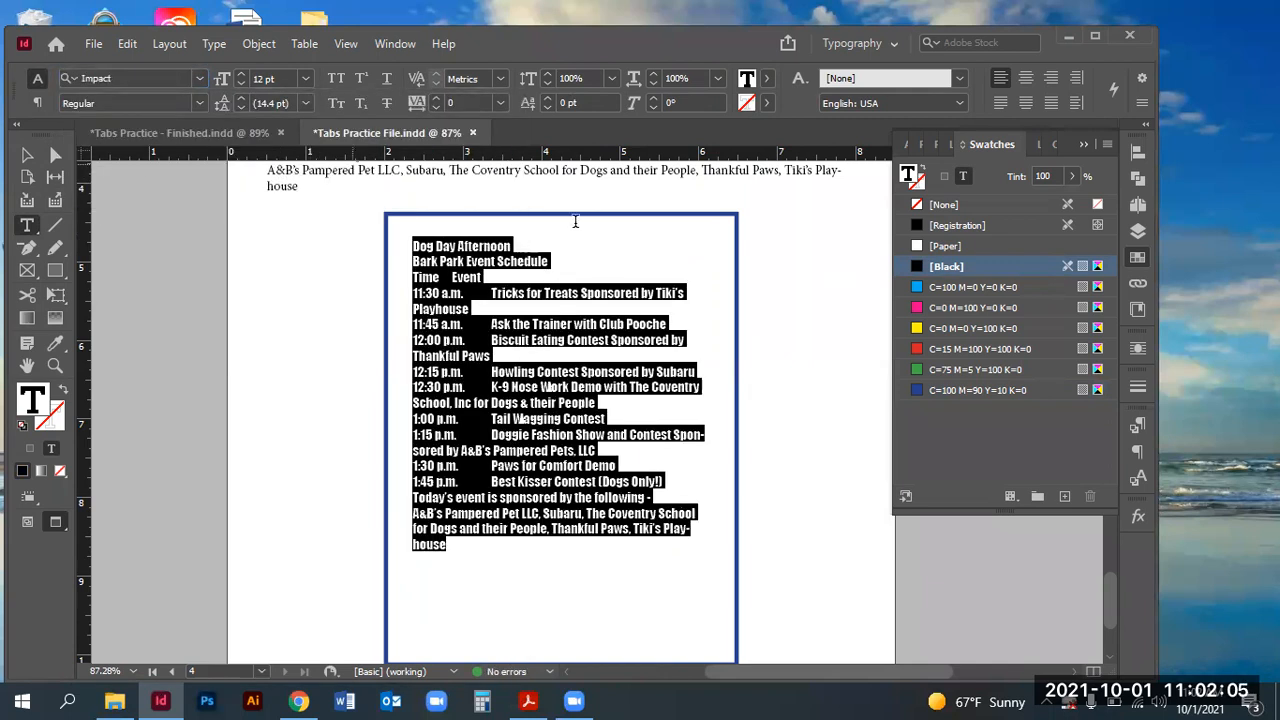
- Examine the font size and leading of the two title lines in the finished schedule
{"action": "left_click", "coordinate": [477, 261]}
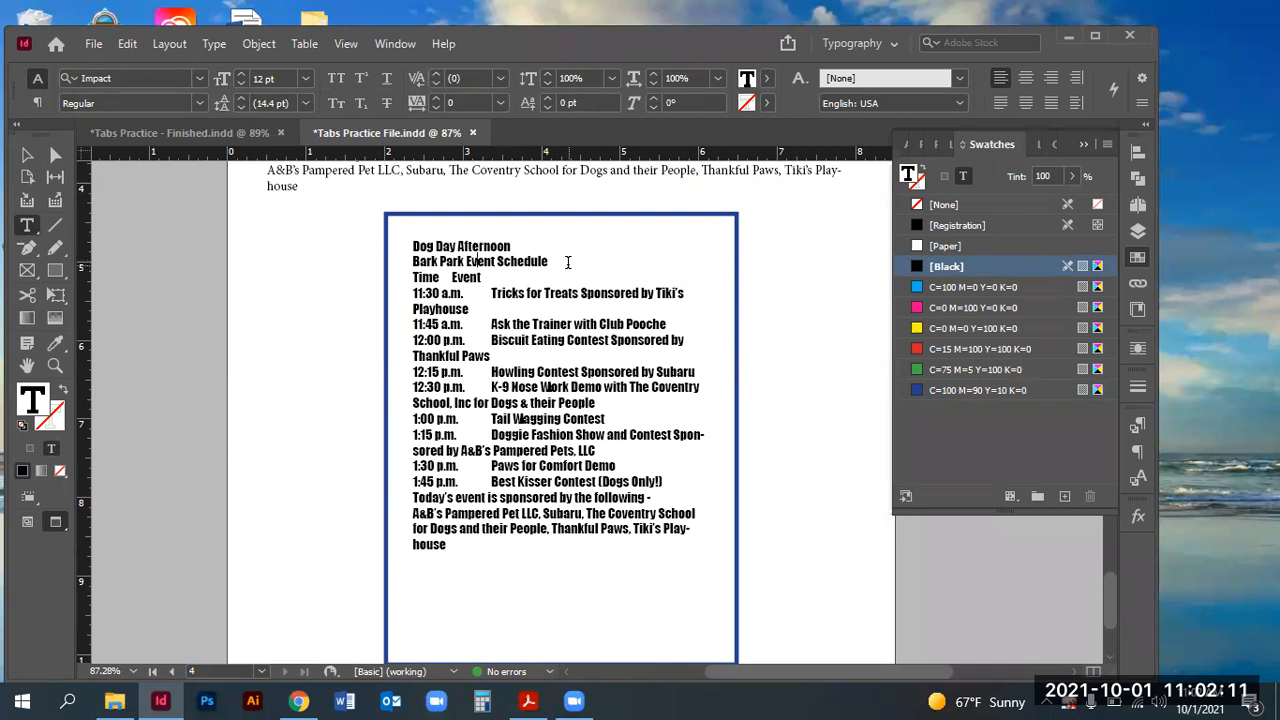
{"action": "left_click_drag", "start_coordinate": [566, 261], "coordinate": [398, 242]}
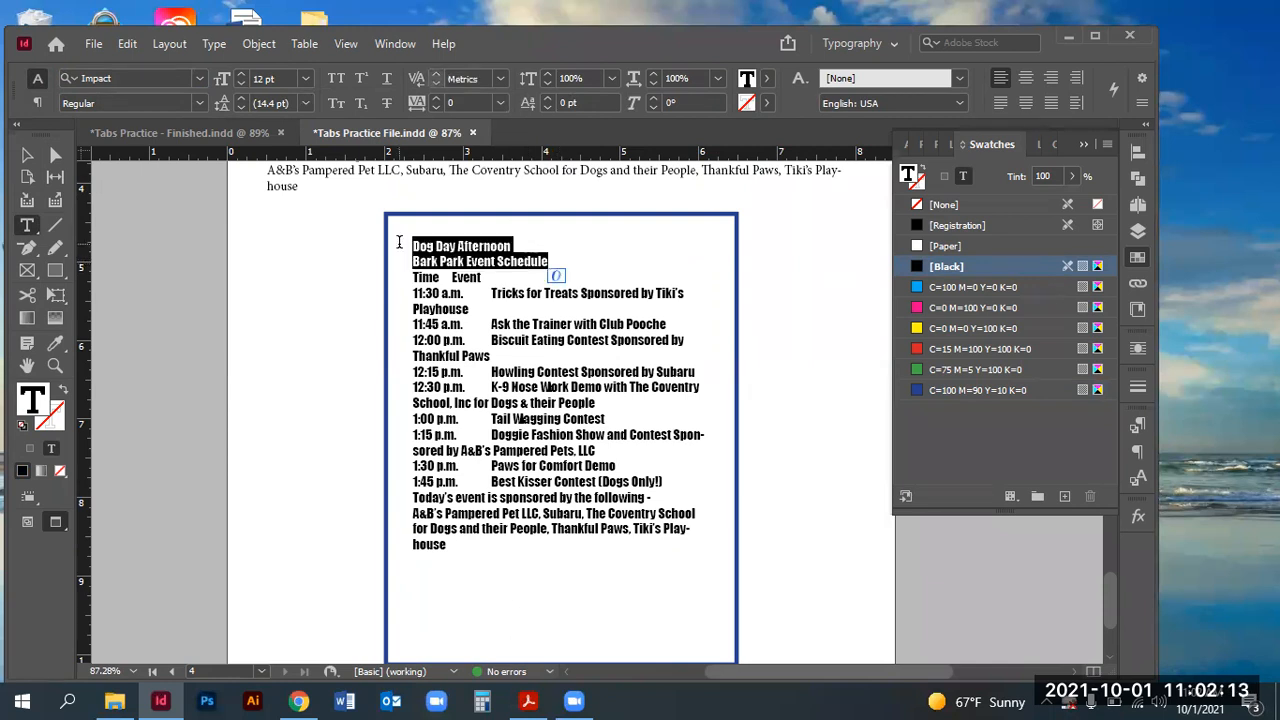
{"action": "scroll", "coordinate": [398, 242], "scroll_direction": "up", "scroll_amount": 1}
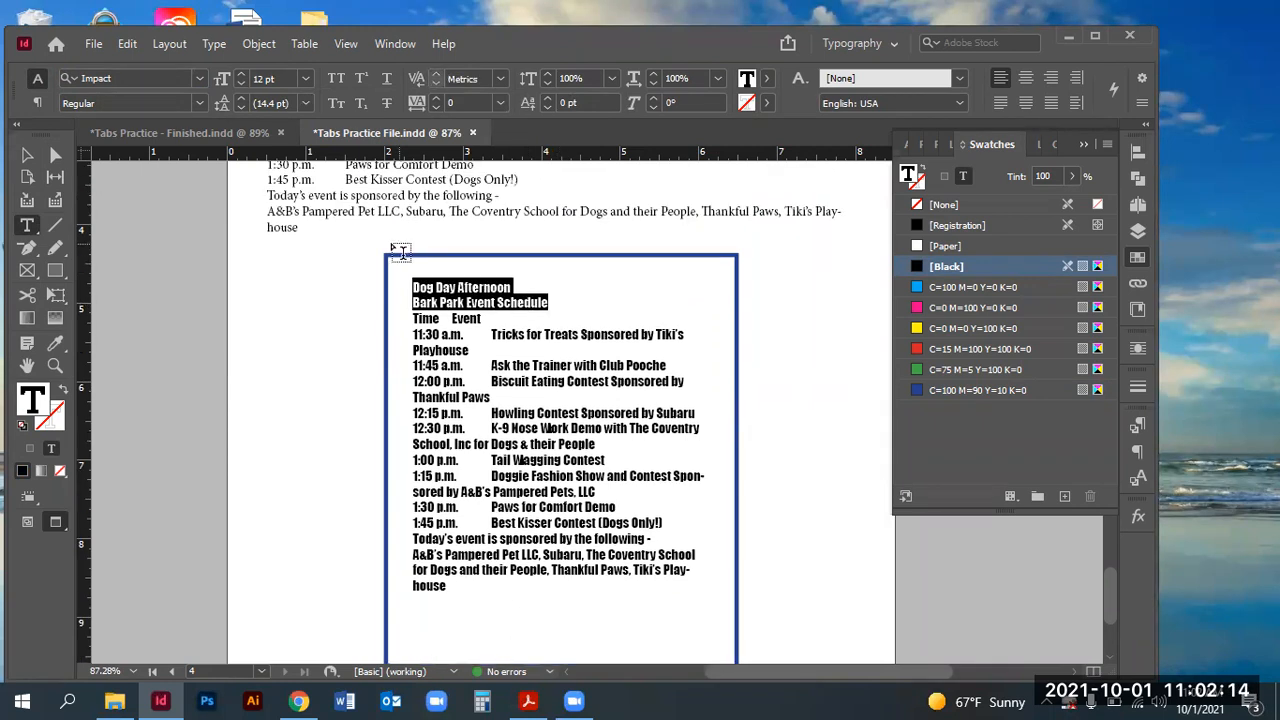
{"action": "left_click", "coordinate": [131, 133]}
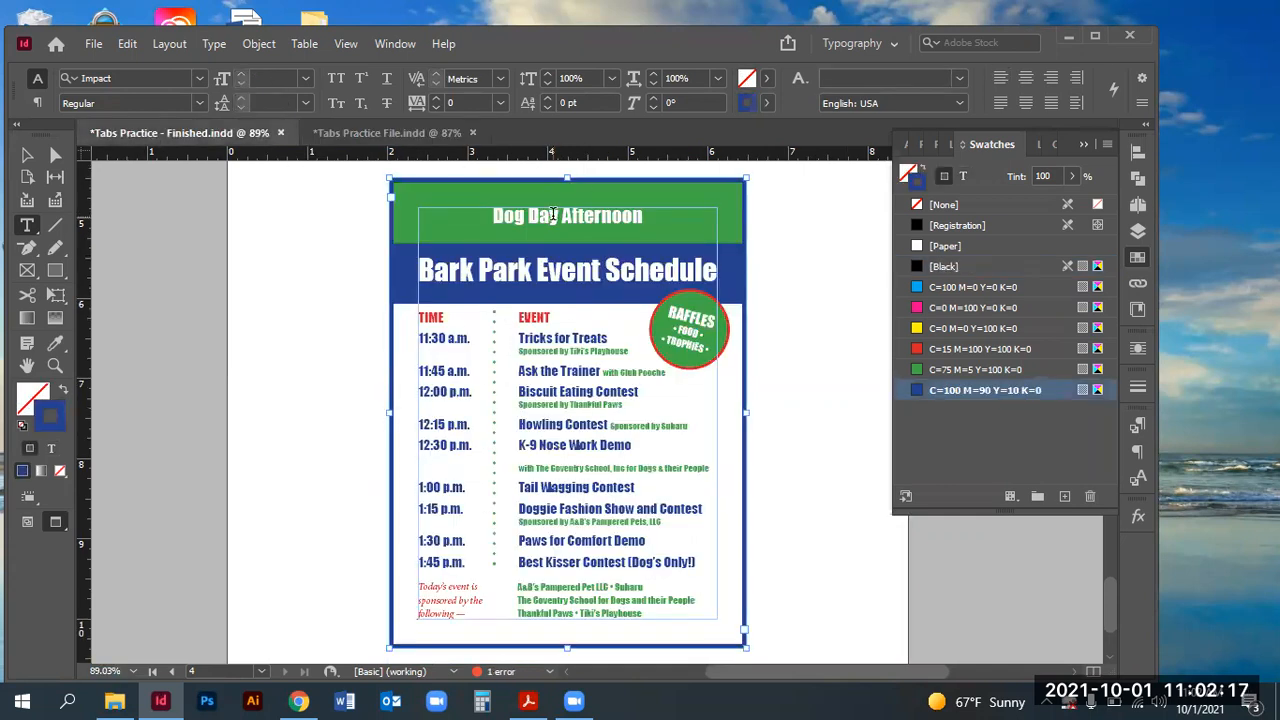
{"action": "triple_click", "coordinate": [553, 213]}
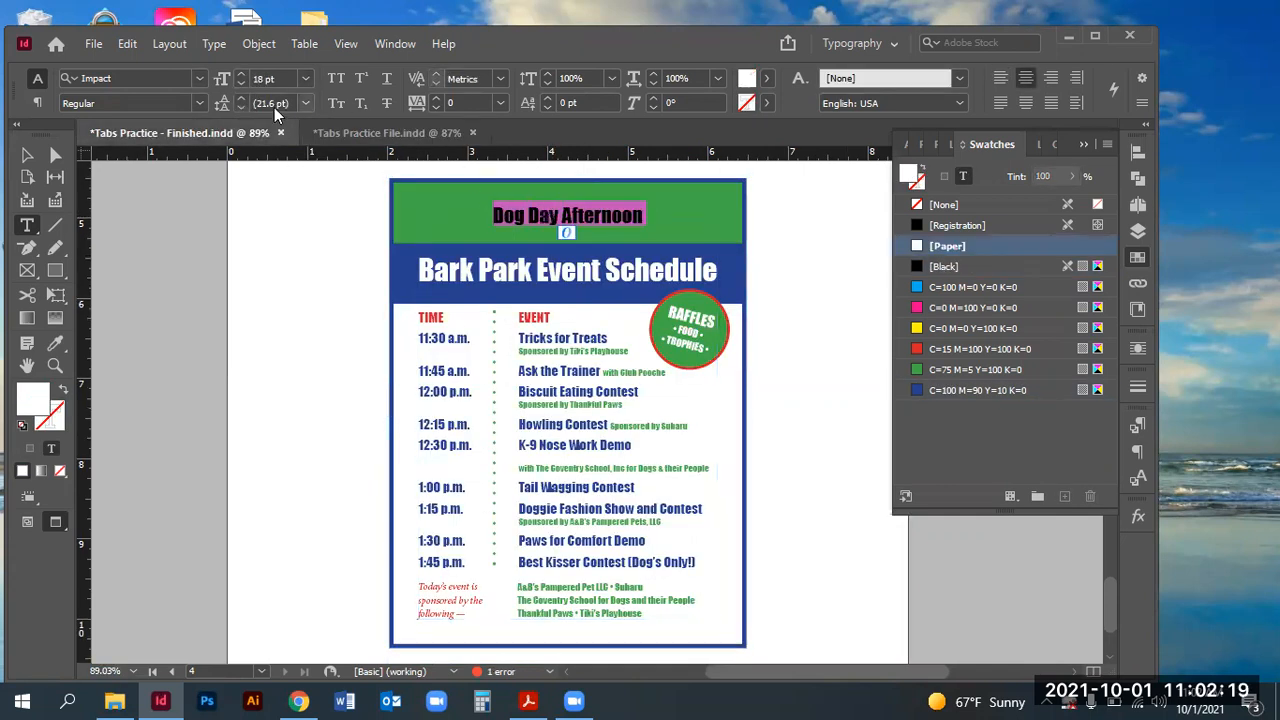
{"action": "triple_click", "coordinate": [548, 270]}
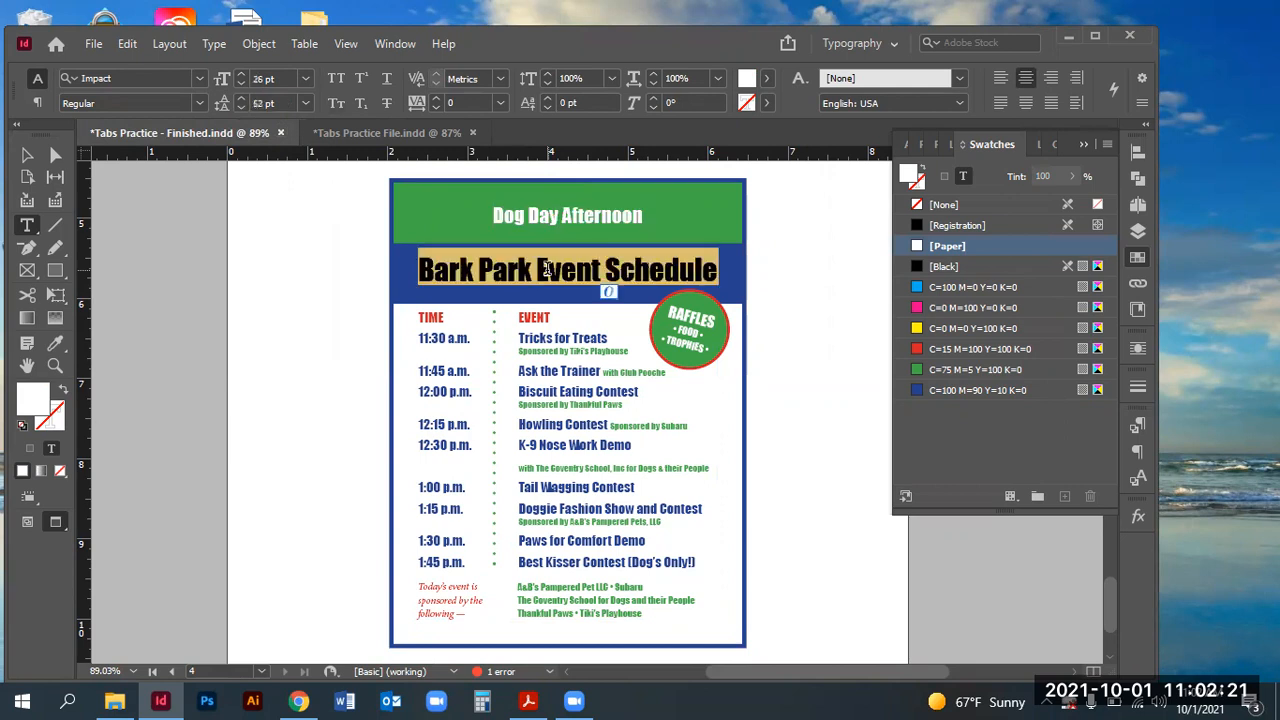
{"action": "left_click_drag", "start_coordinate": [517, 270], "coordinate": [549, 270]}
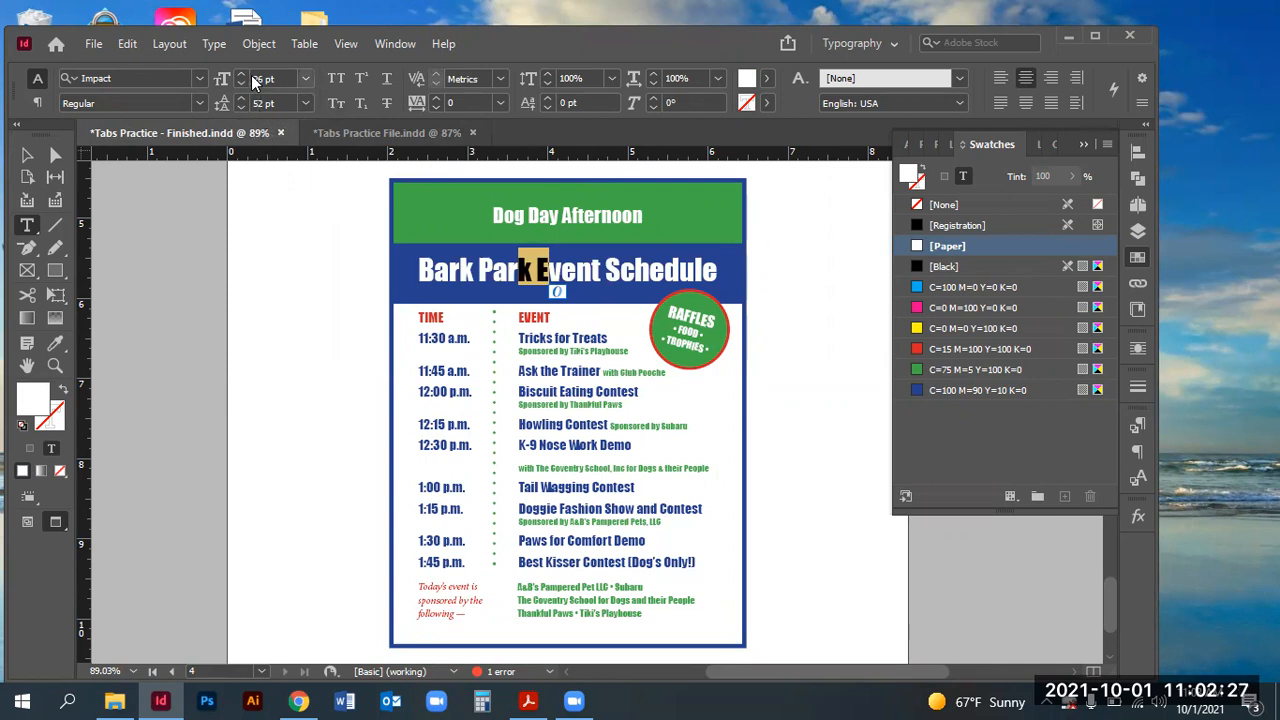
{"action": "double_click", "coordinate": [533, 215]}
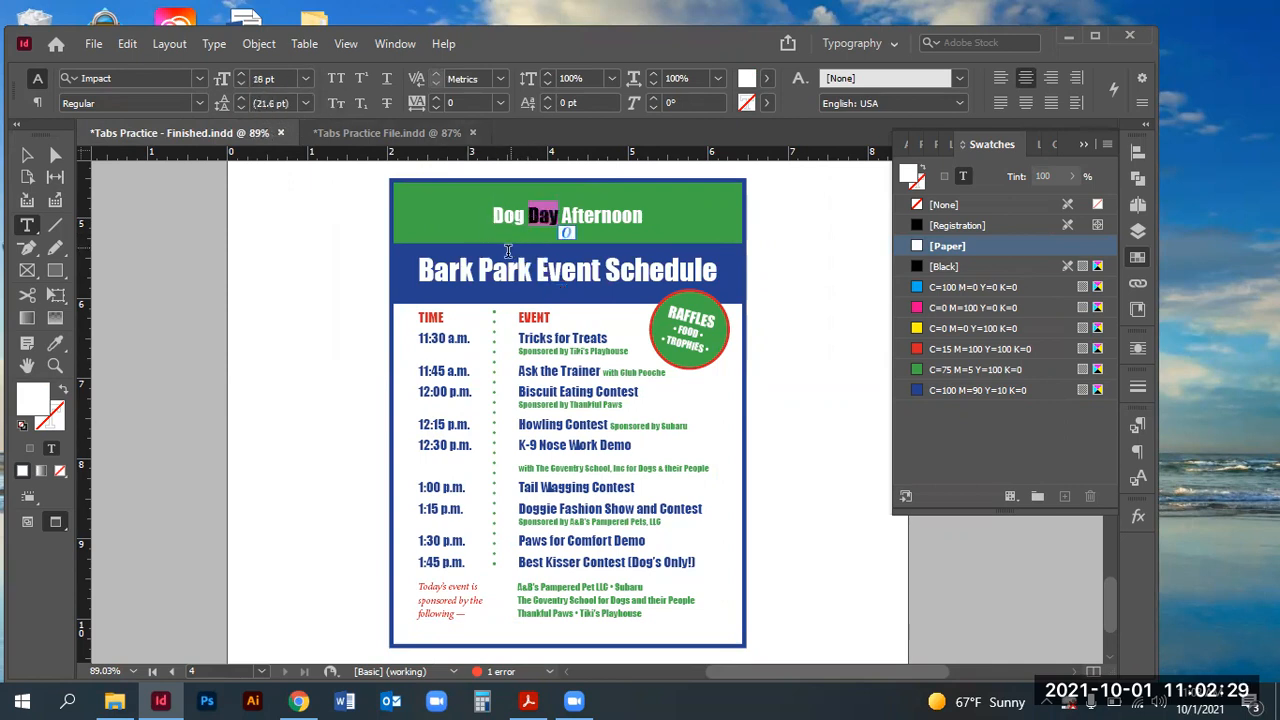
{"action": "triple_click", "coordinate": [497, 272]}
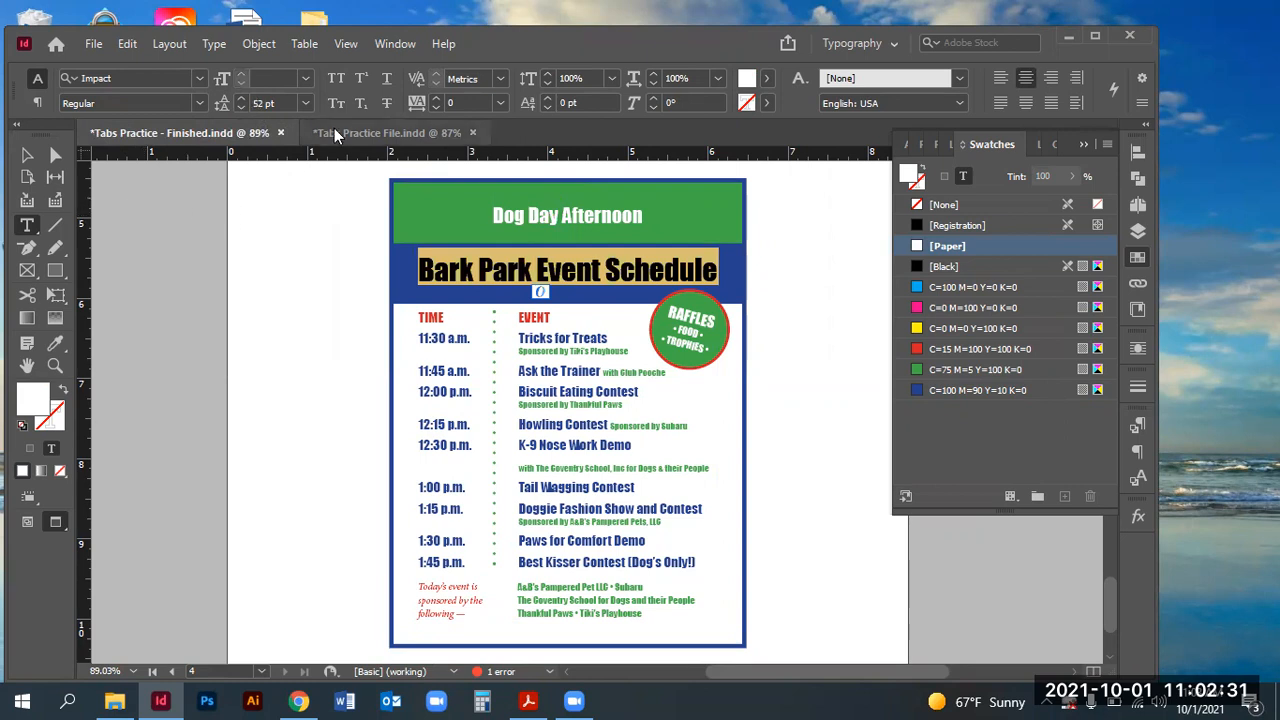
- Set the "Dog Day Afternoon" line in the practice file to 18 pt
{"action": "left_click", "coordinate": [375, 133]}
{"action": "double_click", "coordinate": [457, 287]}
{"action": "triple_click", "coordinate": [458, 285]}
{"action": "left_click_drag", "start_coordinate": [283, 79], "coordinate": [159, 75]}
{"action": "type", "text": "18"}
{"action": "key", "text": "Return"}
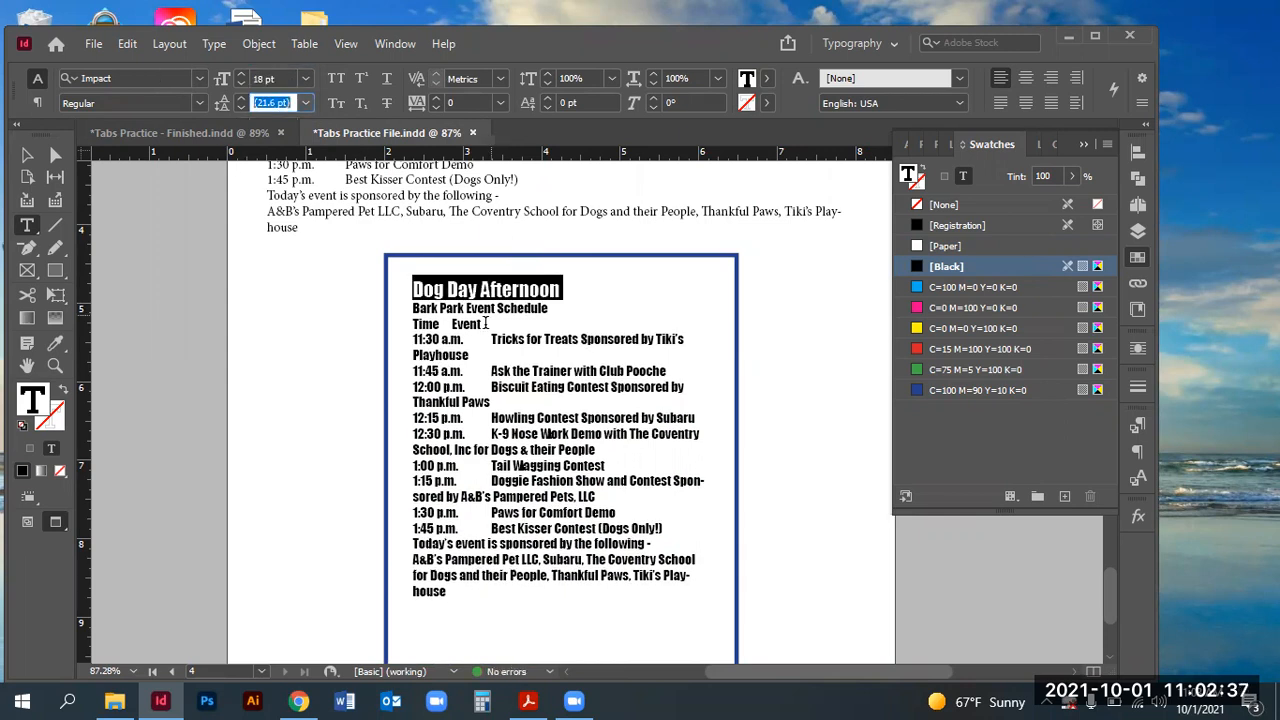
- Set the "Bark Park Event Schedule" line to 26 pt with 52 pt leading
{"action": "triple_click", "coordinate": [490, 307]}
{"action": "left_click_drag", "start_coordinate": [285, 77], "coordinate": [171, 75]}
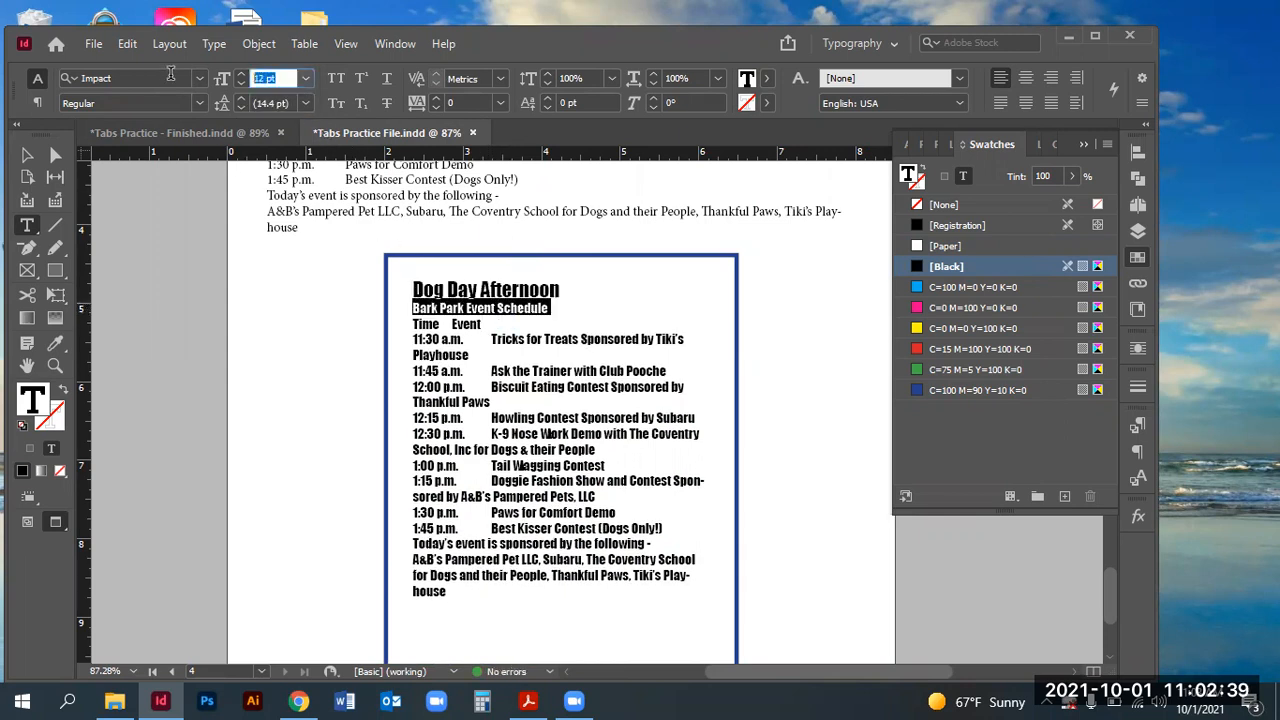
{"action": "type", "text": "26"}
{"action": "key", "text": "Tab"}
{"action": "type", "text": "52"}
{"action": "key", "text": "Tab"}
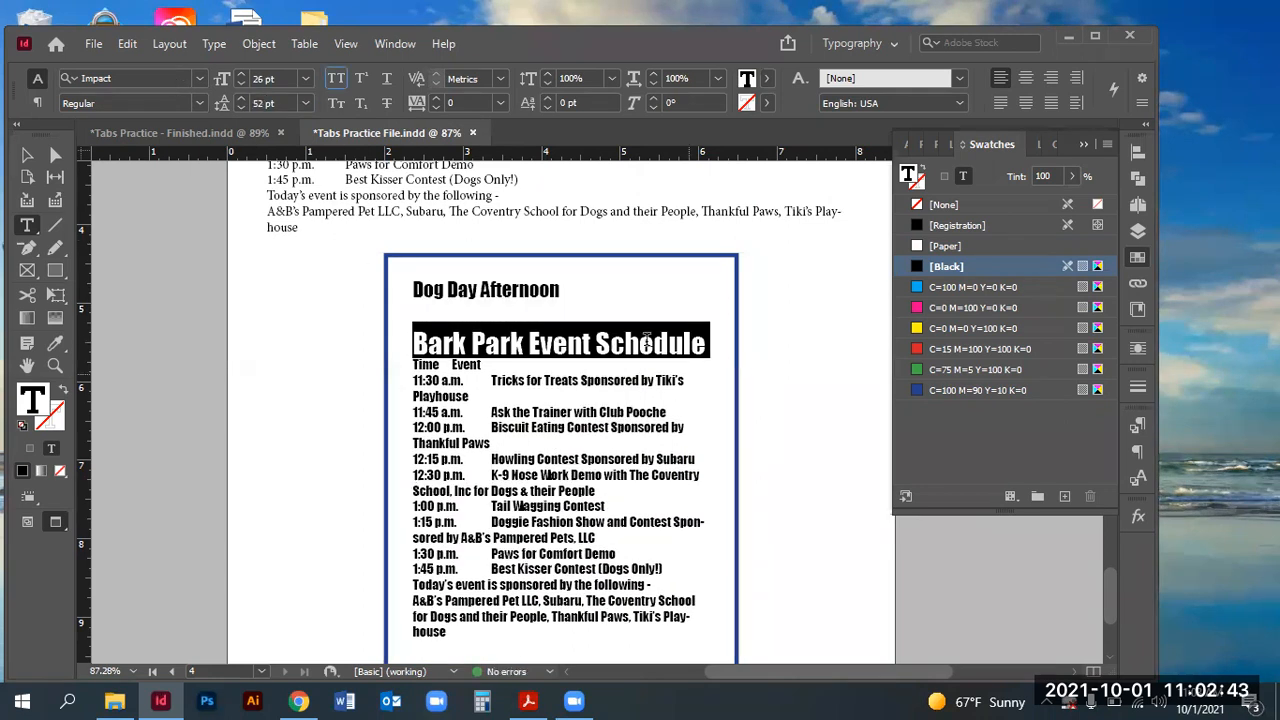
- Center-align the two title lines, "Dog Day Afternoon" and "Bark Park Event Schedule"
{"action": "left_click", "coordinate": [413, 289]}
{"action": "left_click_drag", "start_coordinate": [413, 289], "coordinate": [759, 342]}
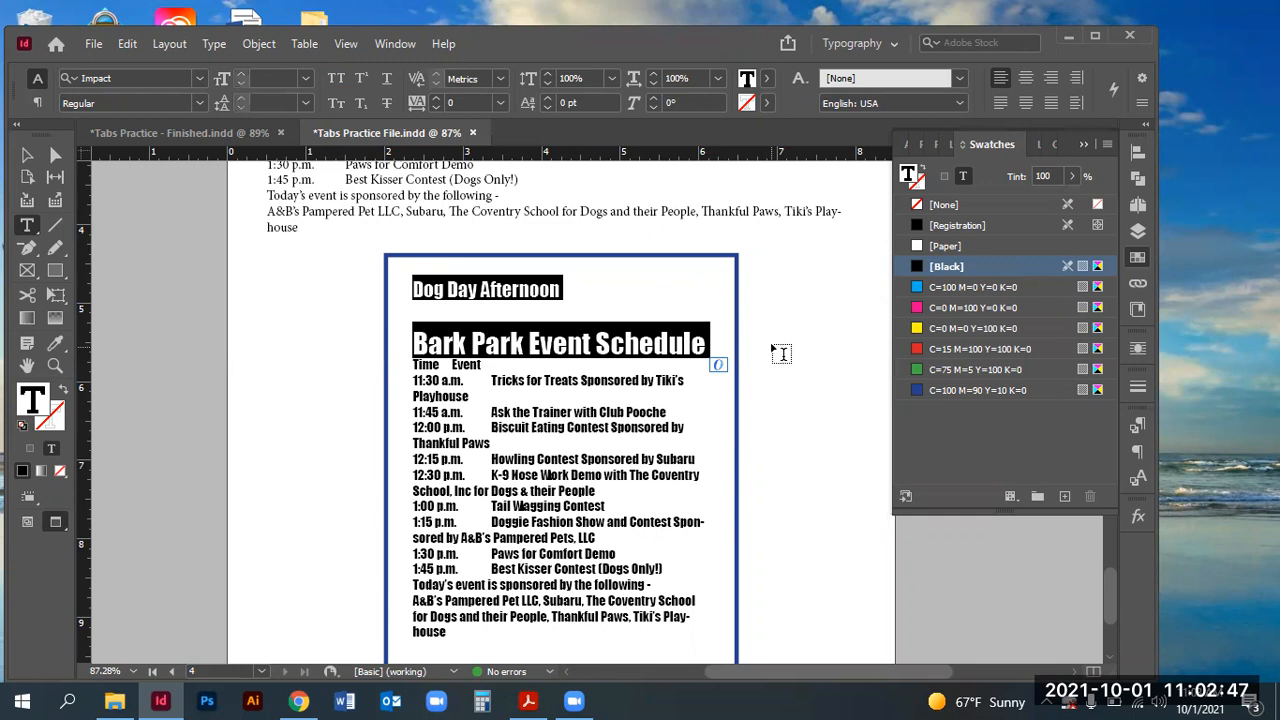
{"action": "left_click", "coordinate": [37, 102]}
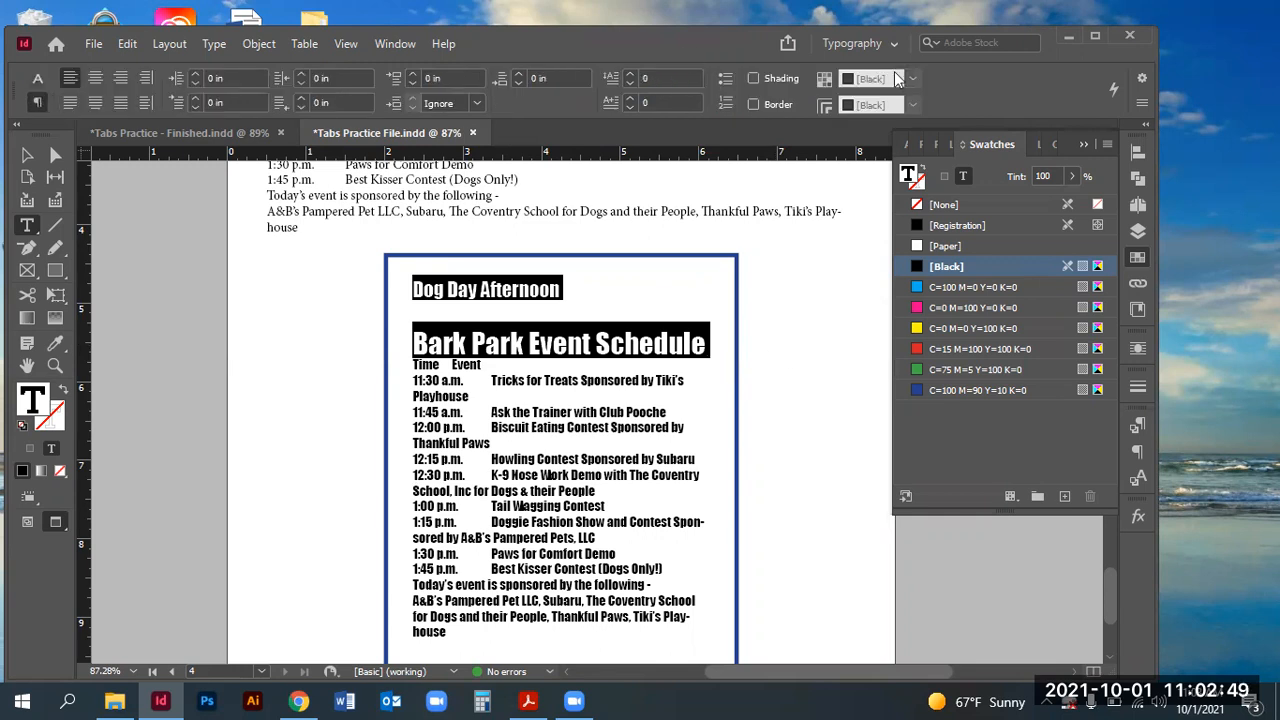
{"action": "left_click", "coordinate": [96, 80]}
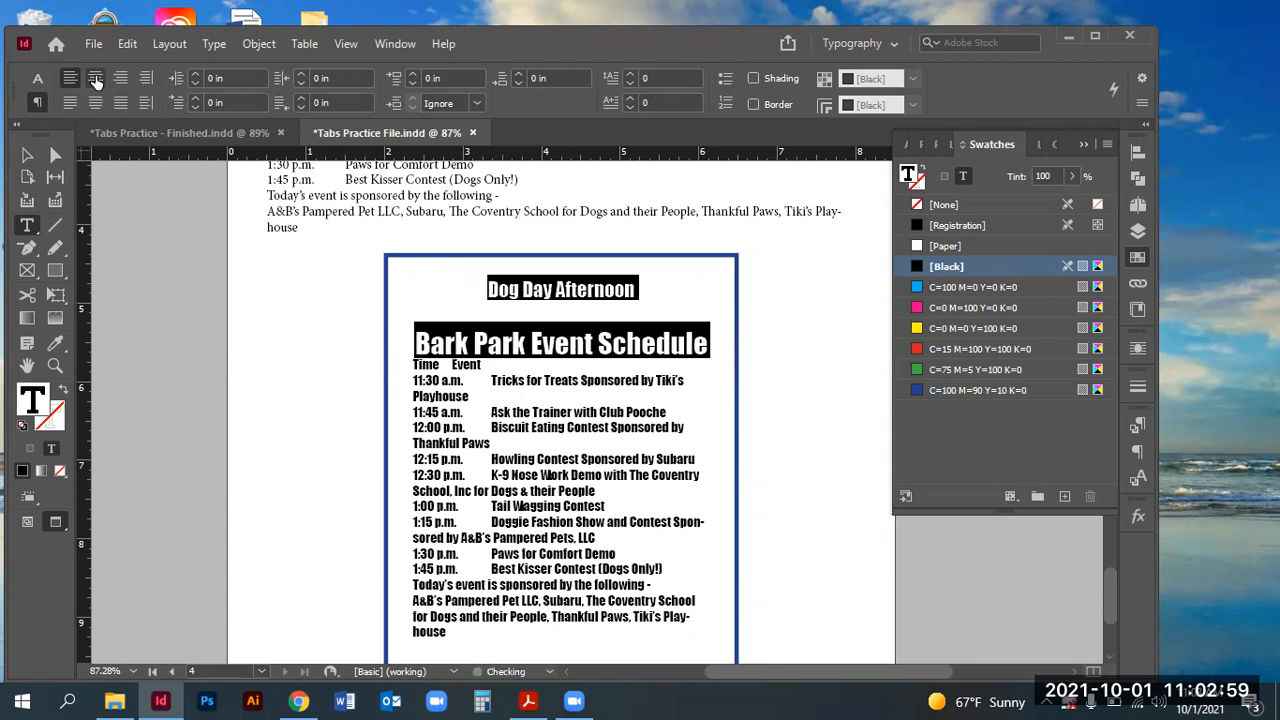
- Check the finished schedule's paragraph spacing and set the space after "Bark Park Event Schedule" to 0.3125 in
{"action": "left_click", "coordinate": [167, 130]}
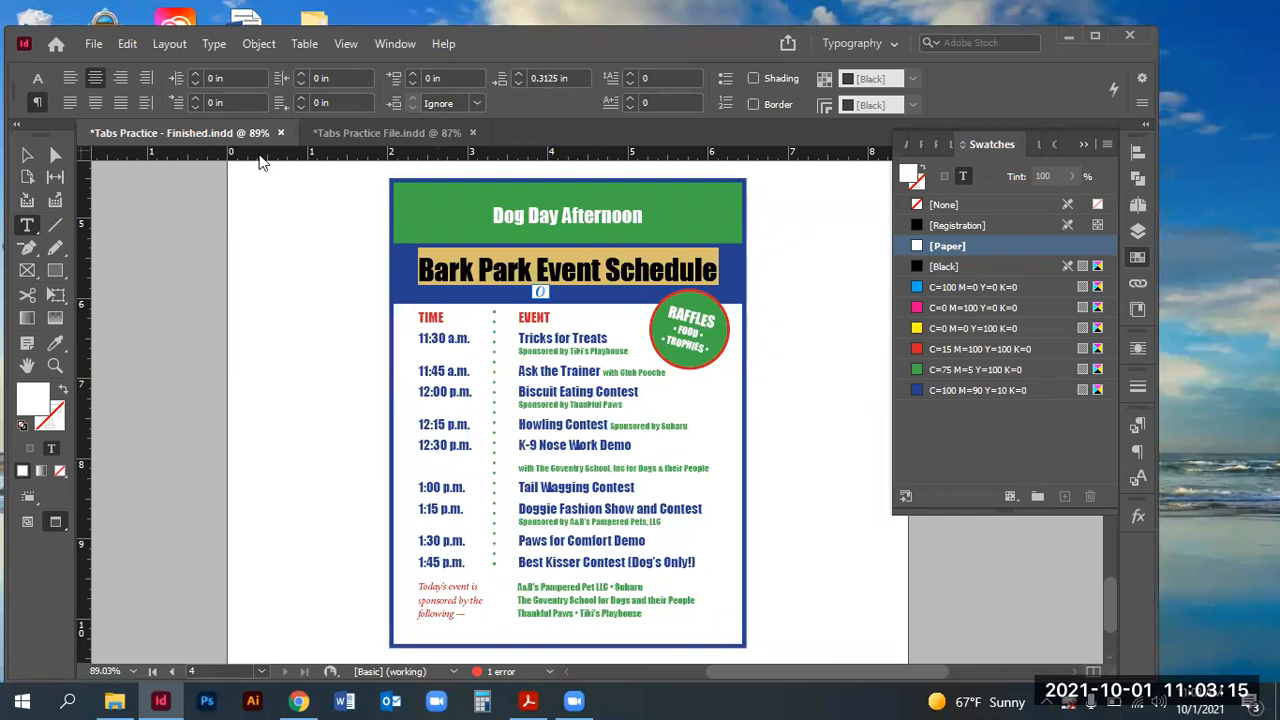
{"action": "left_click", "coordinate": [352, 133]}
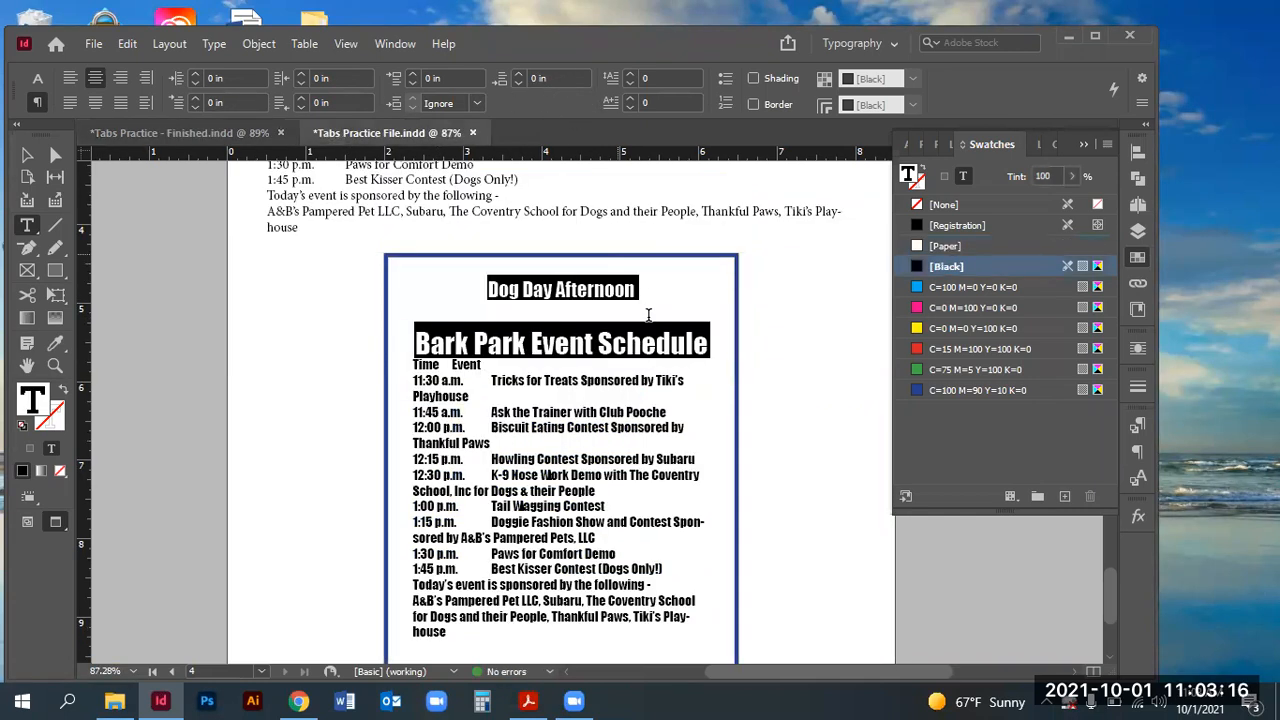
{"action": "triple_click", "coordinate": [565, 343]}
{"action": "left_click", "coordinate": [518, 74]}
{"action": "left_click", "coordinate": [518, 74]}
{"action": "left_click", "coordinate": [518, 74]}
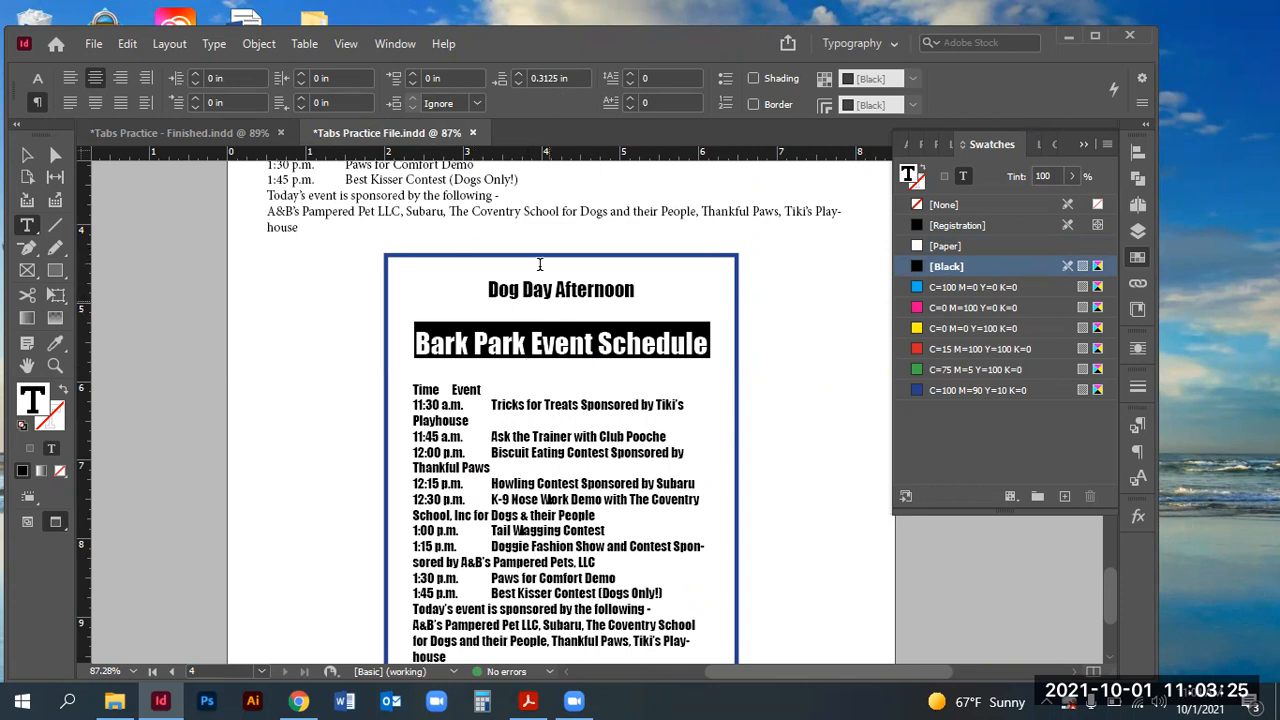
- Draw a rectangle about 4.475 in wide and 0.715 in high across the frame's top, covering the "Dog Day Afternoon" line
{"action": "left_click", "coordinate": [55, 365]}
{"action": "left_click_drag", "start_coordinate": [371, 245], "coordinate": [781, 392]}
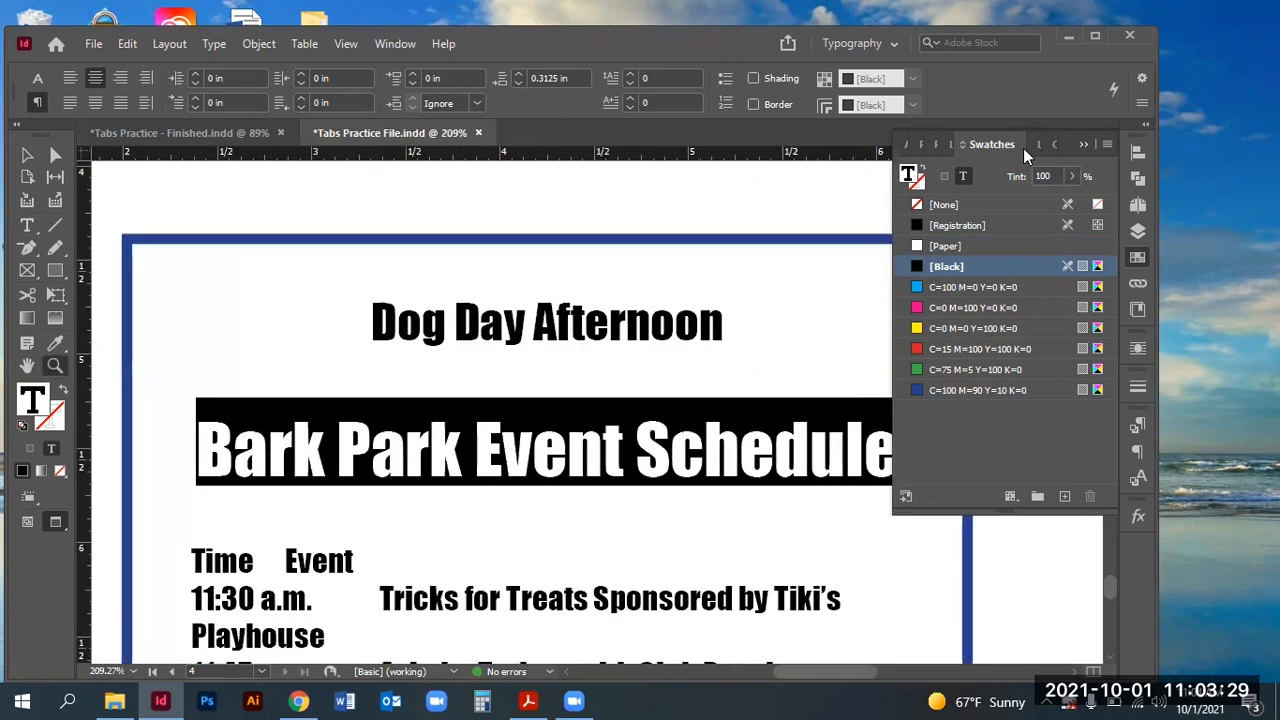
{"action": "left_click", "coordinate": [55, 270]}
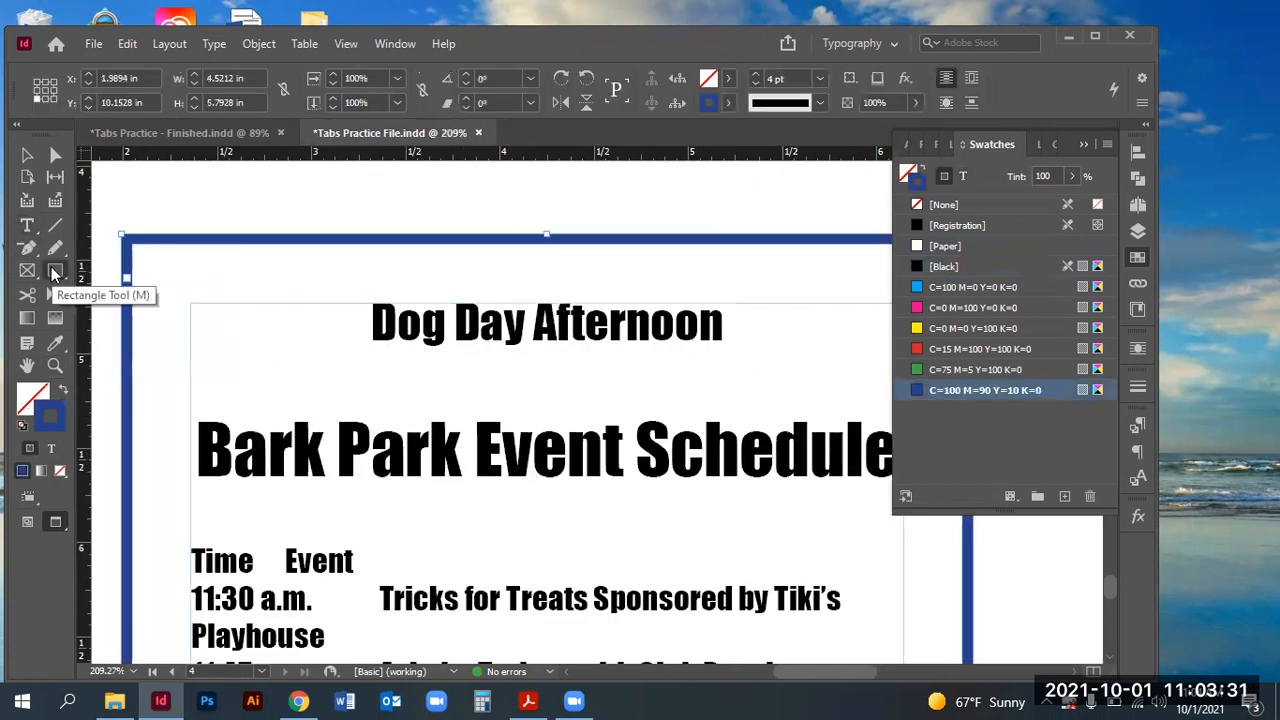
{"action": "left_click_drag", "start_coordinate": [122, 240], "coordinate": [968, 373]}
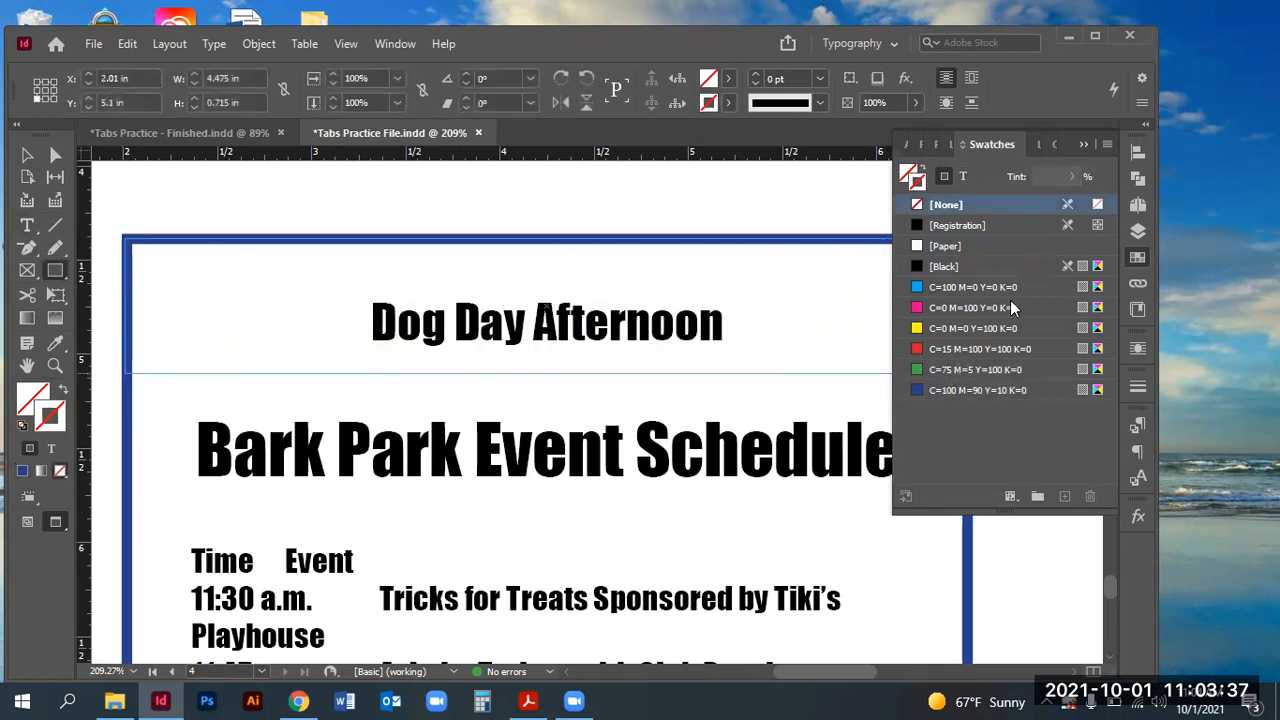
- Fill the rectangle over "Dog Day Afternoon" with the green C=75 M=5 Y=100 K=0 swatch
{"action": "left_click", "coordinate": [1084, 145]}
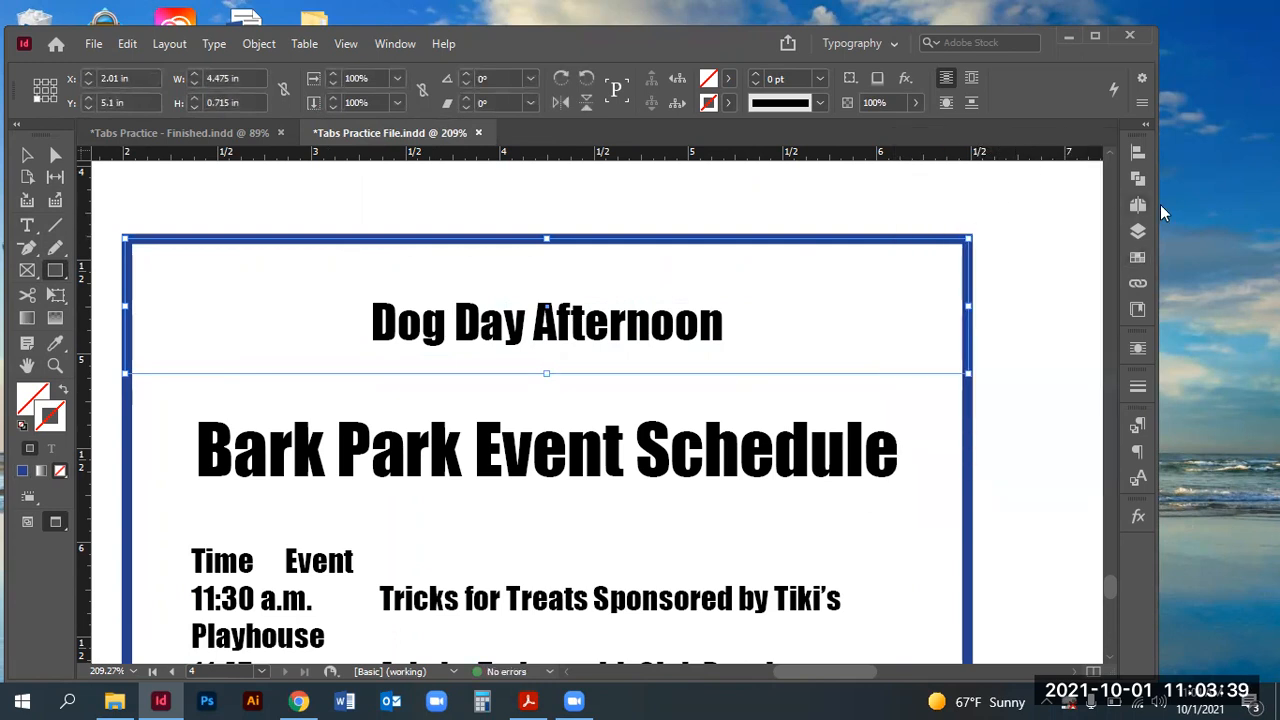
{"action": "left_click", "coordinate": [200, 133]}
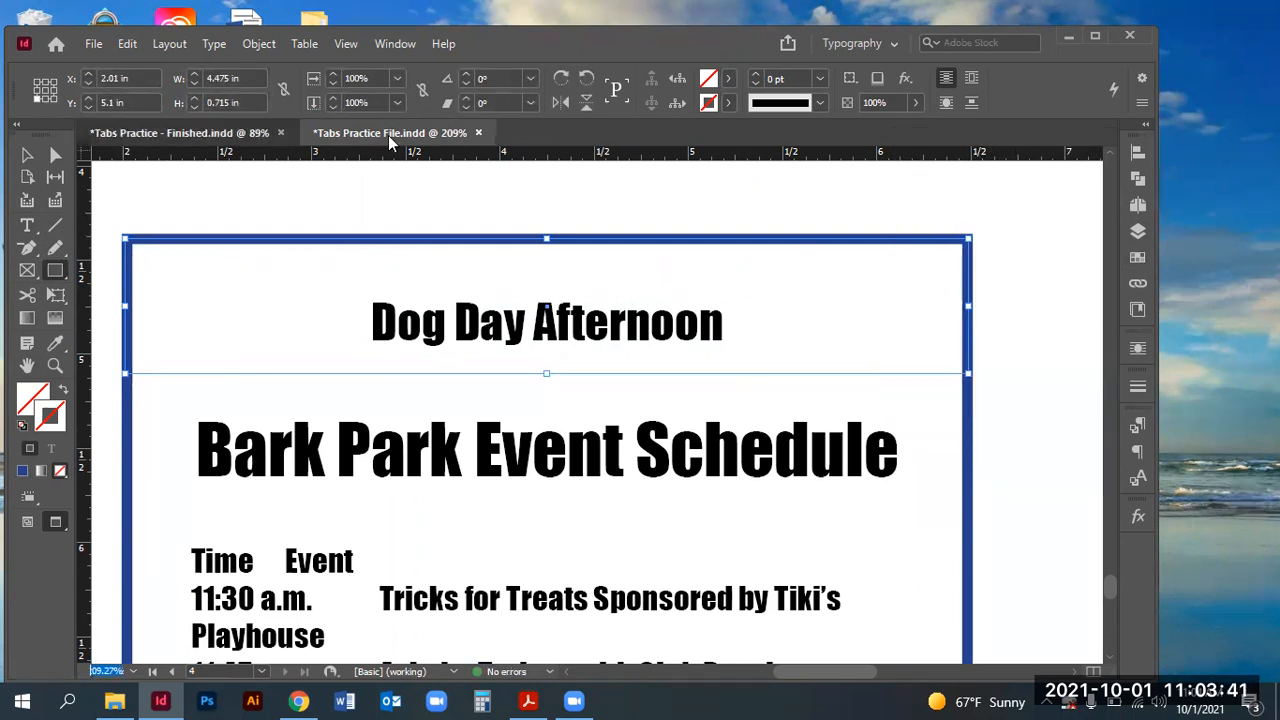
{"action": "left_click", "coordinate": [390, 133]}
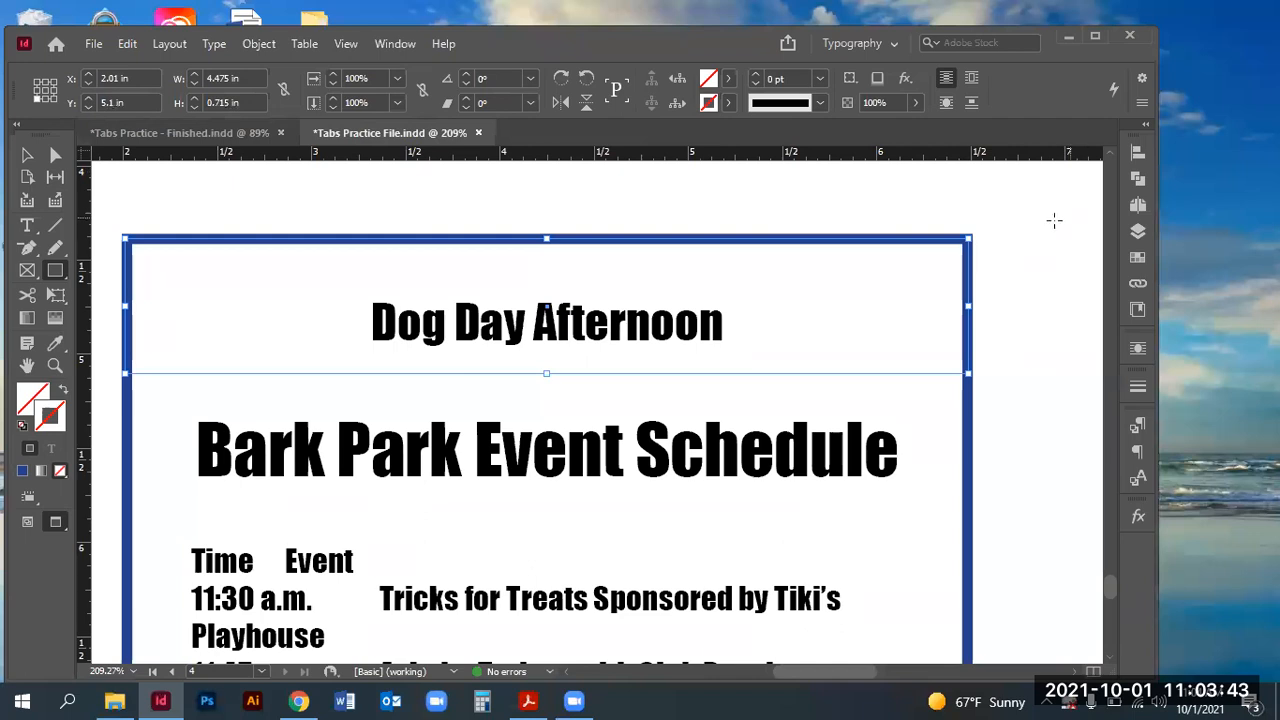
{"action": "left_click", "coordinate": [1138, 257]}
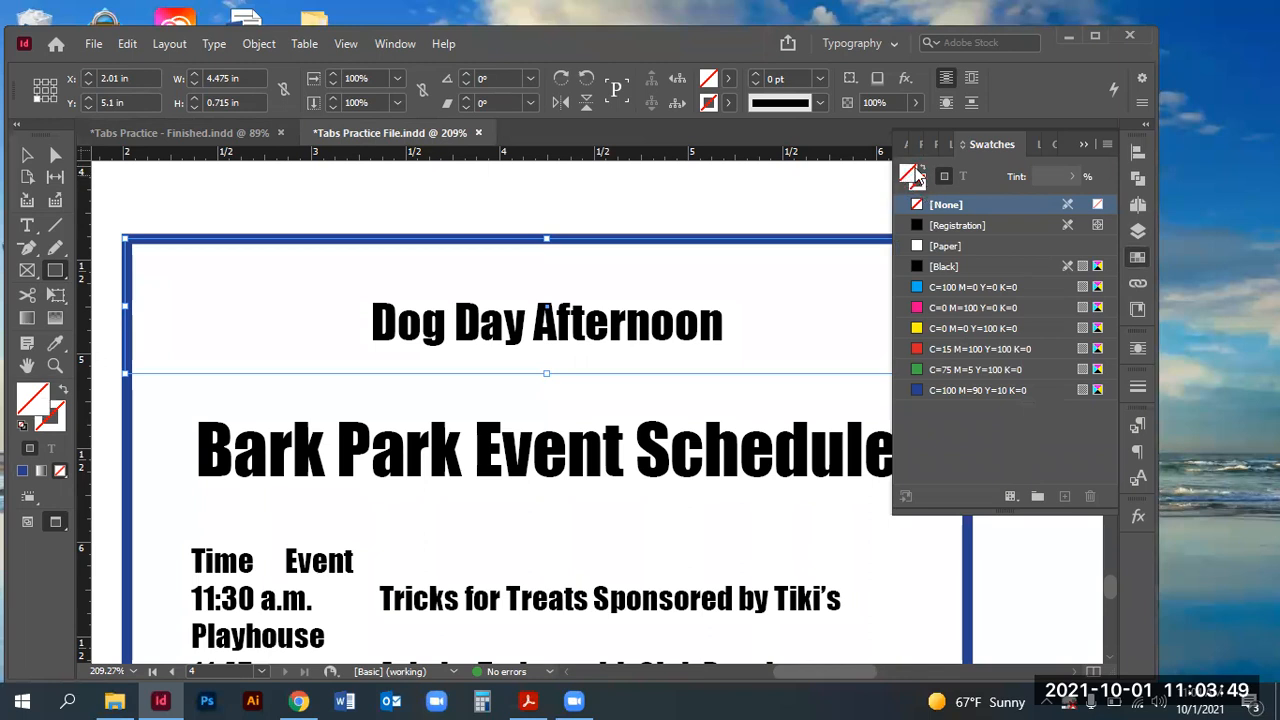
{"action": "left_click", "coordinate": [963, 368]}
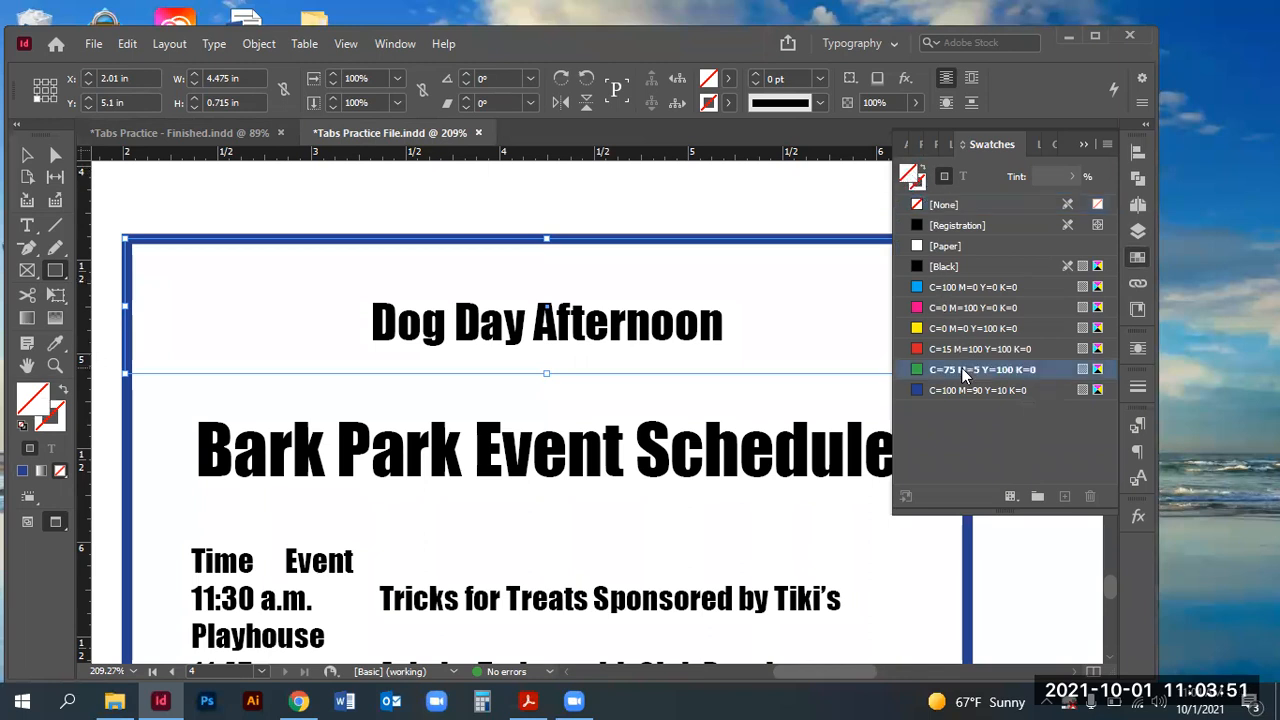
- Duplicate the green rectangle directly below, extend the copy to about 0.83 in high, and fill it with blue C=100 M=90 Y=10 K=0
{"action": "left_click", "coordinate": [27, 155]}
{"action": "left_click_drag", "start_coordinate": [537, 329], "coordinate": [538, 455]}
{"action": "left_click_drag", "start_coordinate": [548, 509], "coordinate": [546, 529]}
{"action": "left_click", "coordinate": [980, 390]}
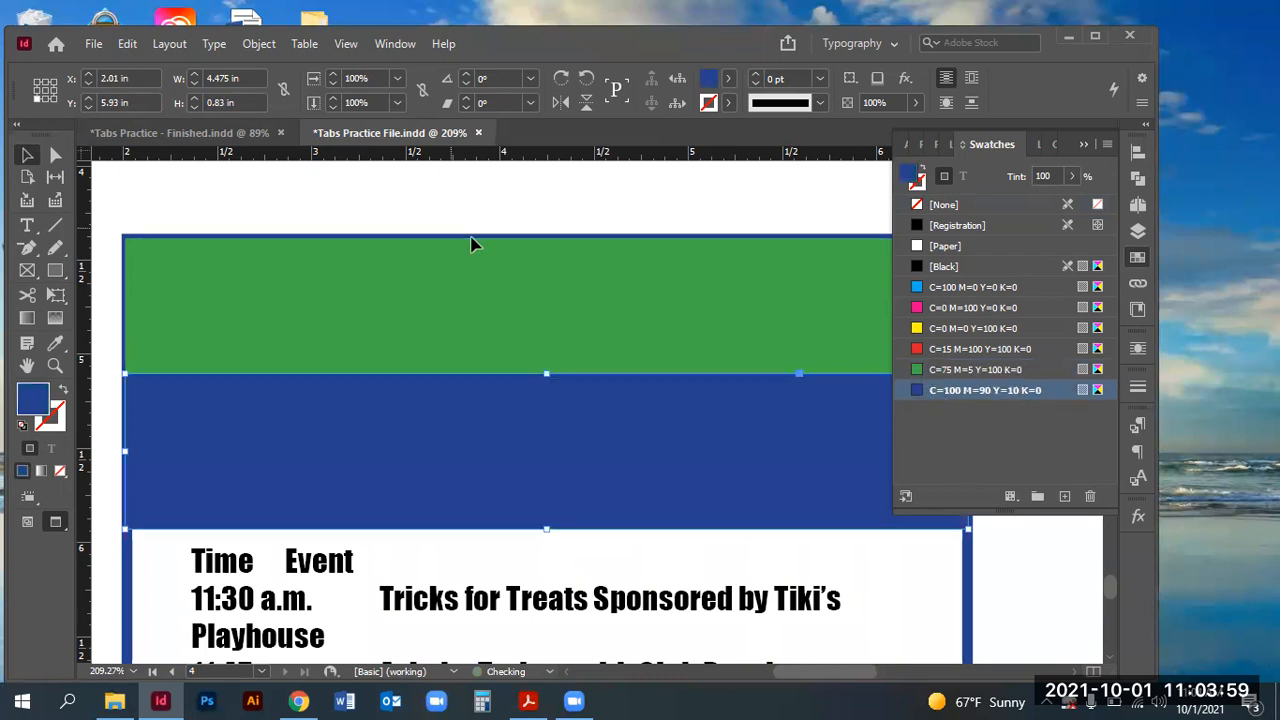
- Send the green and blue rectangles to the back, behind the schedule's title text, and deselect them
{"action": "left_click", "coordinate": [379, 296], "text": "shift"}
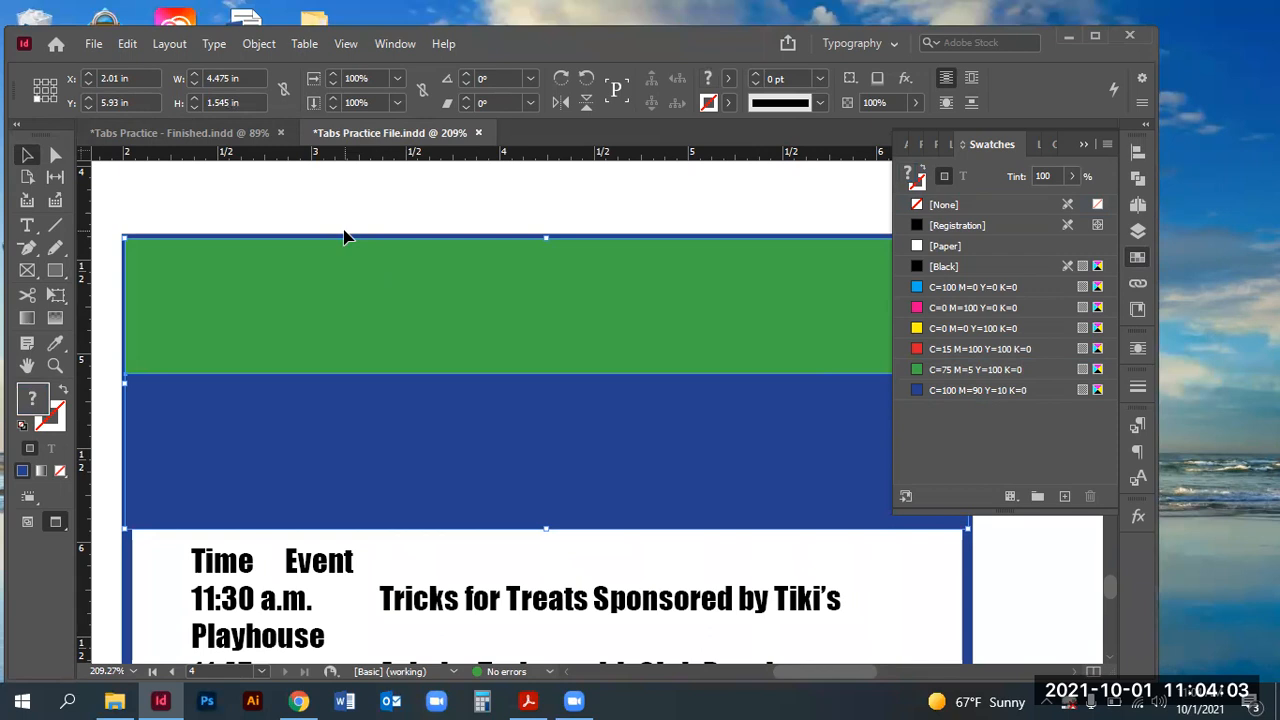
{"action": "left_click", "coordinate": [258, 43]}
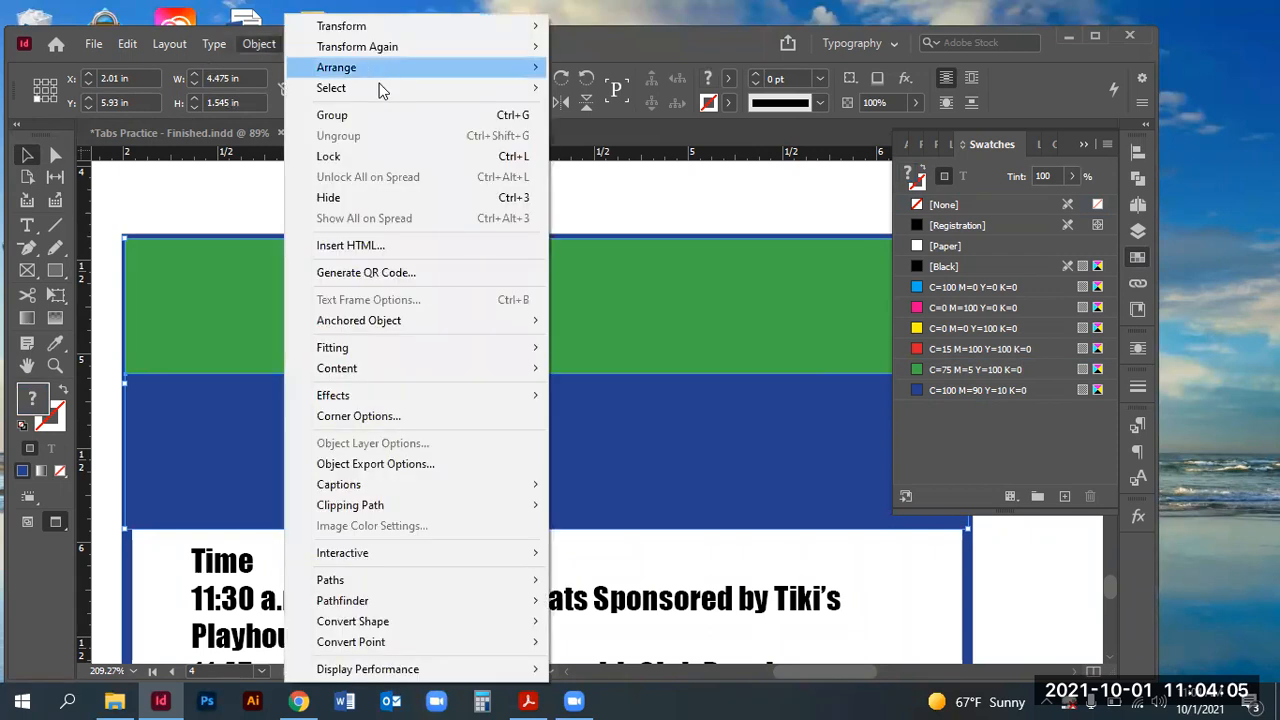
{"action": "mouse_move", "coordinate": [385, 67]}
{"action": "left_click", "coordinate": [600, 129]}
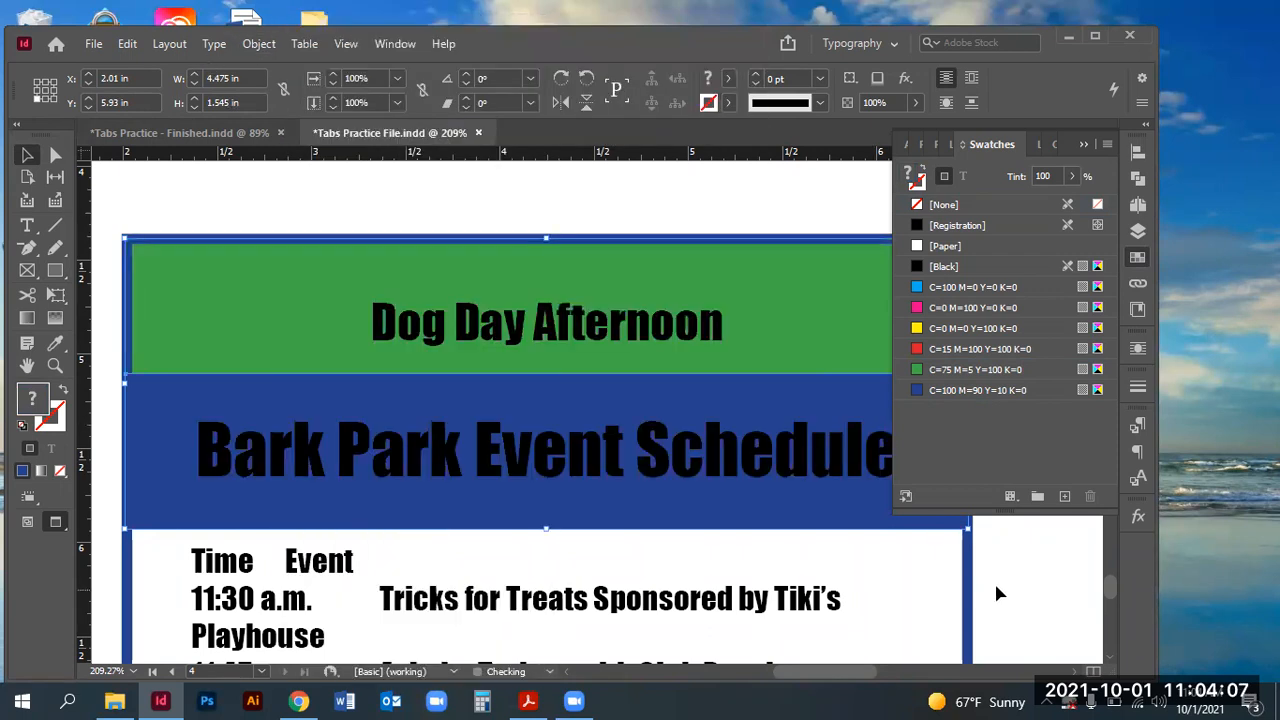
{"action": "left_click", "coordinate": [441, 228]}
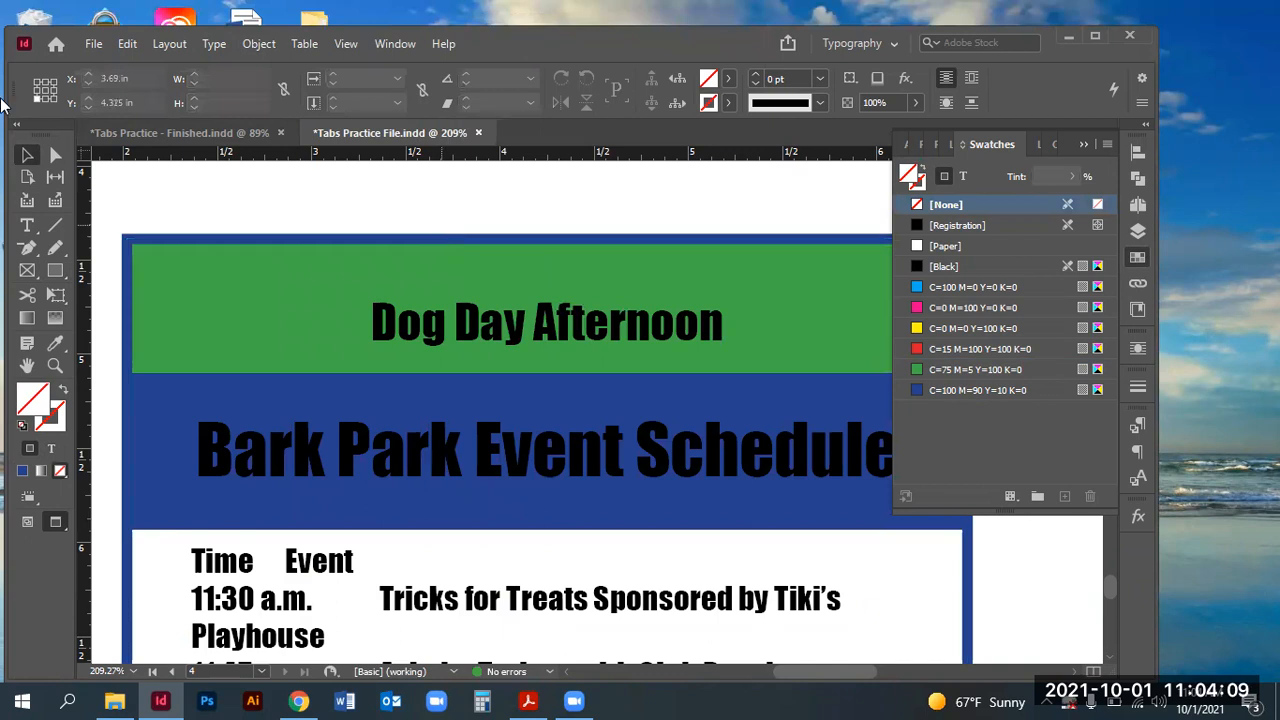
- Color the "Dog Day Afternoon" and "Bark Park Event Schedule" lines with the [Paper] swatch
{"action": "double_click", "coordinate": [373, 318]}
{"action": "left_click_drag", "start_coordinate": [373, 318], "coordinate": [950, 448]}
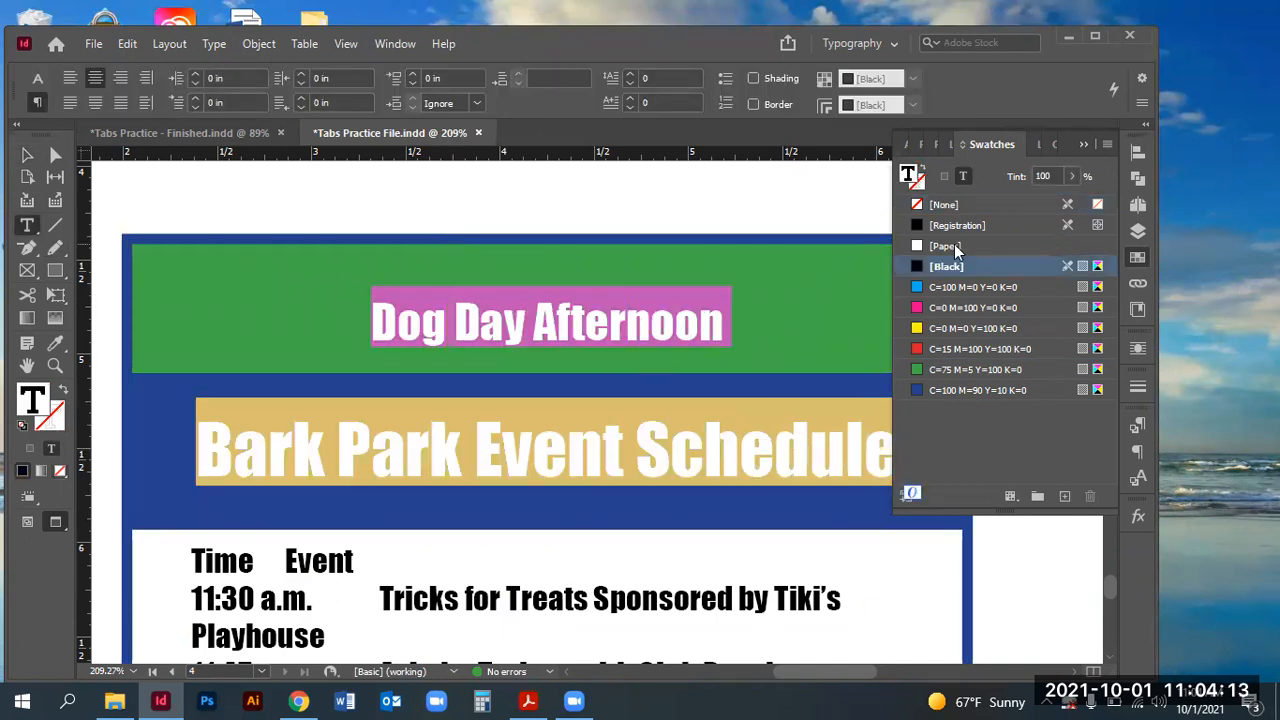
{"action": "left_click", "coordinate": [955, 248]}
{"action": "left_click", "coordinate": [27, 155]}
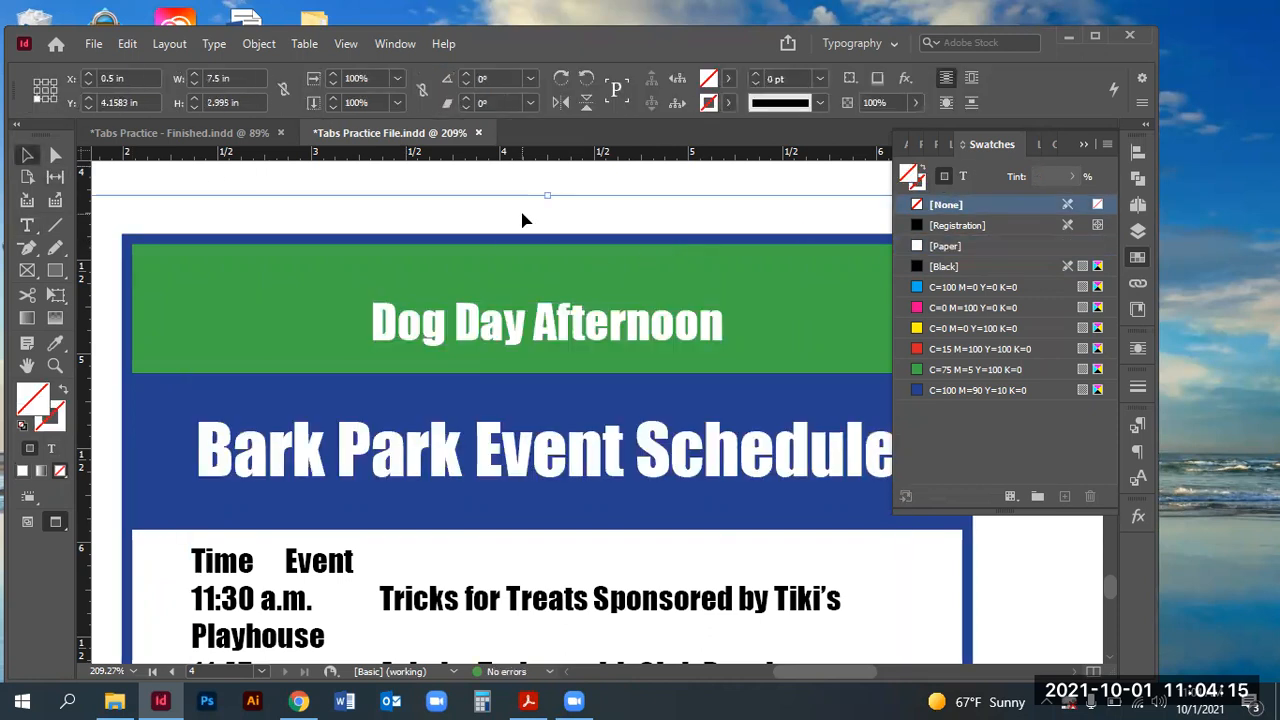
- Compare the practice schedule's body text with the finished file, examining its tabbed columns, indents and text colors
{"action": "key", "text": "ctrl+0"}
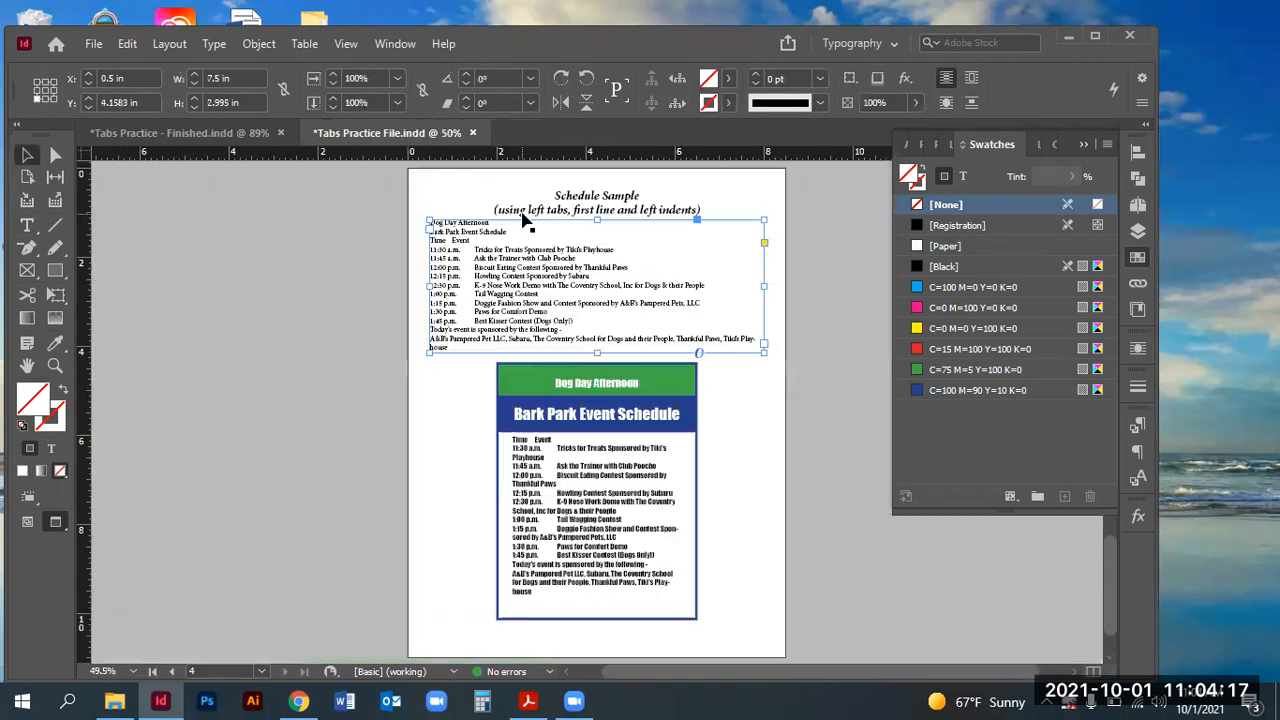
{"action": "left_click", "coordinate": [54, 366]}
{"action": "left_click_drag", "start_coordinate": [494, 428], "coordinate": [794, 644]}
{"action": "scroll", "coordinate": [479, 336], "scroll_direction": "up", "scroll_amount": 2}
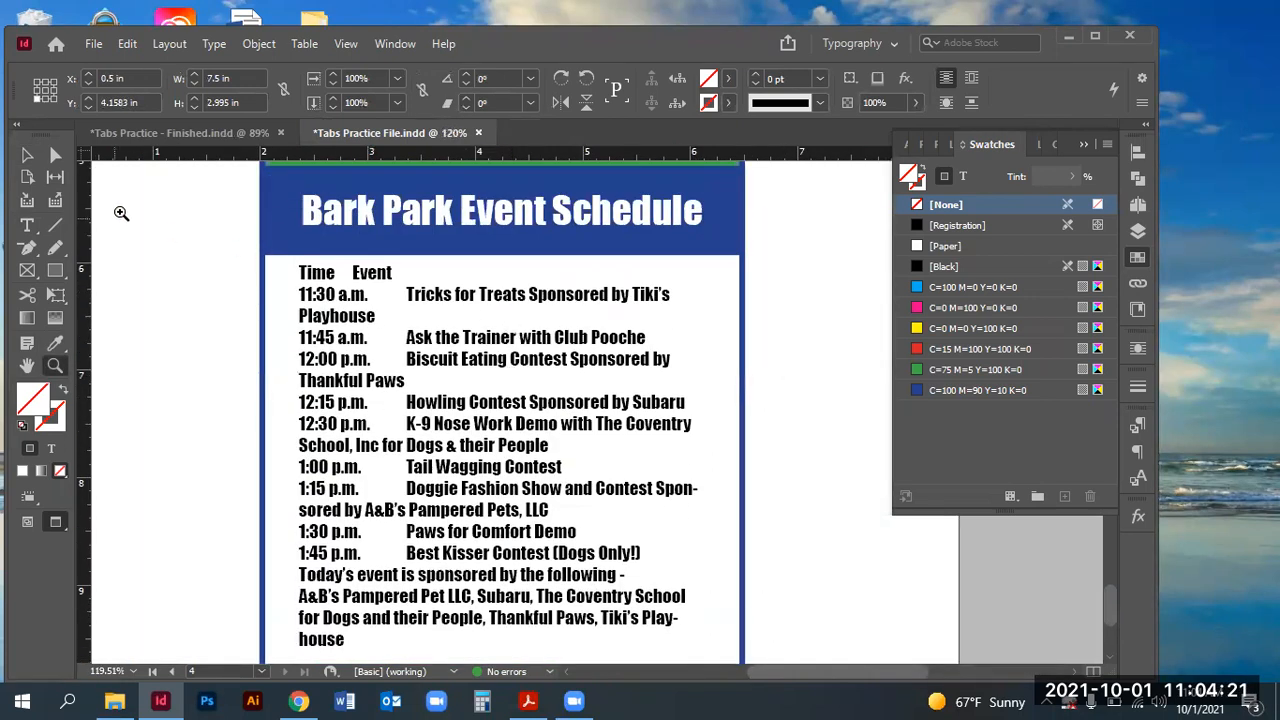
{"action": "left_click", "coordinate": [28, 226]}
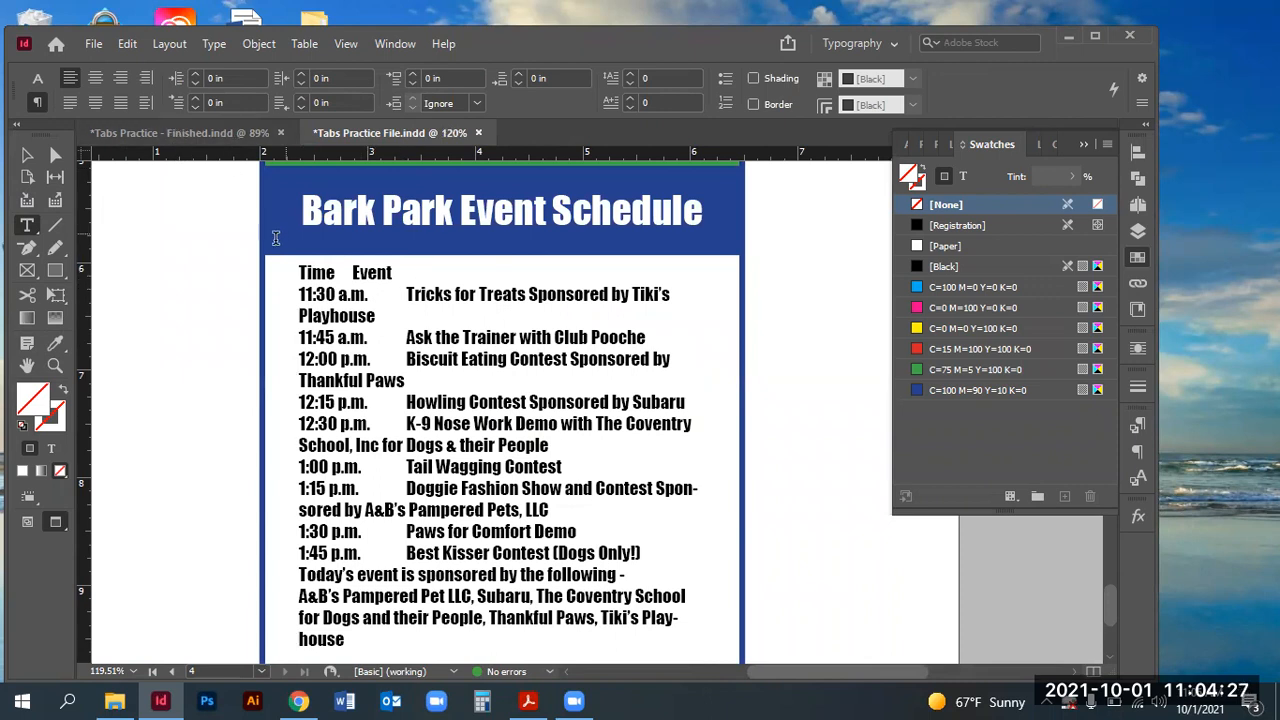
{"action": "left_click", "coordinate": [174, 136]}
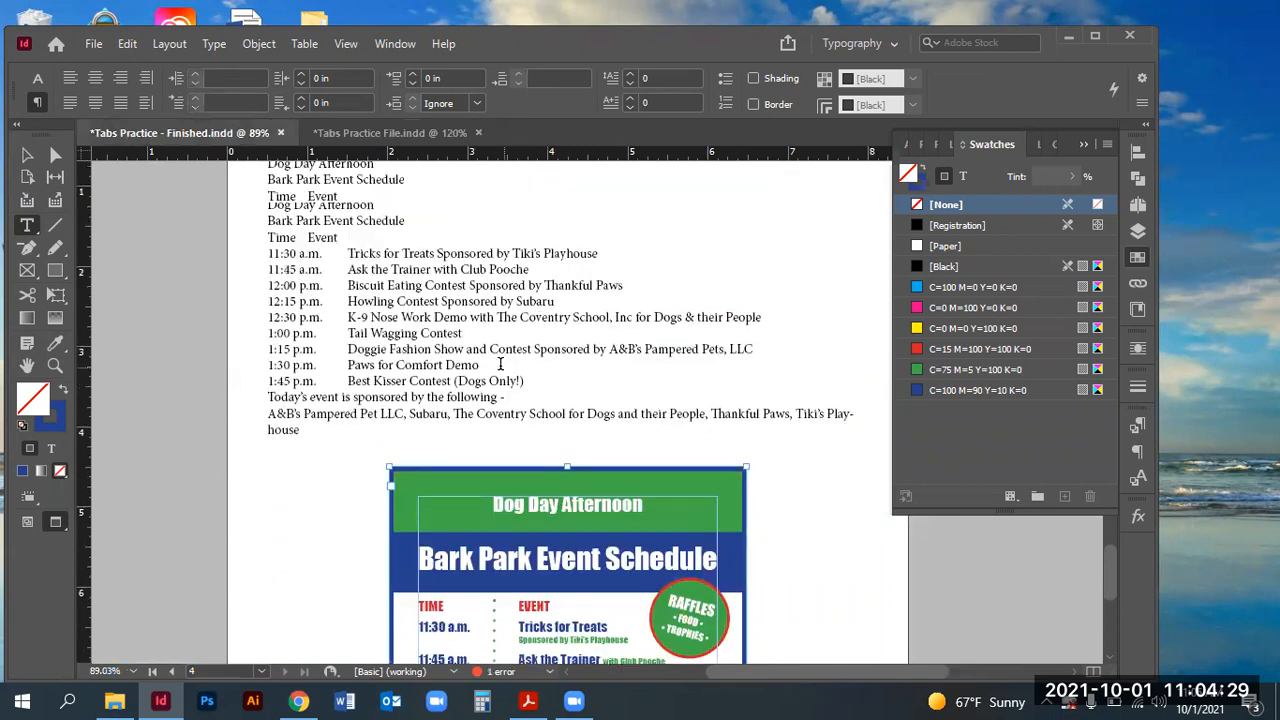
{"action": "scroll", "coordinate": [500, 364], "scroll_direction": "up", "scroll_amount": 3}
{"action": "left_click_drag", "start_coordinate": [538, 388], "coordinate": [756, 390]}
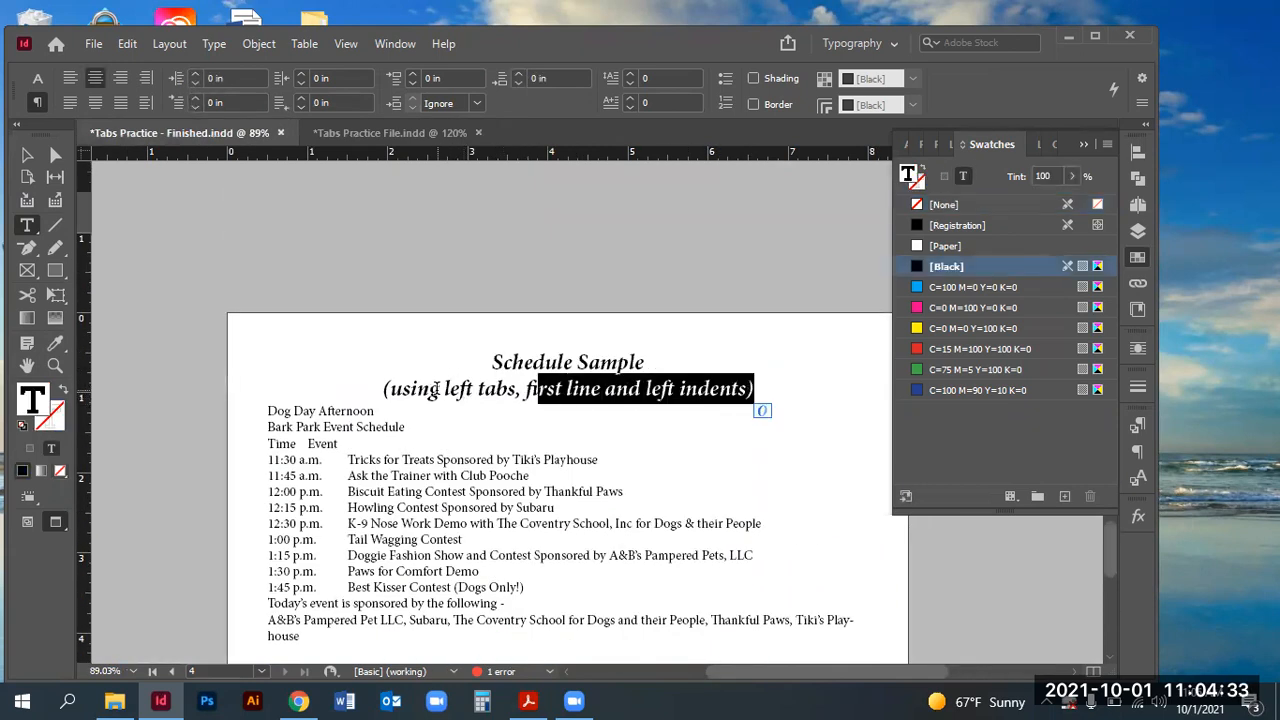
{"action": "scroll", "coordinate": [457, 414], "scroll_direction": "down", "scroll_amount": 7}
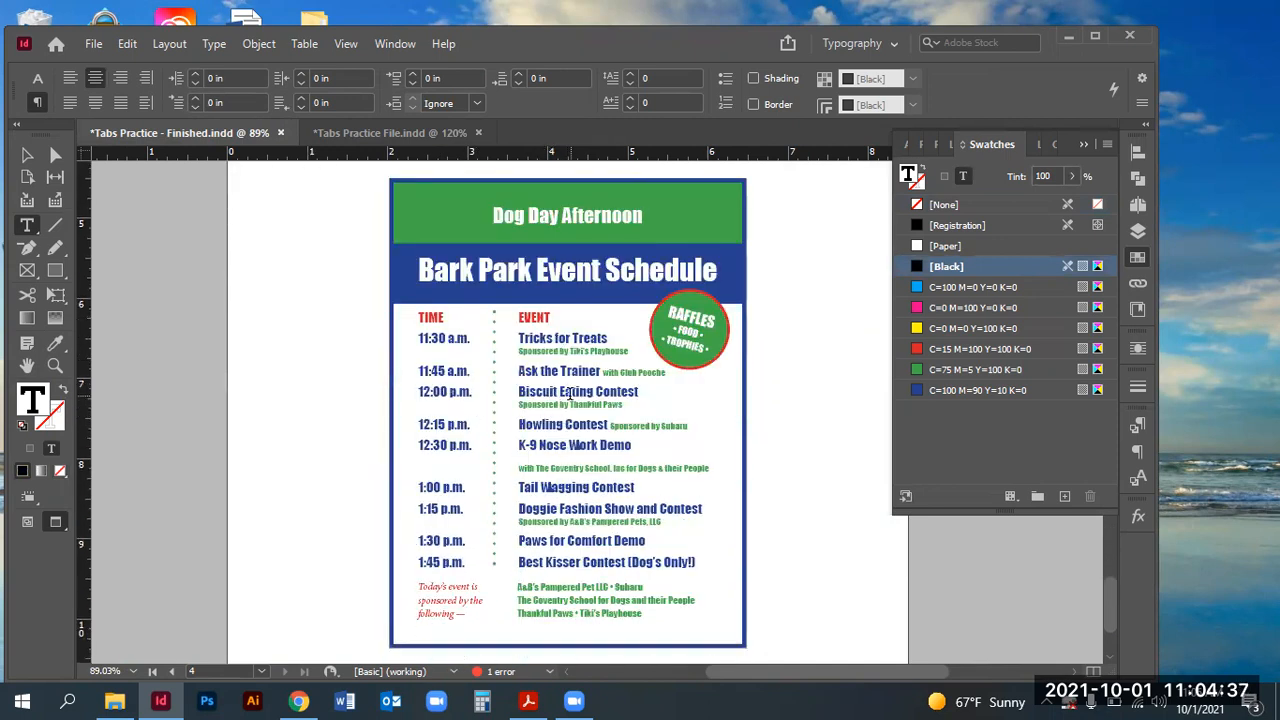
{"action": "left_click", "coordinate": [55, 365]}
{"action": "left_click_drag", "start_coordinate": [373, 302], "coordinate": [787, 432]}
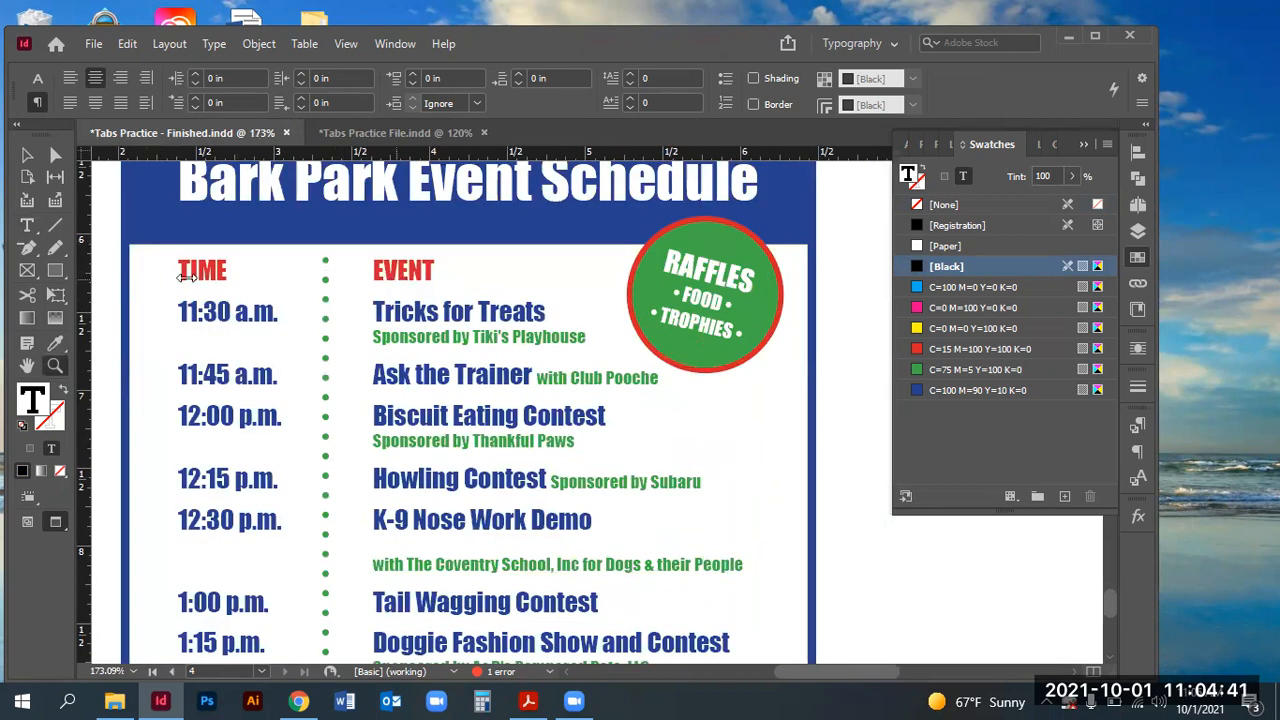
{"action": "left_click", "coordinate": [27, 224]}
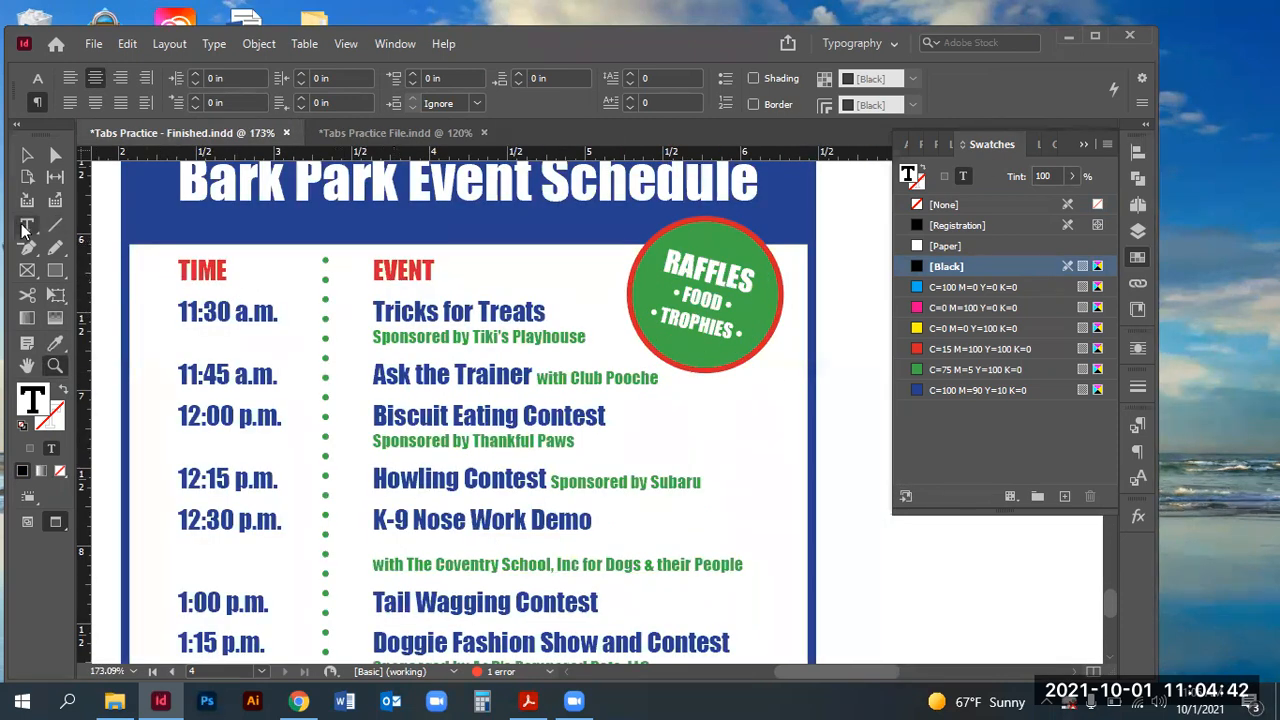
- In the practice file, color the "Time Event" heading line with the red C=15 M=100 Y=100 K=0 swatch
{"action": "left_click", "coordinate": [380, 133]}
{"action": "triple_click", "coordinate": [594, 268]}
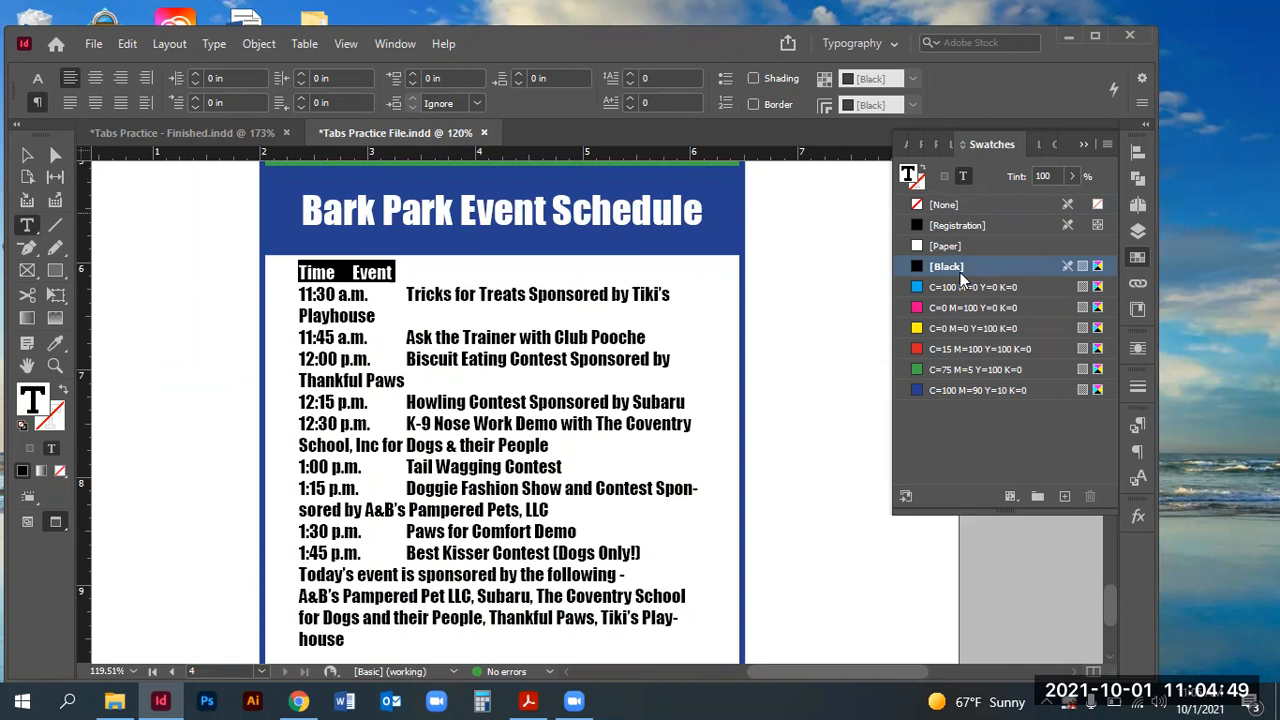
{"action": "left_click", "coordinate": [965, 347]}
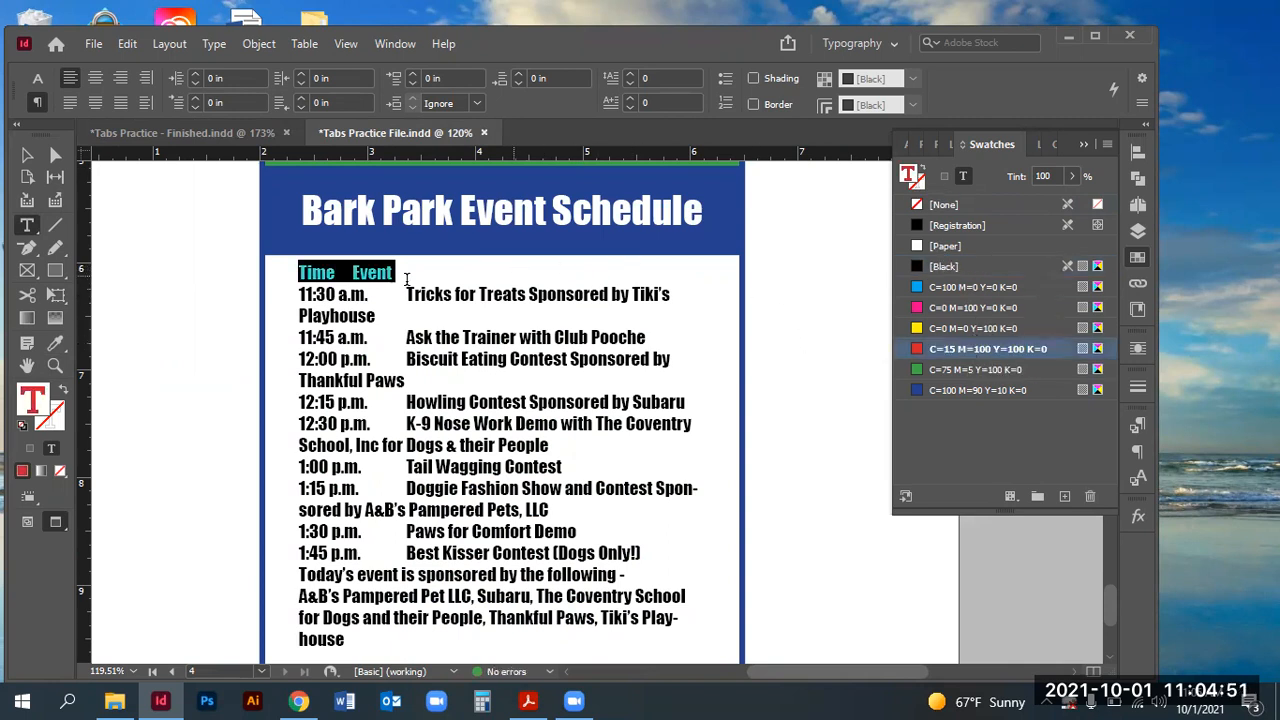
- Check the finished file's event colors and fill the practice lines from 11:30 a.m. through 1:45 p.m. with C=100 M=90 Y=10 K=0
{"action": "left_click", "coordinate": [216, 132]}
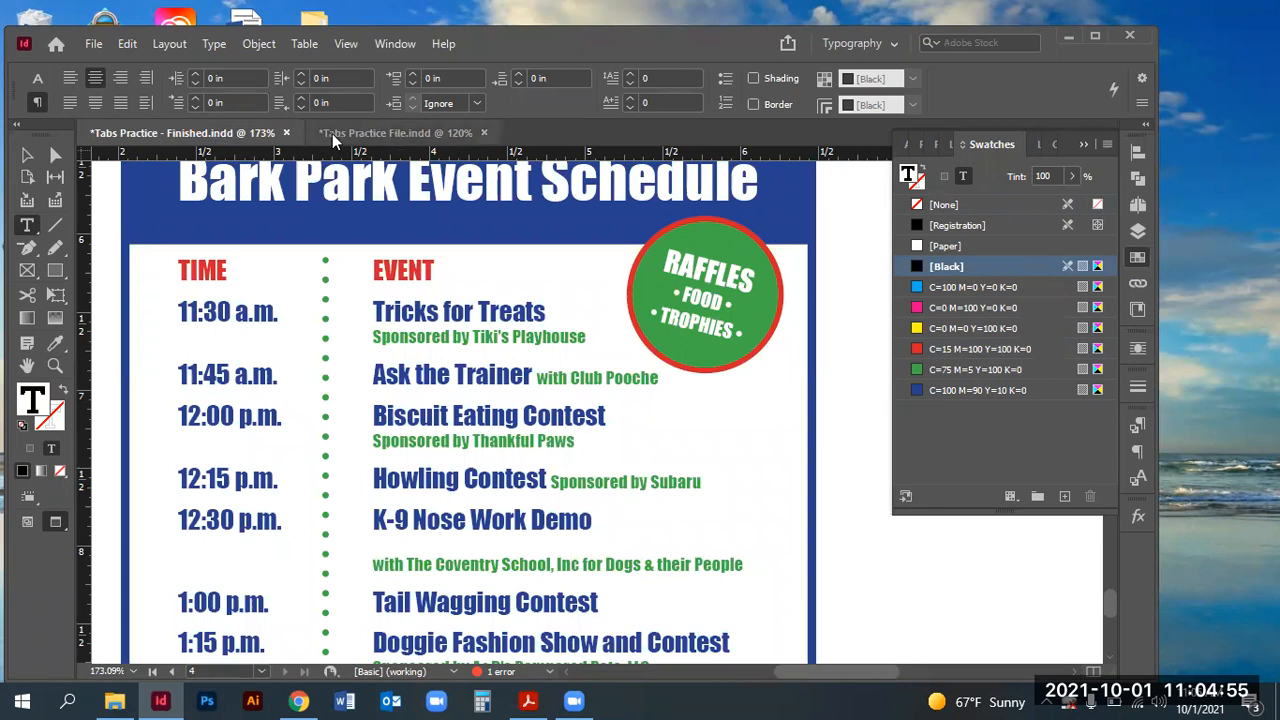
{"action": "left_click", "coordinate": [371, 133]}
{"action": "scroll", "coordinate": [299, 294], "scroll_direction": "down", "scroll_amount": 1}
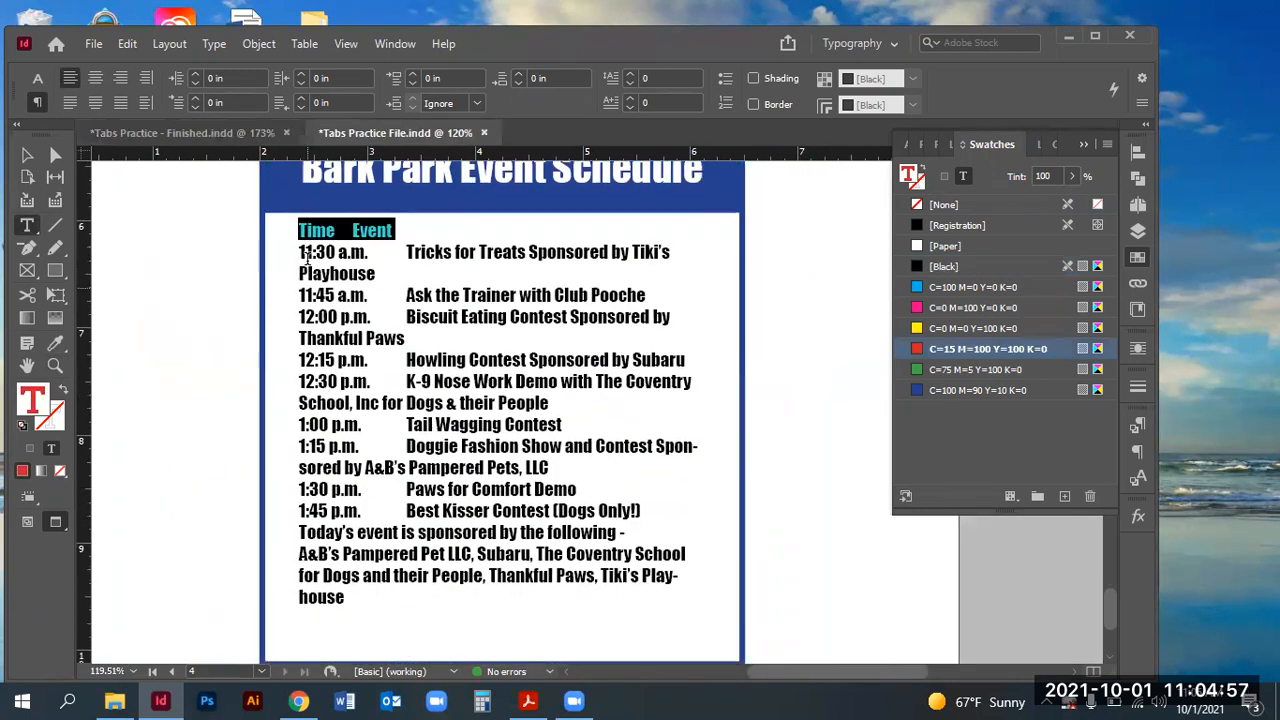
{"action": "left_click_drag", "start_coordinate": [298, 252], "coordinate": [797, 509]}
{"action": "left_click", "coordinate": [991, 390]}
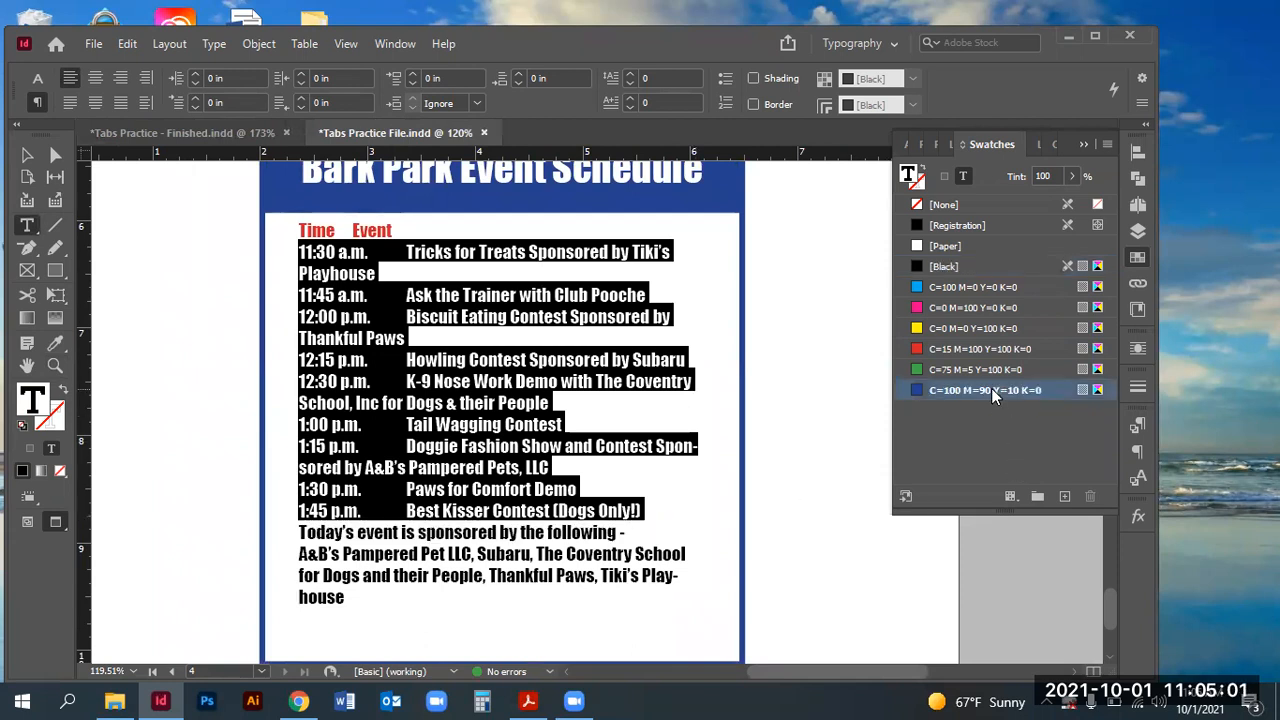
{"action": "left_click", "coordinate": [501, 295]}
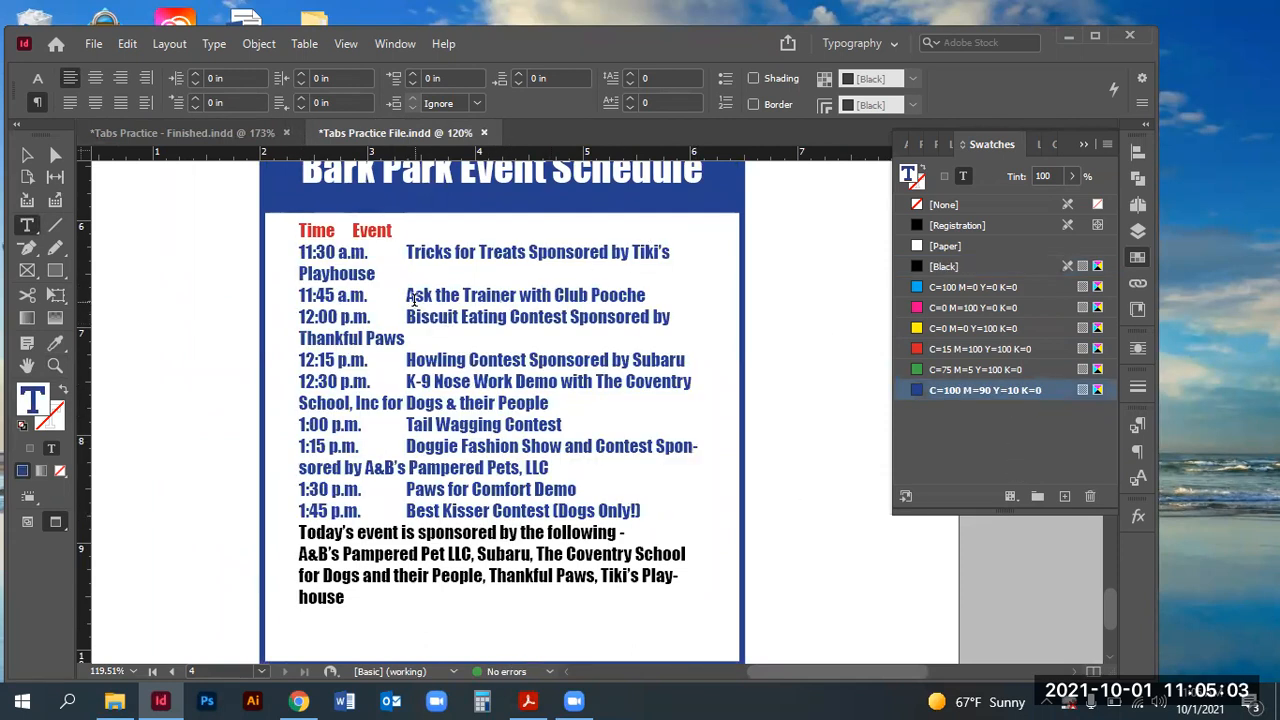
- Select the lines from "Time Event" through the 1:45 p.m. event in the practice file and show the Tabs panel
{"action": "scroll", "coordinate": [420, 300], "scroll_direction": "up", "scroll_amount": 1}
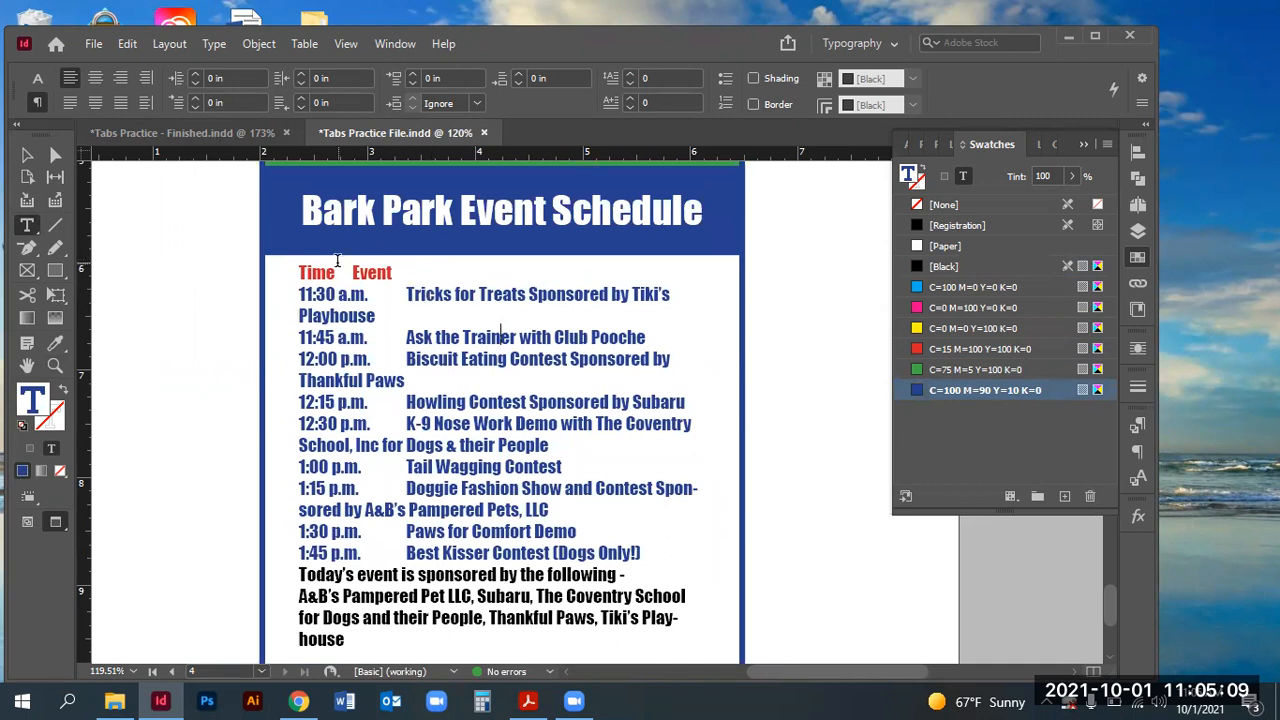
{"action": "left_click", "coordinate": [208, 136]}
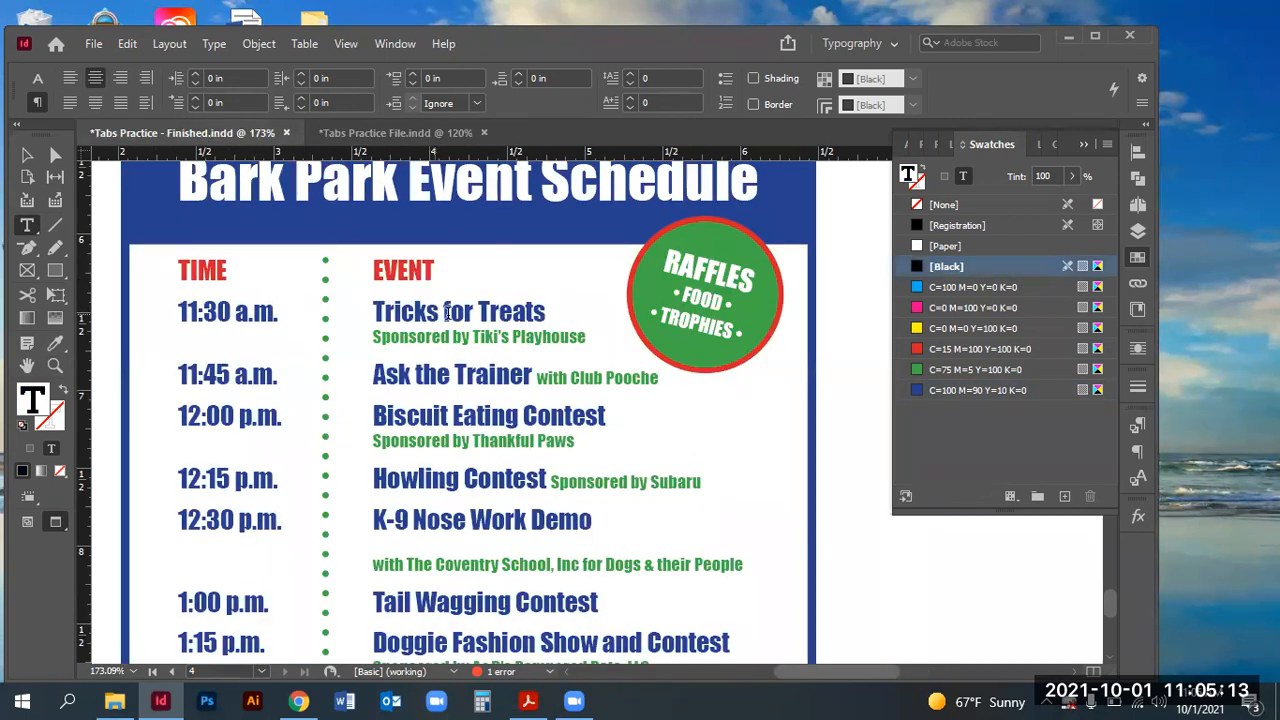
{"action": "left_click", "coordinate": [354, 137]}
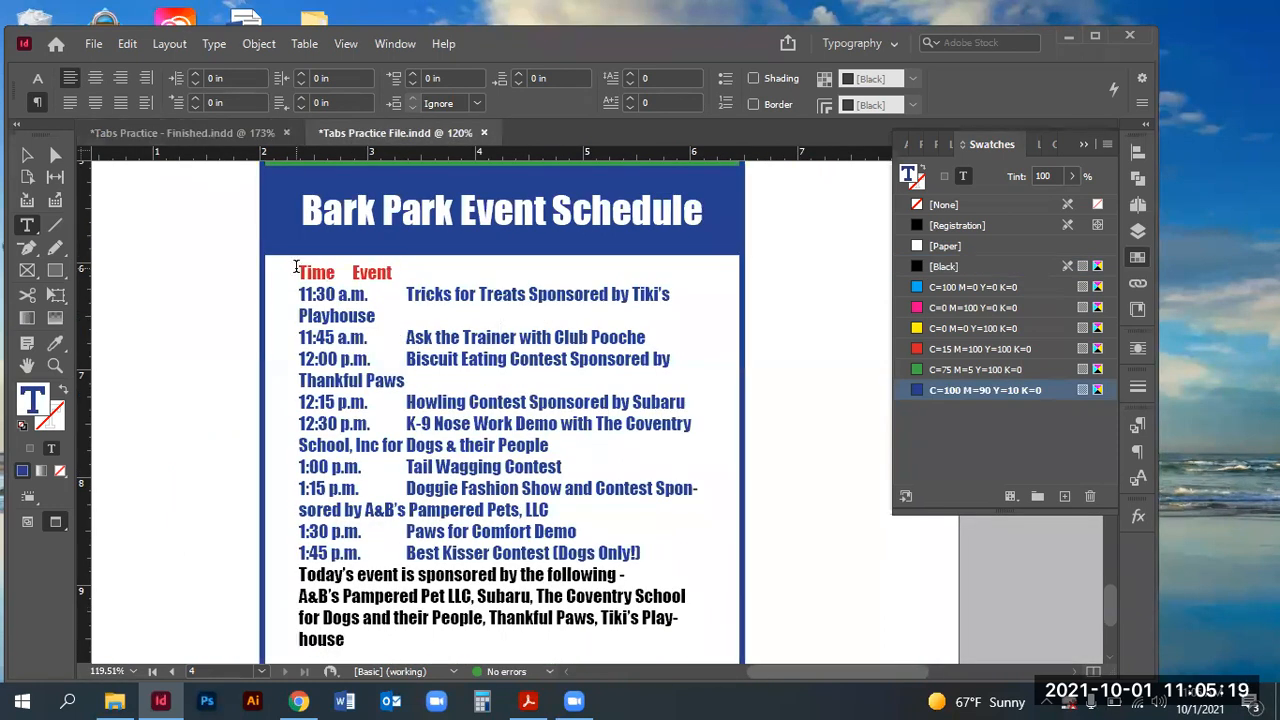
{"action": "left_click_drag", "start_coordinate": [298, 270], "coordinate": [724, 550]}
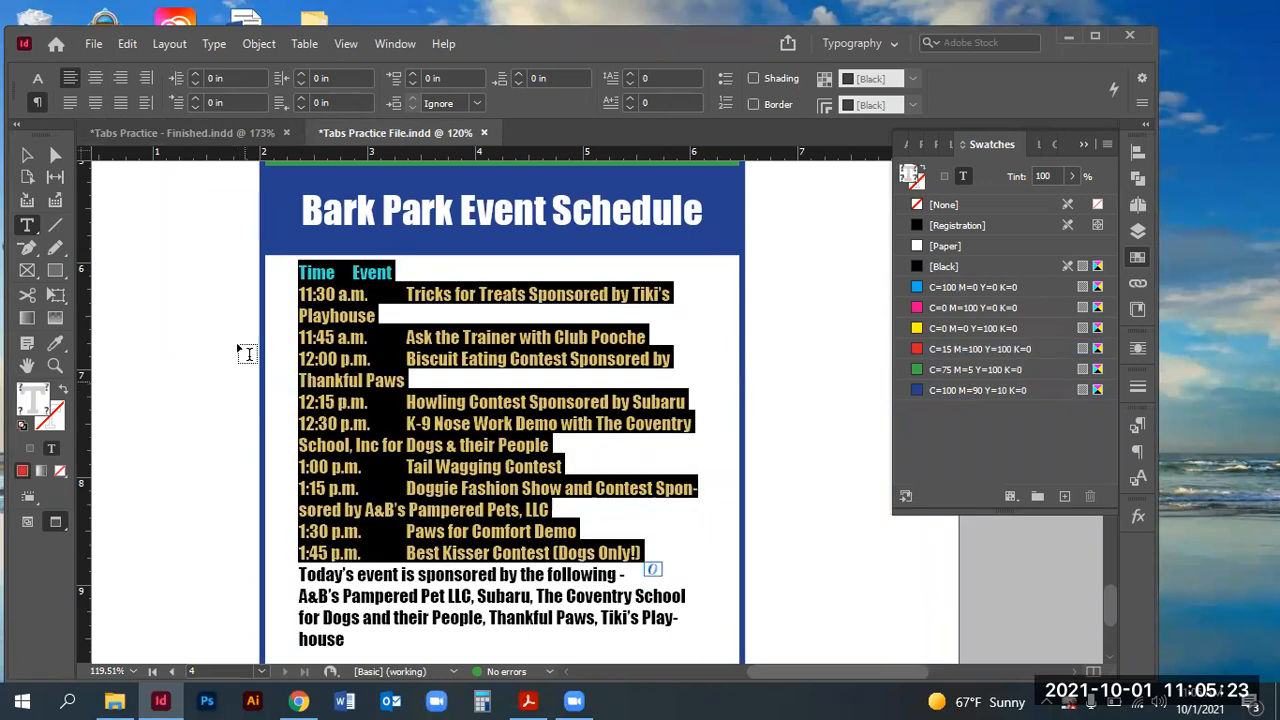
{"action": "left_click", "coordinate": [216, 45]}
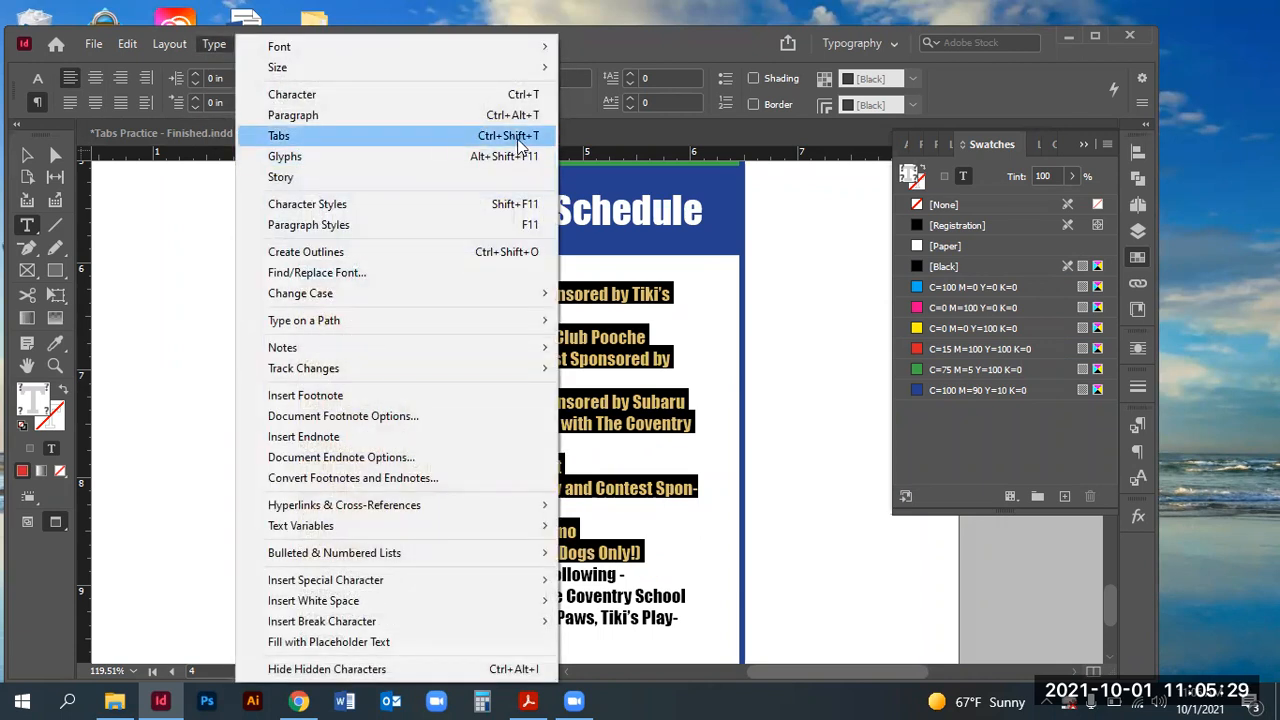
{"action": "left_click", "coordinate": [519, 140]}
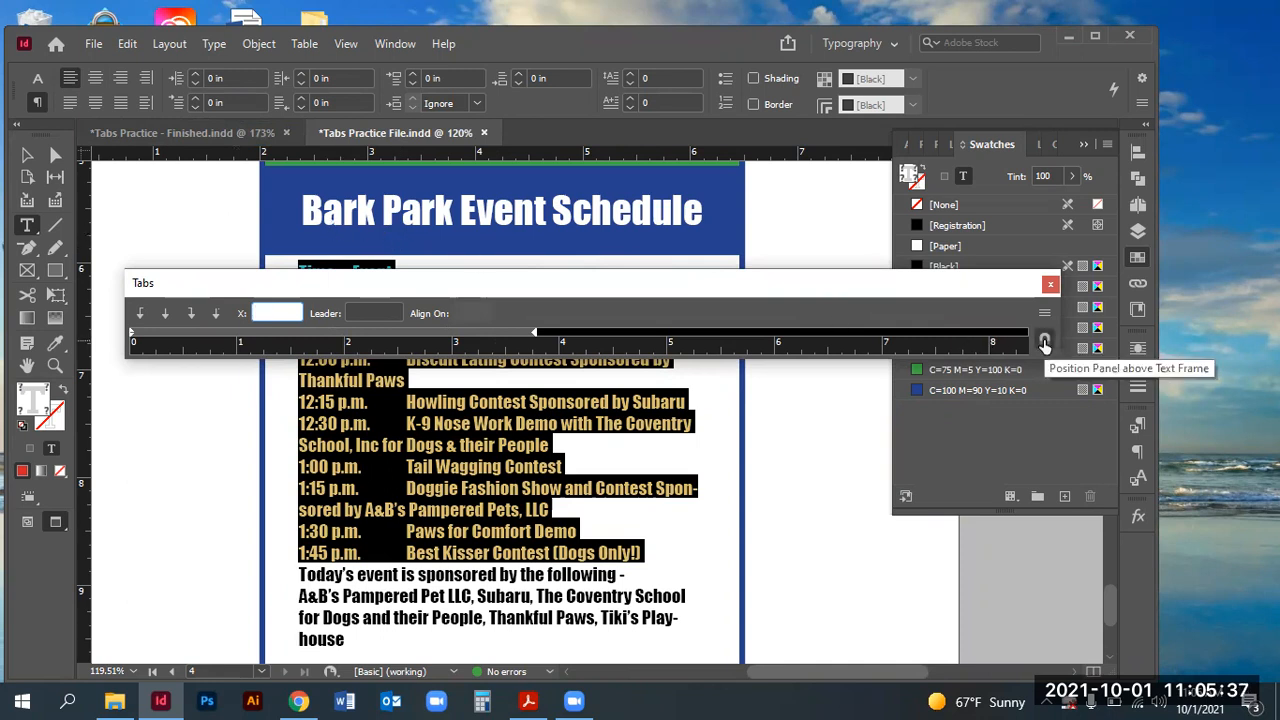
- Narrow the Tabs panel so its ruler ends just past the 7 in mark
{"action": "key", "text": "ctrl+minus"}
{"action": "key", "text": "ctrl+minus"}
{"action": "key", "text": "ctrl+minus"}
{"action": "key", "text": "ctrl+minus"}
{"action": "key", "text": "ctrl+minus"}
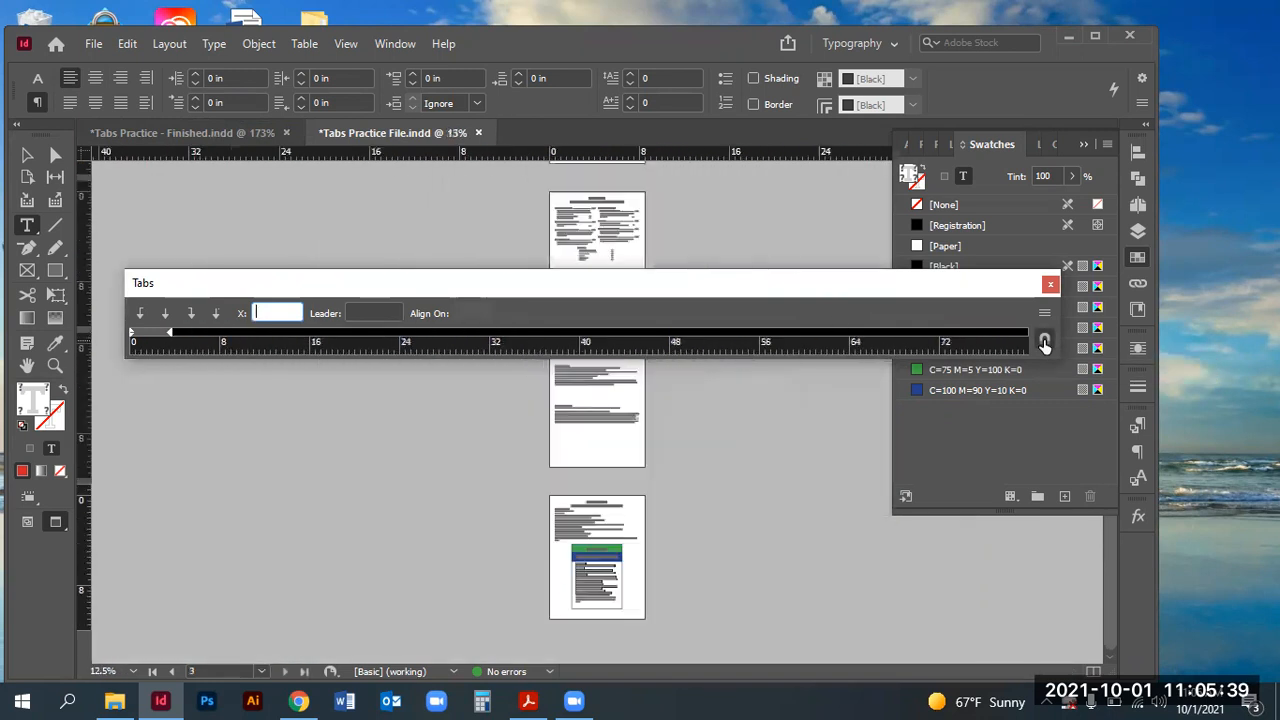
{"action": "key", "text": "ctrl+equal"}
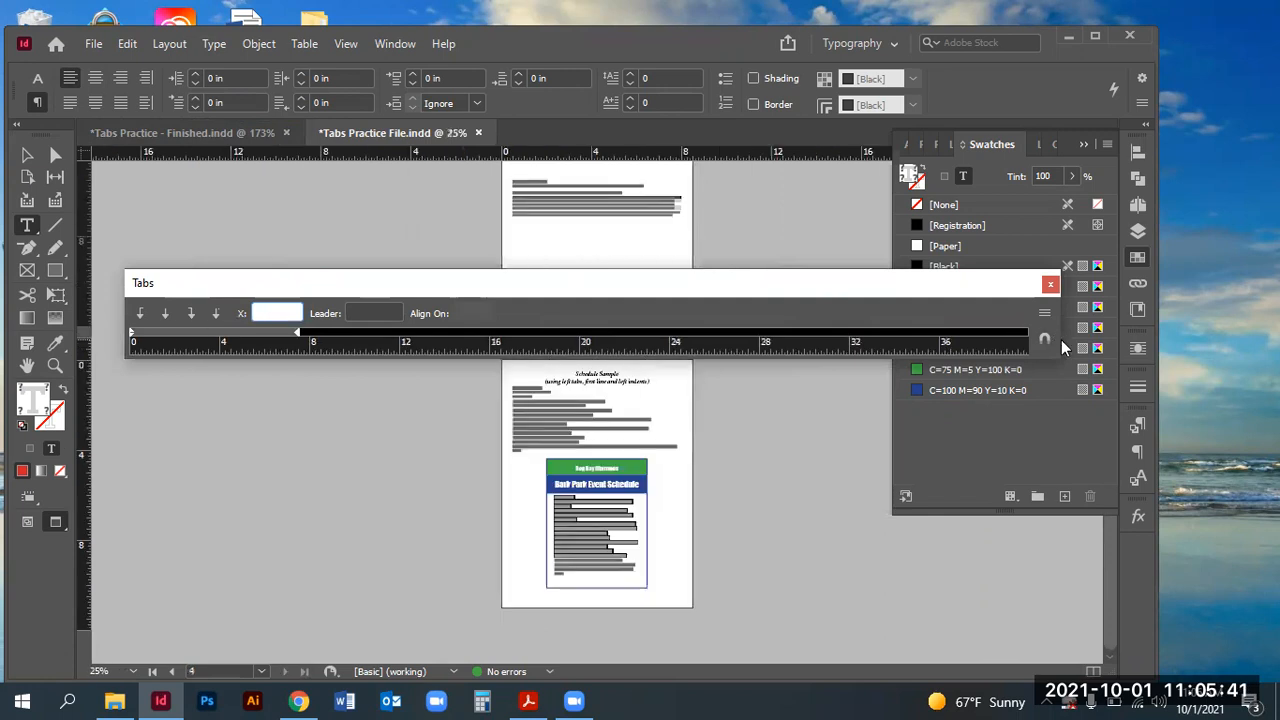
{"action": "key", "text": "ctrl+equal"}
{"action": "key", "text": "ctrl+equal"}
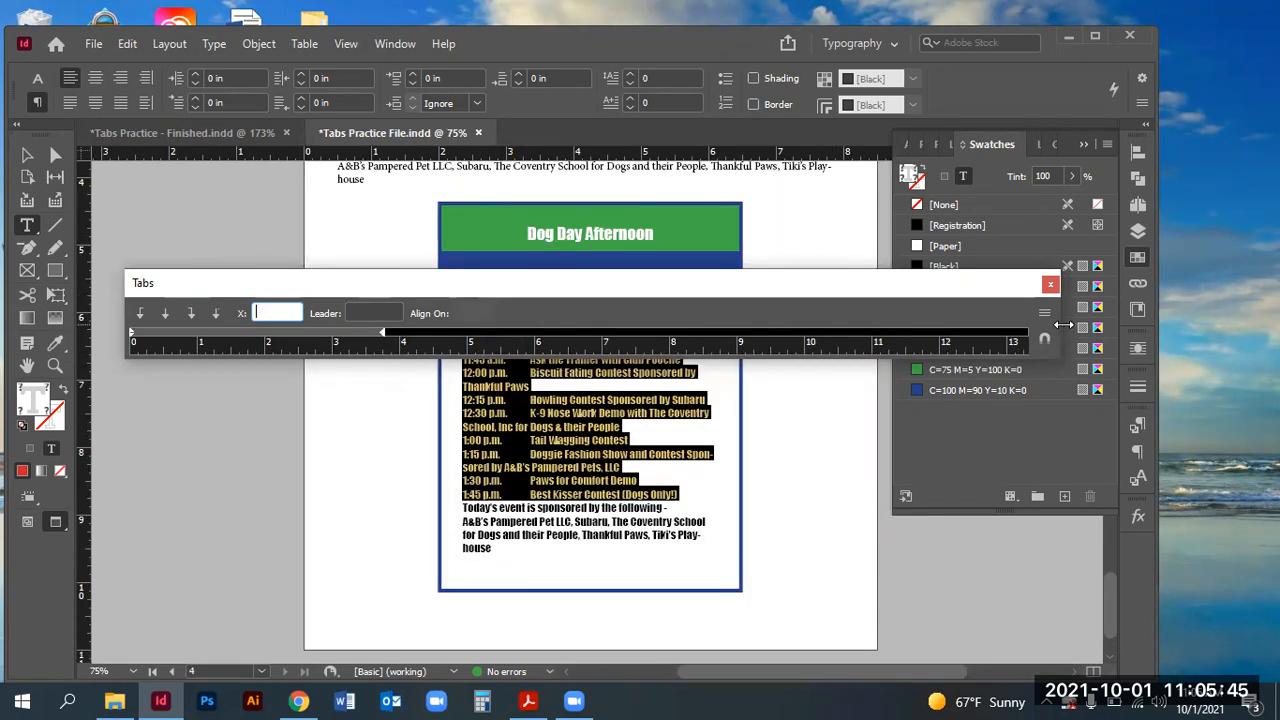
{"action": "left_click_drag", "start_coordinate": [1063, 325], "coordinate": [686, 326]}
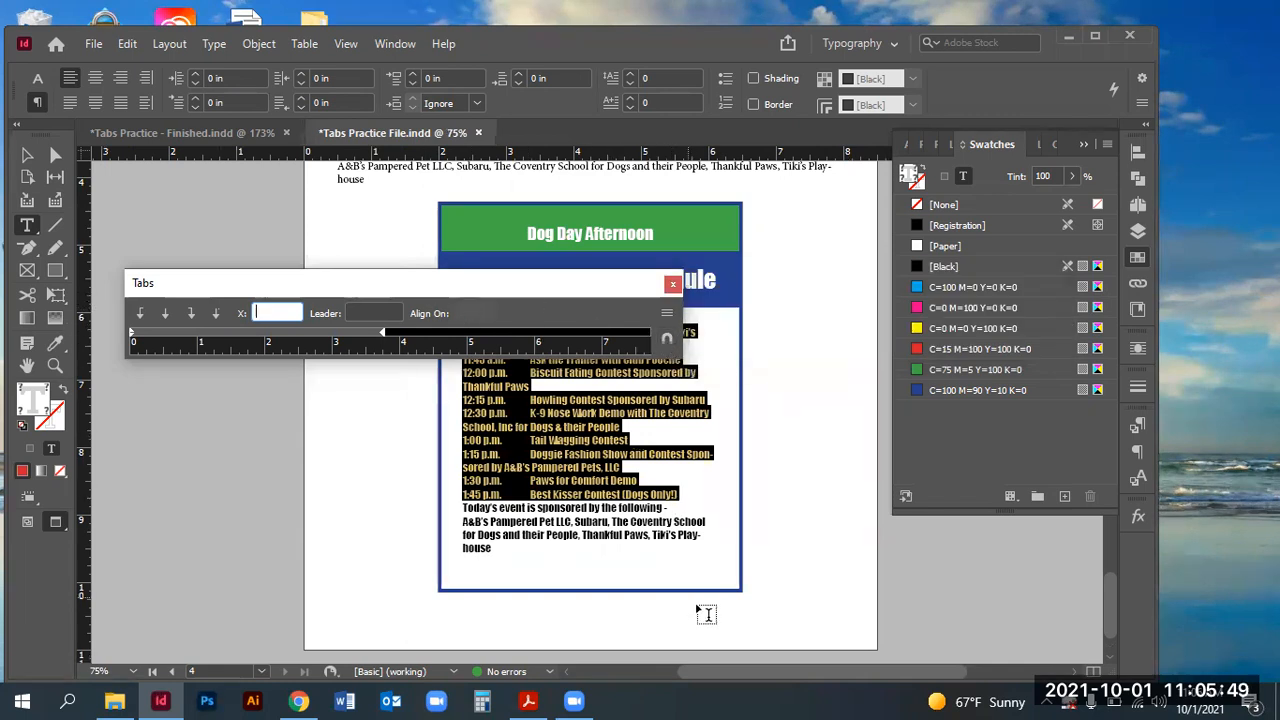
{"action": "left_click_drag", "start_coordinate": [830, 675], "coordinate": [860, 676]}
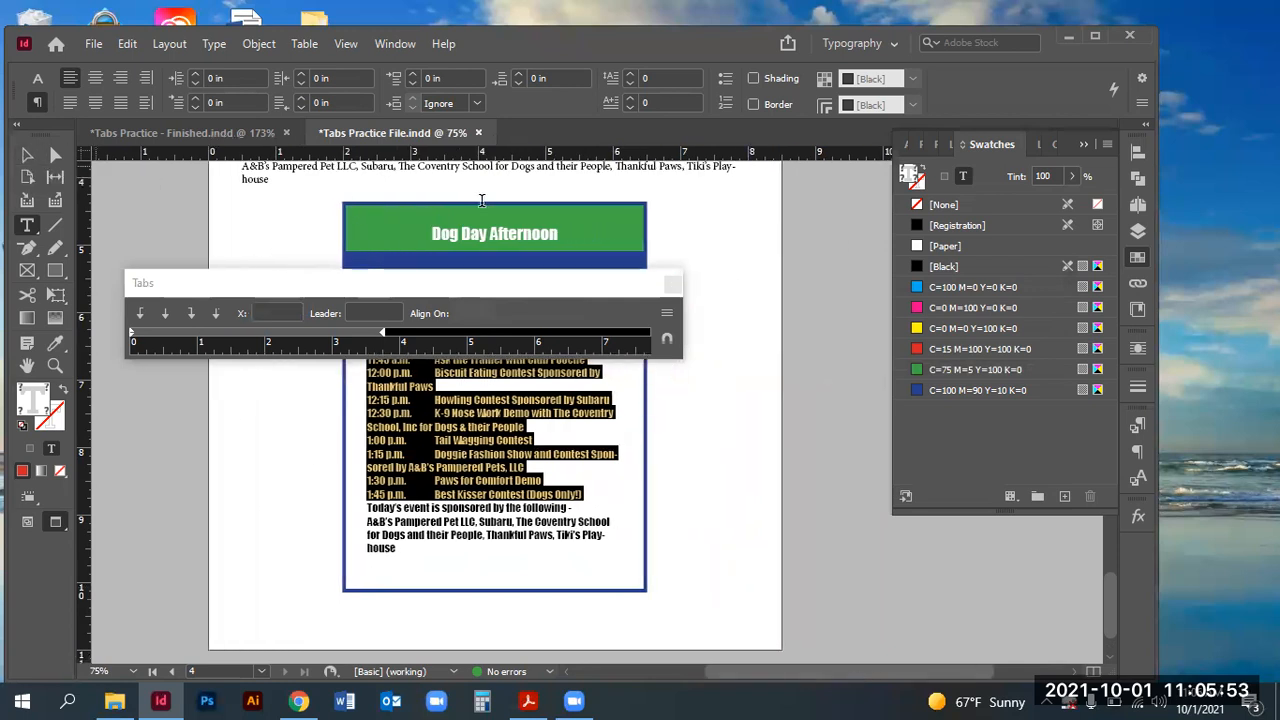
{"action": "left_click", "coordinate": [27, 155]}
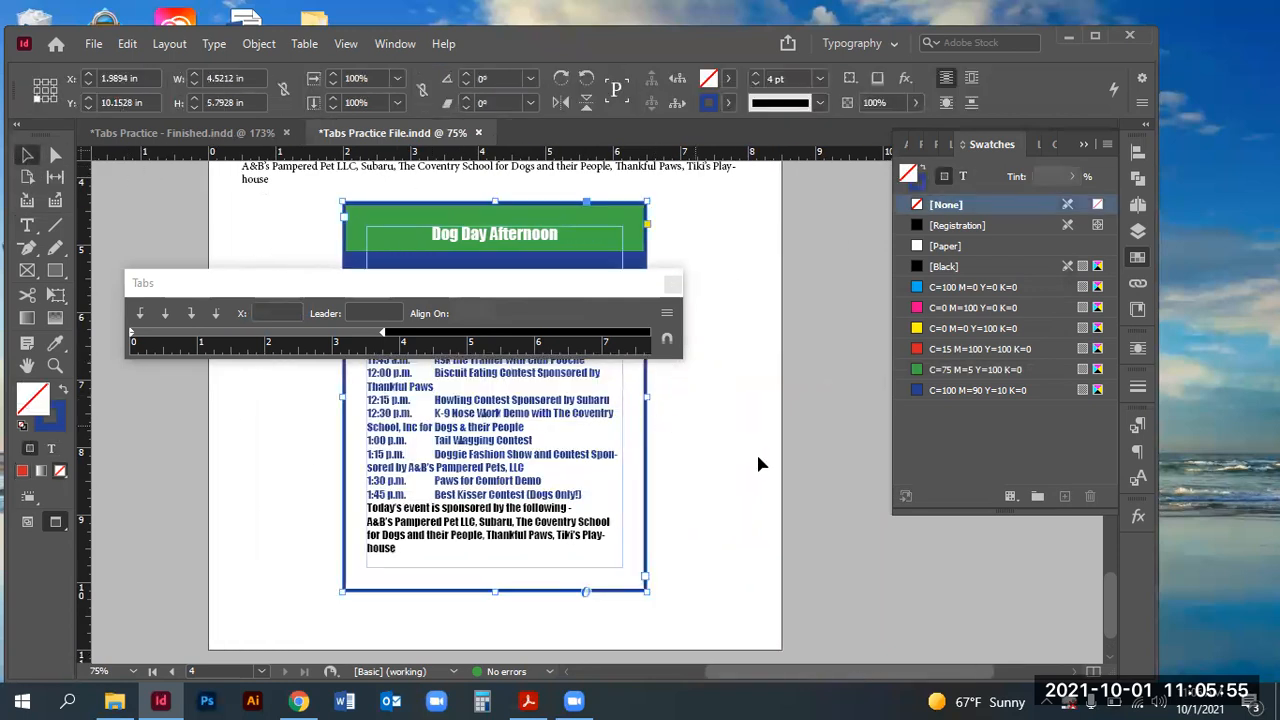
{"action": "left_click", "coordinate": [778, 470]}
{"action": "key", "text": "w"}
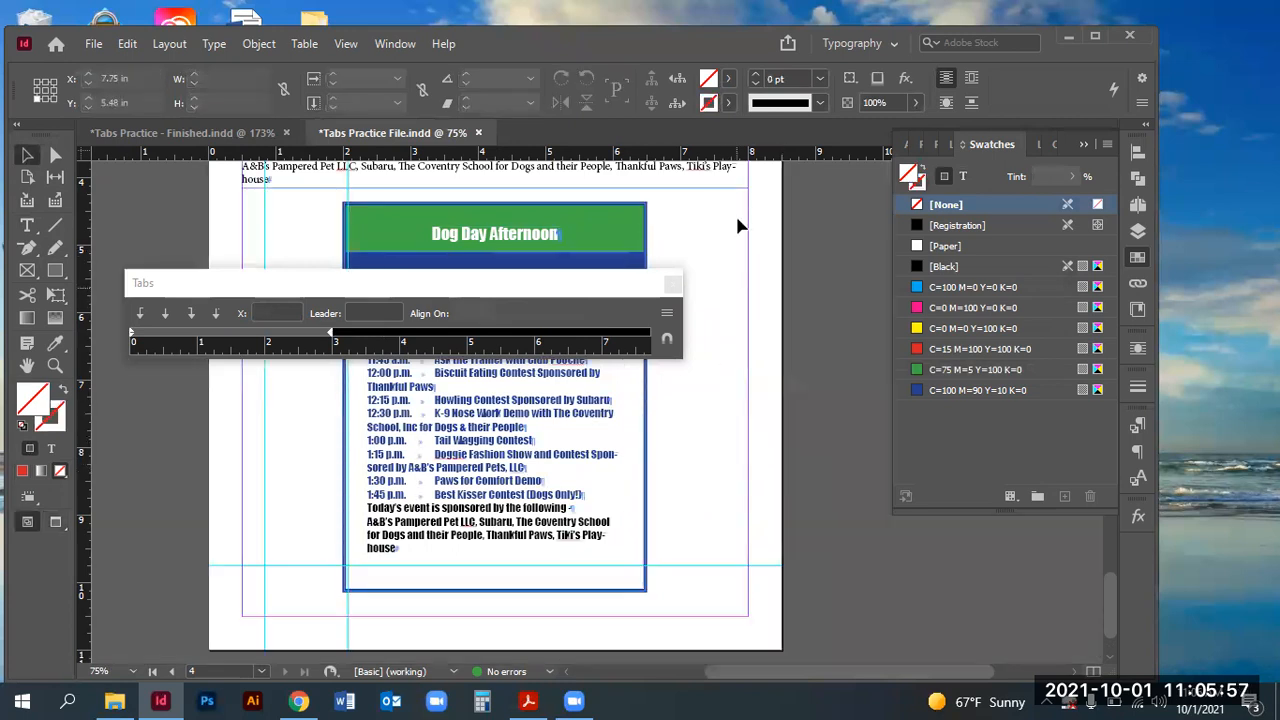
{"action": "key", "text": "w"}
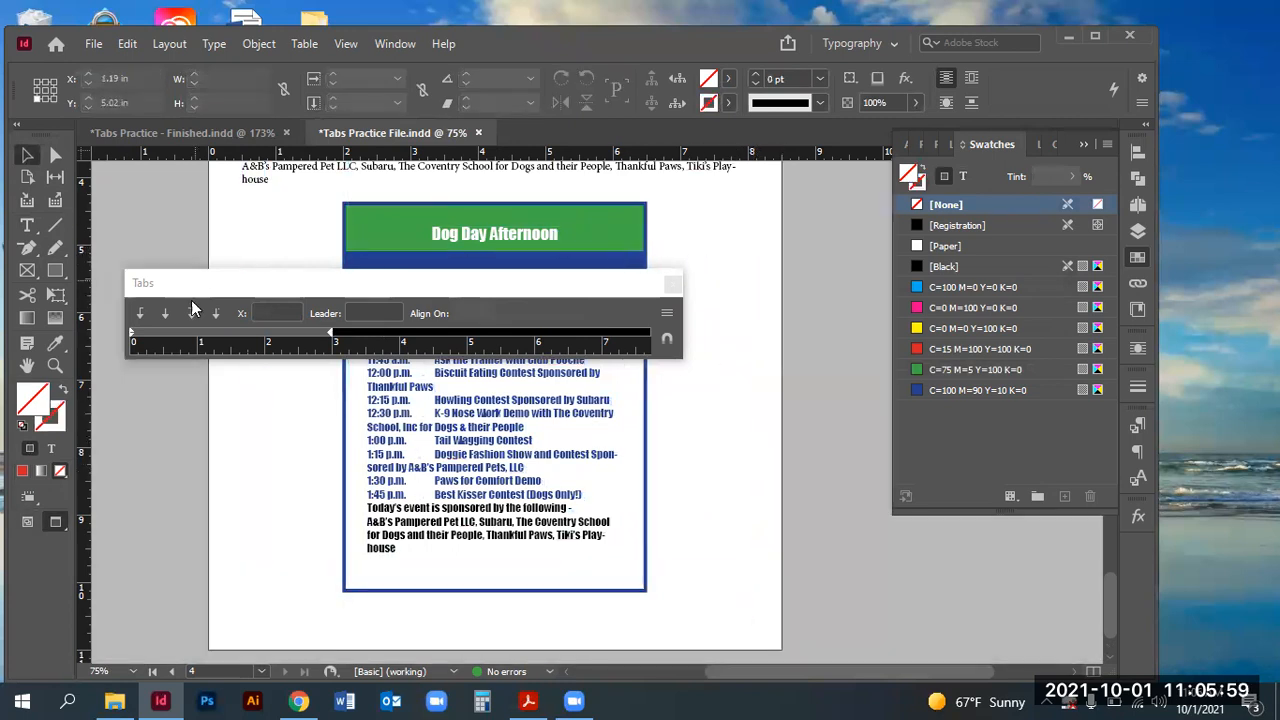
- Move the Tabs panel above the event list and reselect the lines from "Time Event" through the 1:45 p.m. event
{"action": "left_click_drag", "start_coordinate": [207, 286], "coordinate": [409, 179]}
{"action": "left_click", "coordinate": [27, 225]}
{"action": "left_click", "coordinate": [363, 319]}
{"action": "left_click_drag", "start_coordinate": [363, 319], "coordinate": [600, 489]}
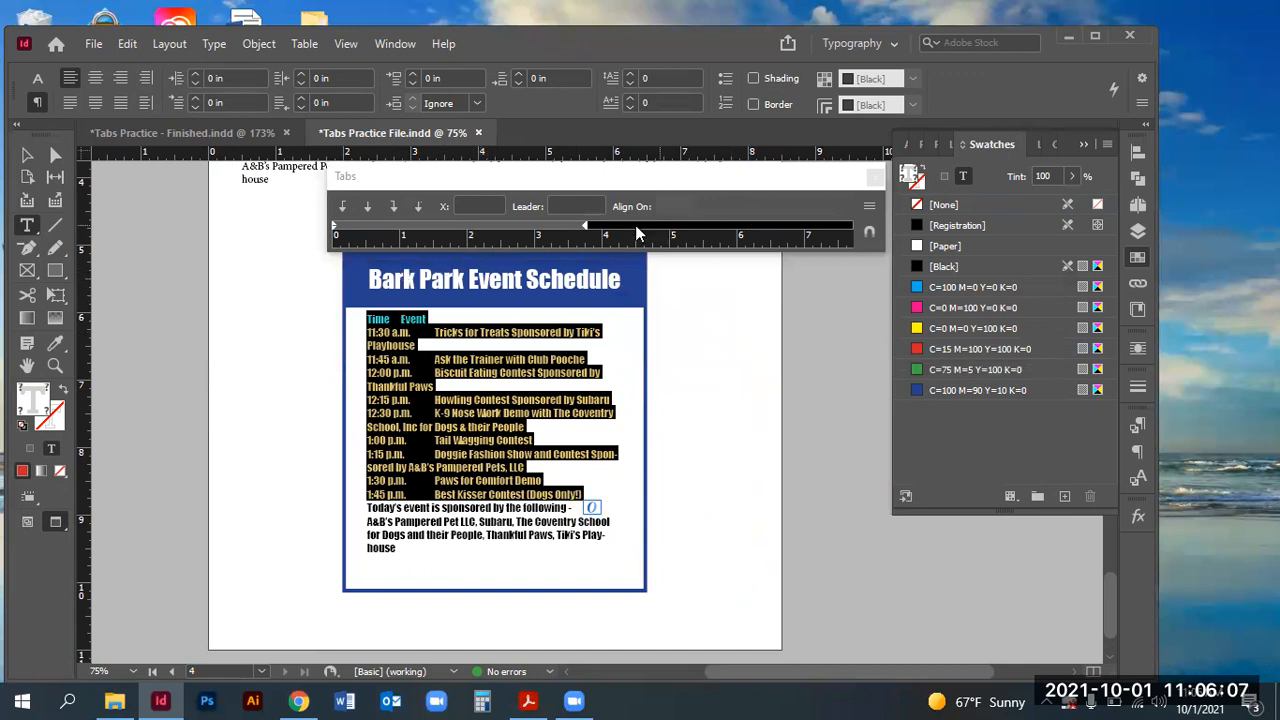
- Align the Tabs panel above the event list and place a left-justified tab stop at about 1.24 in for the selected lines
{"action": "left_click_drag", "start_coordinate": [288, 179], "coordinate": [777, 420]}
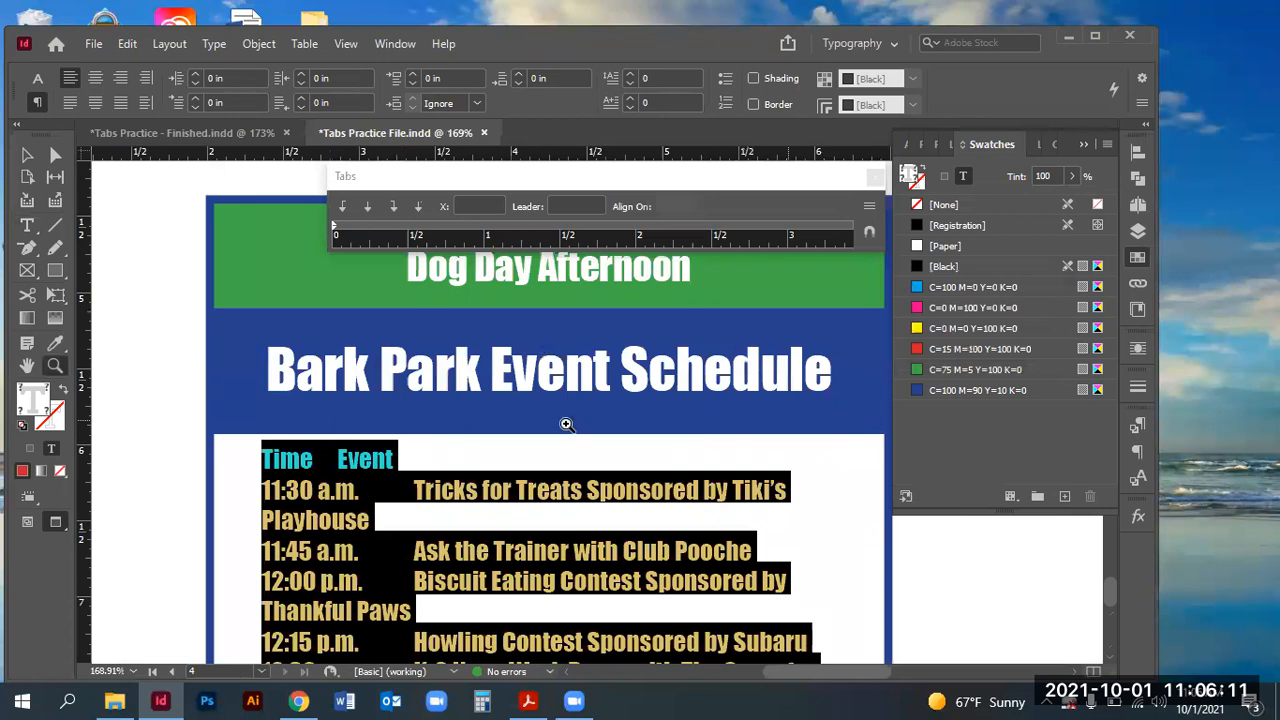
{"action": "left_click", "coordinate": [714, 207]}
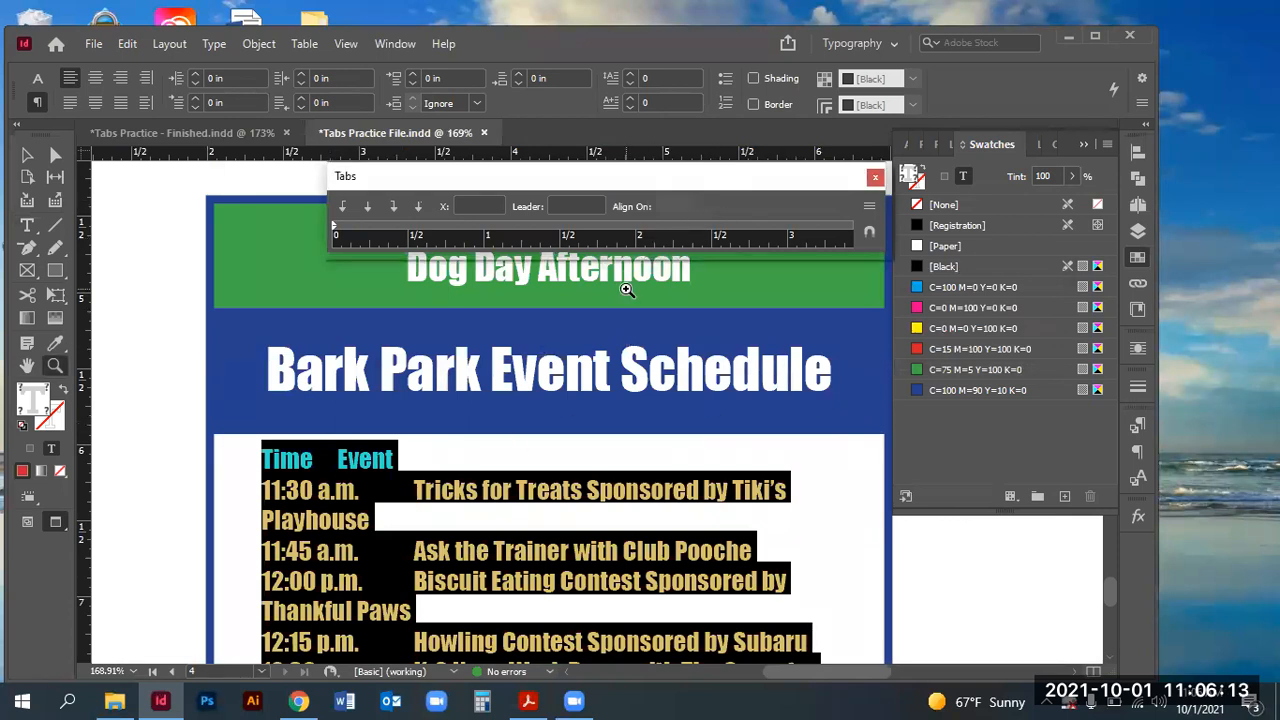
{"action": "key", "text": "ctrl+minus"}
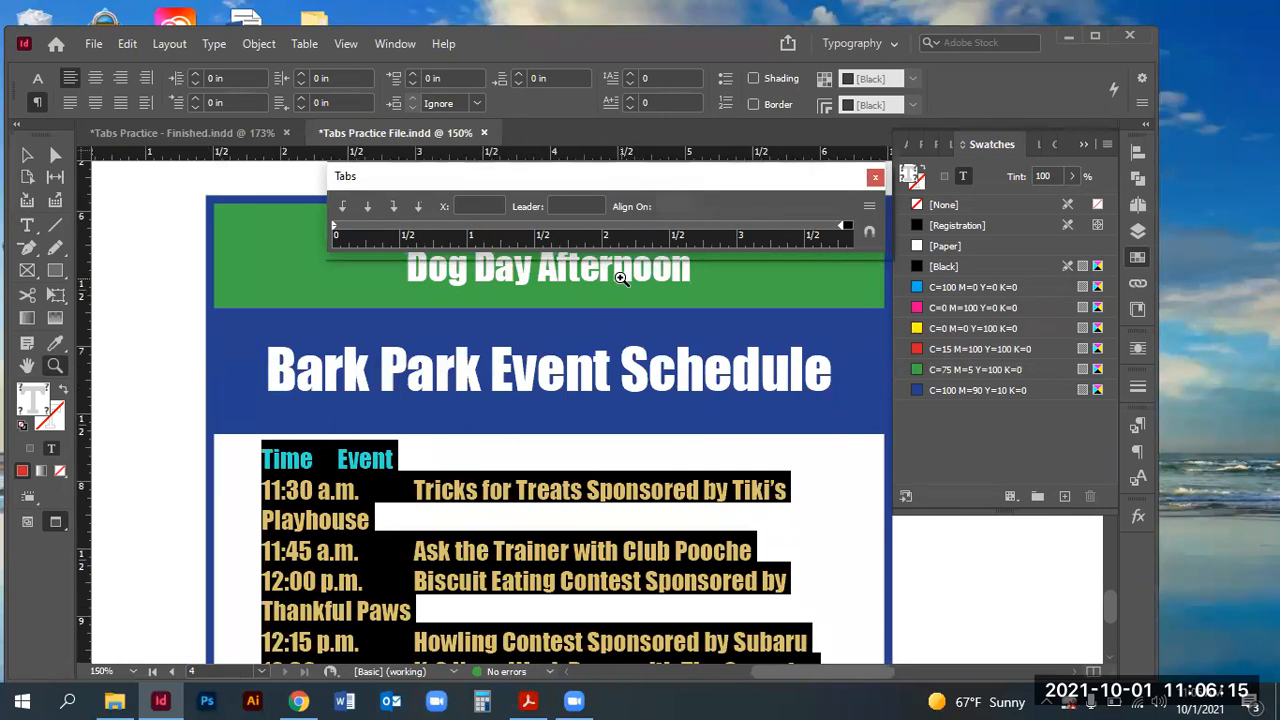
{"action": "scroll", "coordinate": [615, 330], "scroll_direction": "up", "scroll_amount": 4}
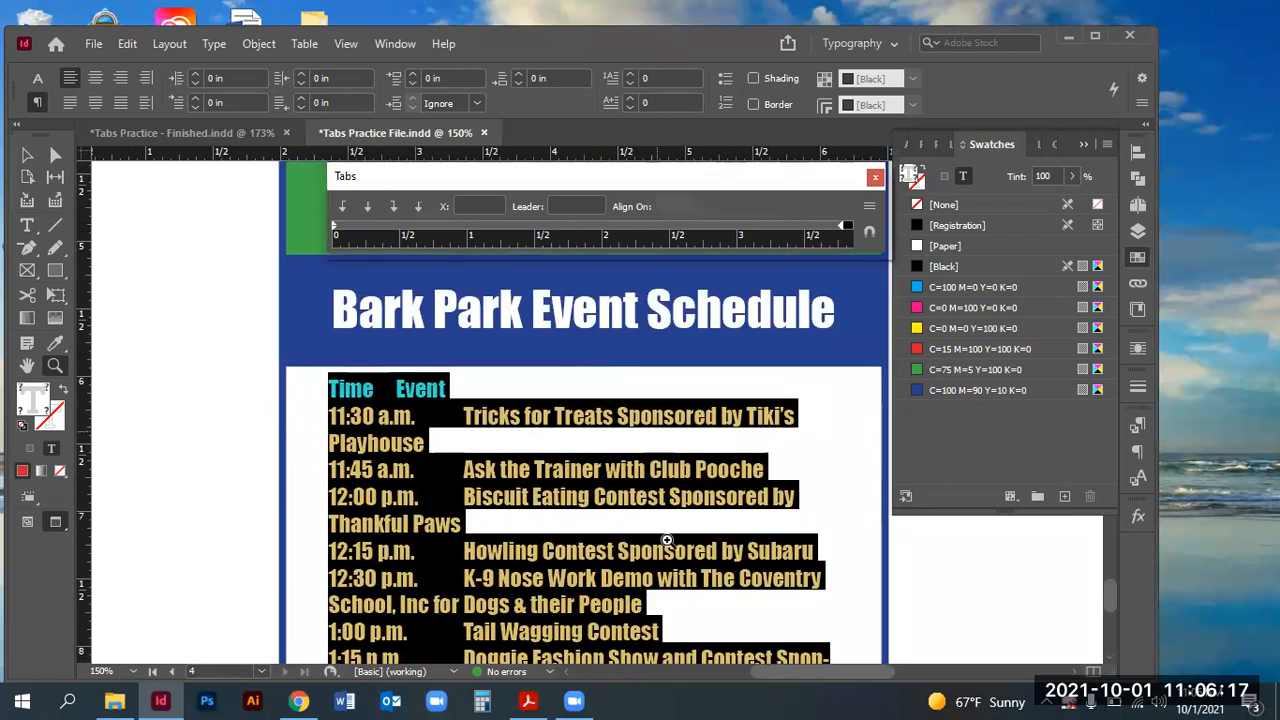
{"action": "left_click_drag", "start_coordinate": [814, 672], "coordinate": [824, 672]}
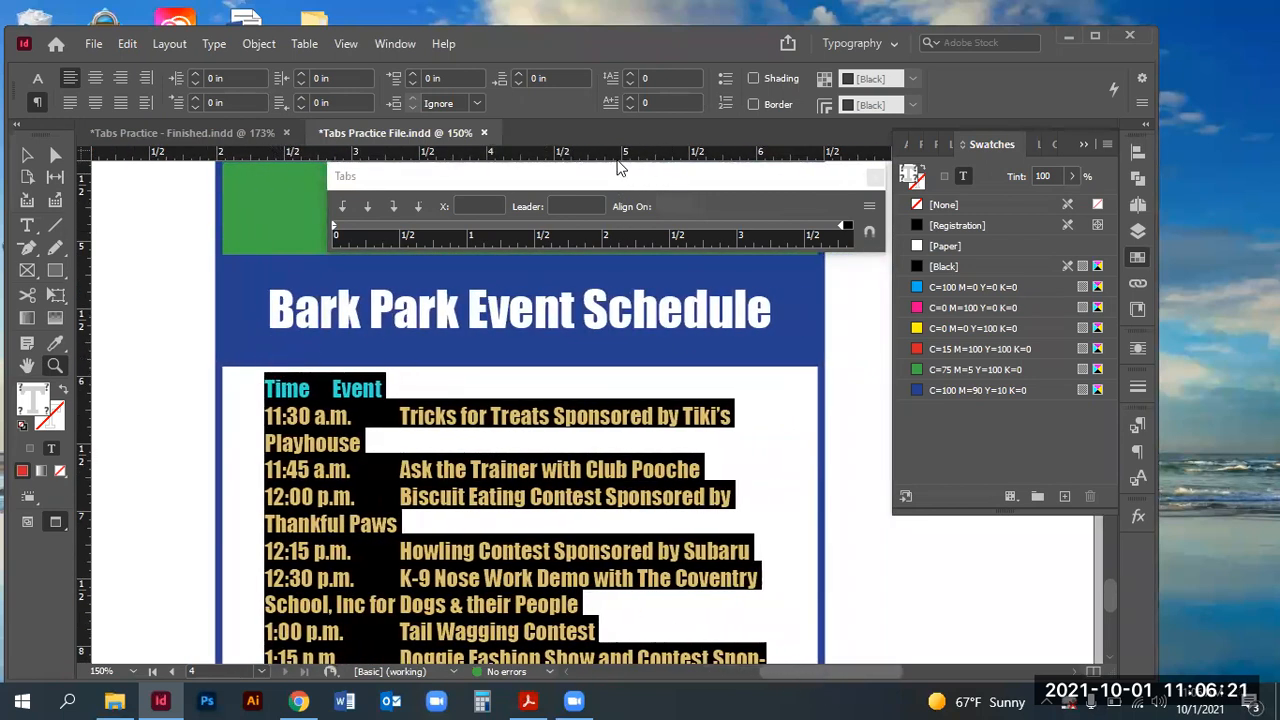
{"action": "left_click", "coordinate": [568, 186]}
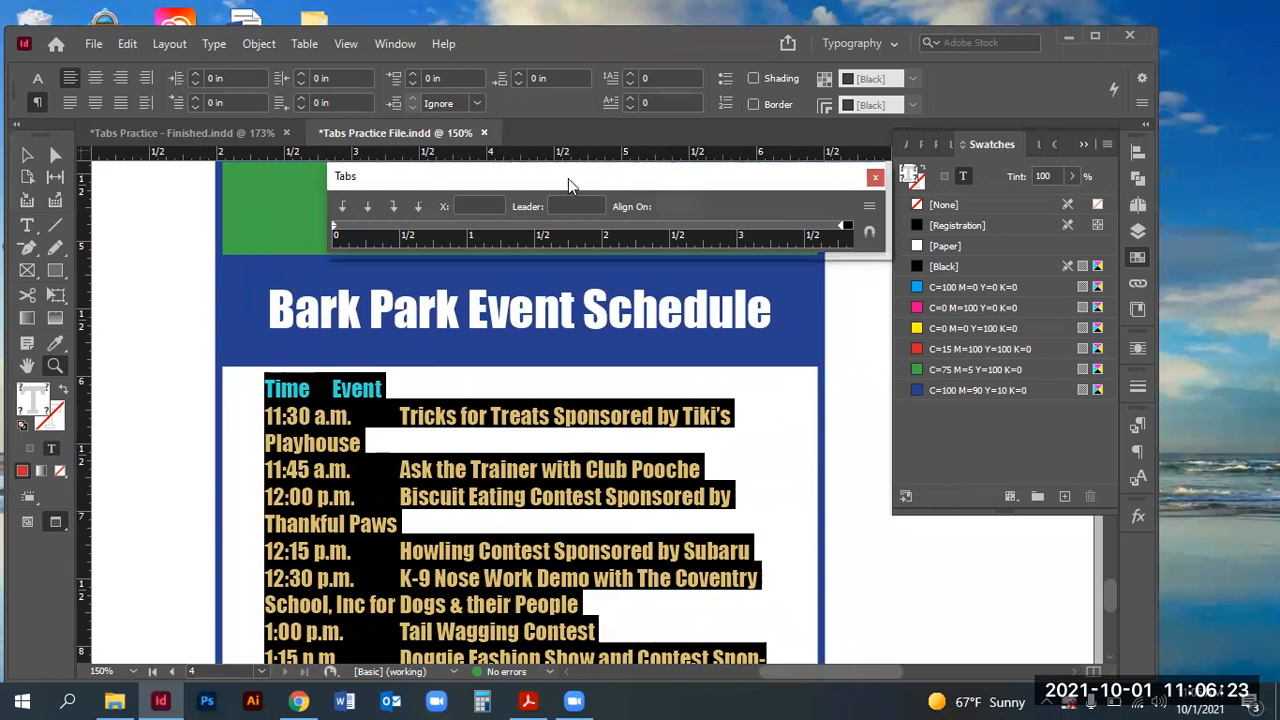
{"action": "left_click_drag", "start_coordinate": [568, 179], "coordinate": [498, 285]}
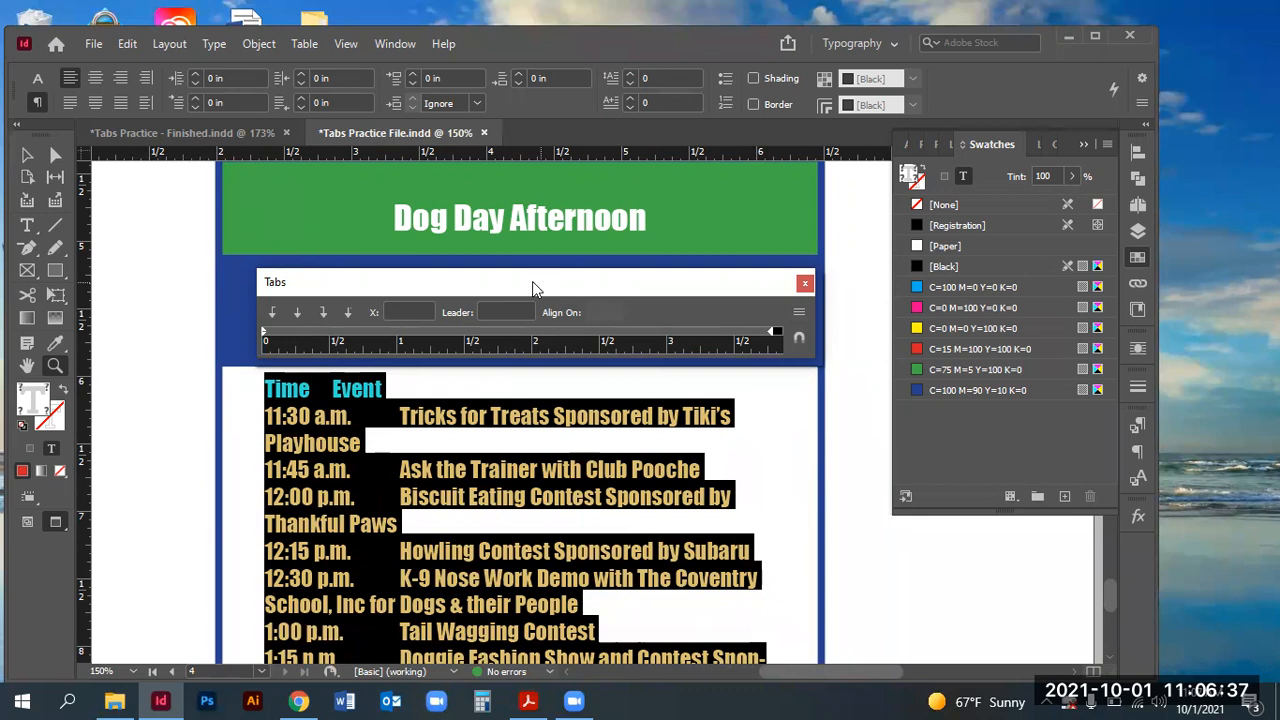
{"action": "left_click_drag", "start_coordinate": [532, 281], "coordinate": [535, 292]}
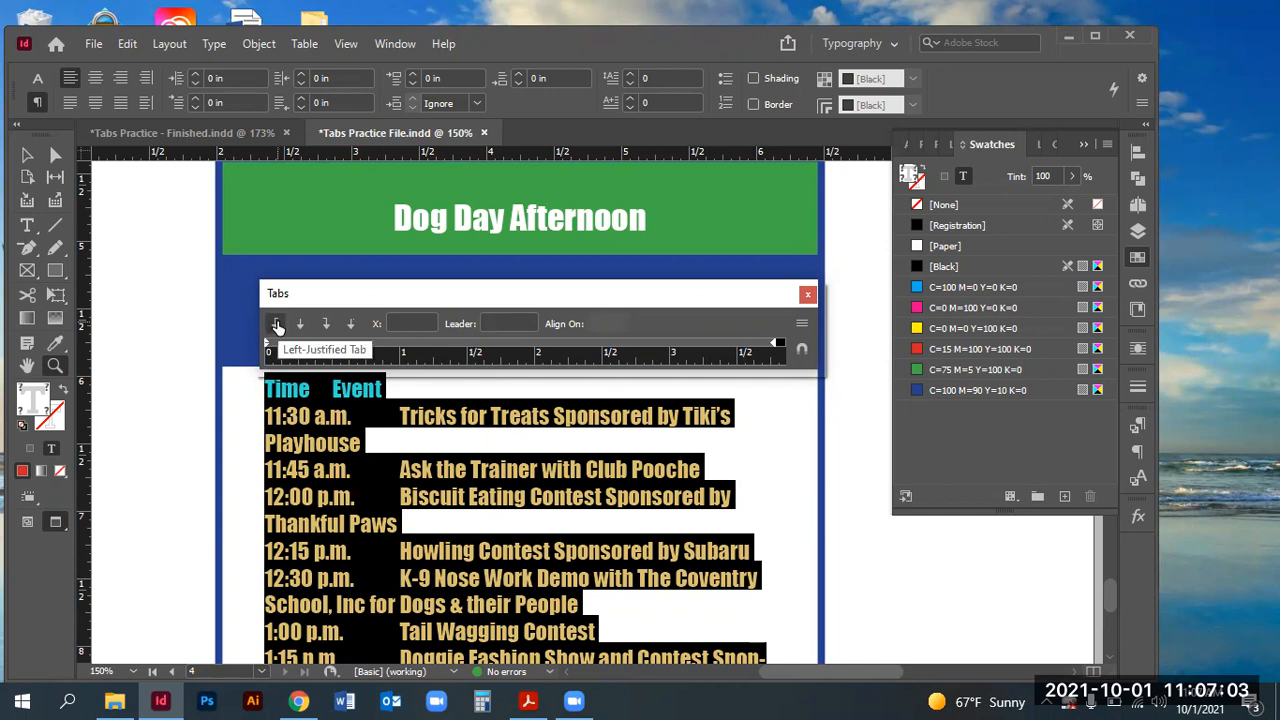
{"action": "left_click_drag", "start_coordinate": [446, 349], "coordinate": [431, 344]}
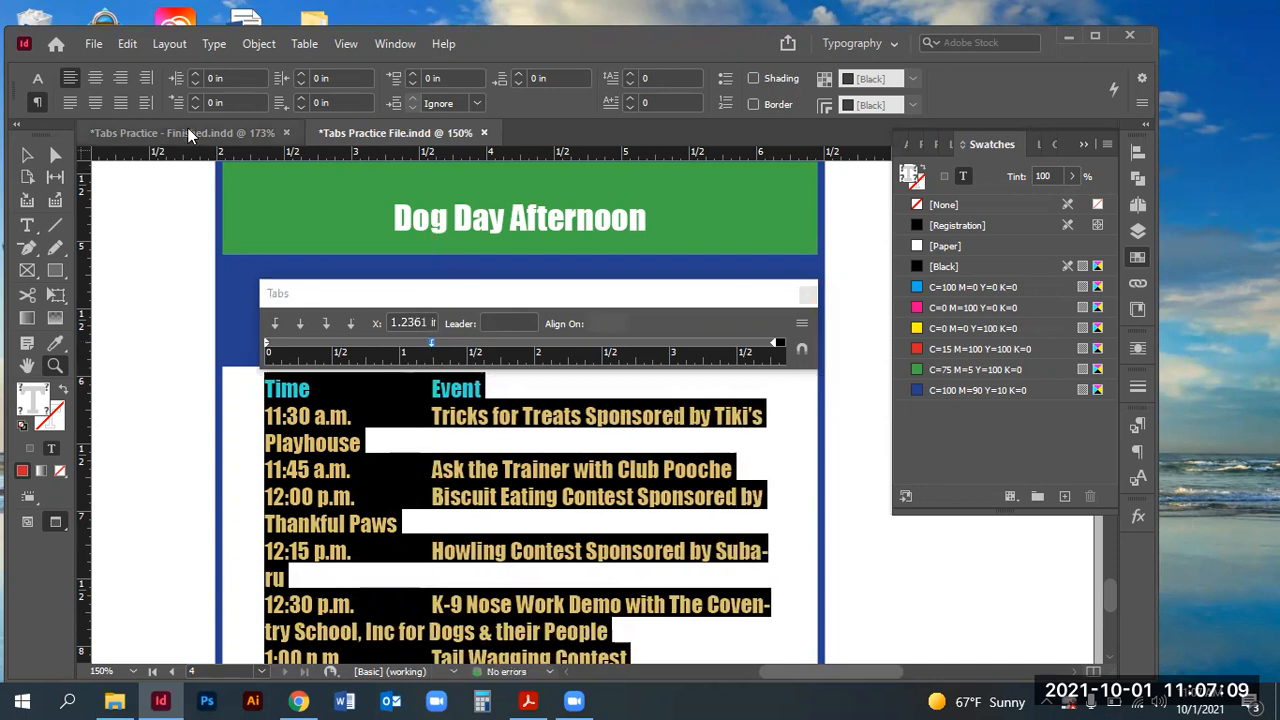
- Check the exact position of the tab stop before "EVENT" in the finished file
{"action": "left_click", "coordinate": [187, 127]}
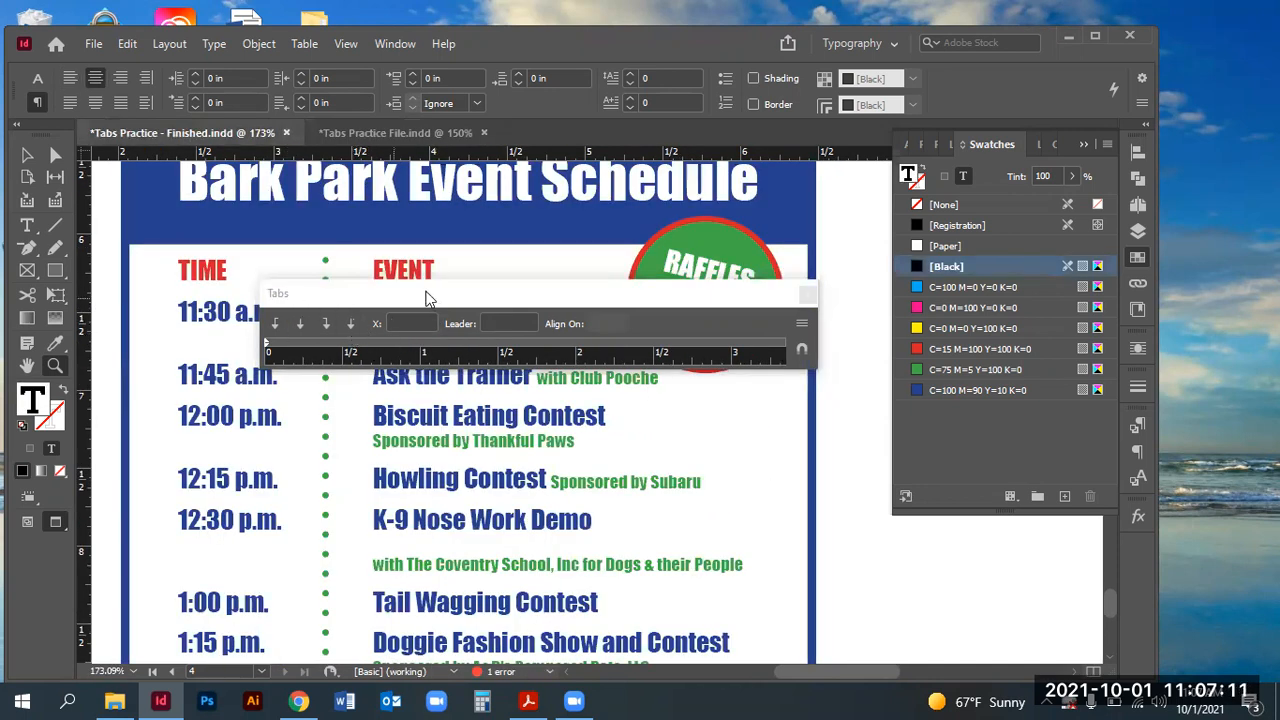
{"action": "left_click_drag", "start_coordinate": [425, 297], "coordinate": [339, 166]}
{"action": "left_click", "coordinate": [30, 225]}
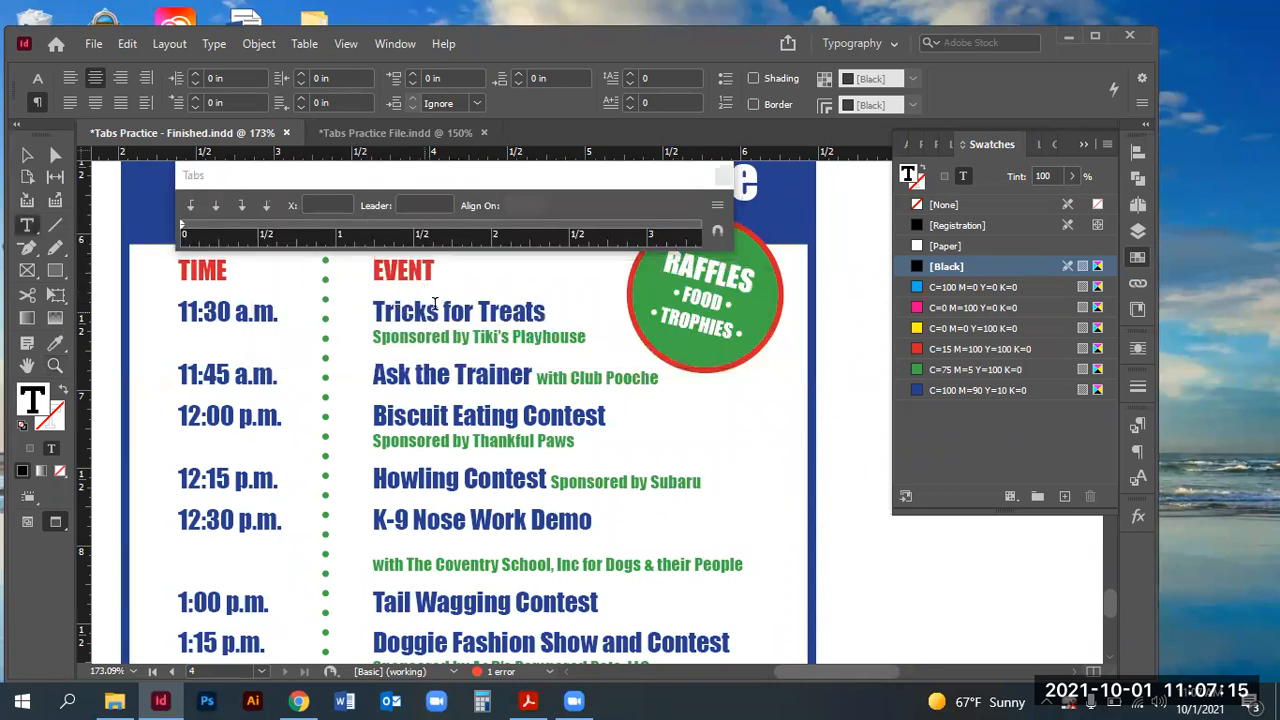
{"action": "double_click", "coordinate": [433, 308]}
{"action": "double_click", "coordinate": [405, 268]}
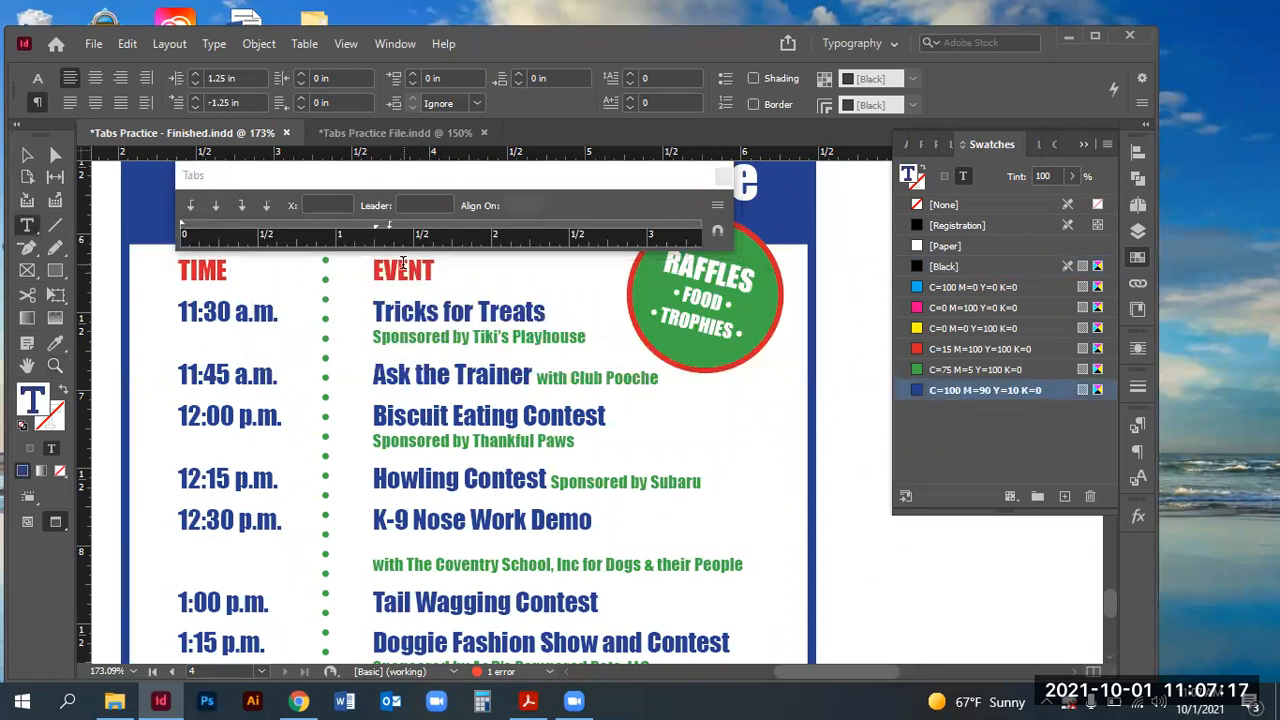
{"action": "left_click", "coordinate": [375, 224]}
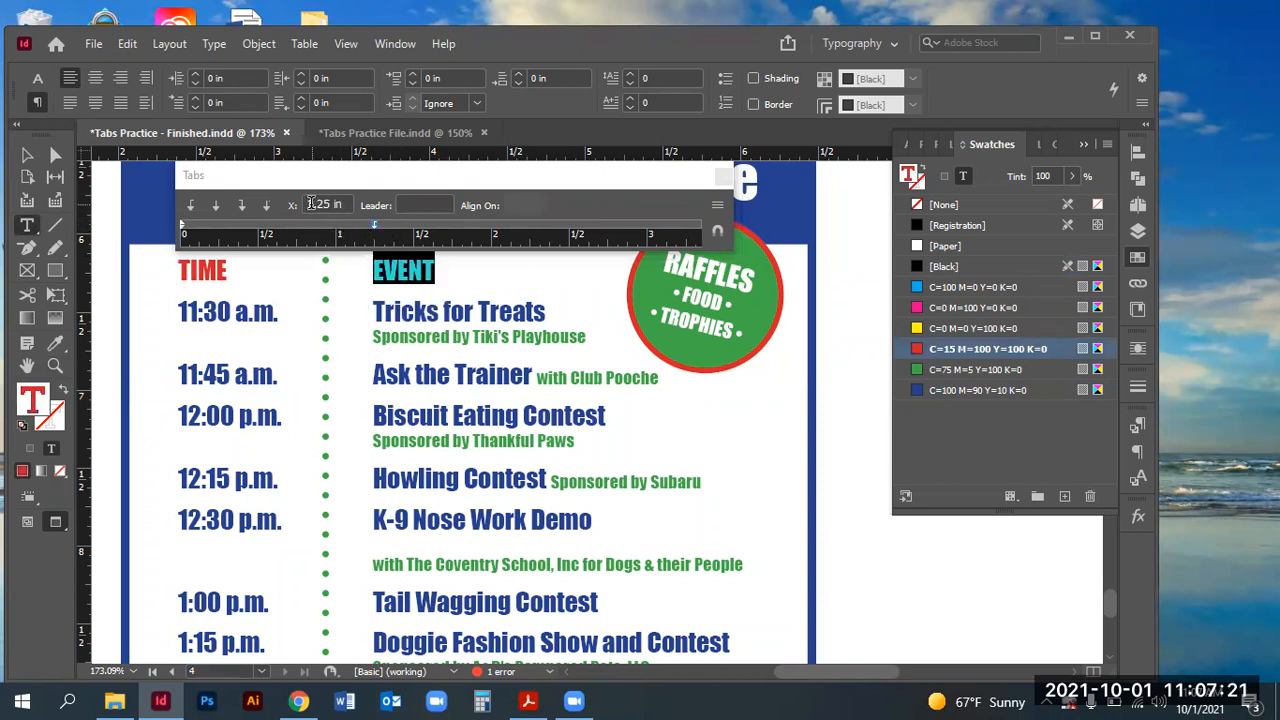
- Set the tab stop of the practice file's selected event lines to 1.25 in, close the Tabs panel and deselect the text
{"action": "left_click", "coordinate": [405, 133]}
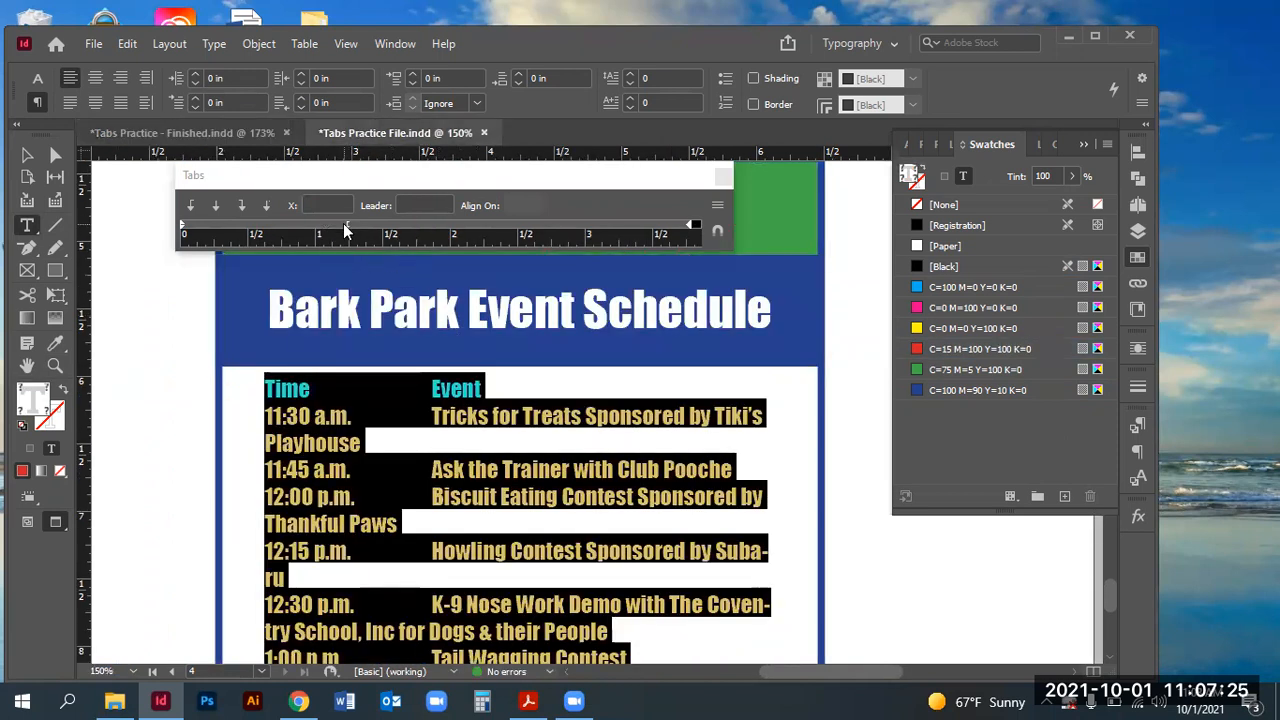
{"action": "left_click", "coordinate": [349, 176]}
{"action": "left_click_drag", "start_coordinate": [350, 180], "coordinate": [431, 281]}
{"action": "left_click", "coordinate": [427, 330]}
{"action": "left_click_drag", "start_coordinate": [400, 304], "coordinate": [530, 303]}
{"action": "type", "text": "25"}
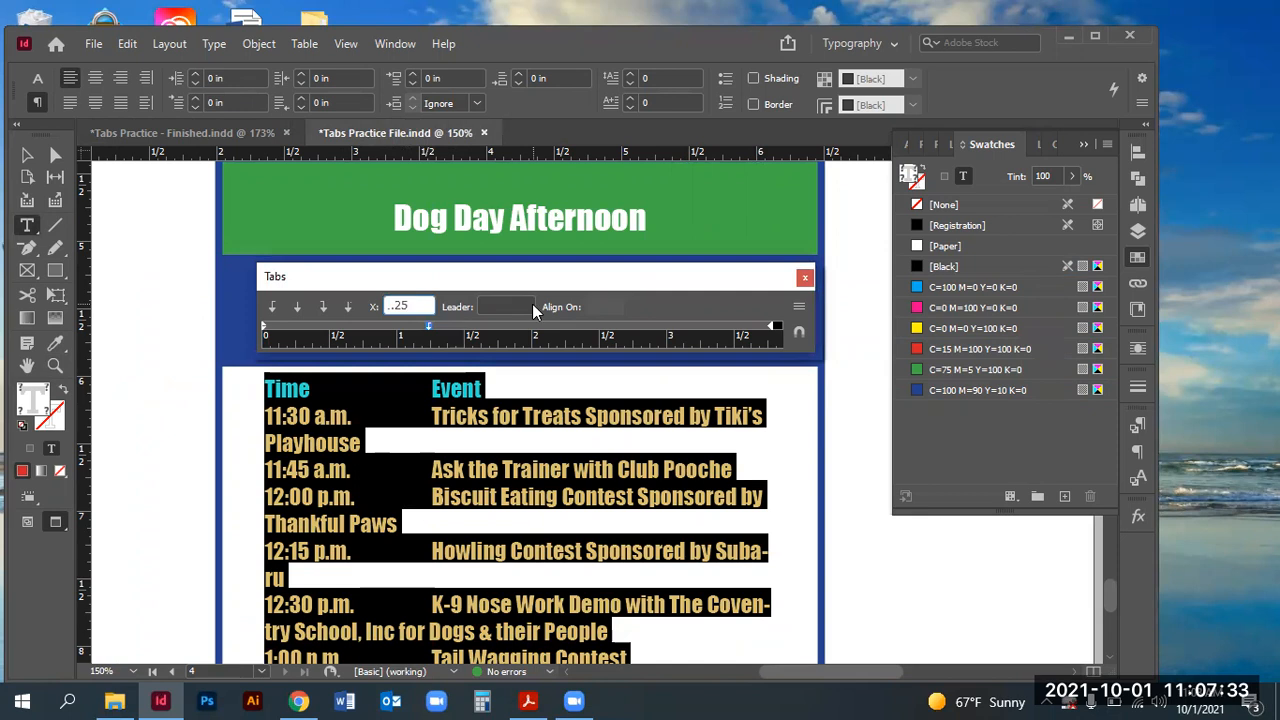
{"action": "key", "text": "Tab"}
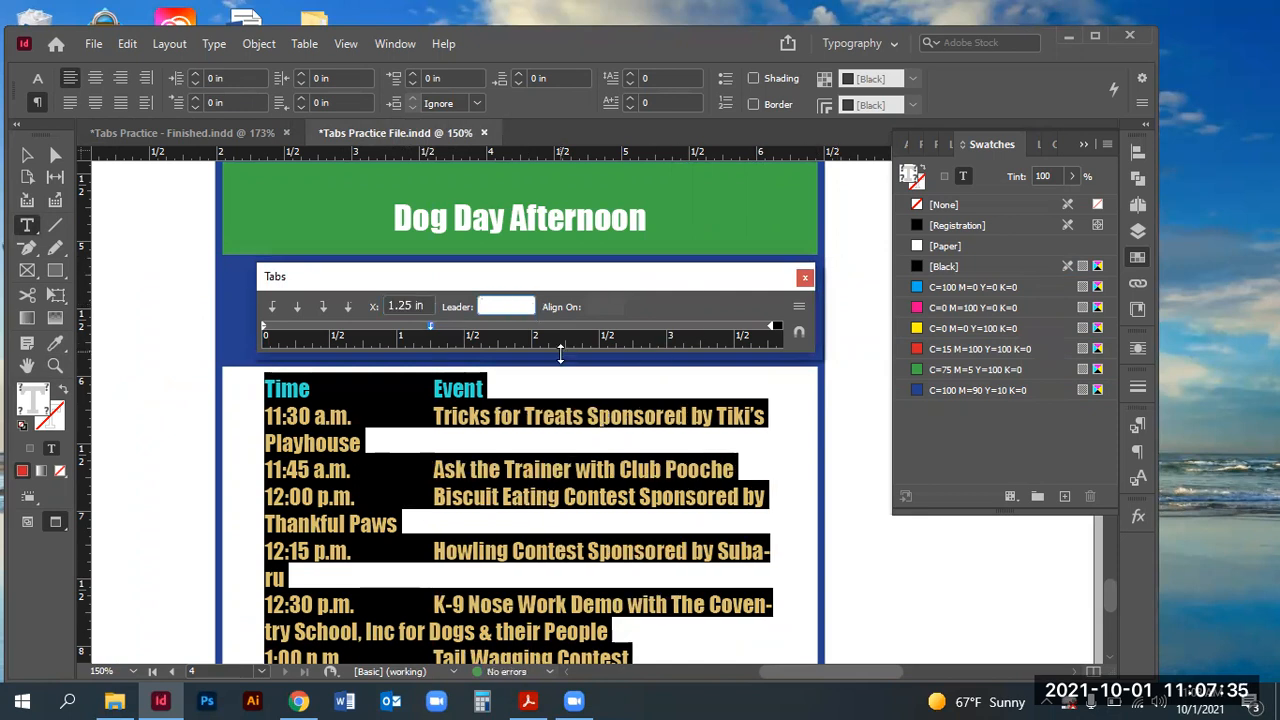
{"action": "left_click", "coordinate": [806, 278]}
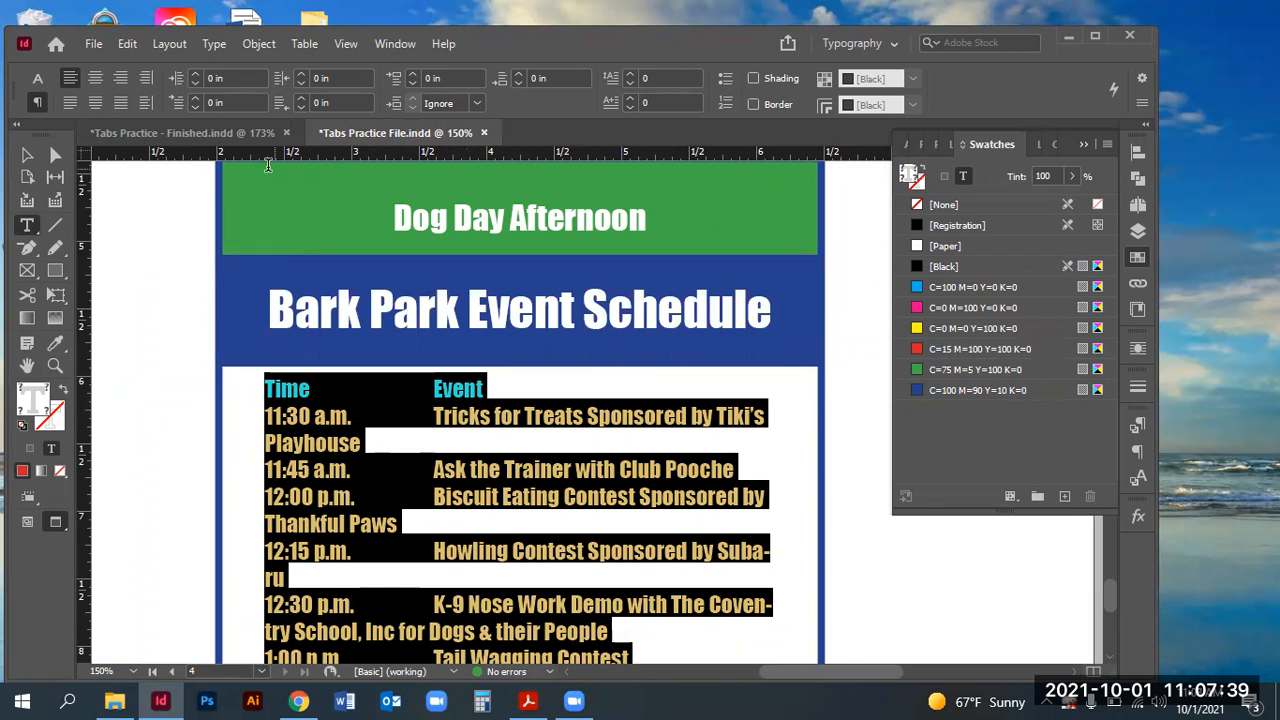
{"action": "left_click", "coordinate": [354, 358]}
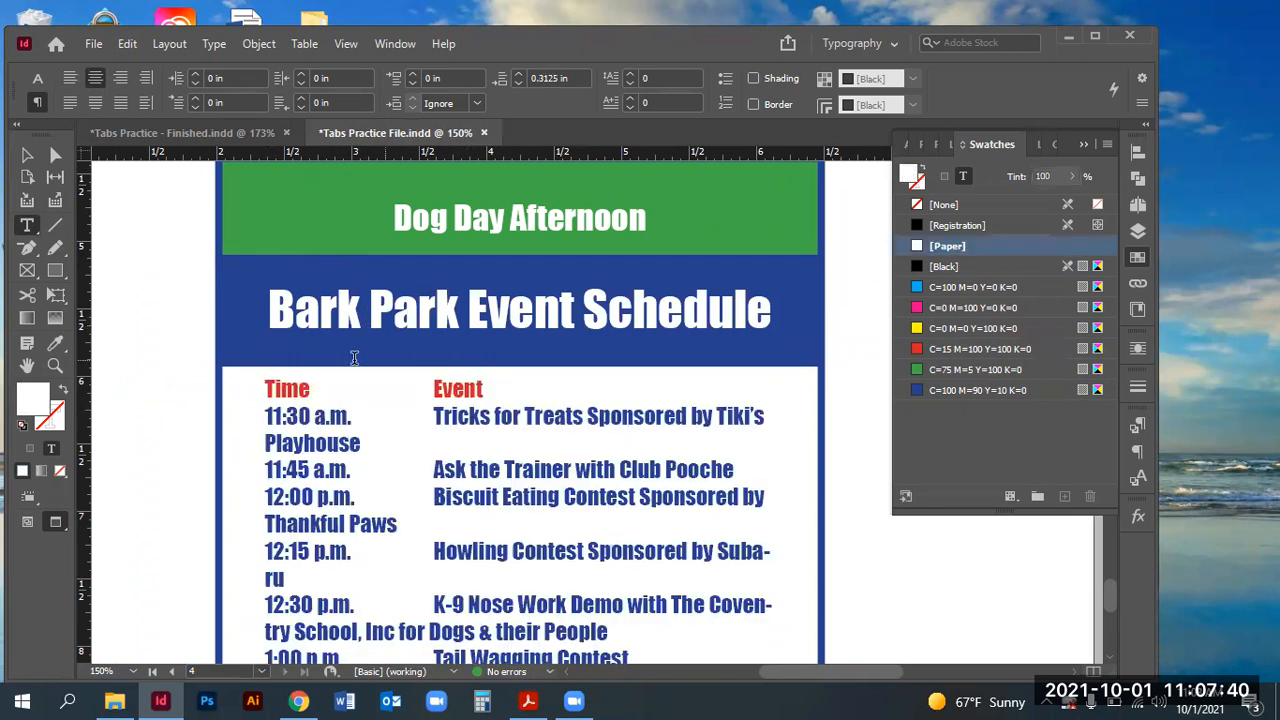
- Examine the paragraph and character formatting of the 11:30 and 11:45 a.m. lines in the finished file
{"action": "left_click", "coordinate": [210, 133]}
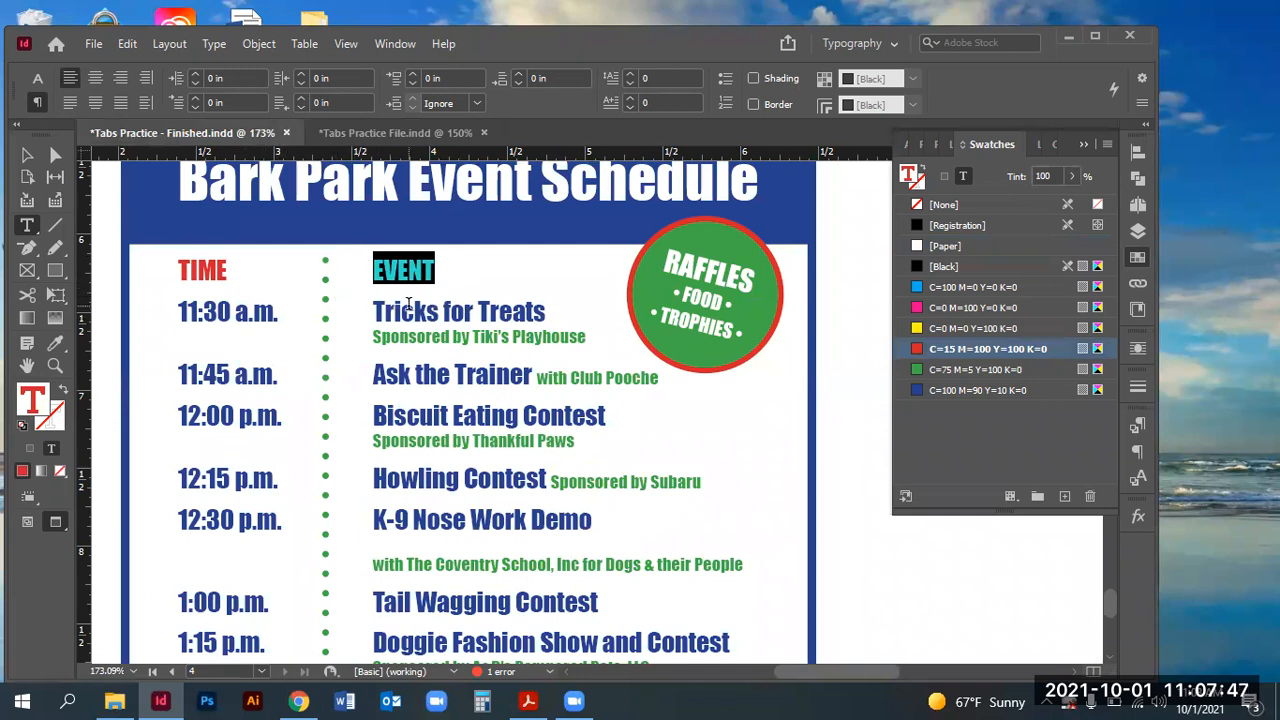
{"action": "double_click", "coordinate": [216, 311]}
{"action": "left_click", "coordinate": [216, 311]}
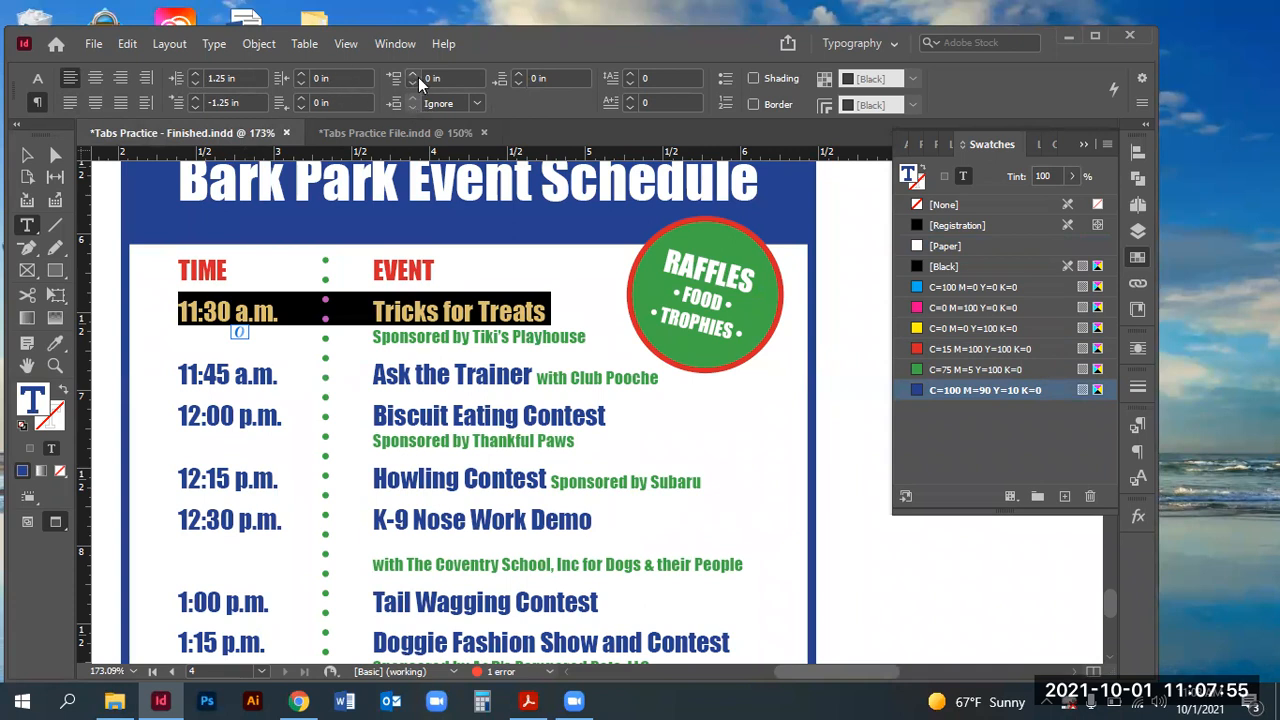
{"action": "triple_click", "coordinate": [424, 375]}
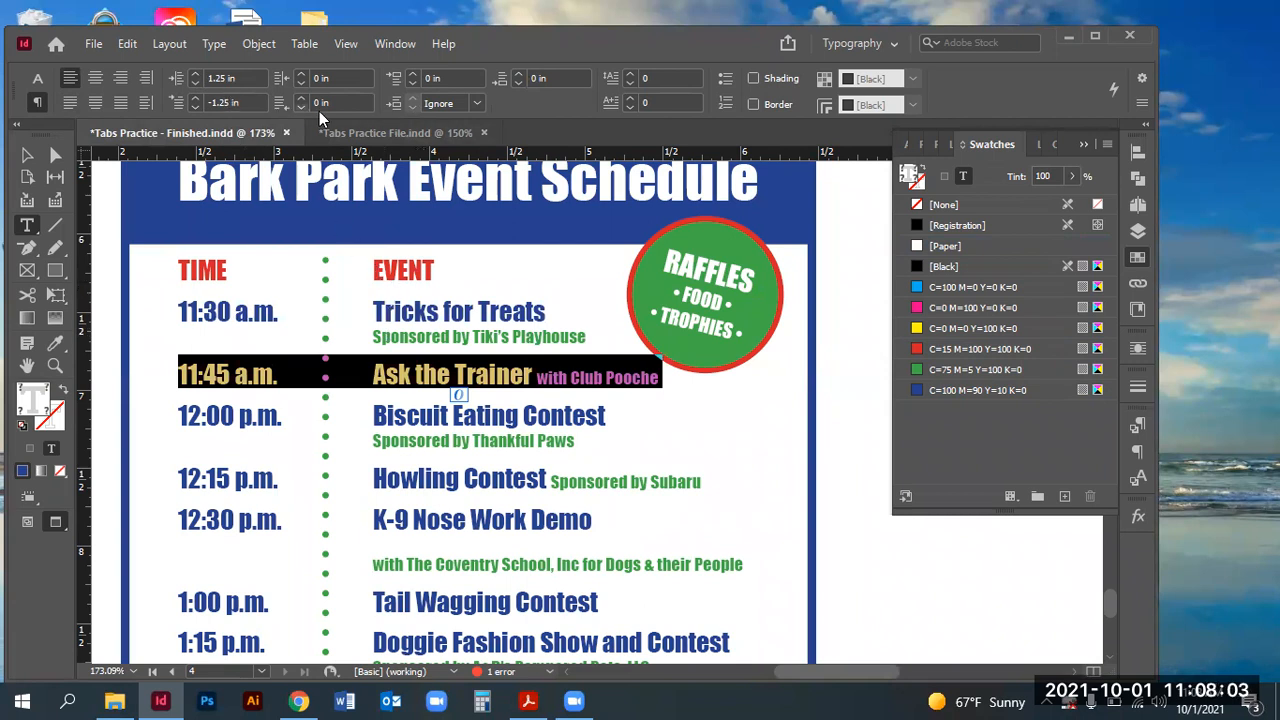
{"action": "left_click", "coordinate": [37, 80]}
{"action": "left_click_drag", "start_coordinate": [398, 375], "coordinate": [443, 375]}
- Set the leading to 19 pt for the practice file's lines from "Time Event" through the 1:45 p.m. event
{"action": "key", "text": "ctrl+Tab"}
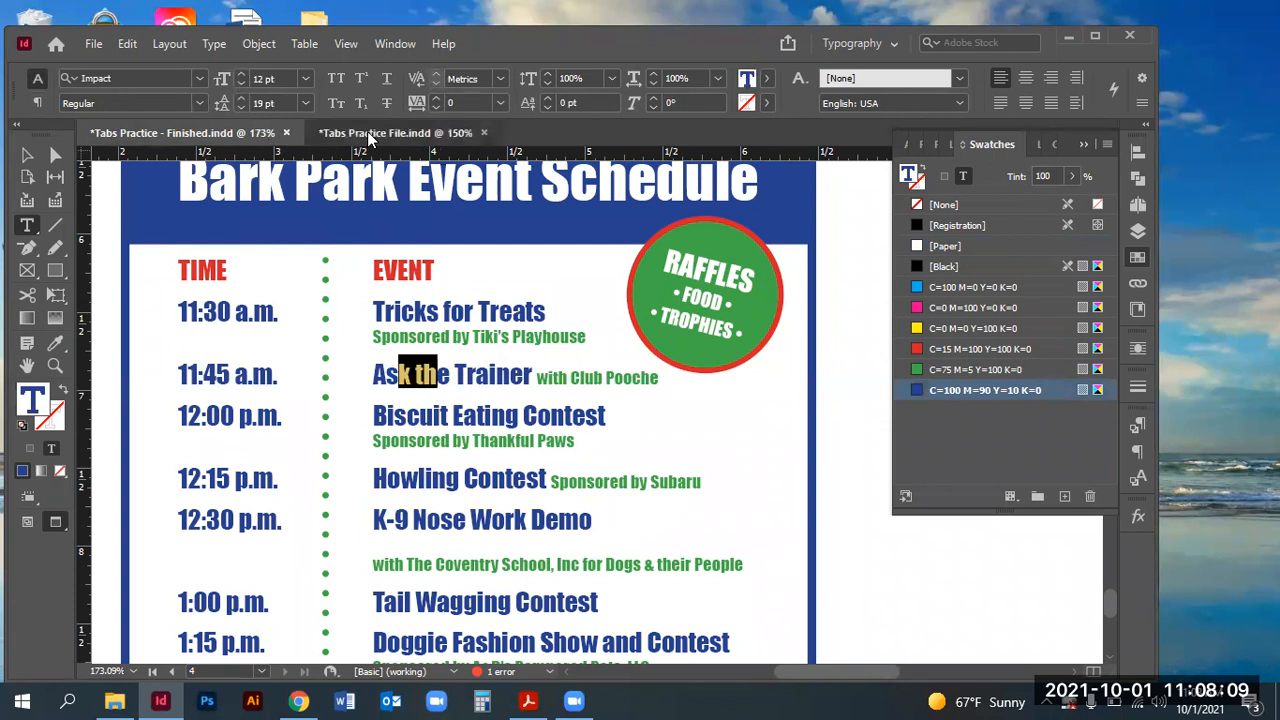
{"action": "left_click_drag", "start_coordinate": [452, 416], "coordinate": [522, 416]}
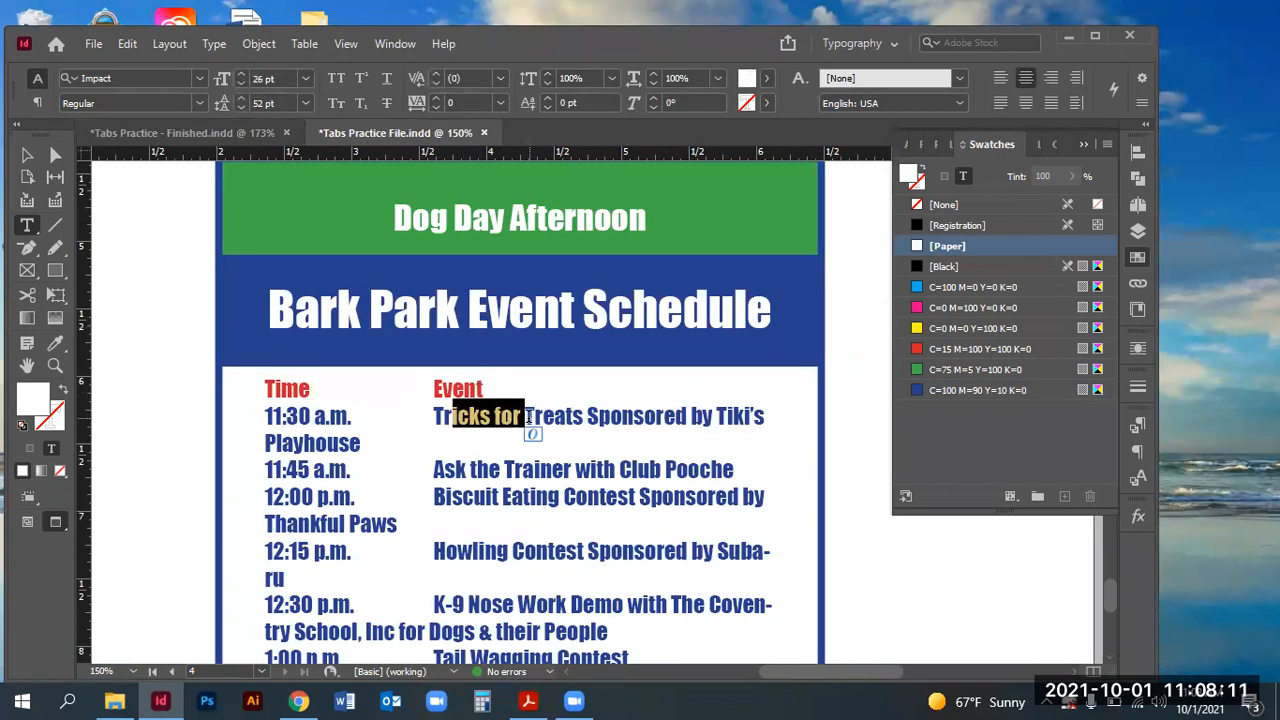
{"action": "scroll", "coordinate": [428, 366], "scroll_direction": "down", "scroll_amount": 5}
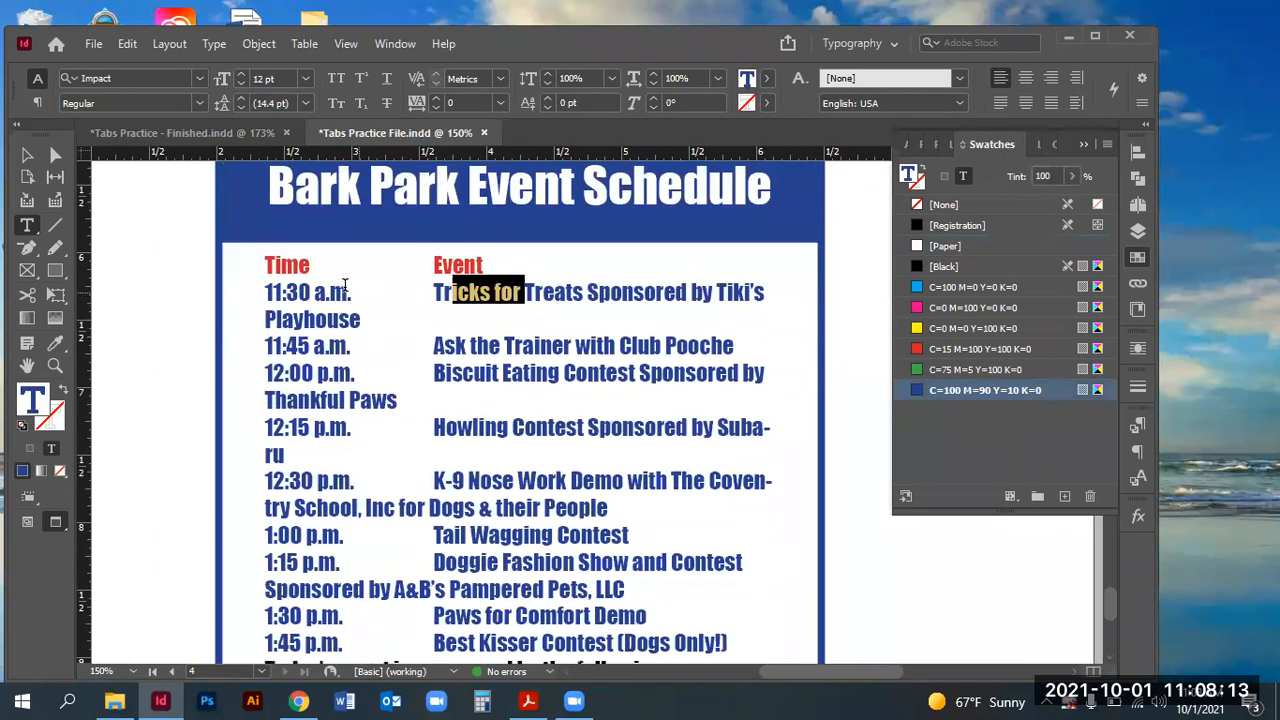
{"action": "scroll", "coordinate": [280, 210], "scroll_direction": "up", "scroll_amount": 1}
{"action": "left_click_drag", "start_coordinate": [264, 182], "coordinate": [768, 551]}
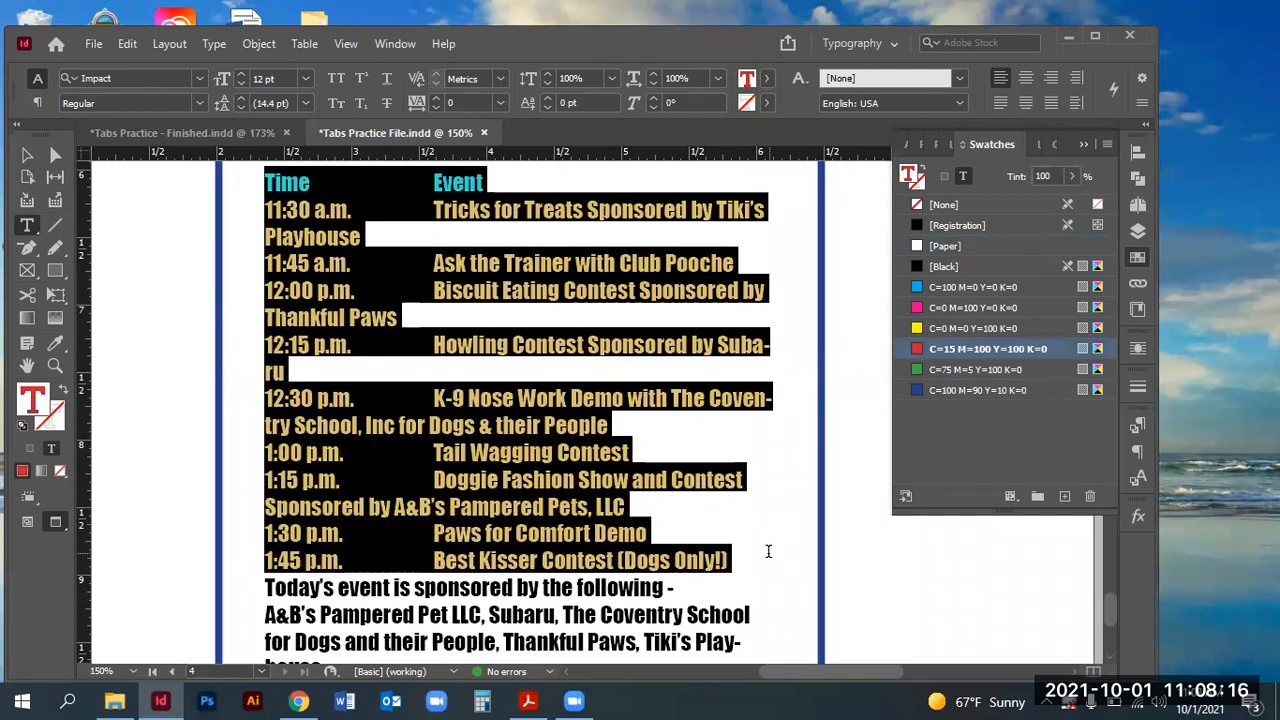
{"action": "left_click", "coordinate": [265, 103]}
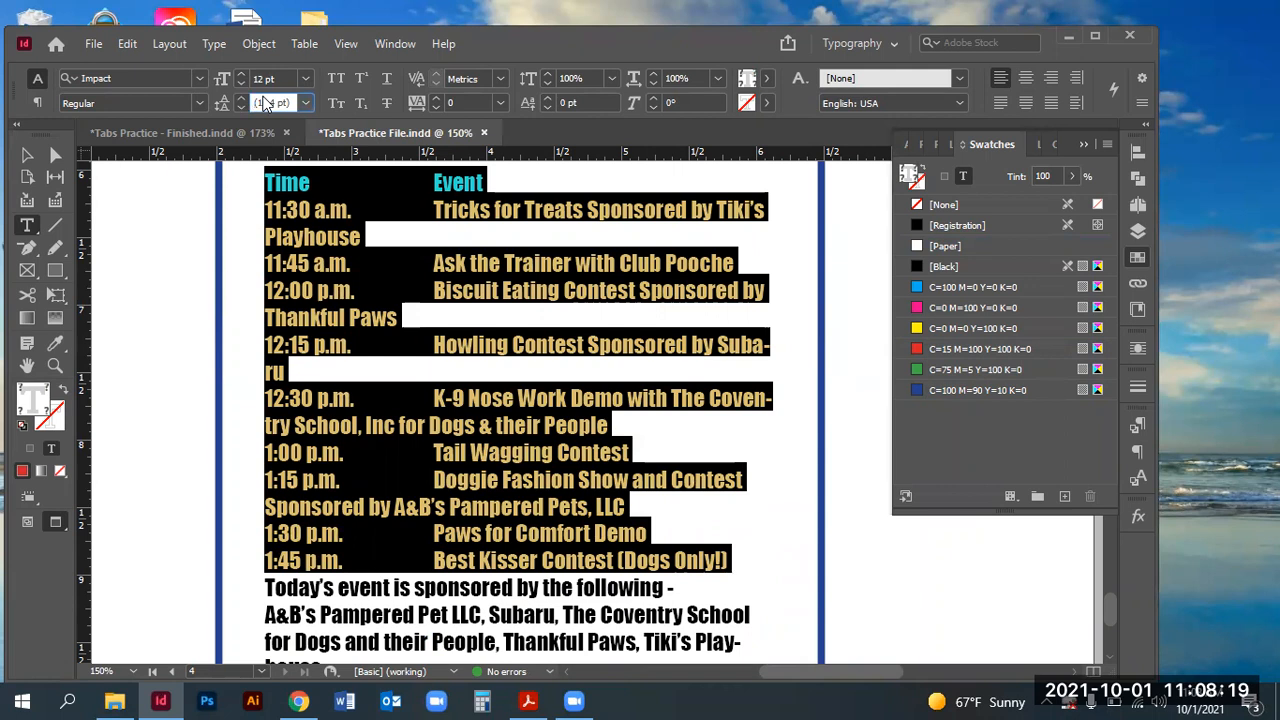
{"action": "double_click", "coordinate": [265, 102]}
{"action": "type", "text": "19"}
{"action": "key", "text": "Return"}
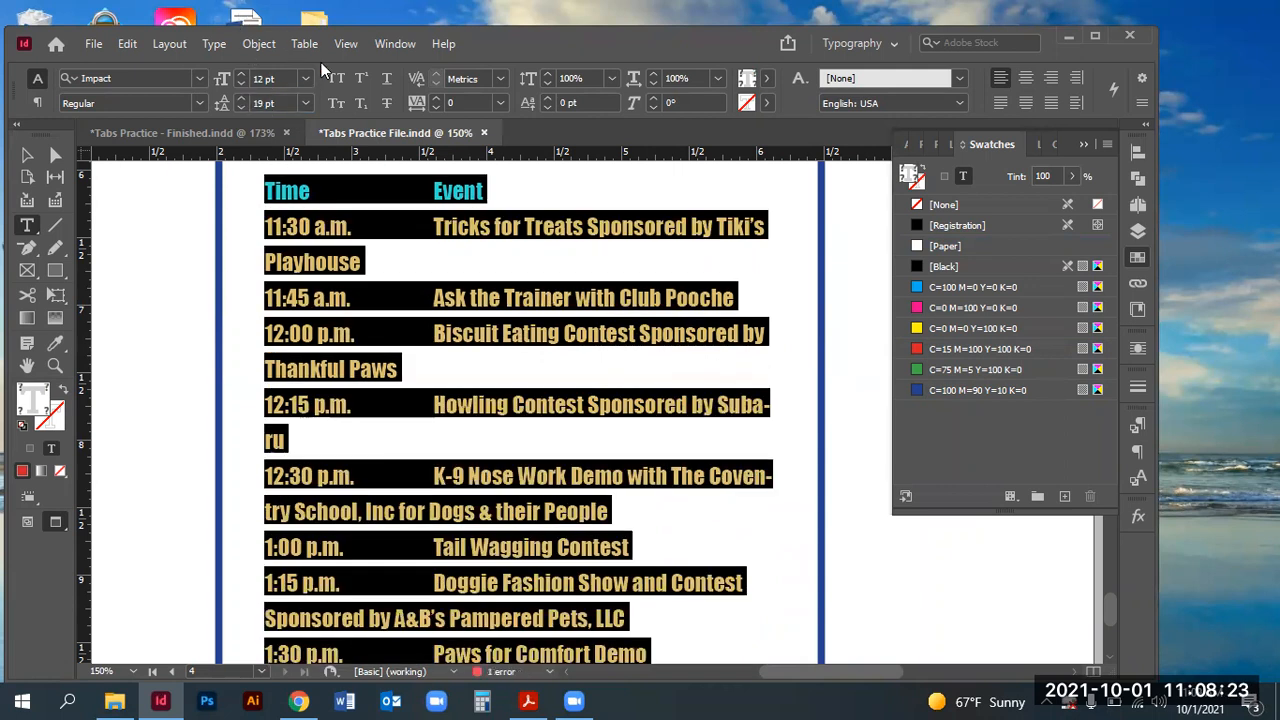
- Compare the sponsor line breaks with the finished file and start a new line before "Sponsored by Tiki's Playhouse" in the practice file
{"action": "left_click", "coordinate": [433, 333]}
{"action": "scroll", "coordinate": [580, 354], "scroll_direction": "up", "scroll_amount": 3}
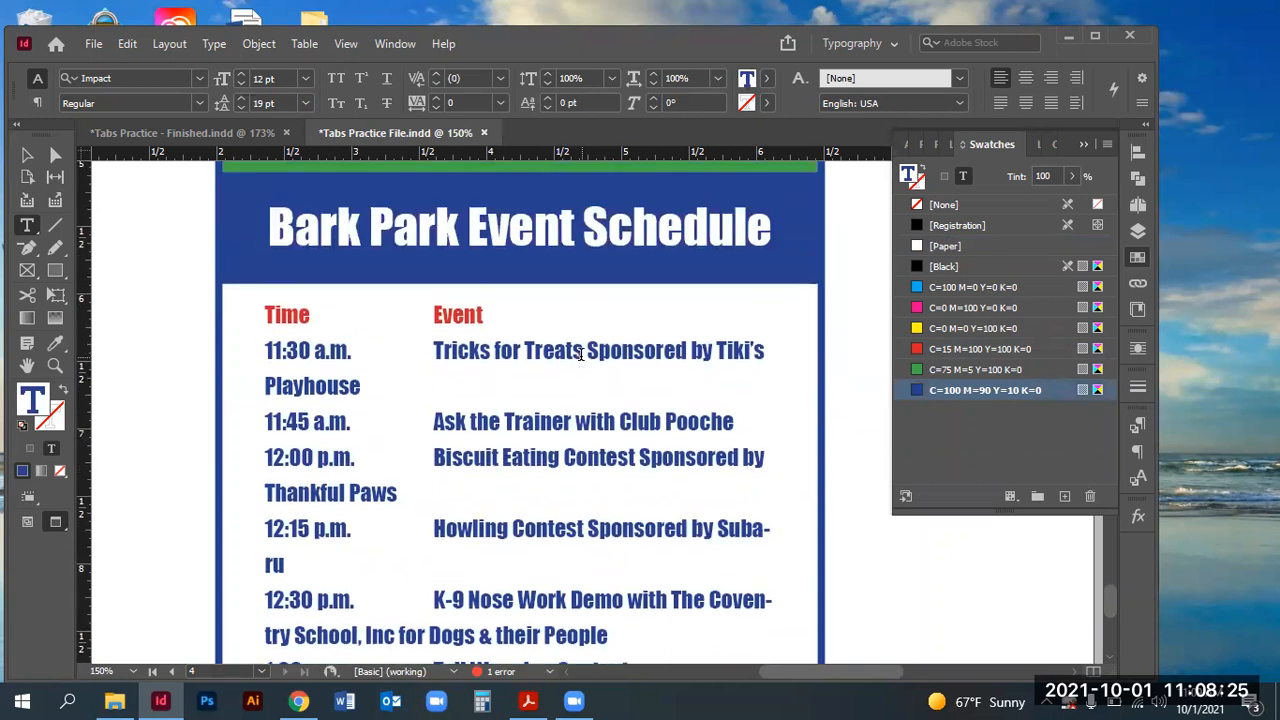
{"action": "scroll", "coordinate": [583, 358], "scroll_direction": "down", "scroll_amount": 4}
{"action": "scroll", "coordinate": [583, 306], "scroll_direction": "up", "scroll_amount": 2}
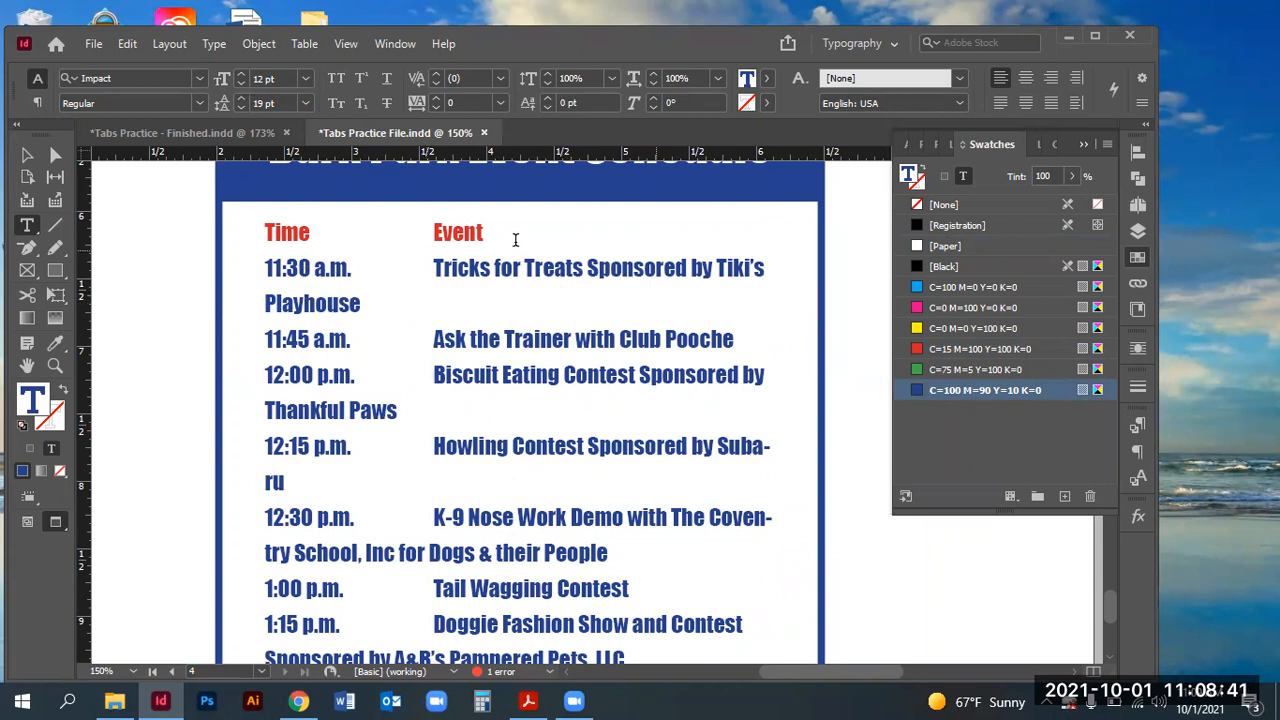
{"action": "left_click", "coordinate": [184, 130]}
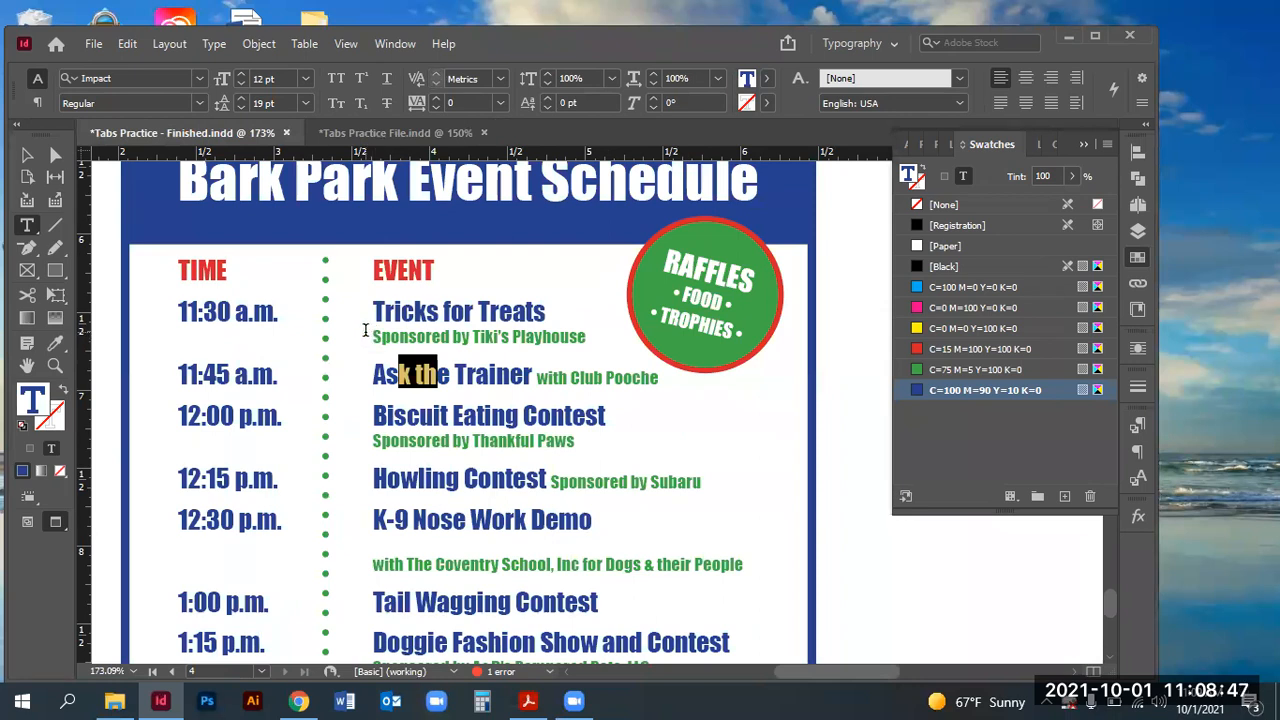
{"action": "left_click", "coordinate": [356, 134]}
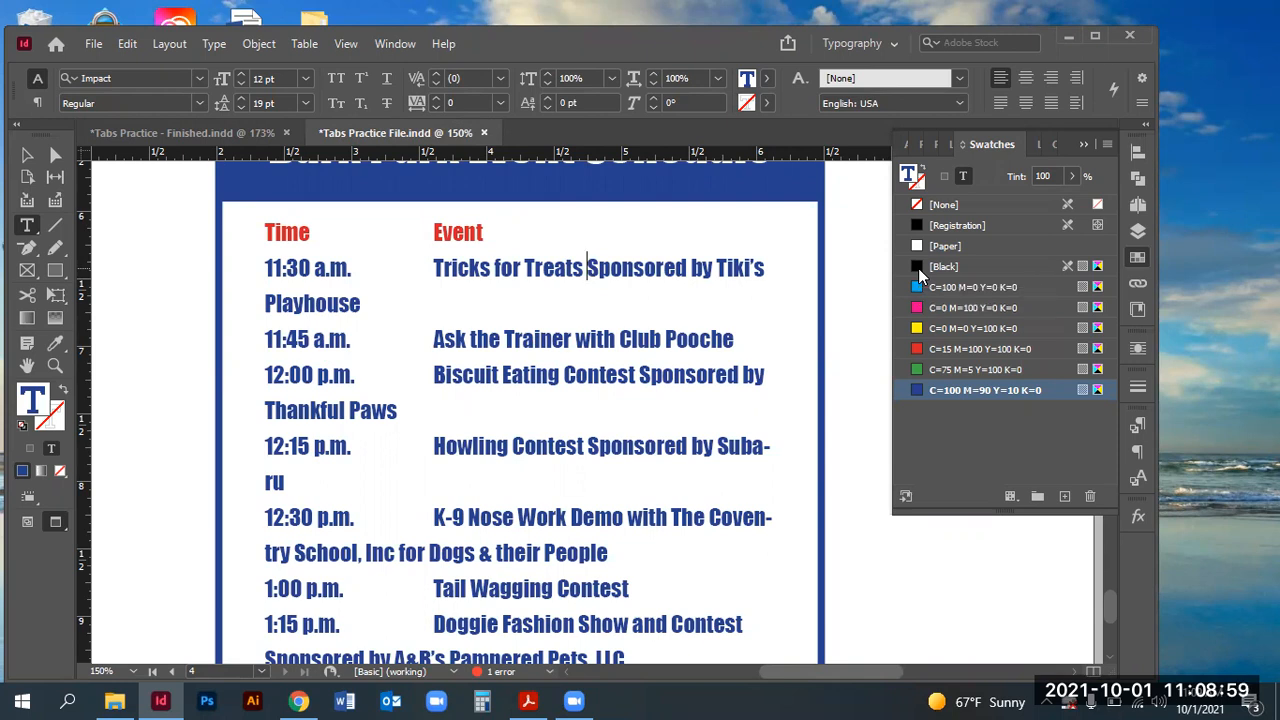
{"action": "key", "text": "Return"}
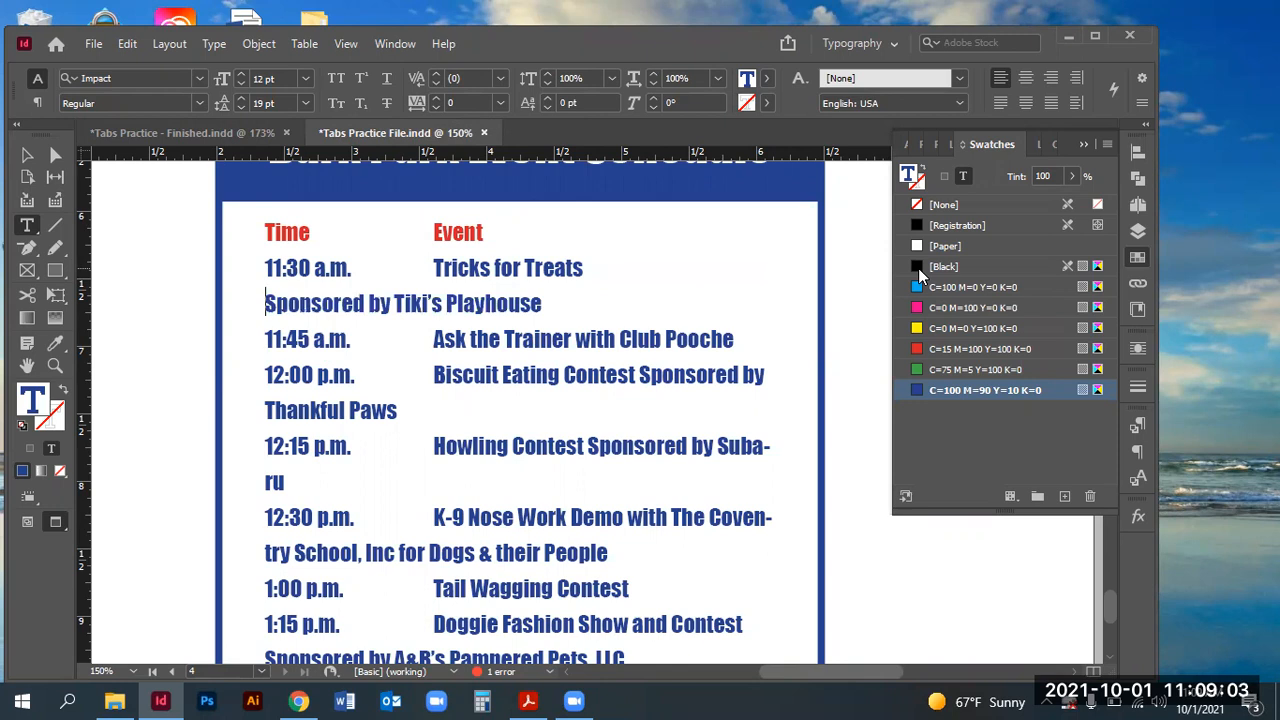
- Match the "Sponsored by Tiki's Playhouse" line to the finished file: 8 pt size, 10 pt leading and green C=75 M=5 Y=100 K=0
{"action": "triple_click", "coordinate": [343, 313]}
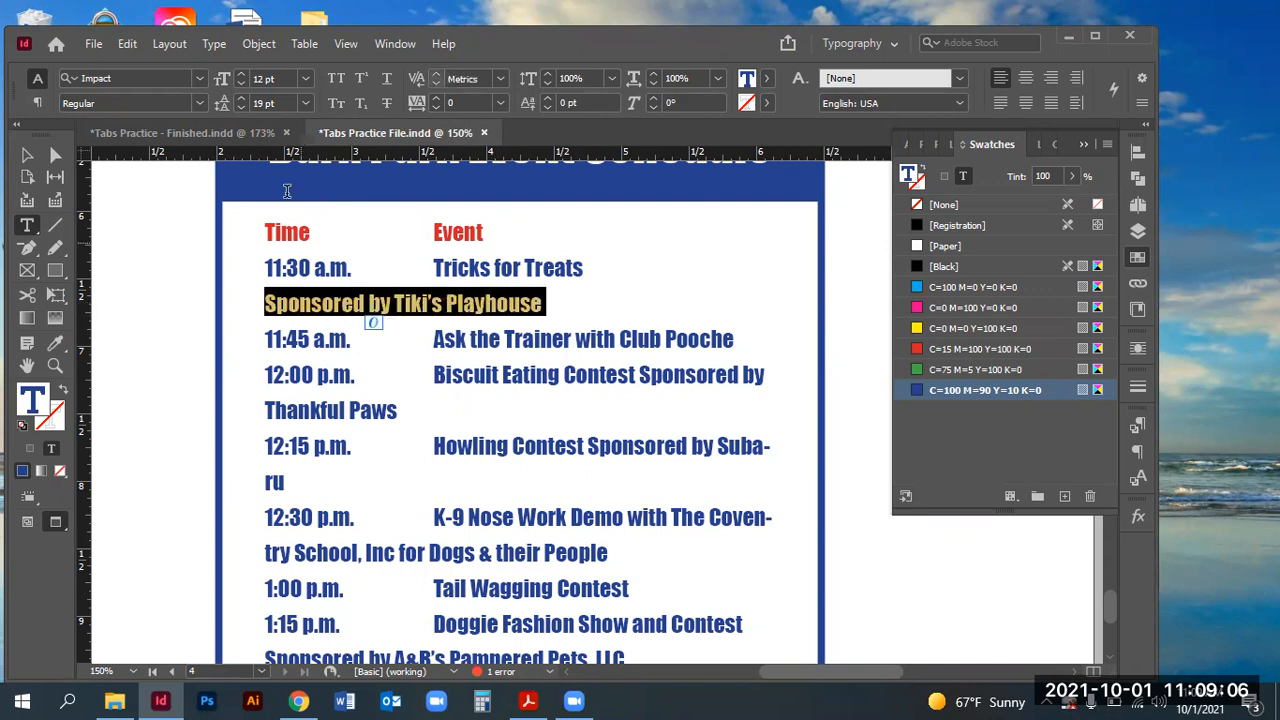
{"action": "left_click", "coordinate": [204, 133]}
{"action": "triple_click", "coordinate": [463, 333]}
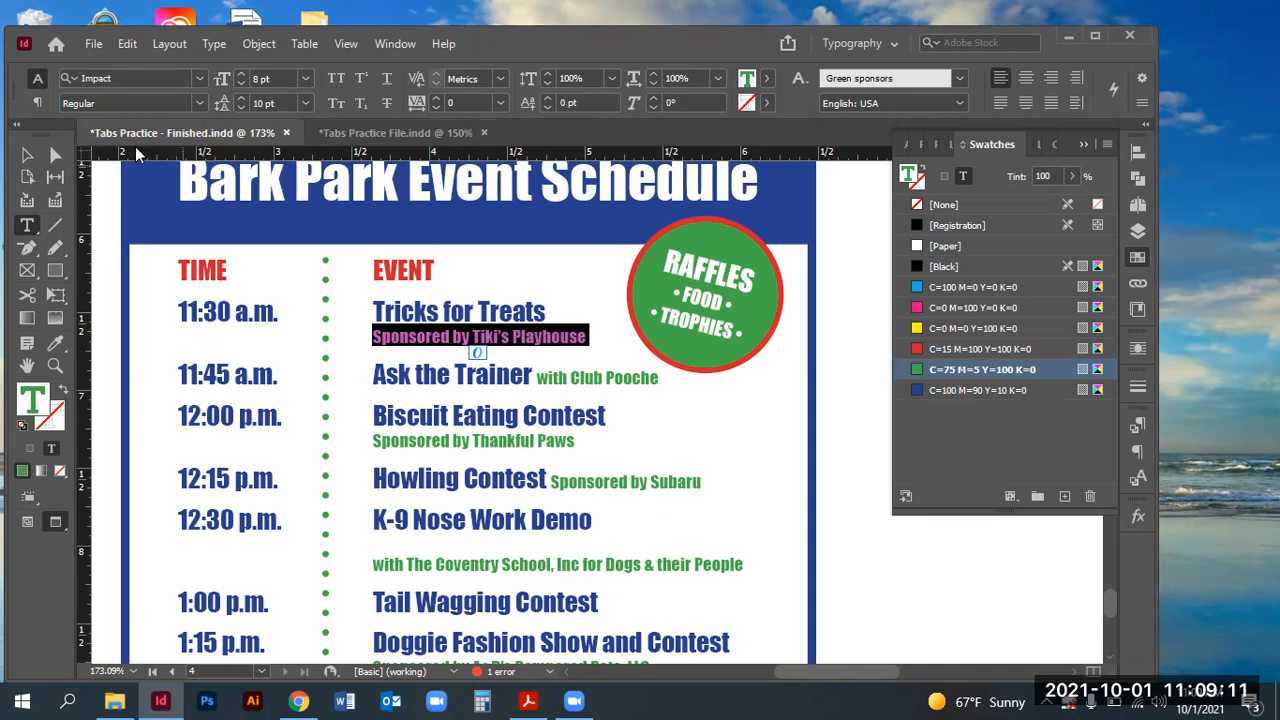
{"action": "left_click", "coordinate": [383, 132]}
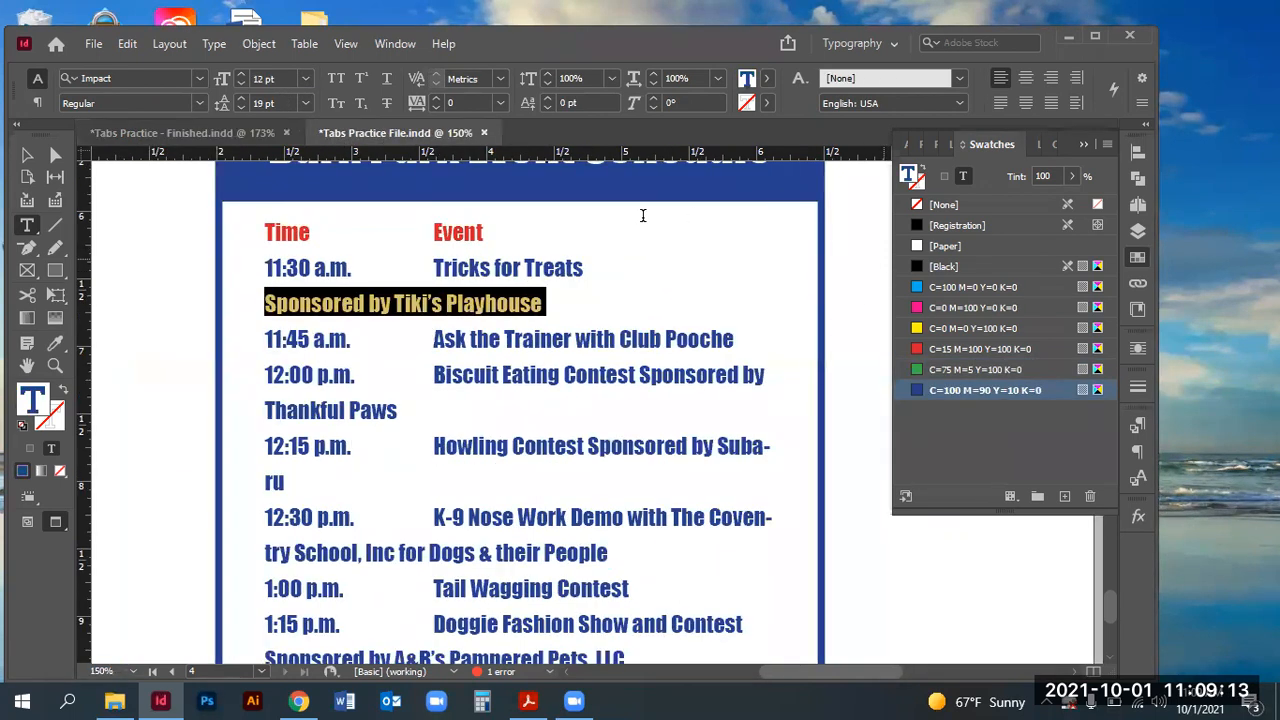
{"action": "left_click", "coordinate": [270, 81]}
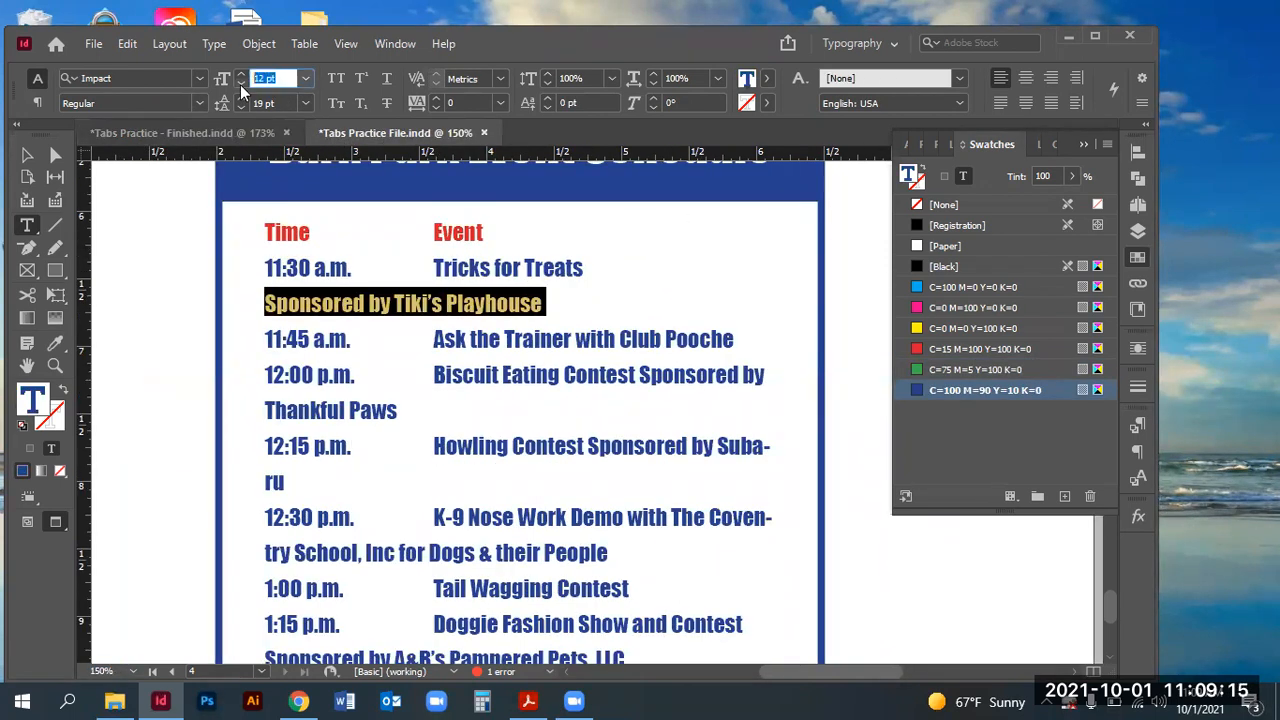
{"action": "type", "text": "8"}
{"action": "key", "text": "Return"}
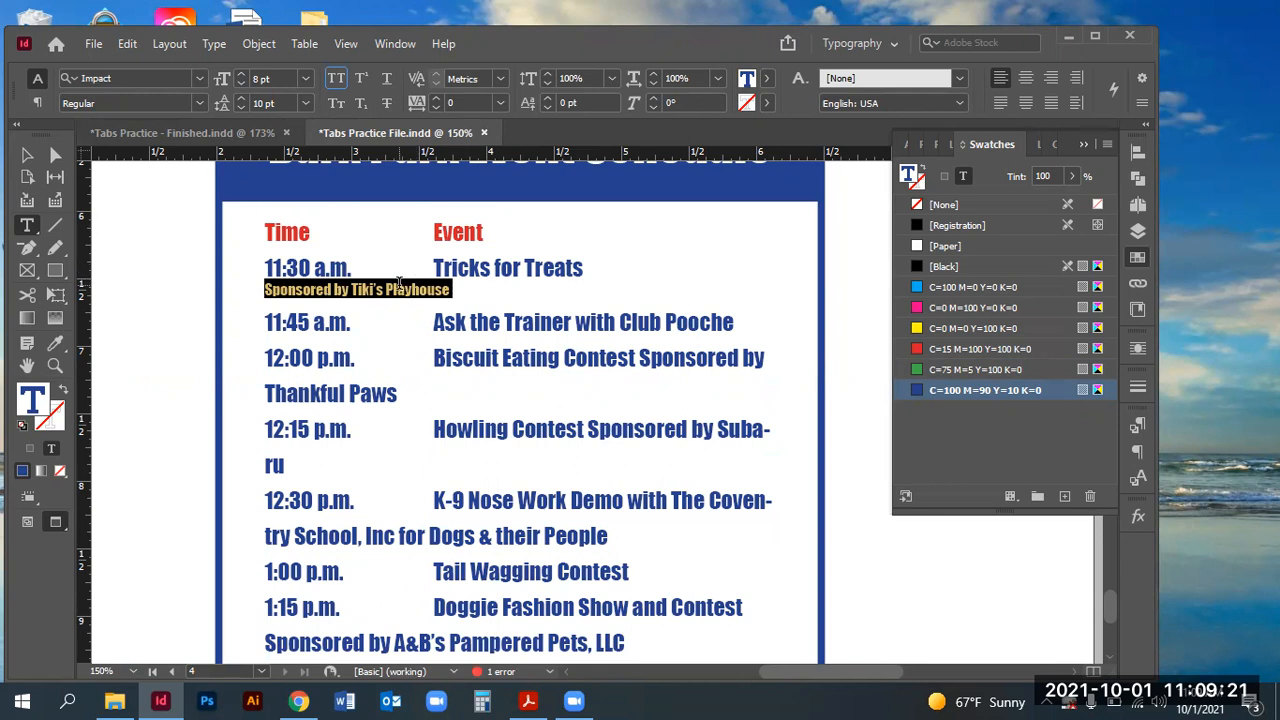
{"action": "left_click", "coordinate": [941, 369]}
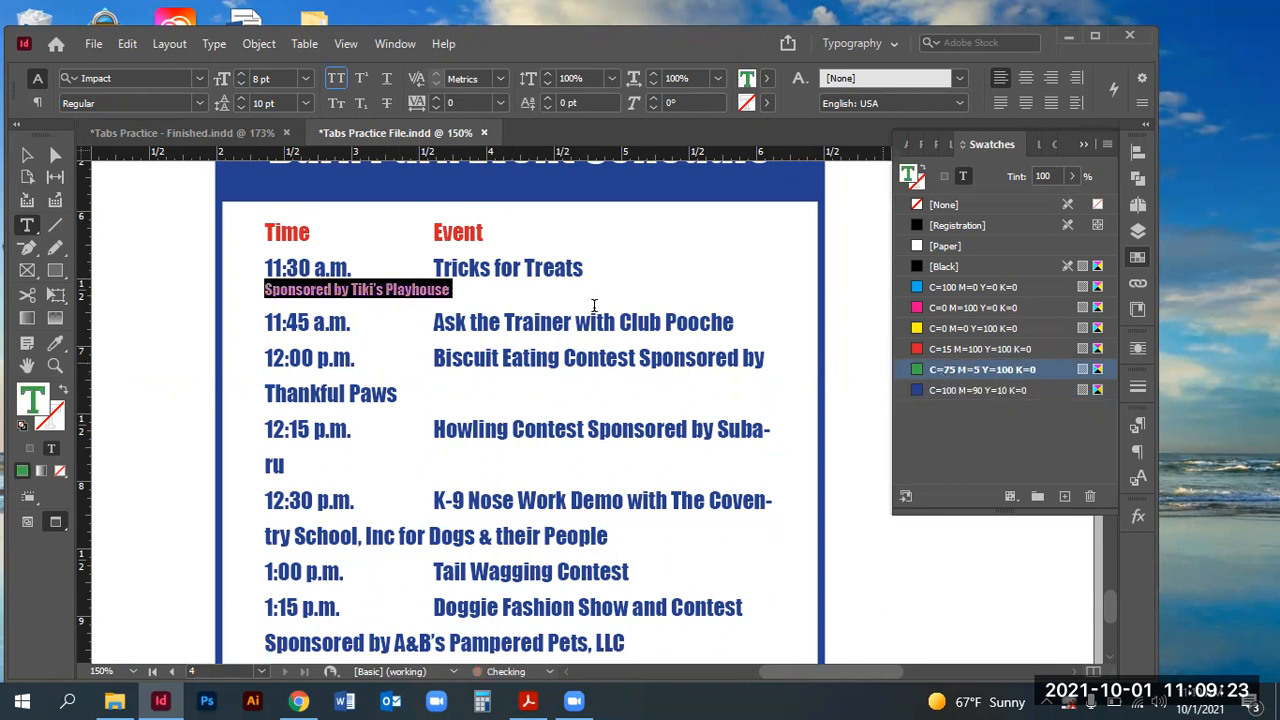
{"action": "left_click", "coordinate": [322, 278]}
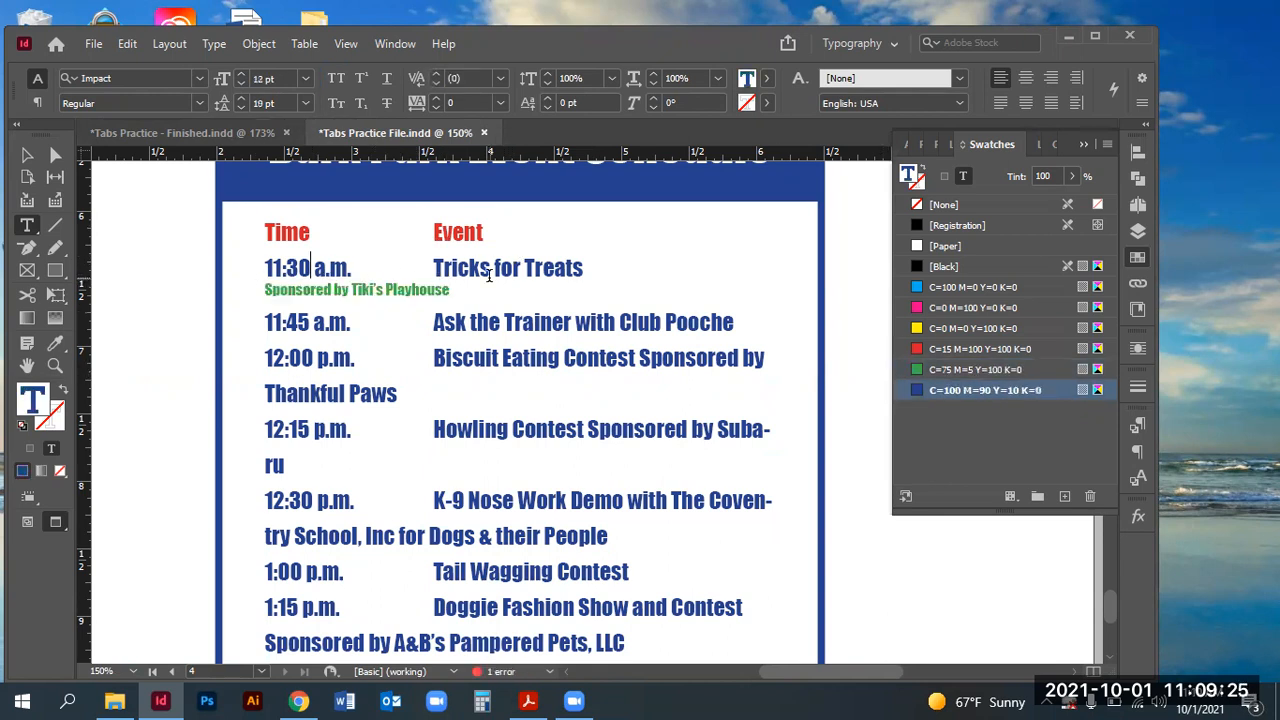
- Set the left indent of the 11:30 a.m. event and its sponsor line to 1.25 in
{"action": "left_click", "coordinate": [432, 289]}
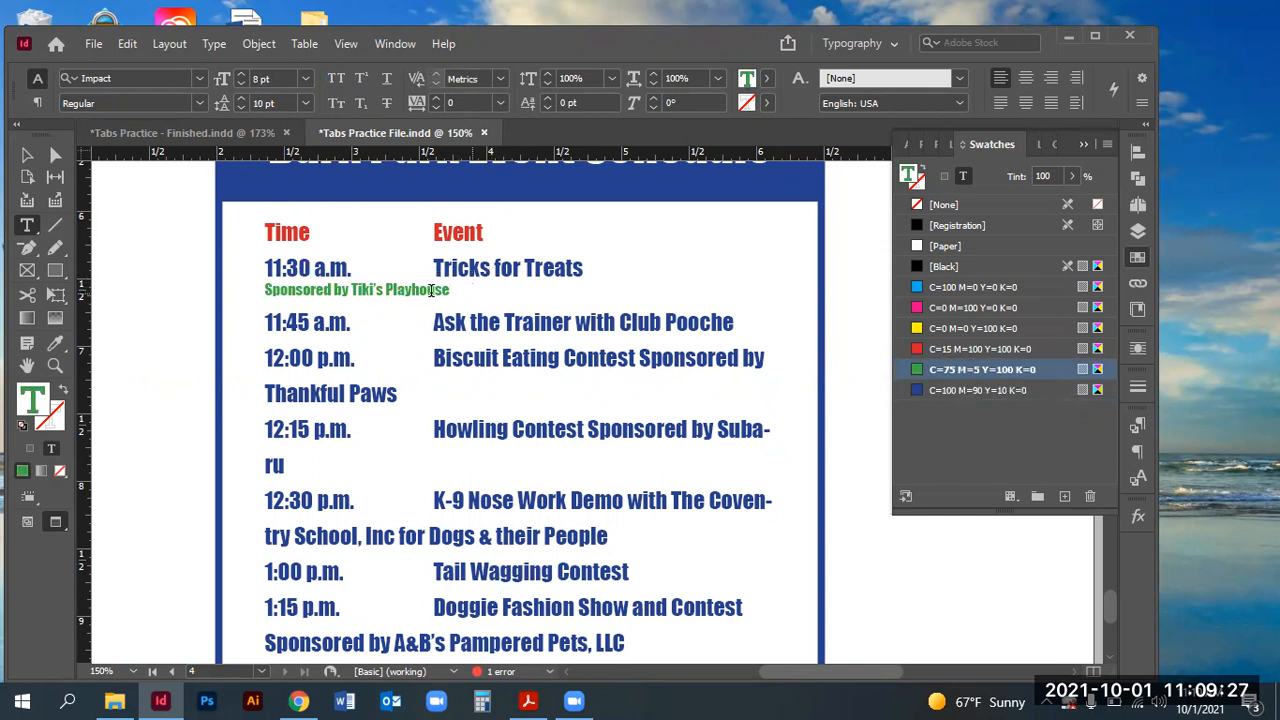
{"action": "left_click_drag", "start_coordinate": [450, 290], "coordinate": [268, 257]}
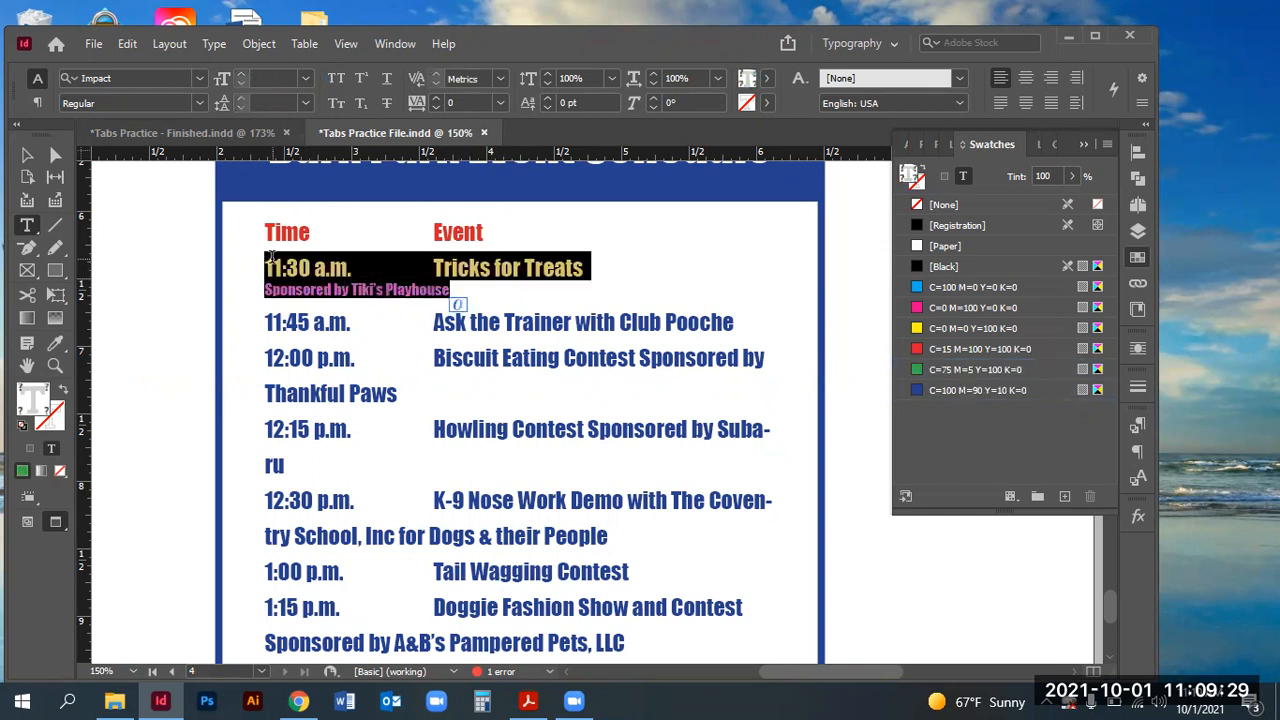
{"action": "left_click", "coordinate": [37, 104]}
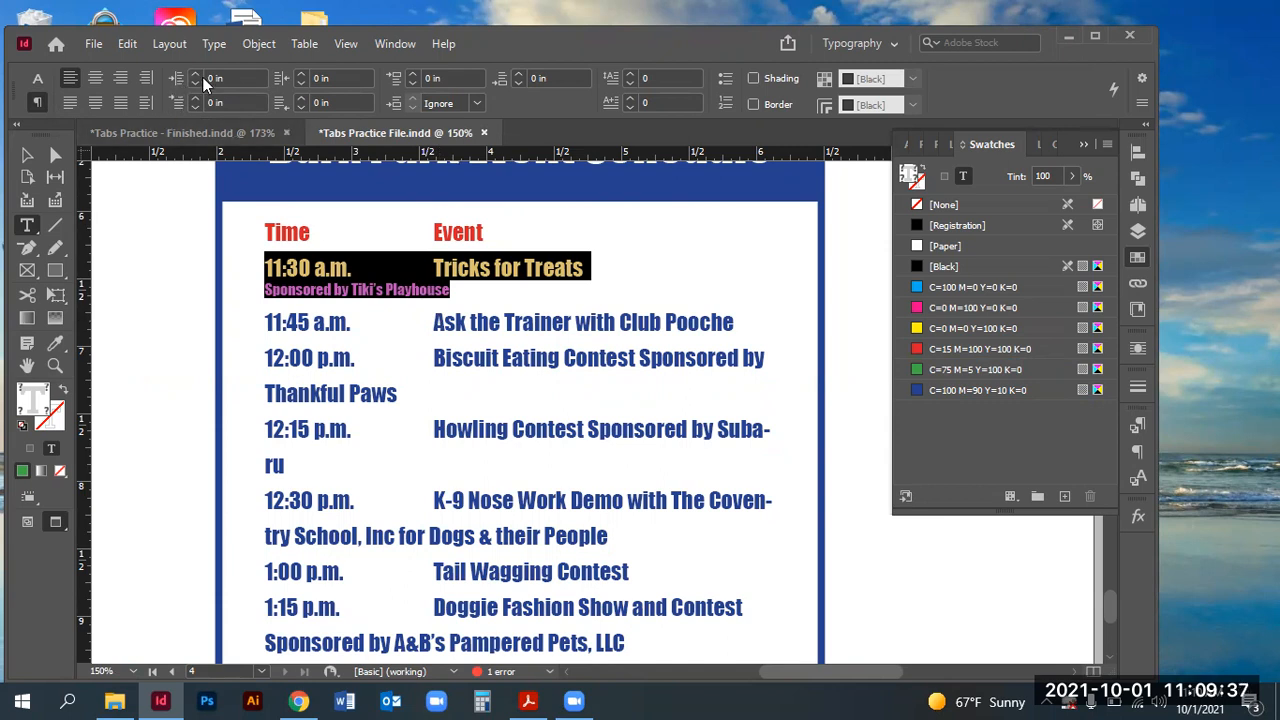
{"action": "triple_click", "coordinate": [232, 80]}
{"action": "type", "text": "1.25"}
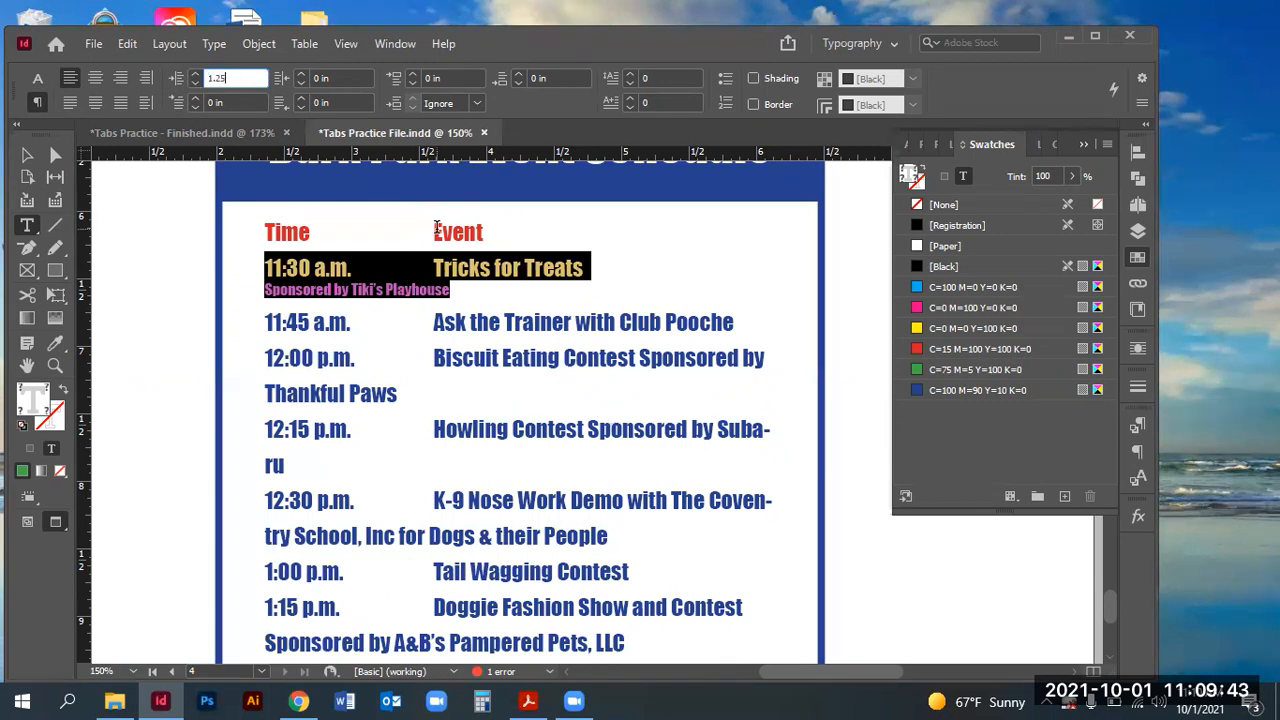
{"action": "key", "text": "Tab"}
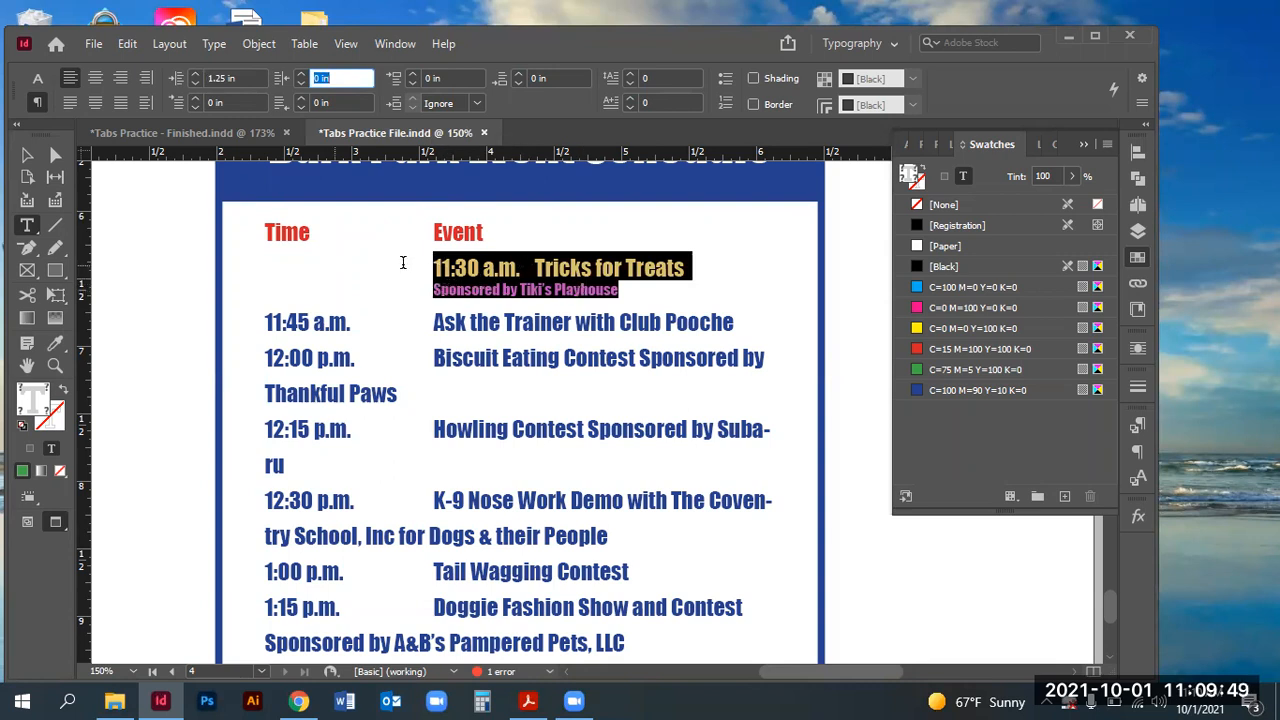
- Set the first-line indent of the 11:30 a.m. event paragraph to -1.25 in and deselect the text
{"action": "left_click", "coordinate": [235, 102]}
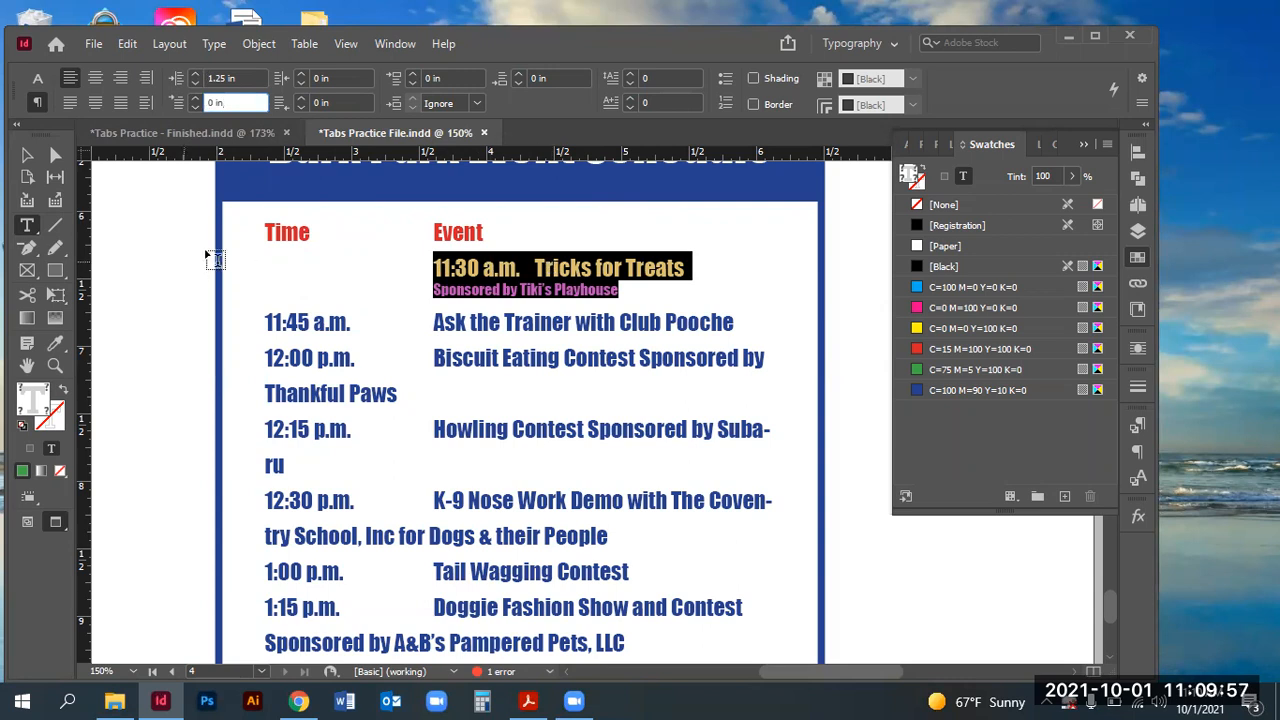
{"action": "left_click", "coordinate": [175, 108]}
{"action": "type", "text": "-1.25"}
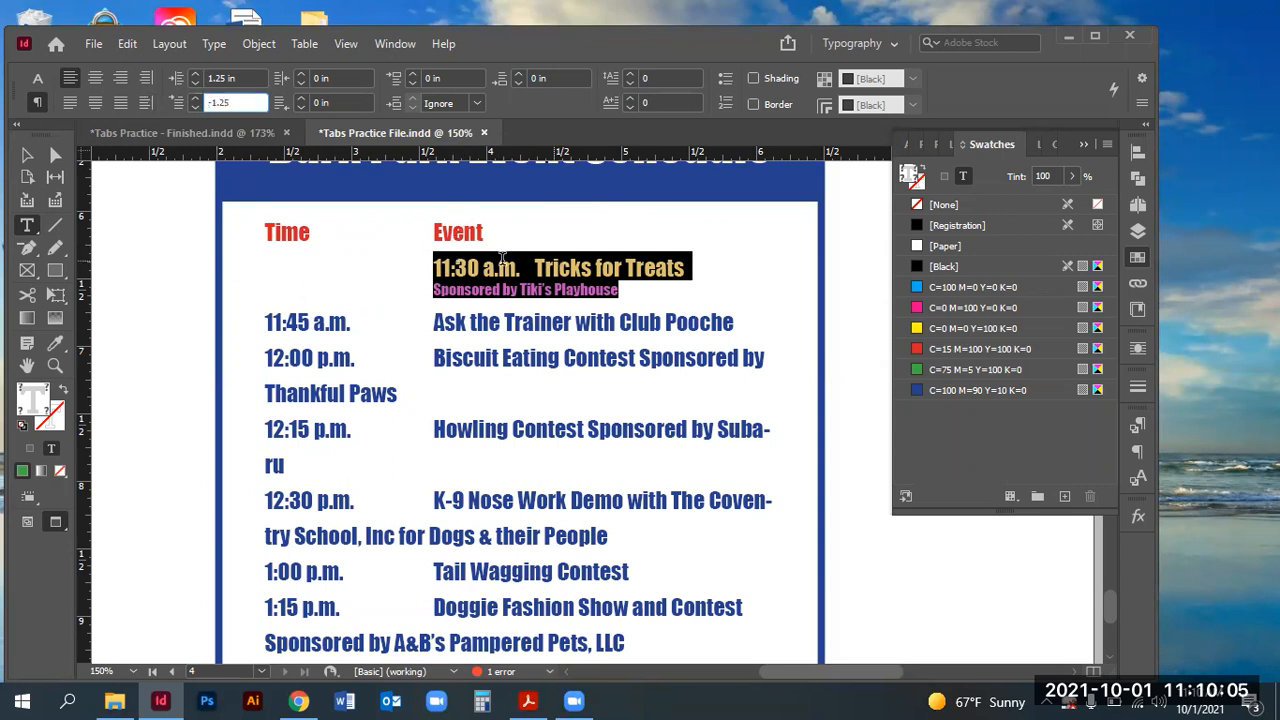
{"action": "key", "text": "Tab"}
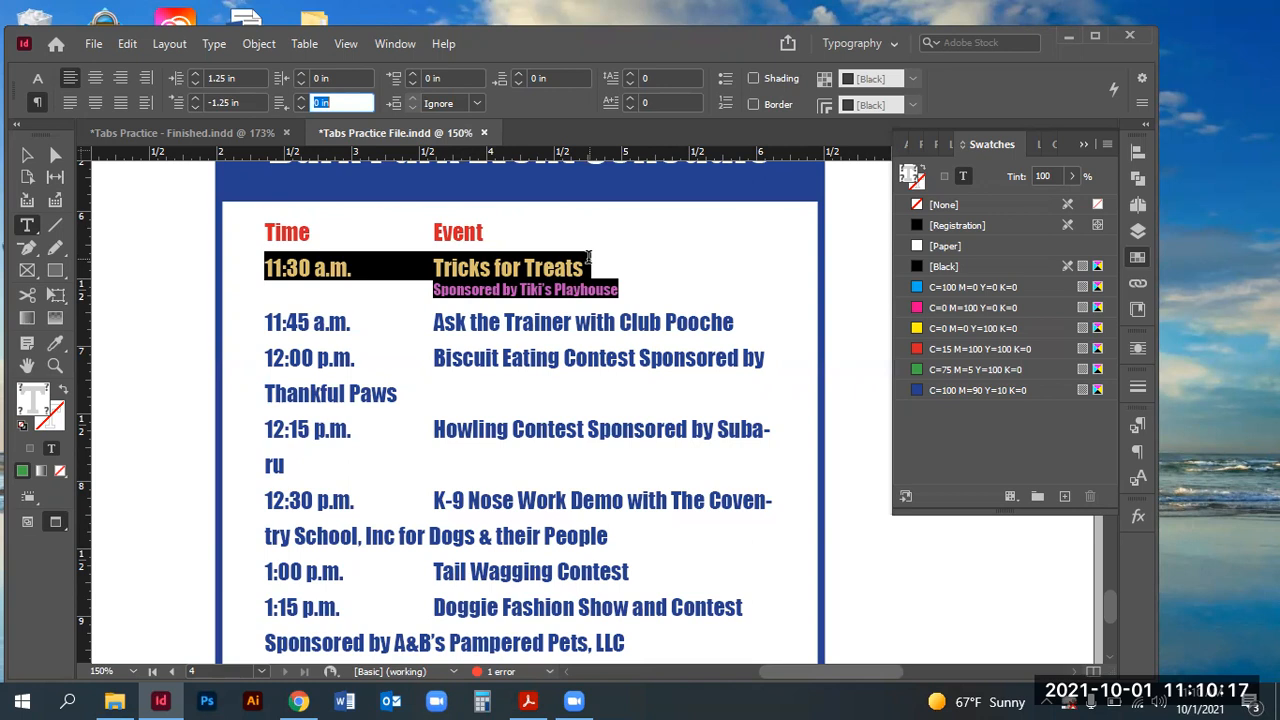
{"action": "left_click", "coordinate": [515, 280]}
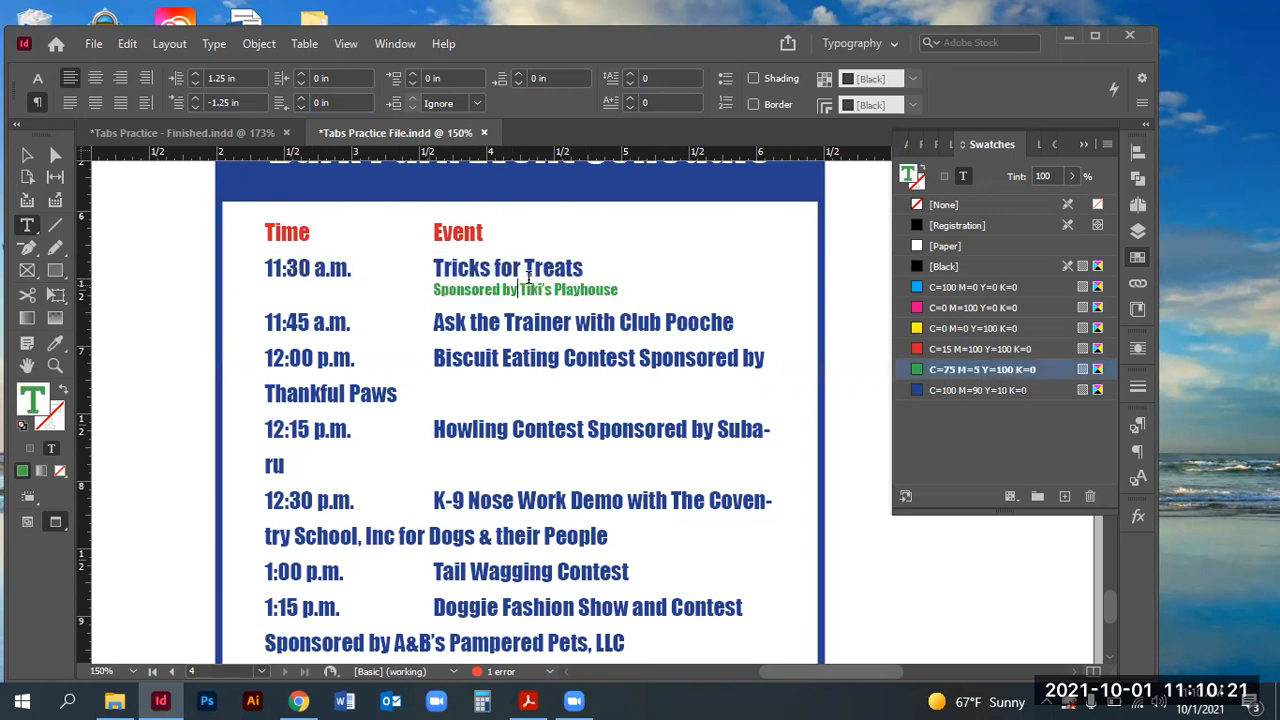
- Select the 11:30 a.m. paragraph and create a paragraph style group named "Dog Park Schedule"
{"action": "triple_click", "coordinate": [290, 269]}
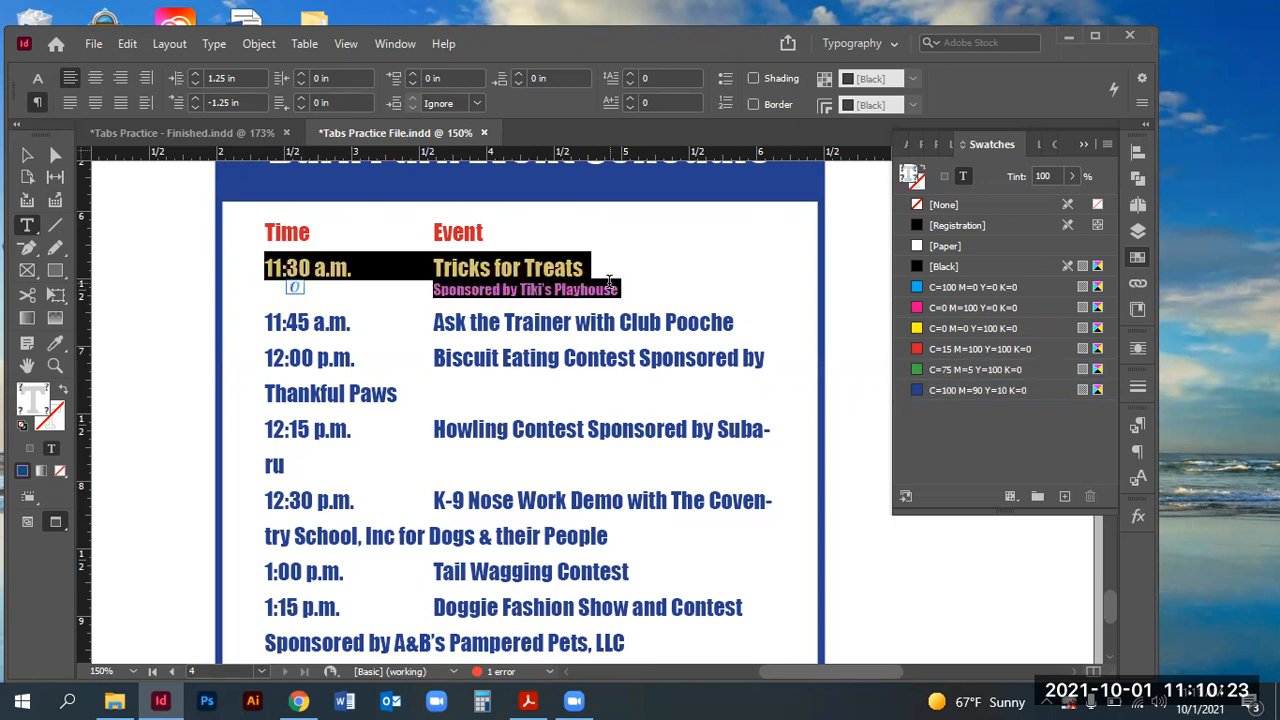
{"action": "left_click", "coordinate": [1136, 425]}
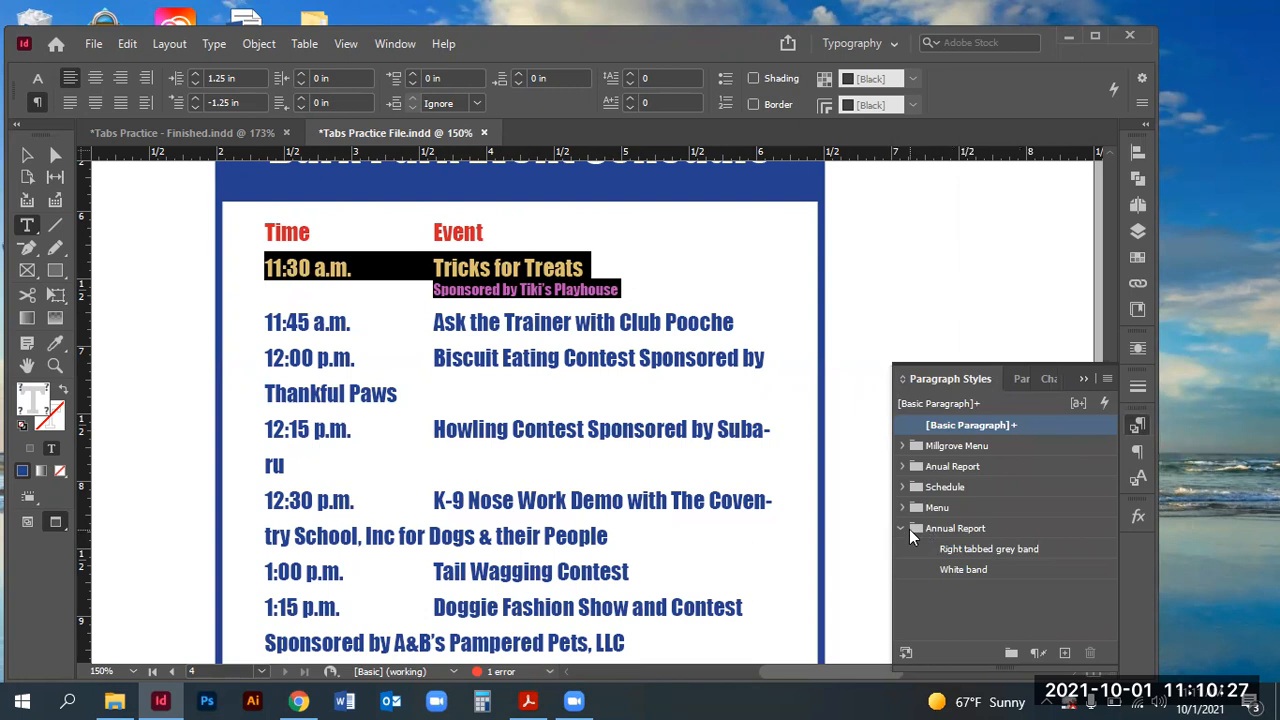
{"action": "left_click", "coordinate": [903, 529]}
{"action": "left_click", "coordinate": [1011, 653]}
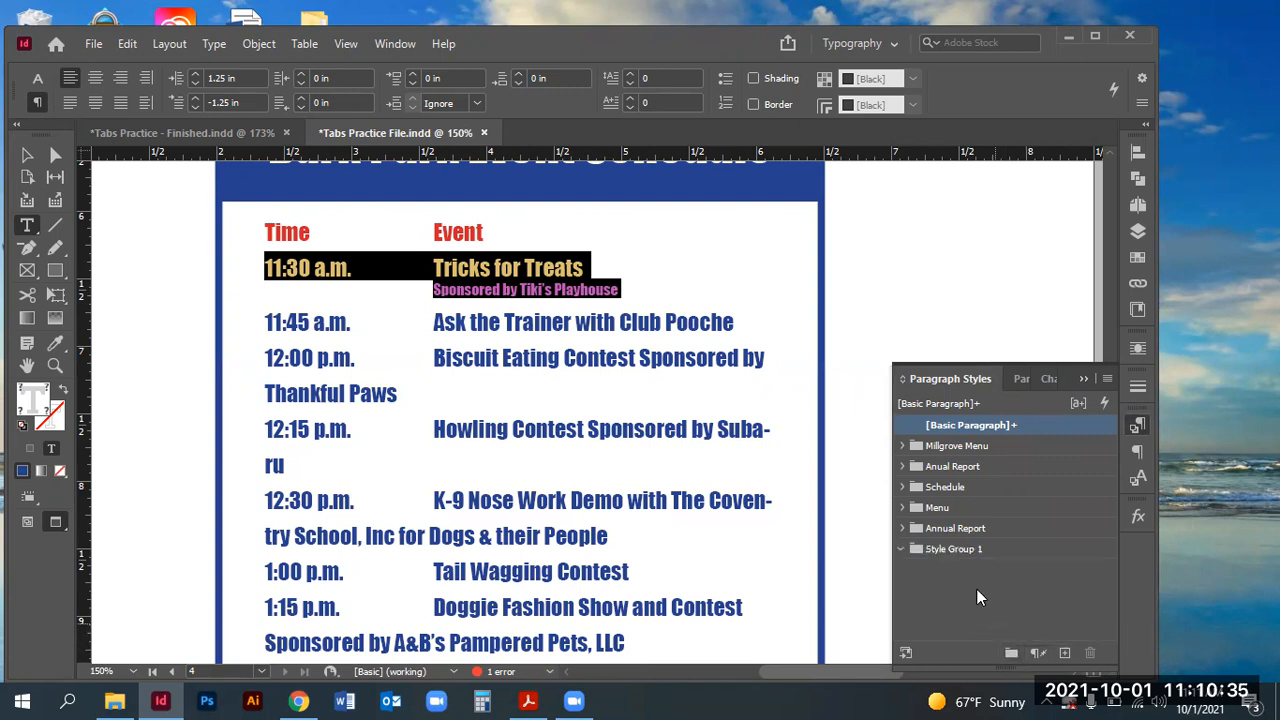
{"action": "double_click", "coordinate": [947, 546]}
{"action": "type", "text": "Dog Part"}
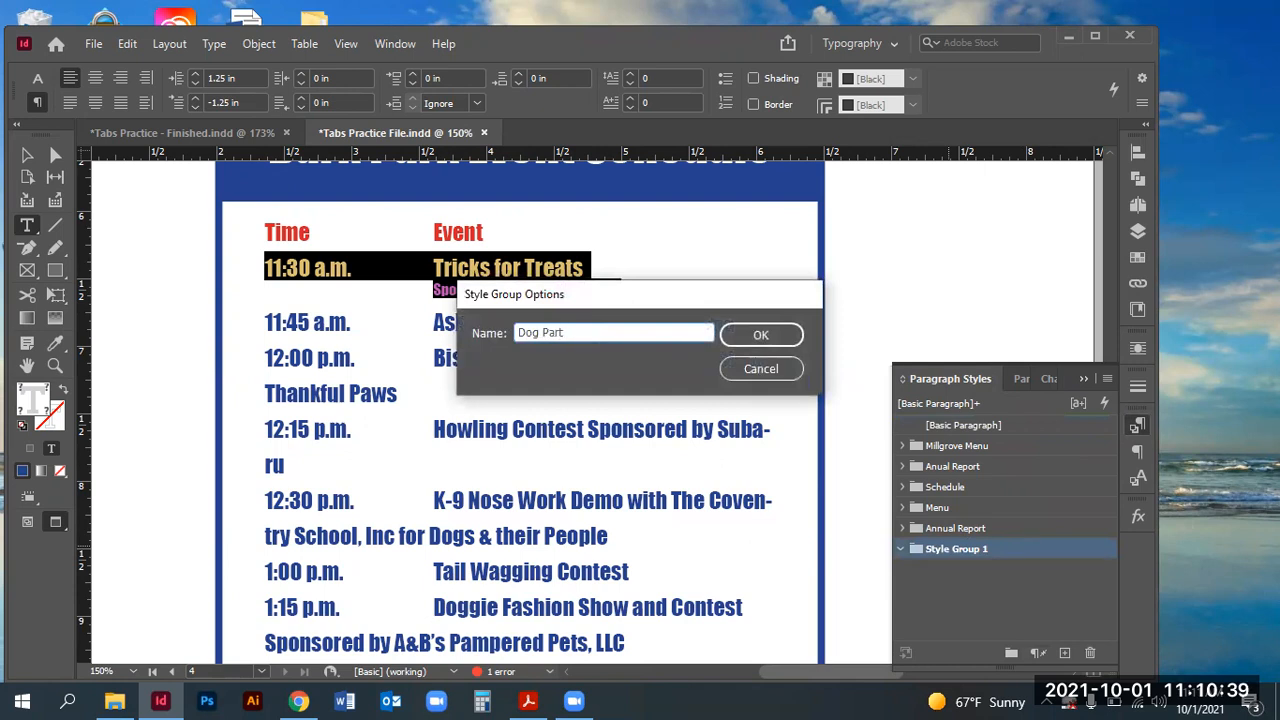
{"action": "type", "text": "k Schedule"}
{"action": "left_click", "coordinate": [760, 333]}
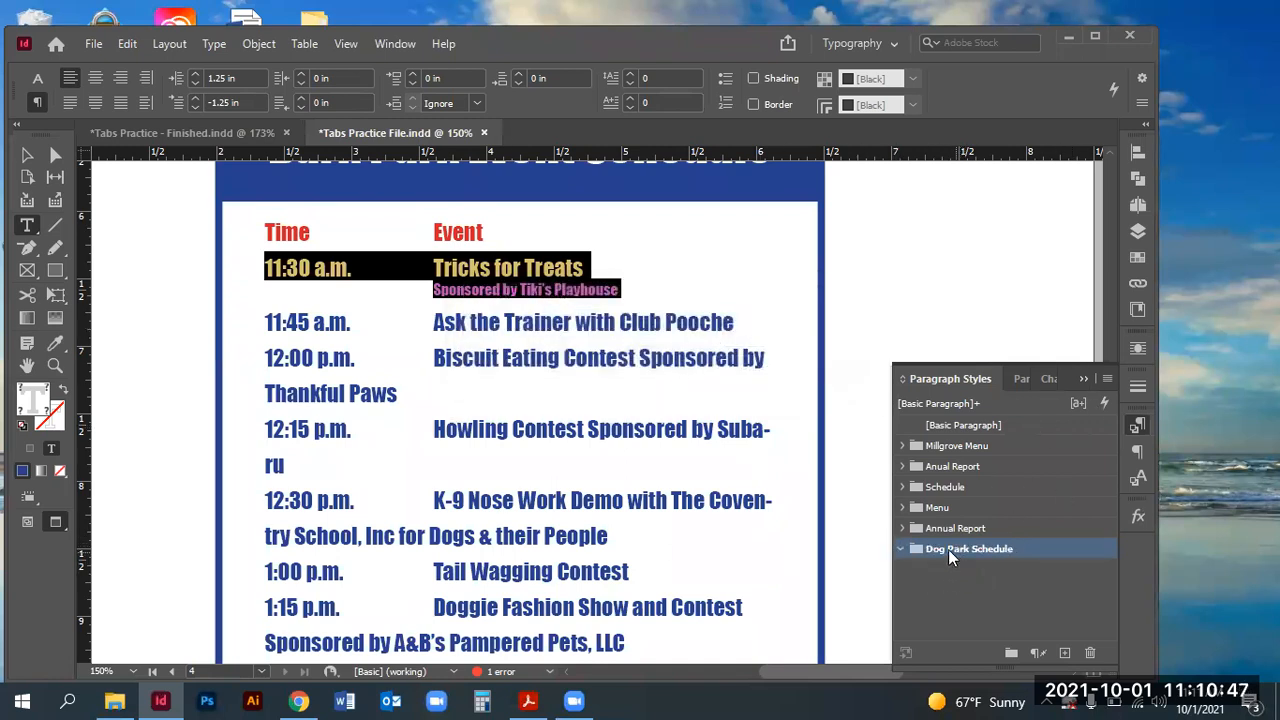
- Create a paragraph style named "Time and event info" in the Dog Park Schedule group from the selected 11:30 a.m. paragraph
{"action": "left_click", "coordinate": [1066, 655]}
{"action": "left_click", "coordinate": [969, 572]}
{"action": "double_click", "coordinate": [969, 572]}
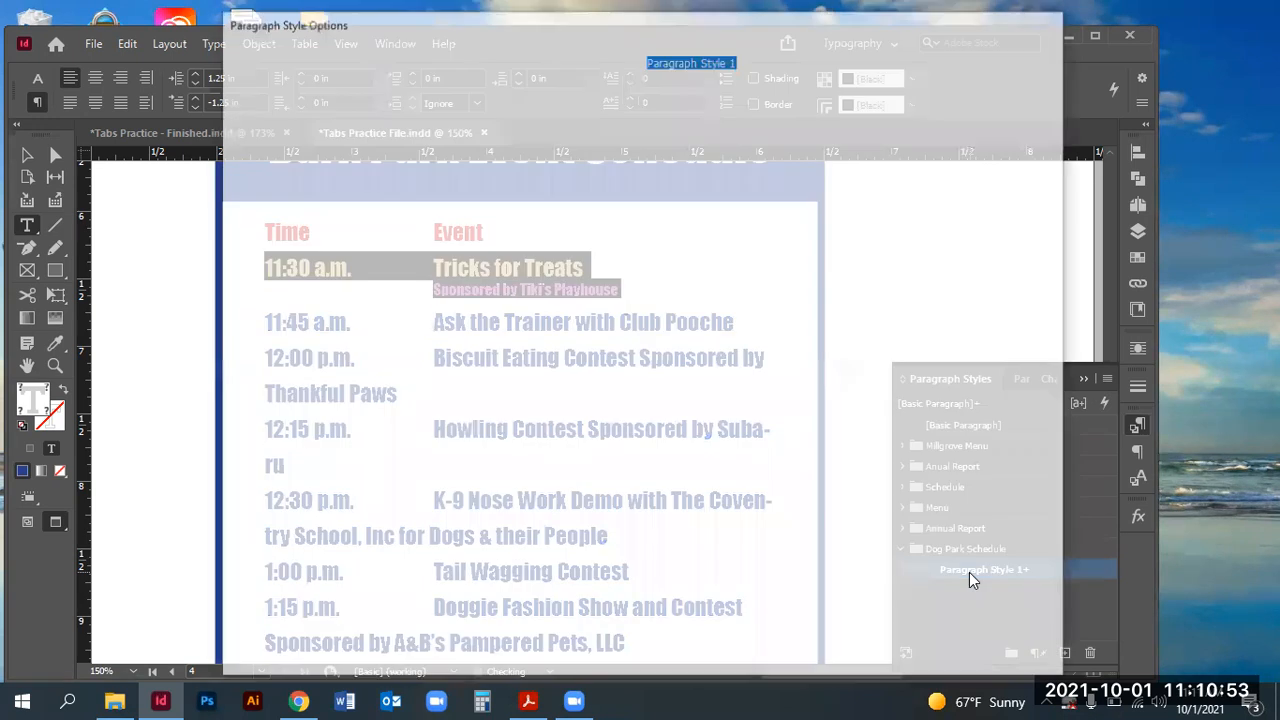
{"action": "type", "text": "Time and event"}
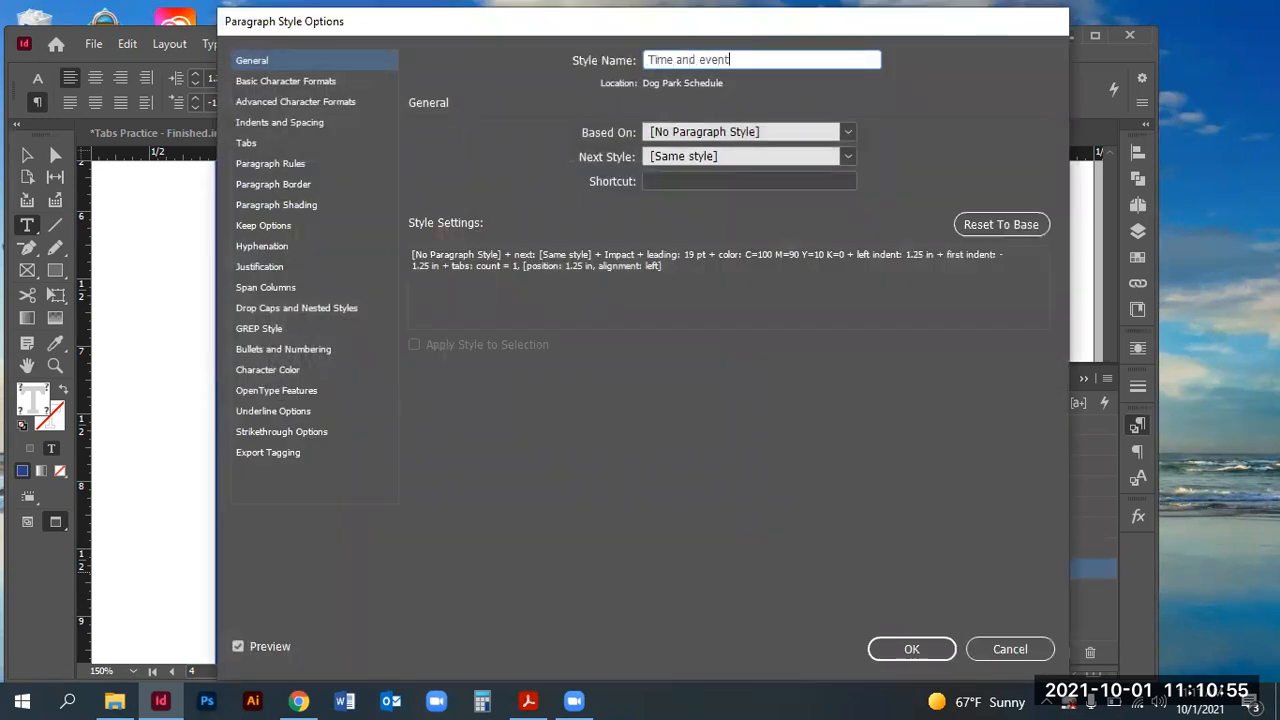
{"action": "type", "text": " info"}
{"action": "left_click", "coordinate": [907, 643]}
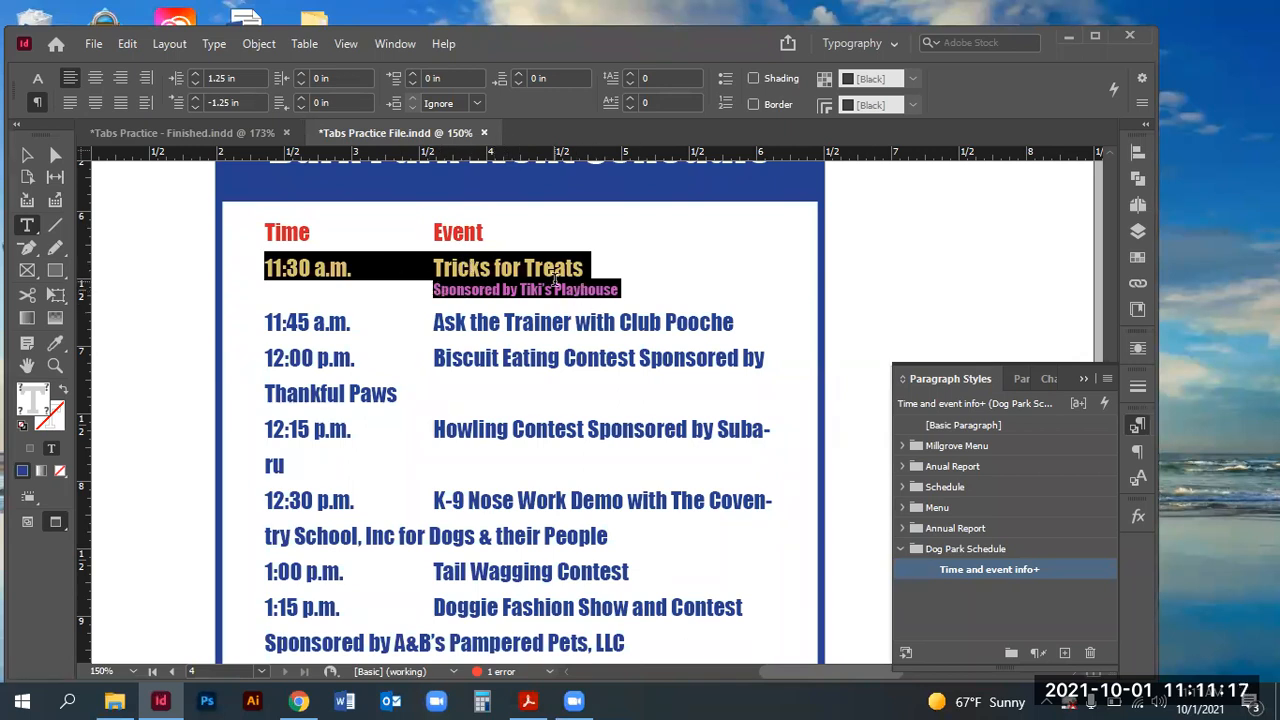
- Create a character style named "Sponsors" from the green "Sponsored by Tiki's Playhouse" text
{"action": "left_click_drag", "start_coordinate": [287, 267], "coordinate": [453, 268]}
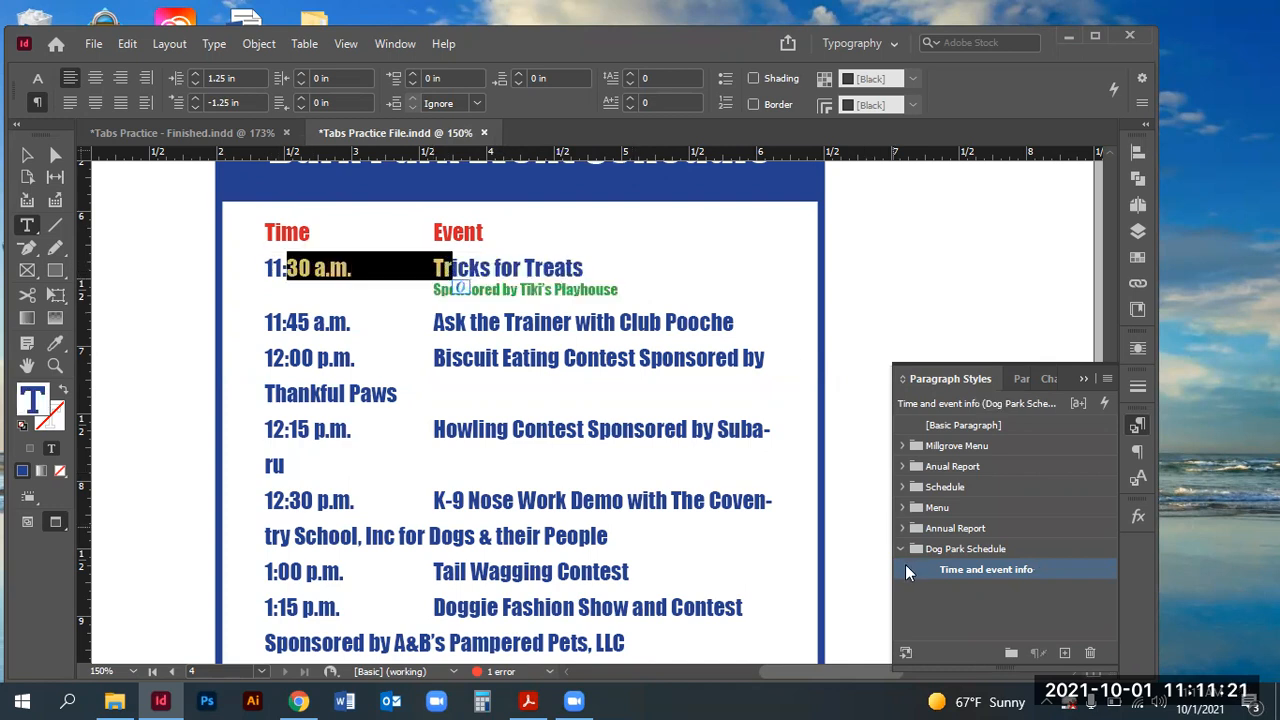
{"action": "triple_click", "coordinate": [558, 288]}
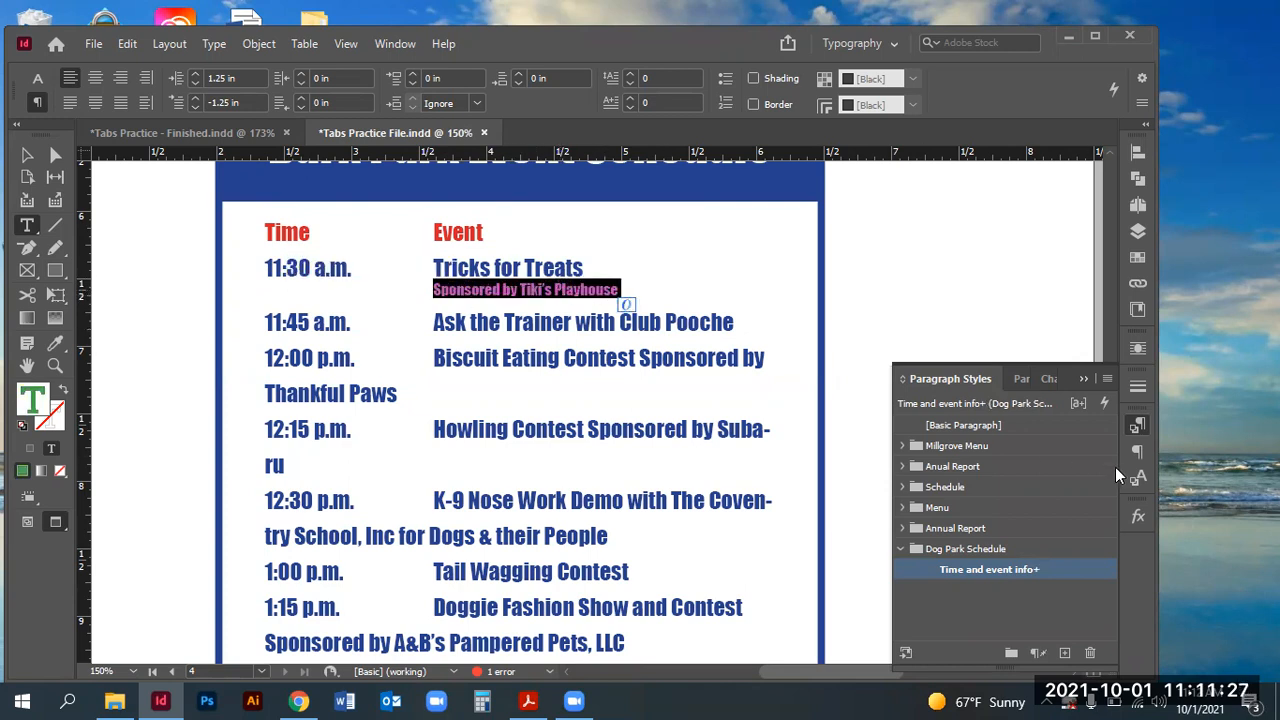
{"action": "left_click", "coordinate": [1138, 479]}
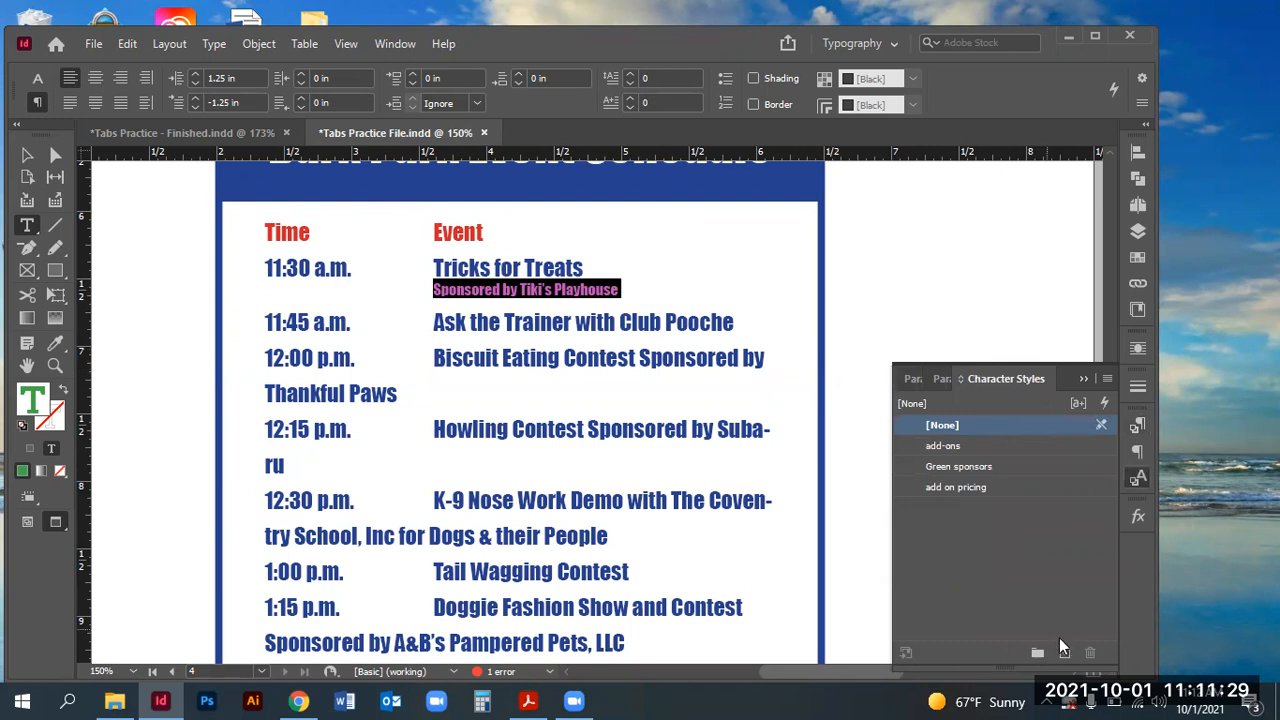
{"action": "left_click", "coordinate": [1063, 651]}
{"action": "left_click", "coordinate": [991, 508]}
{"action": "double_click", "coordinate": [991, 506]}
{"action": "type", "text": "Sponsors"}
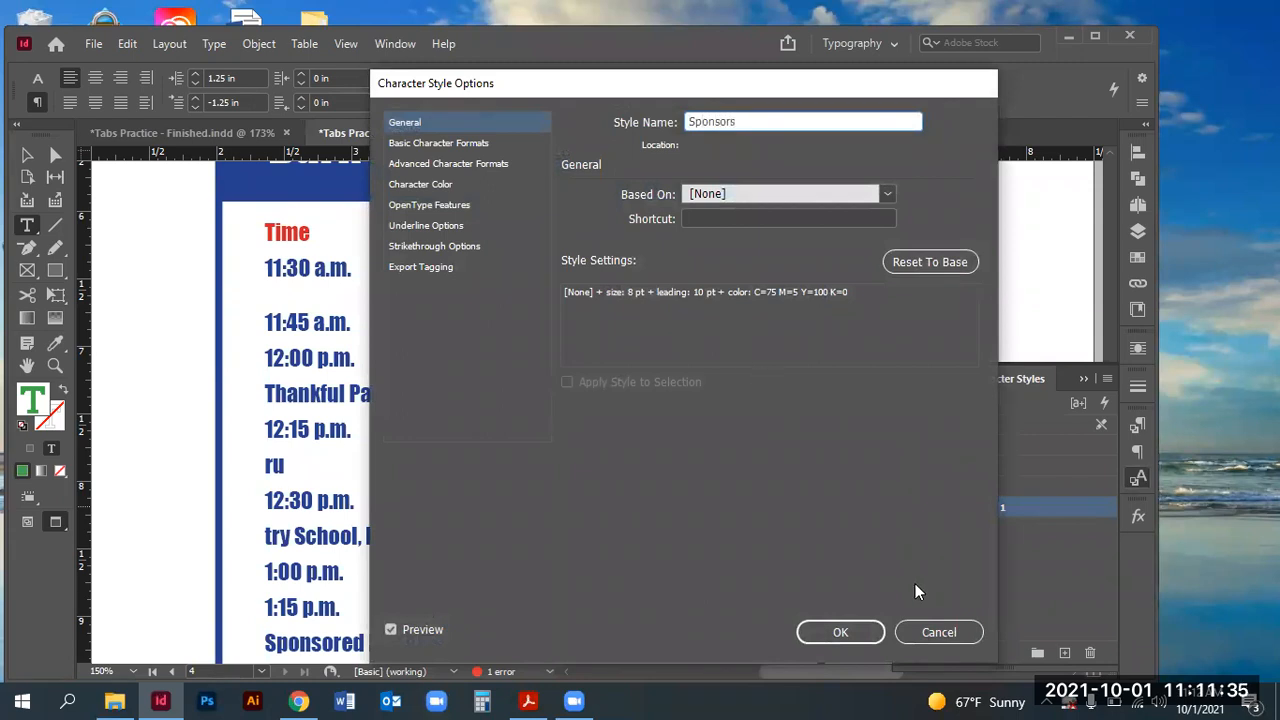
{"action": "left_click", "coordinate": [845, 628]}
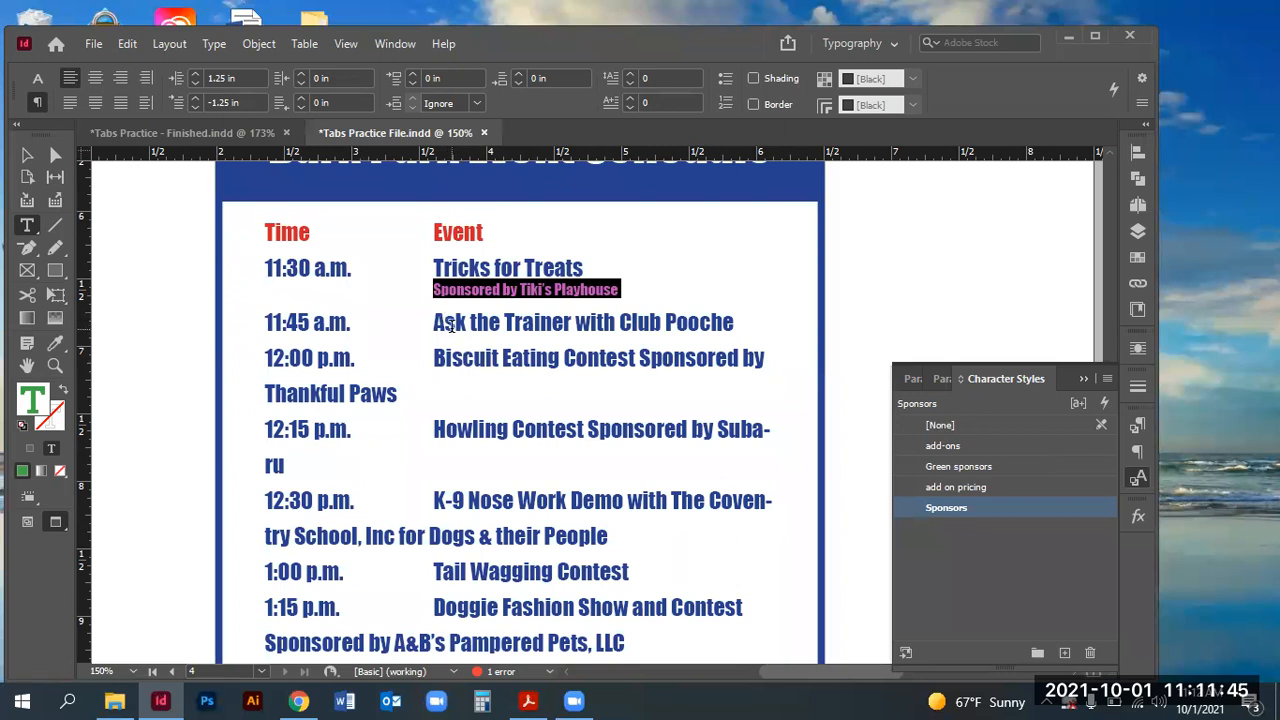
- Compare the sponsor texts with the finished file and apply the Sponsors character style to "with Club Pooche" in the practice file
{"action": "left_click", "coordinate": [242, 133]}
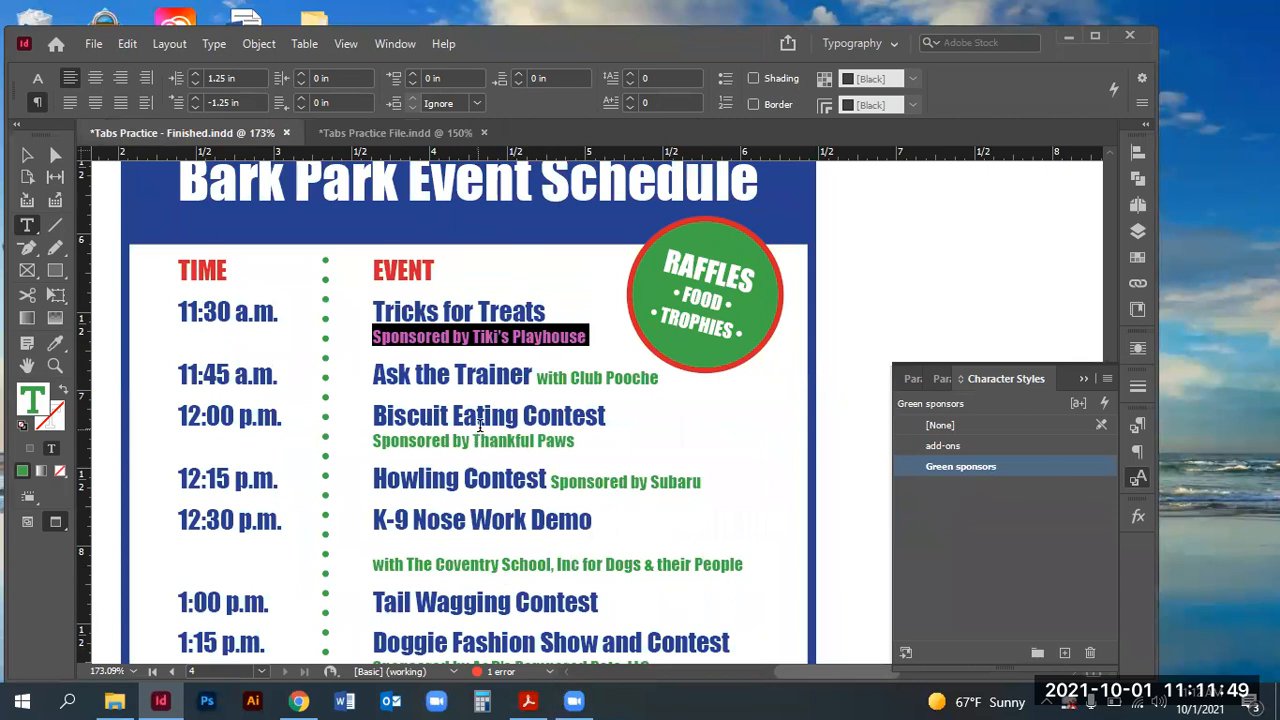
{"action": "scroll", "coordinate": [481, 426], "scroll_direction": "down", "scroll_amount": 1}
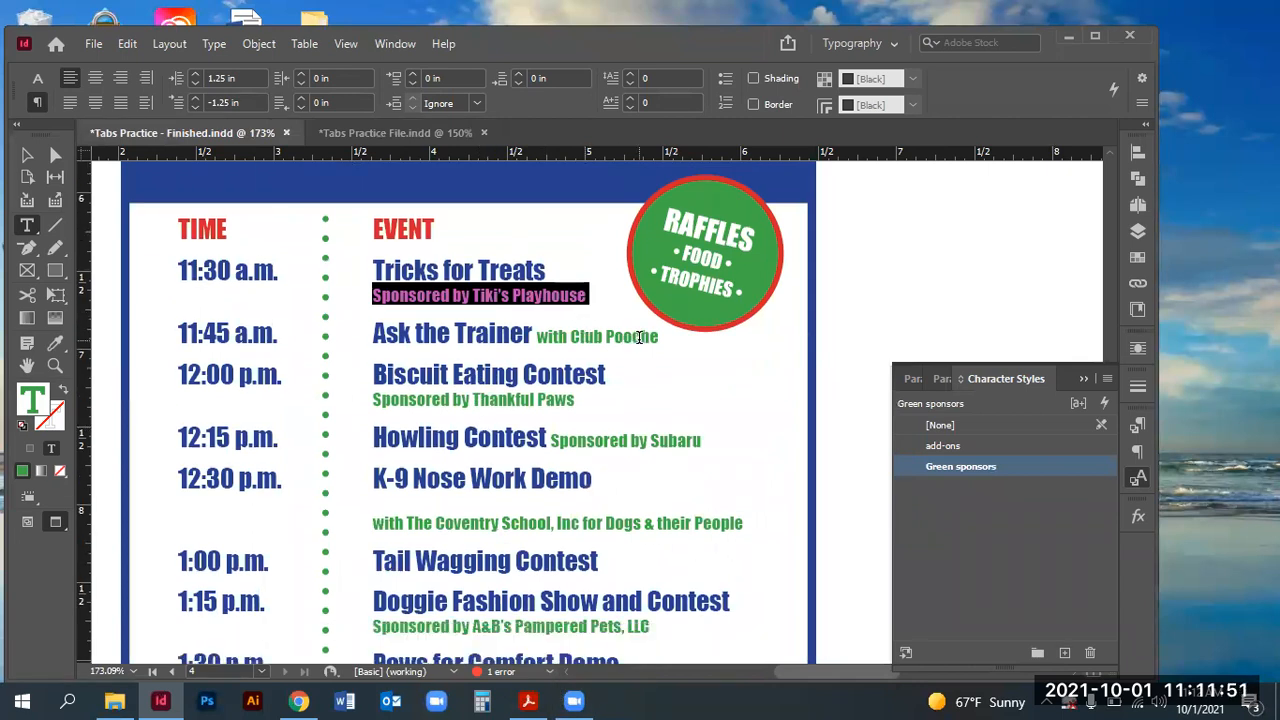
{"action": "scroll", "coordinate": [638, 337], "scroll_direction": "down", "scroll_amount": 1}
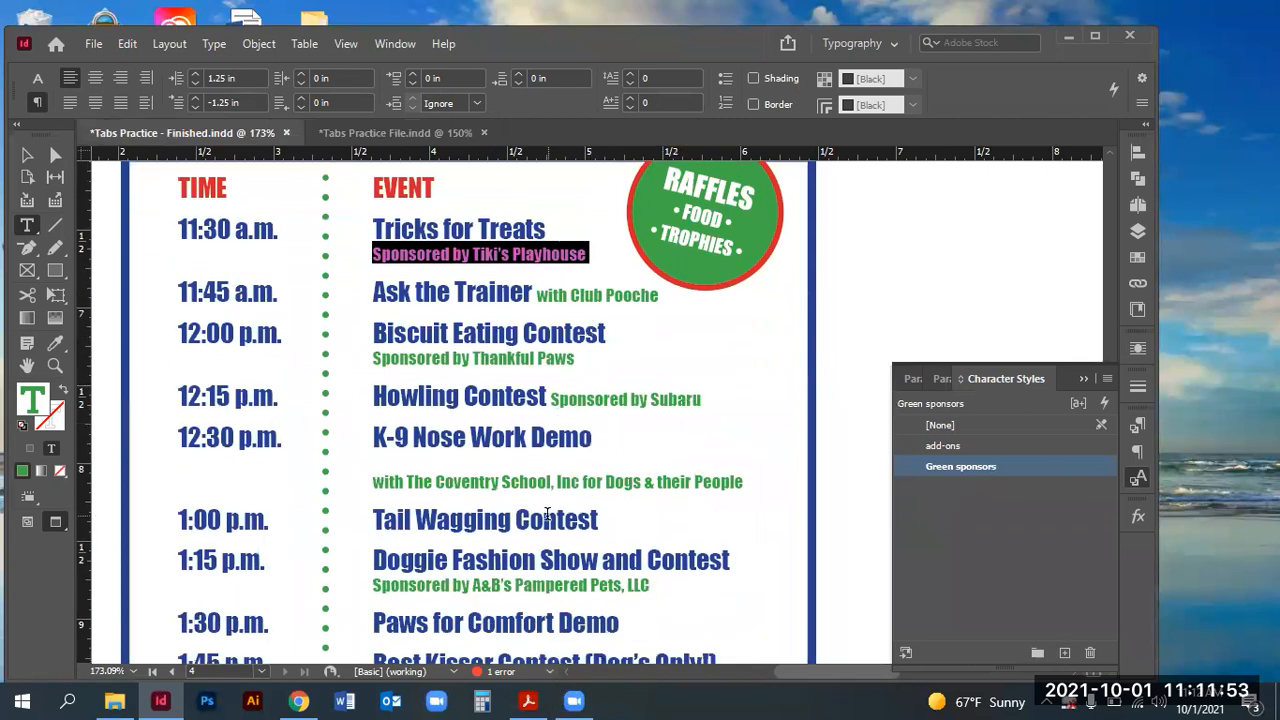
{"action": "left_click", "coordinate": [386, 130]}
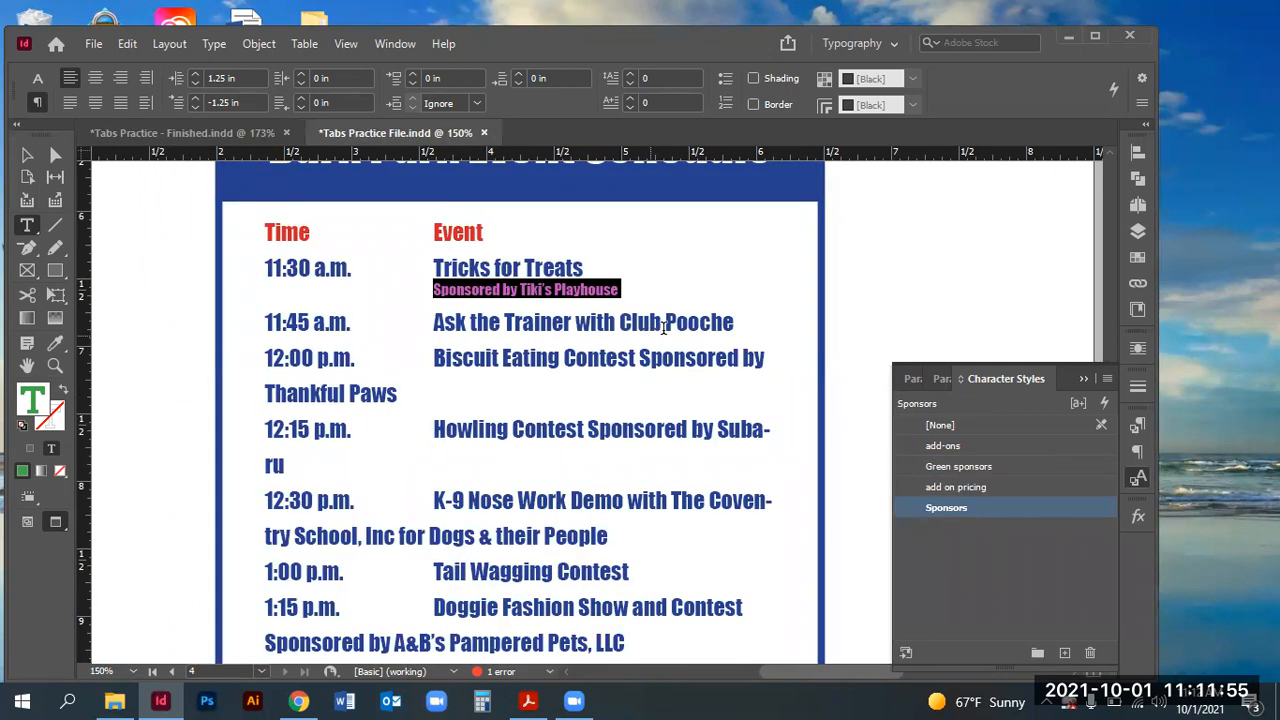
{"action": "left_click_drag", "start_coordinate": [574, 321], "coordinate": [743, 317]}
{"action": "left_click", "coordinate": [956, 508]}
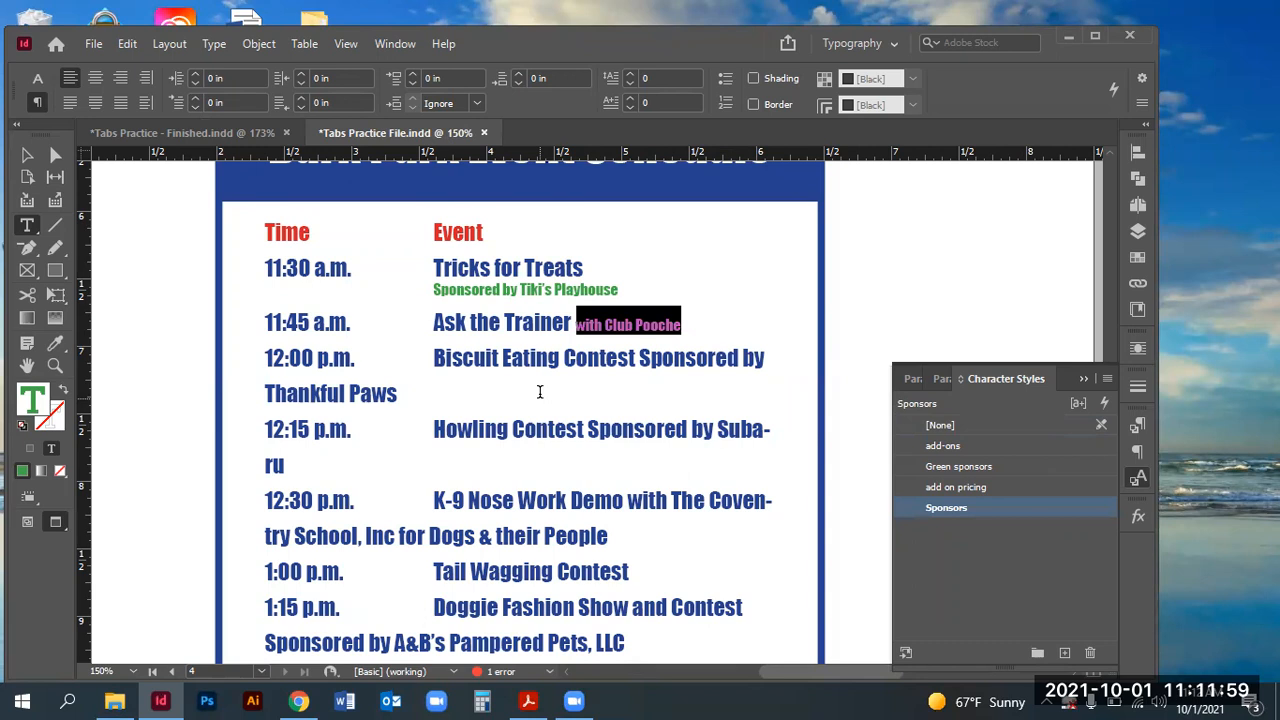
- Apply the Sponsors character style to "Sponsored by Thankful Paws" and to "by Subaru" in the schedule
{"action": "left_click", "coordinate": [627, 364]}
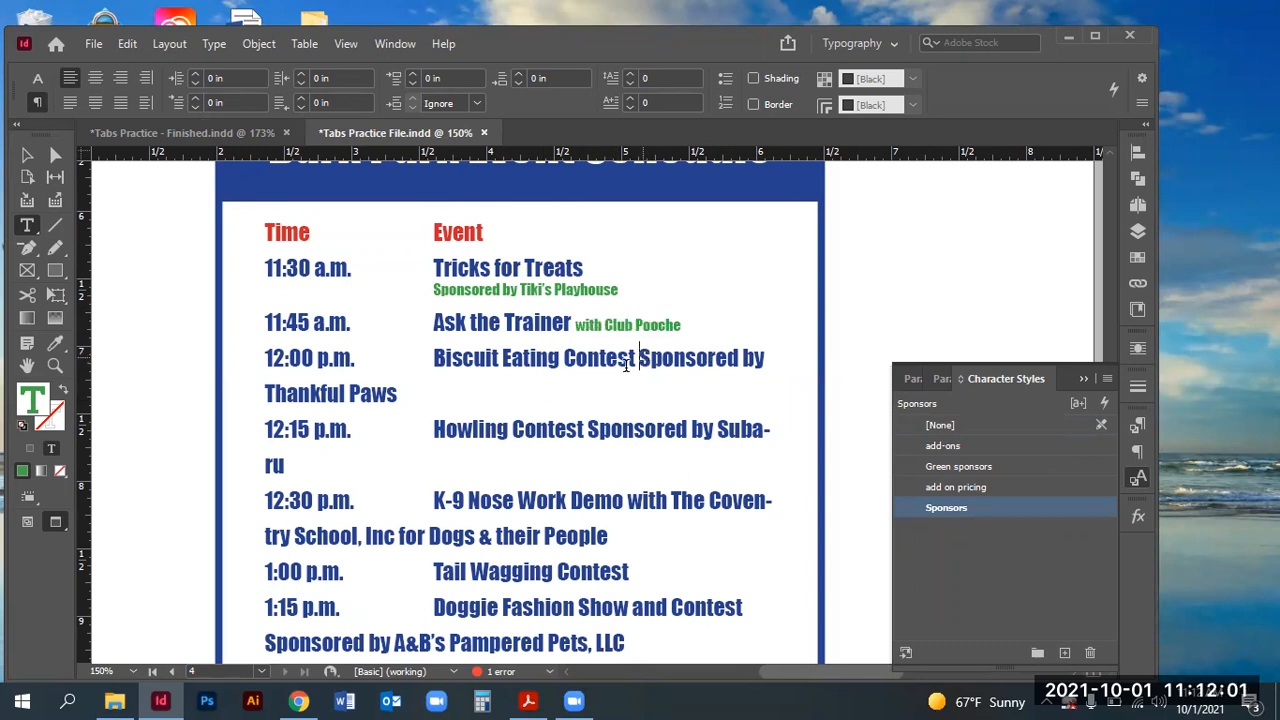
{"action": "left_click_drag", "start_coordinate": [627, 364], "coordinate": [400, 393]}
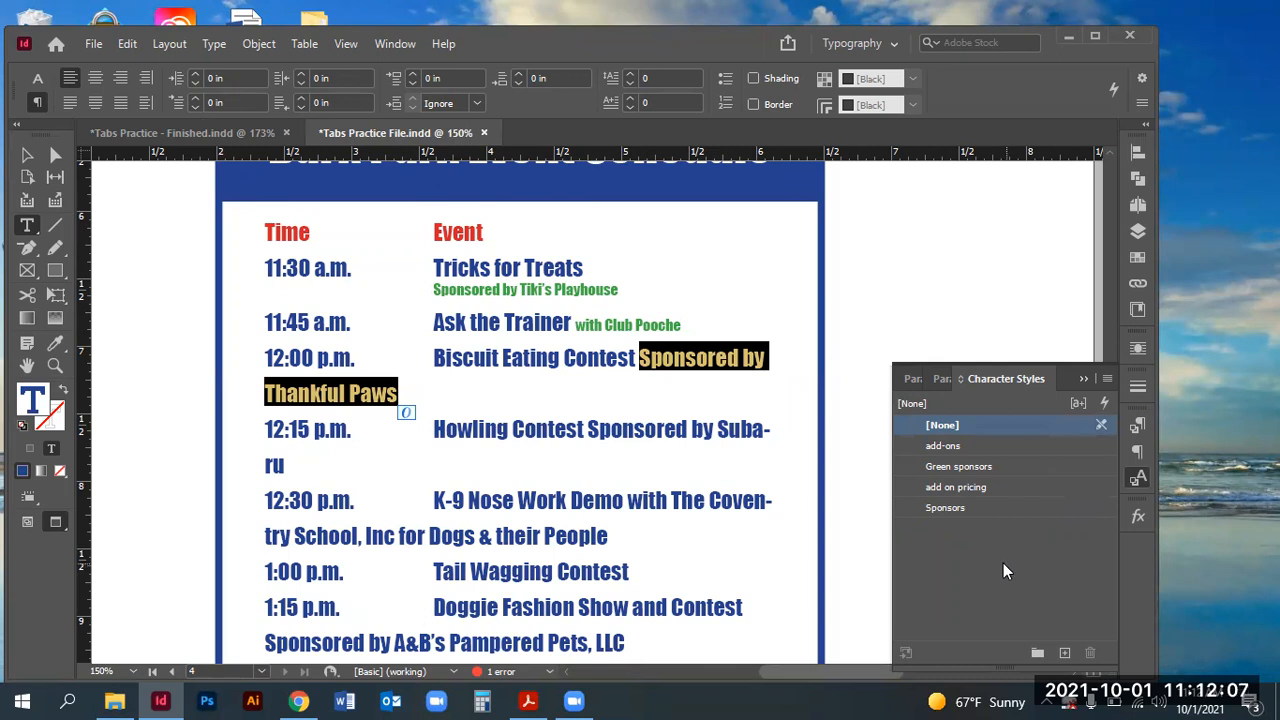
{"action": "left_click", "coordinate": [974, 508]}
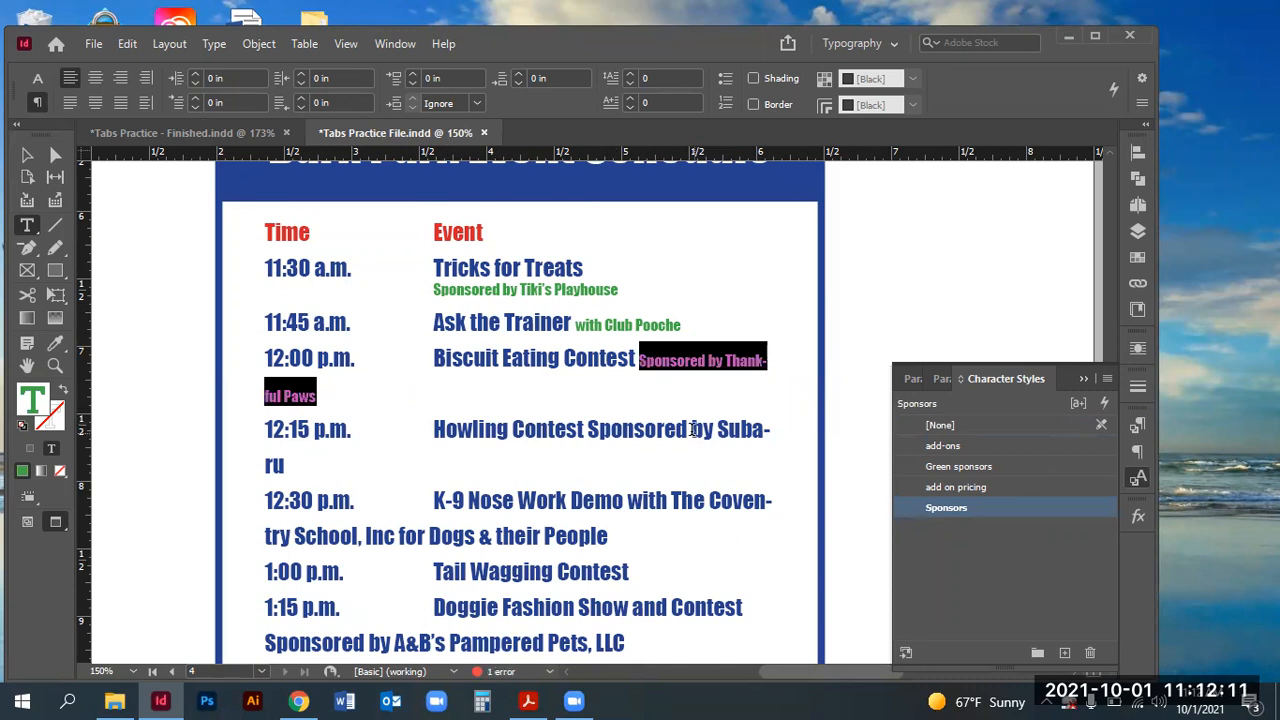
{"action": "left_click_drag", "start_coordinate": [693, 429], "coordinate": [329, 463]}
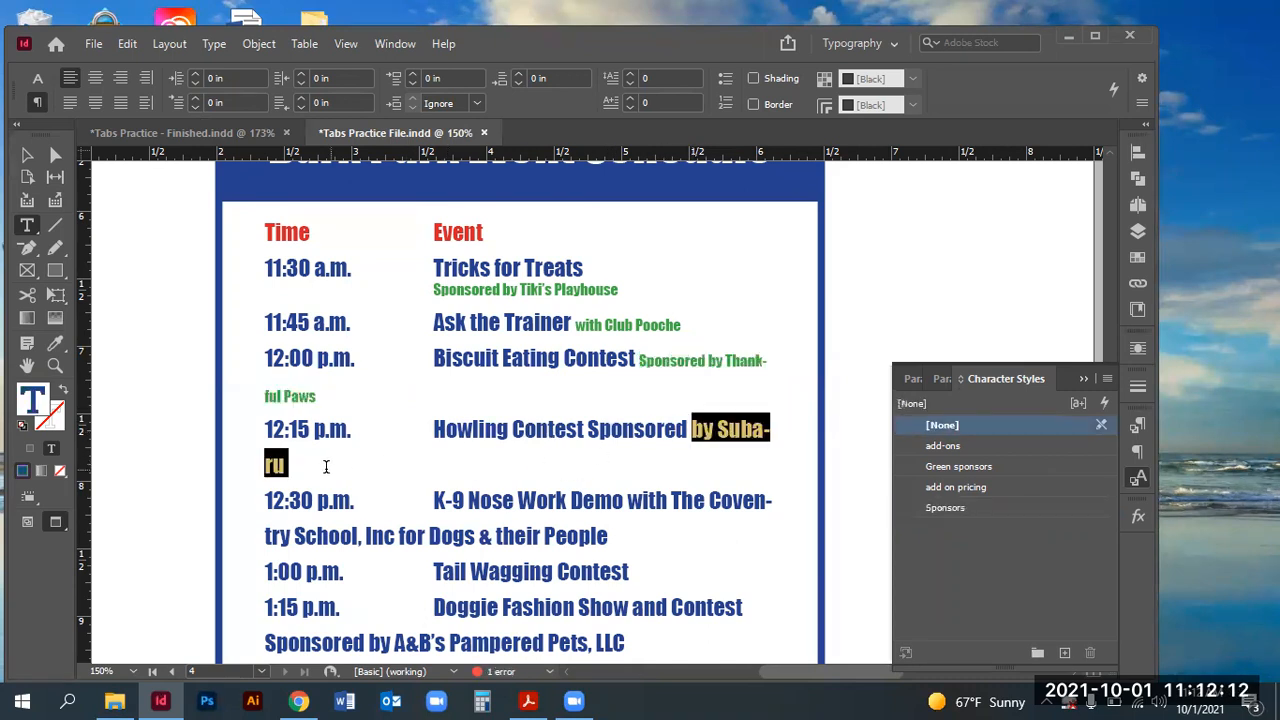
{"action": "left_click", "coordinate": [963, 506]}
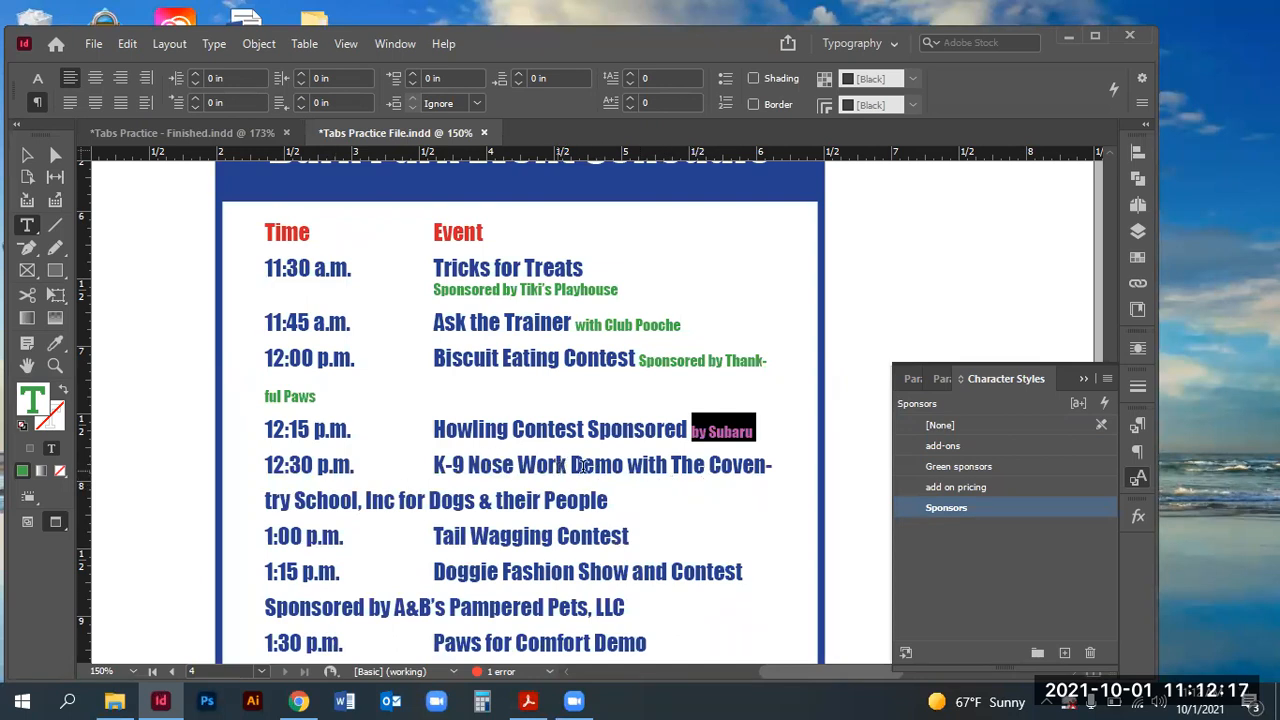
- Check the finished file and apply the Sponsors character style to "with The Coventry School, Inc for Dogs & their People"
{"action": "left_click", "coordinate": [193, 136]}
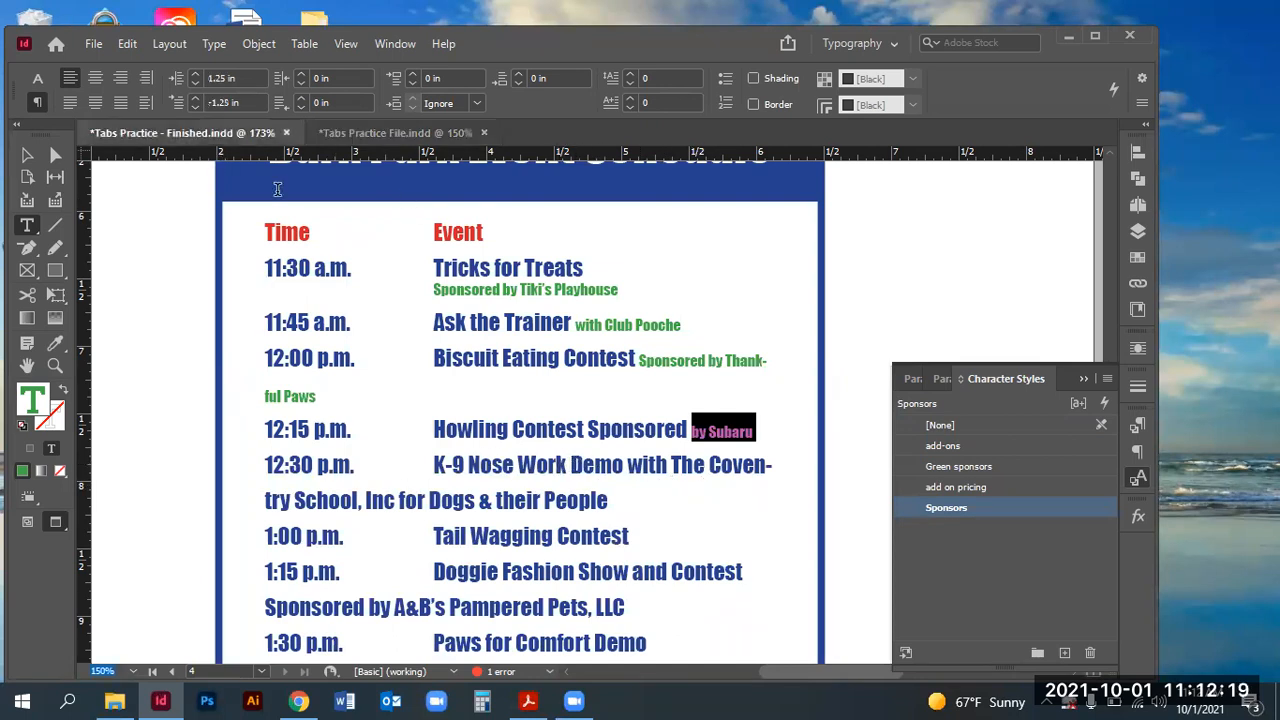
{"action": "left_click", "coordinate": [375, 130]}
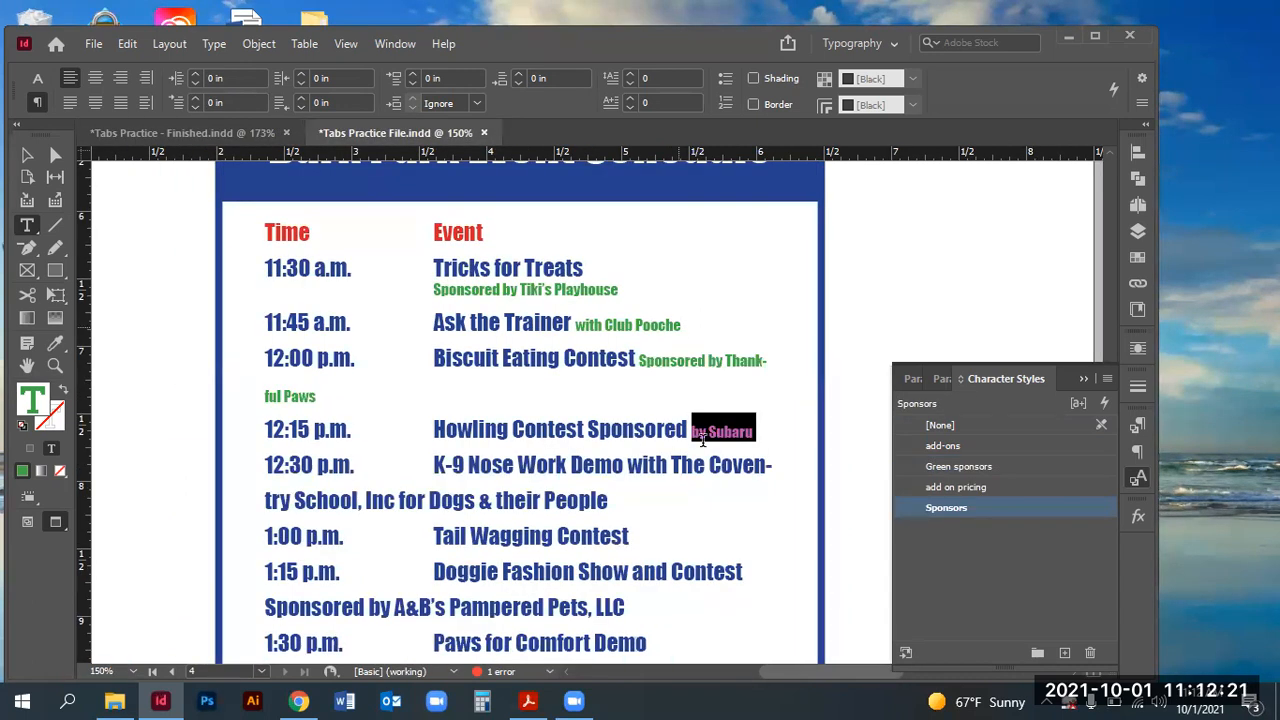
{"action": "left_click_drag", "start_coordinate": [629, 462], "coordinate": [625, 495]}
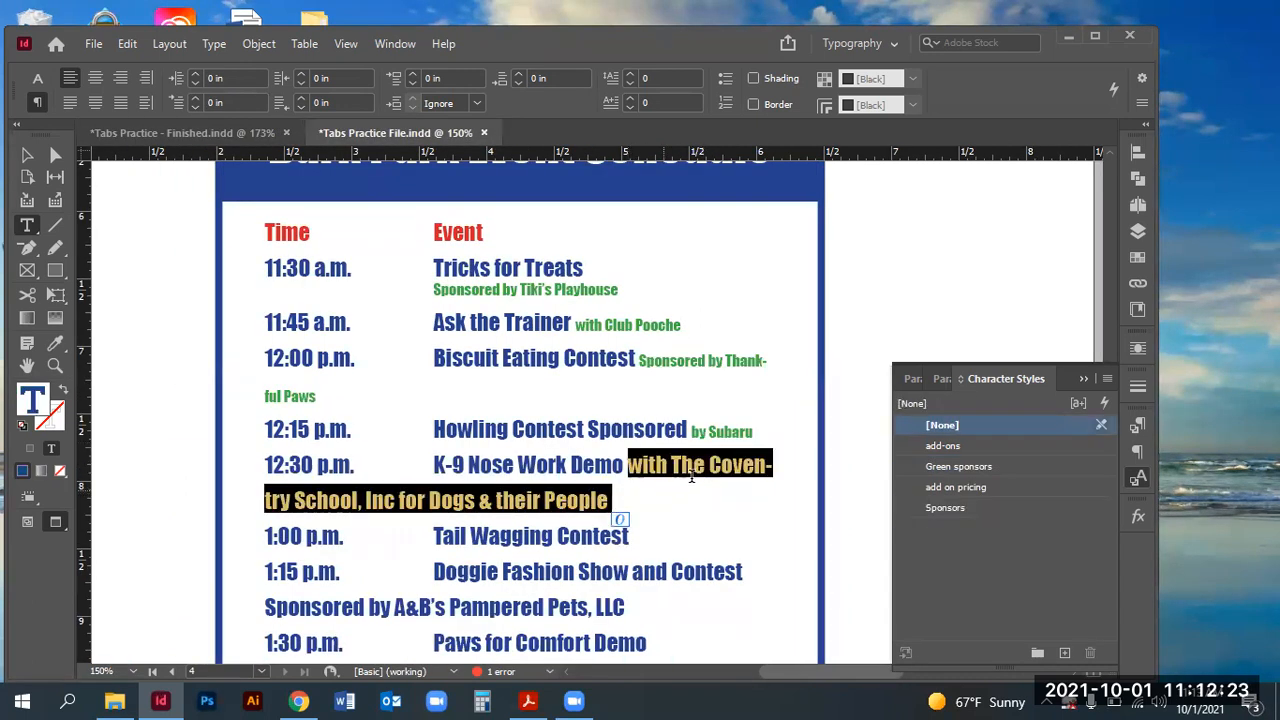
{"action": "left_click", "coordinate": [946, 507]}
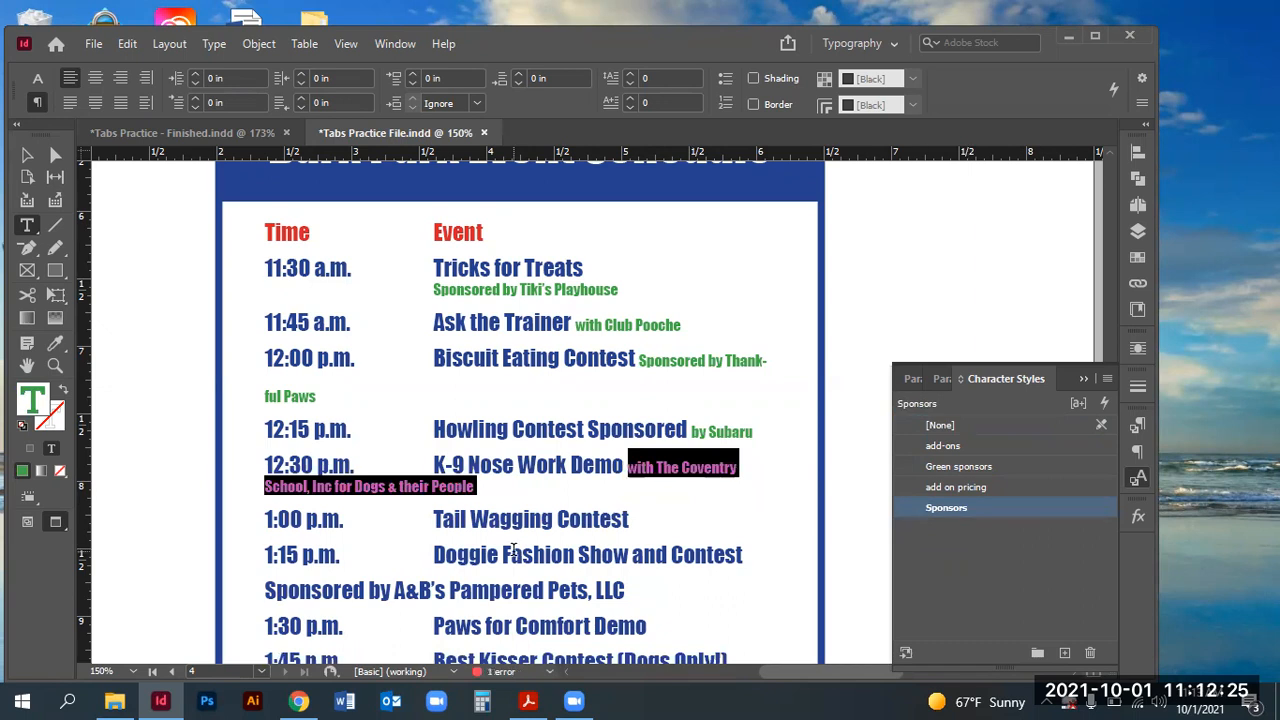
- Apply the Sponsors character style to "Sponsored by A&B's Pampered Pets, LLC", undoing the mistaken add on pricing style on that text
{"action": "scroll", "coordinate": [575, 558], "scroll_direction": "down", "scroll_amount": 1}
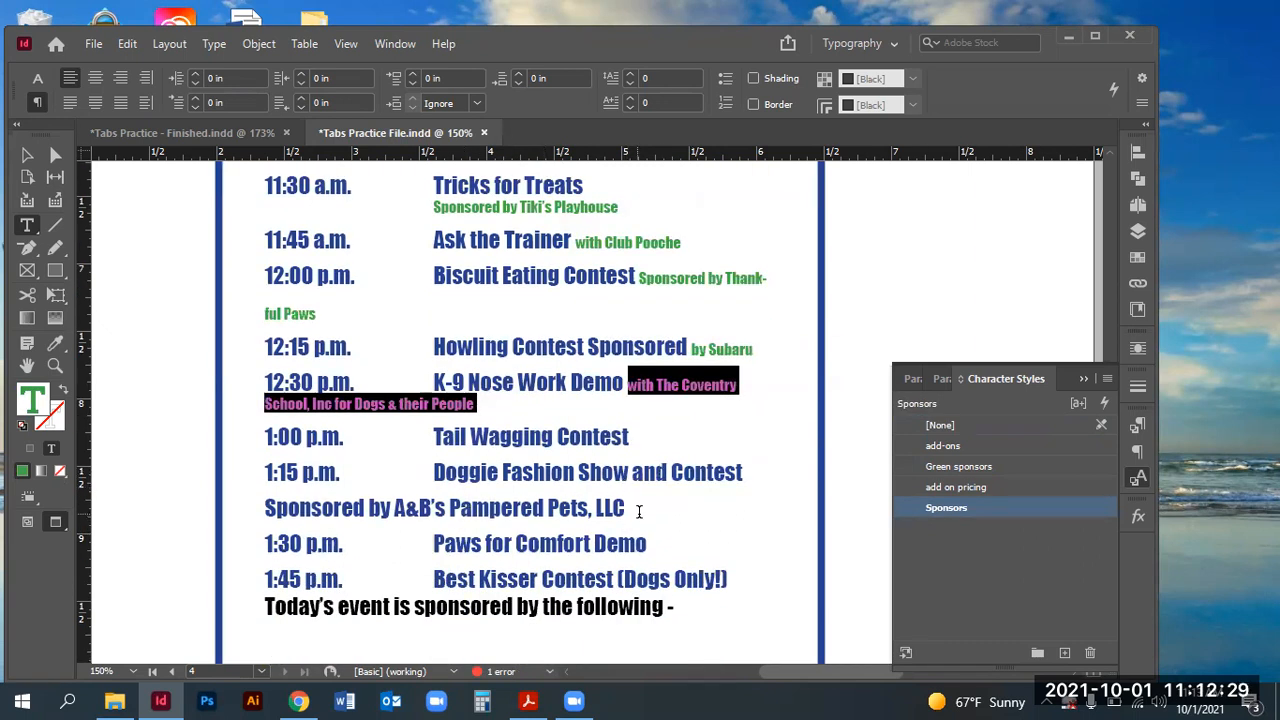
{"action": "left_click_drag", "start_coordinate": [628, 508], "coordinate": [240, 516]}
{"action": "left_click", "coordinate": [950, 489]}
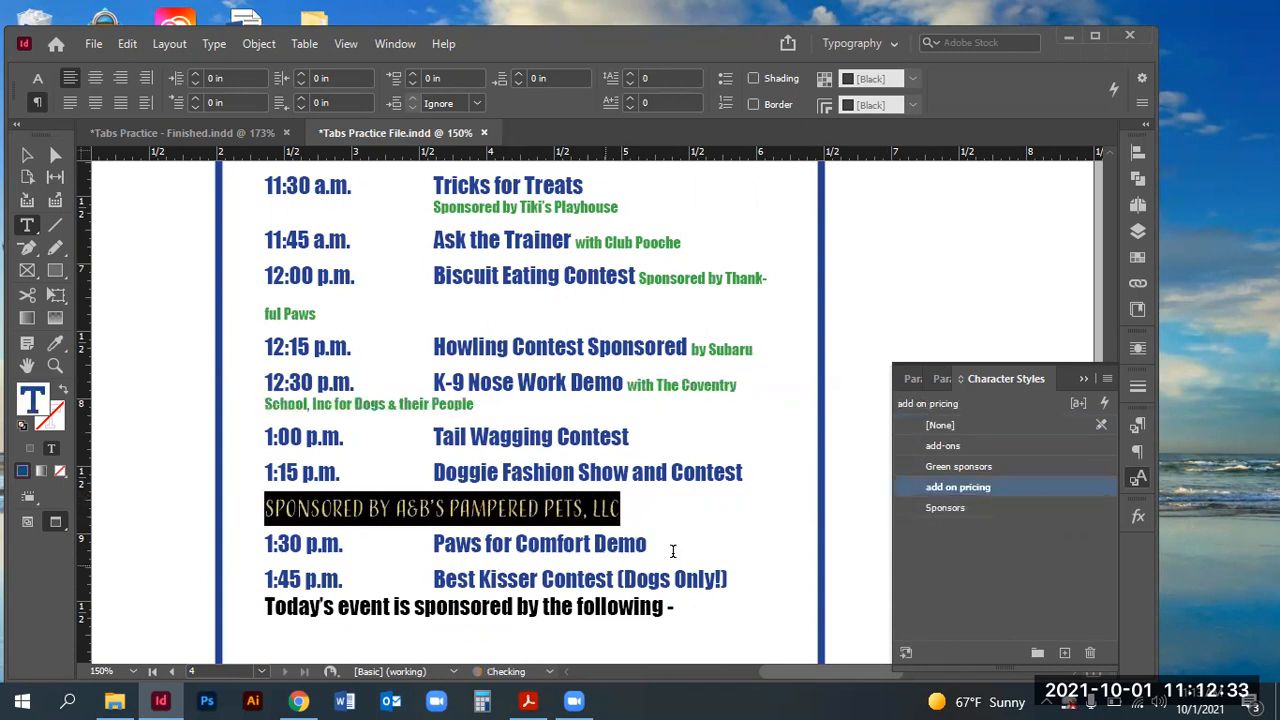
{"action": "left_click", "coordinate": [964, 505]}
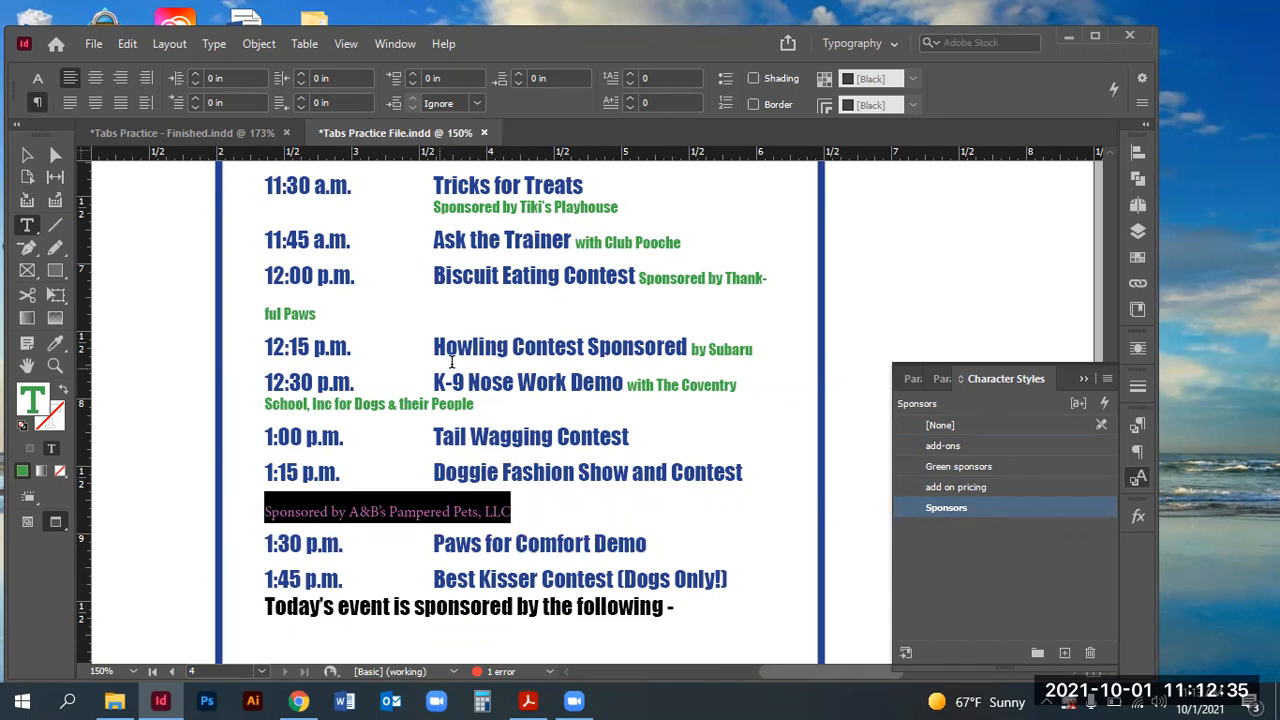
{"action": "left_click", "coordinate": [180, 133]}
{"action": "left_click", "coordinate": [386, 133]}
{"action": "left_click", "coordinate": [1010, 508]}
{"action": "left_click", "coordinate": [557, 486]}
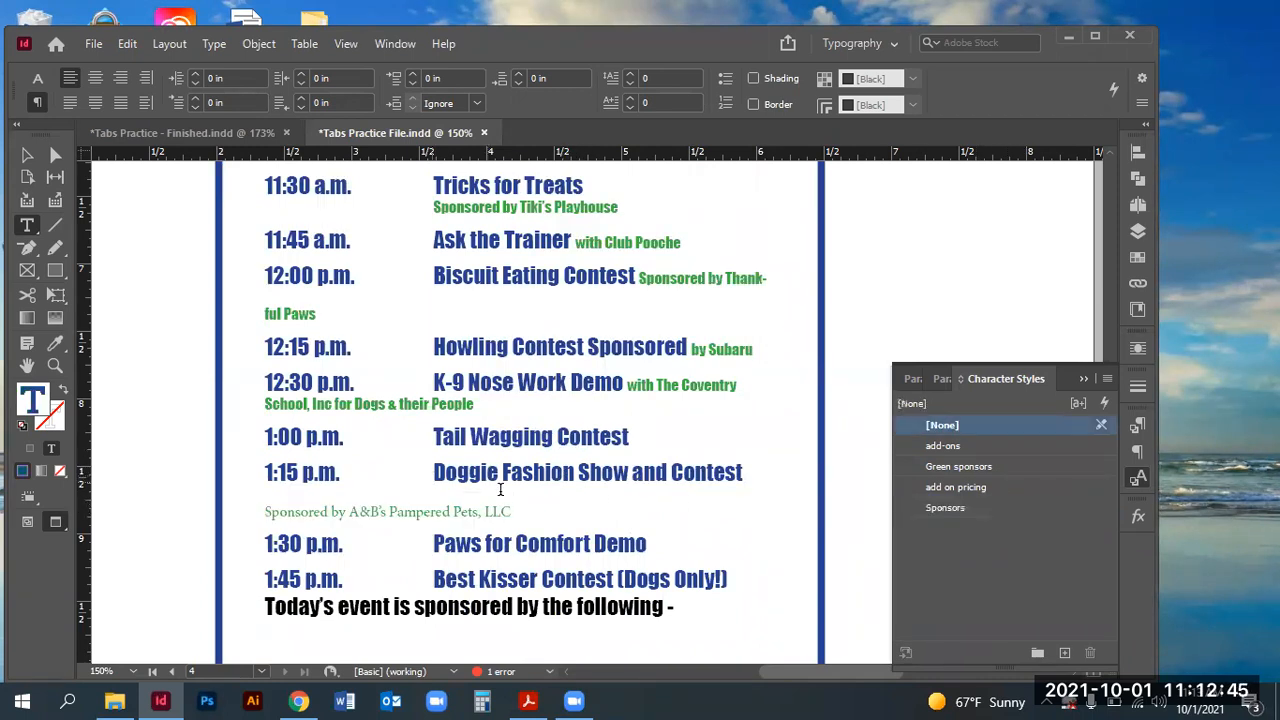
{"action": "left_click", "coordinate": [507, 507]}
{"action": "key", "text": "ctrl+z"}
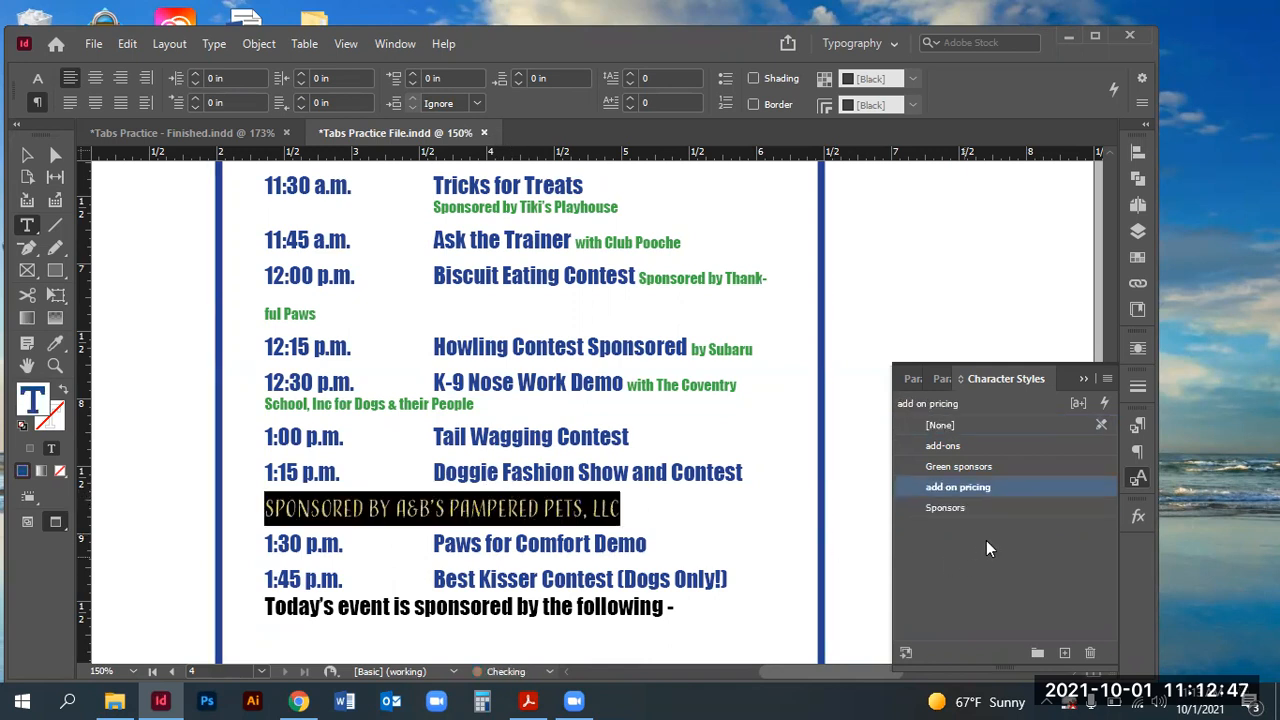
{"action": "key", "text": "ctrl+z"}
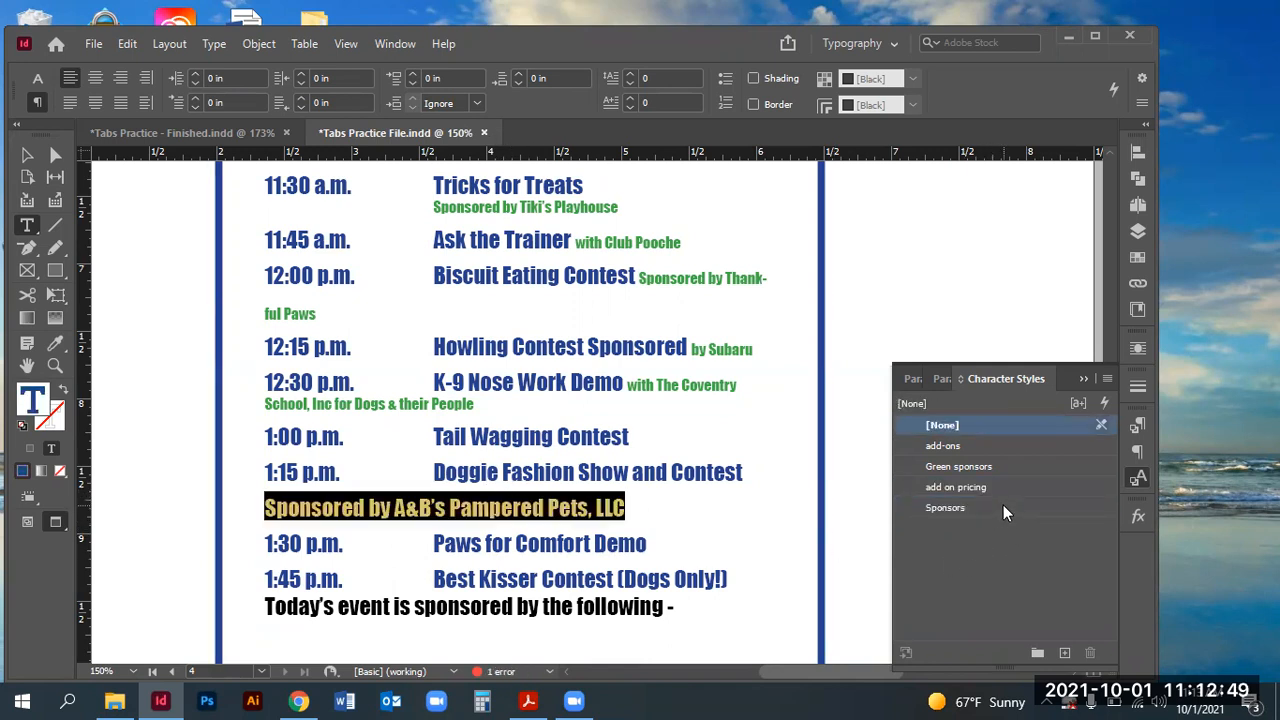
{"action": "left_click", "coordinate": [1005, 508]}
- Break "Sponsored by Thankful Paws" onto its own line below Biscuit Eating Contest and reapply the Sponsors character style to the whole line
{"action": "left_click", "coordinate": [504, 472]}
{"action": "scroll", "coordinate": [776, 428], "scroll_direction": "up", "scroll_amount": 2}
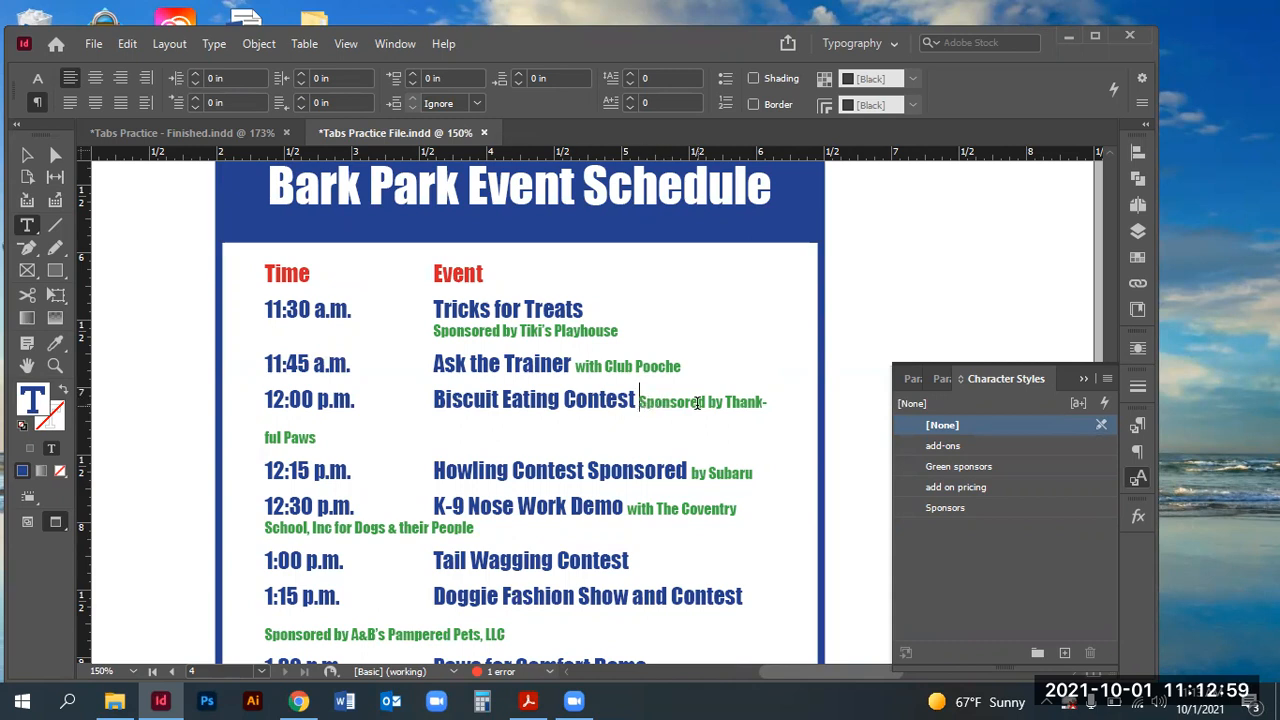
{"action": "key", "text": "Return"}
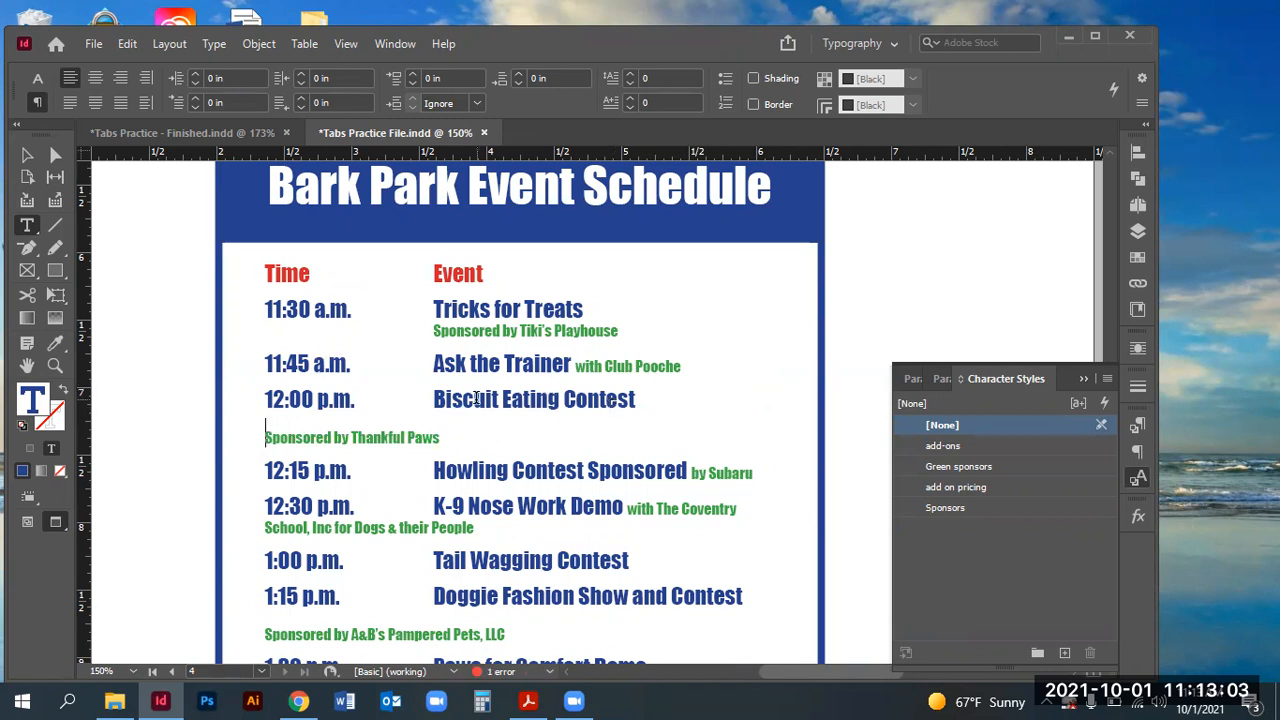
{"action": "triple_click", "coordinate": [336, 438]}
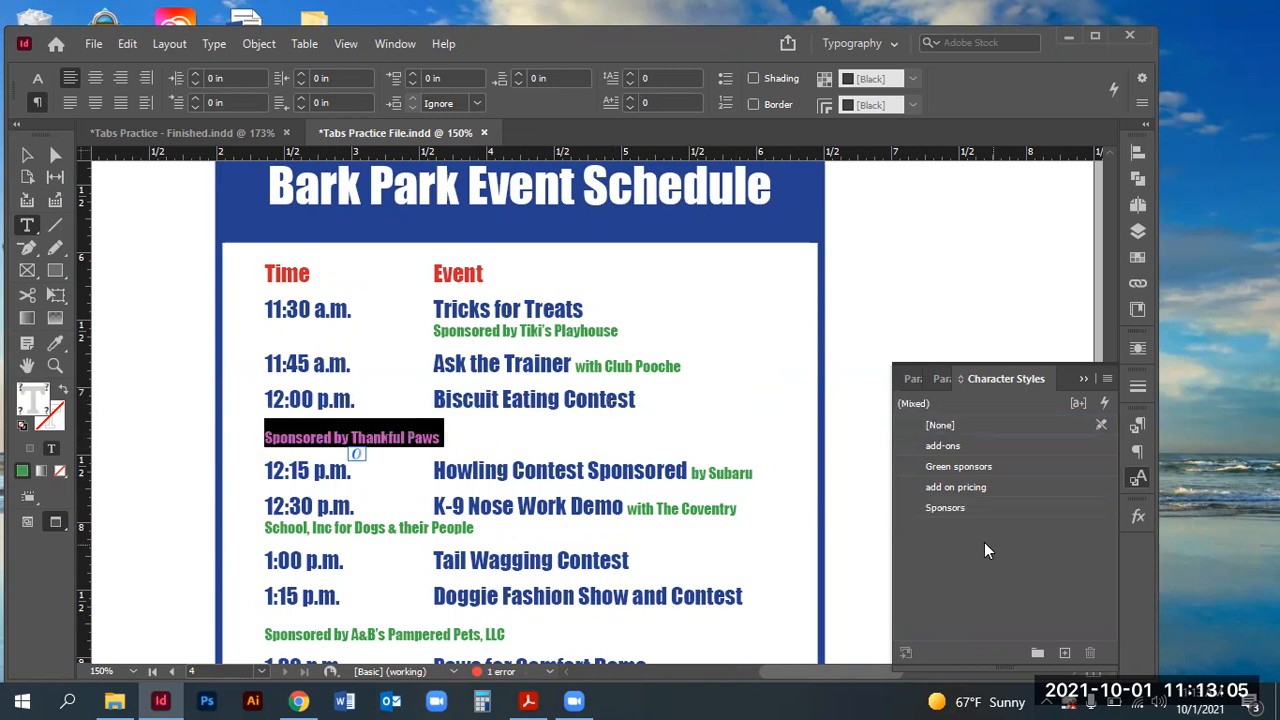
{"action": "left_click", "coordinate": [1016, 510]}
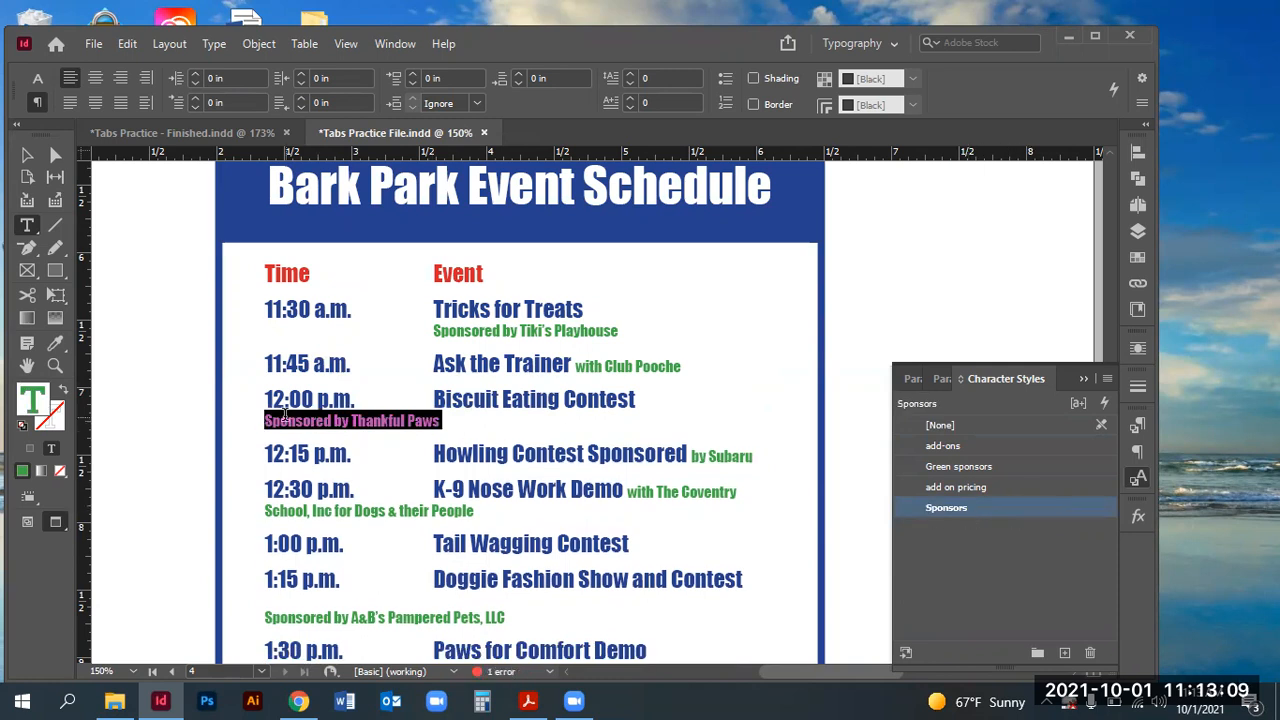
- Apply the Time and event info paragraph style from the Dog Park Schedule group to the "Sponsored by Thankful Paws" line
{"action": "left_click", "coordinate": [940, 378]}
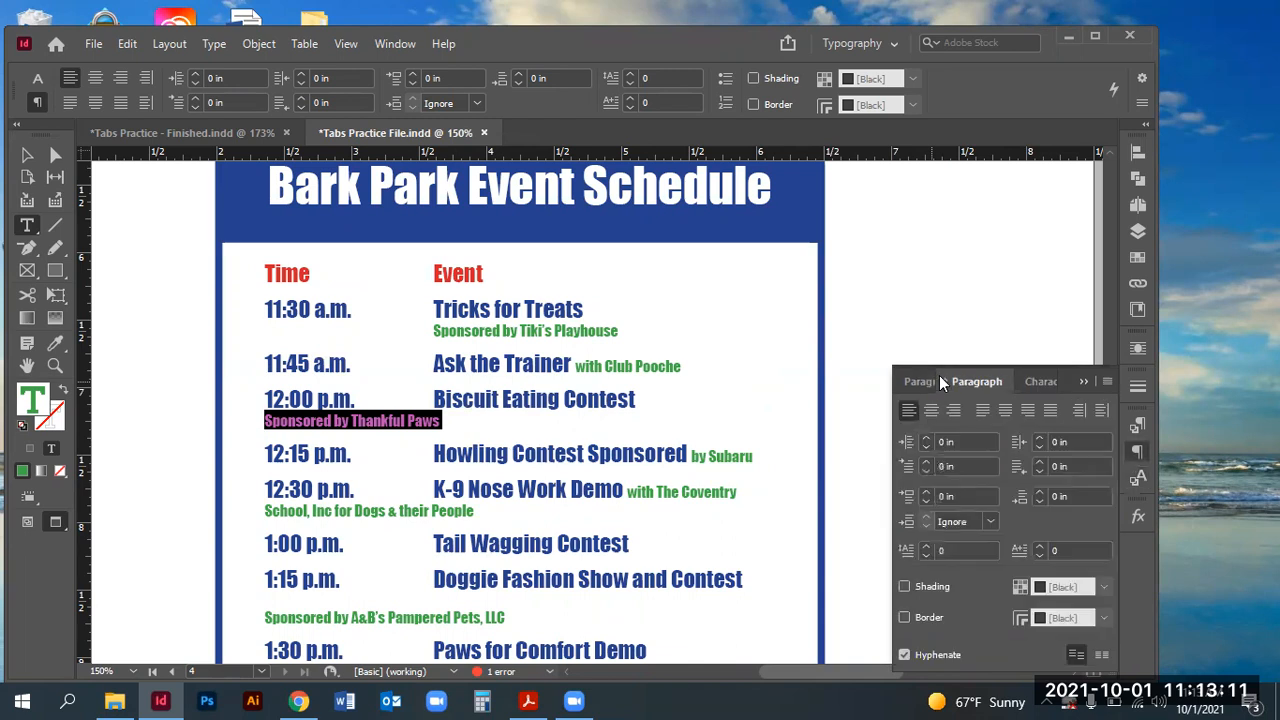
{"action": "left_click", "coordinate": [922, 380]}
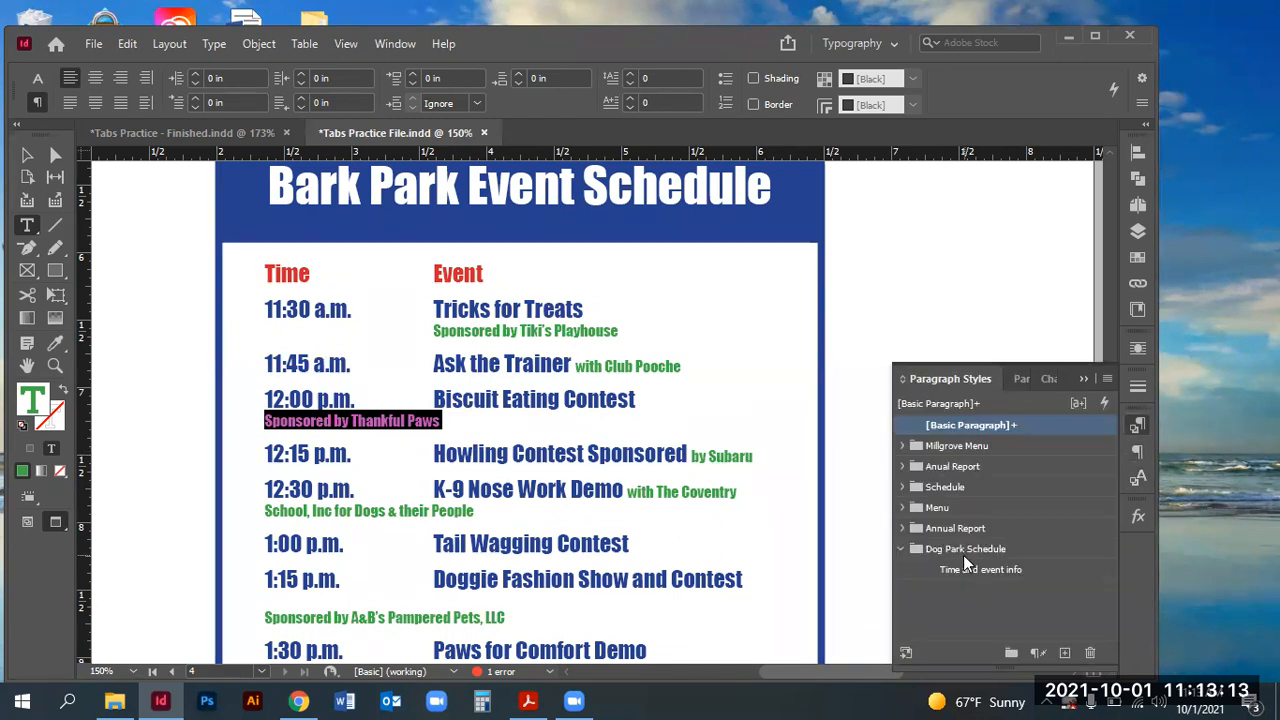
{"action": "left_click", "coordinate": [984, 569]}
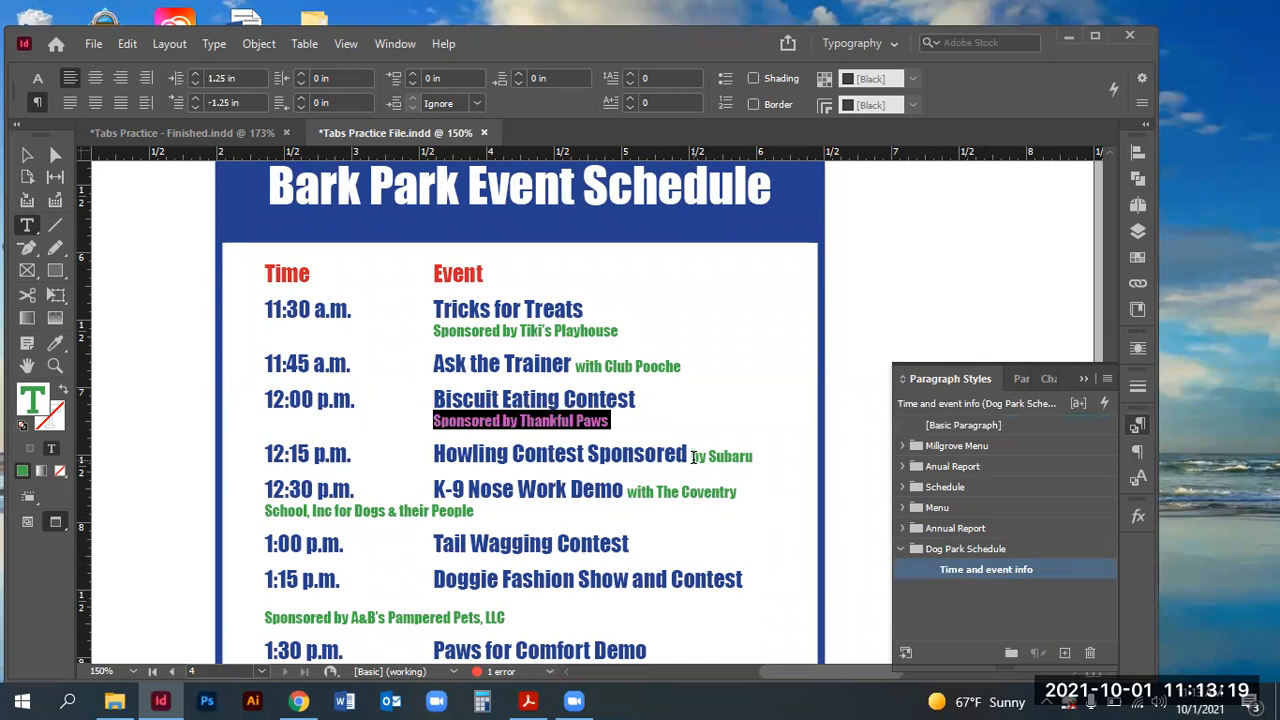
- Check the finished file and apply the Sponsors character style to the word "Sponsored" in the Howling Contest line
{"action": "left_click", "coordinate": [137, 131]}
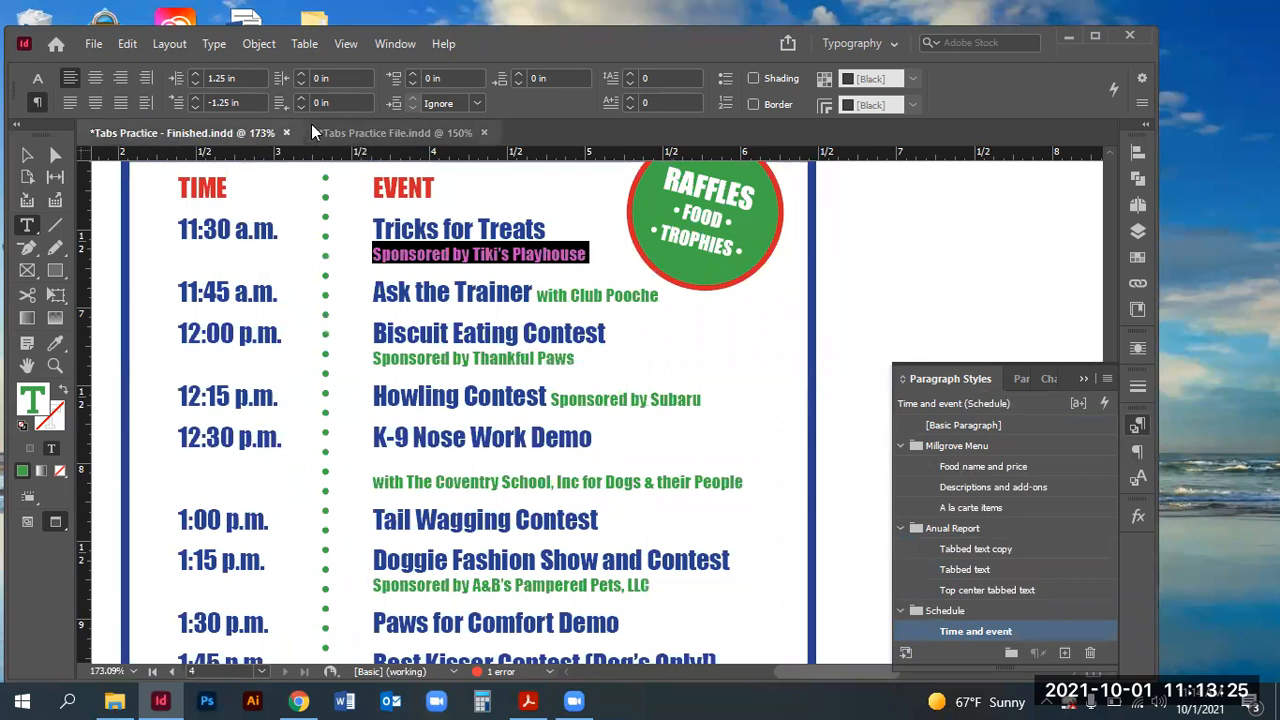
{"action": "left_click", "coordinate": [362, 131]}
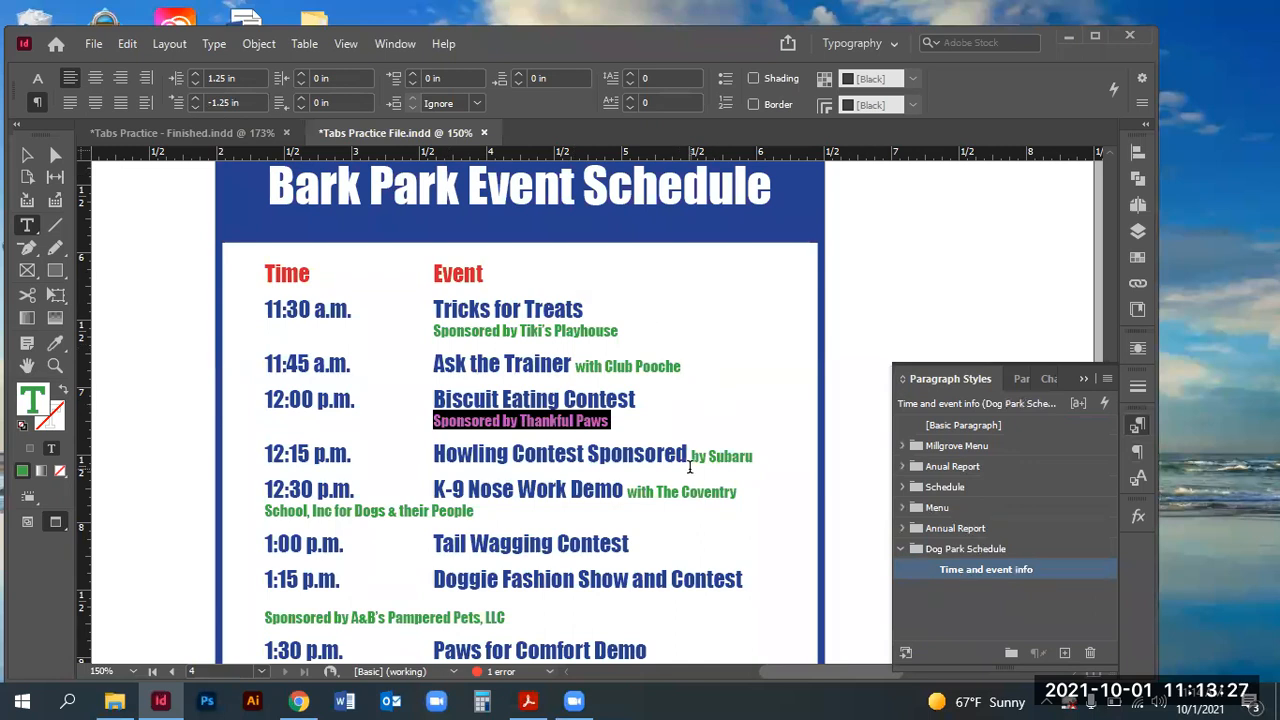
{"action": "left_click_drag", "start_coordinate": [587, 453], "coordinate": [688, 455]}
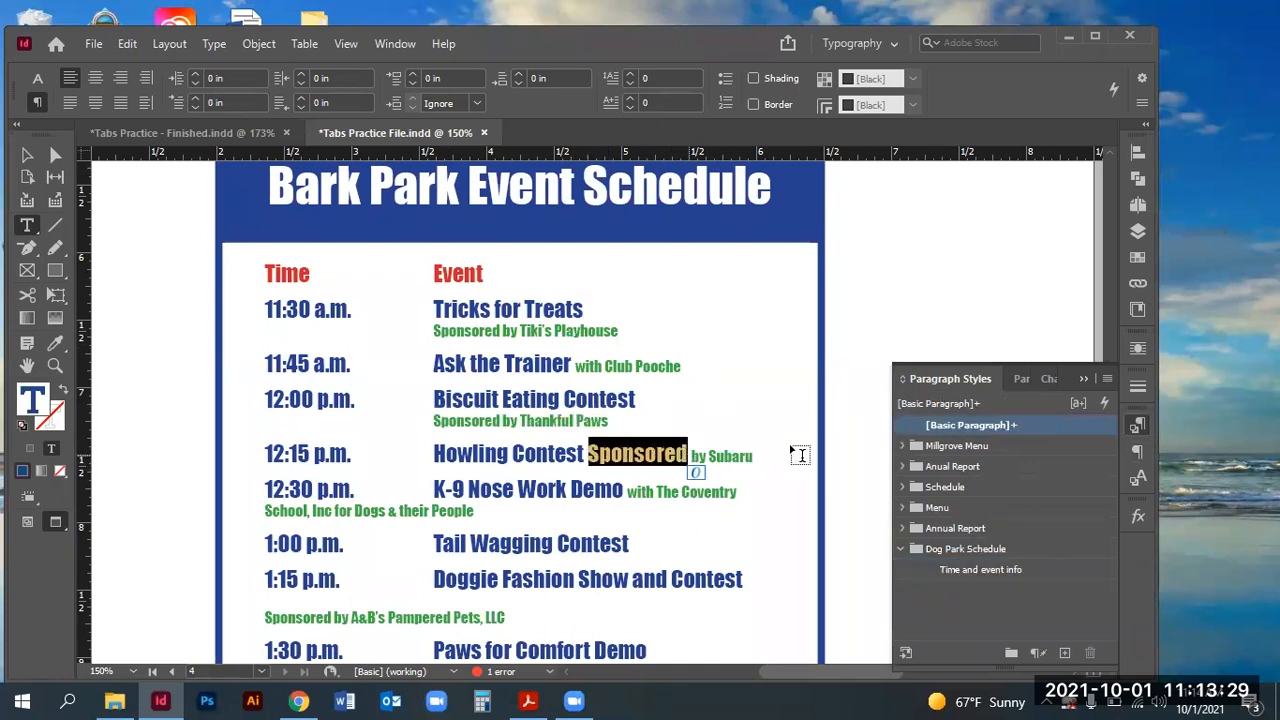
{"action": "left_click", "coordinate": [1138, 479]}
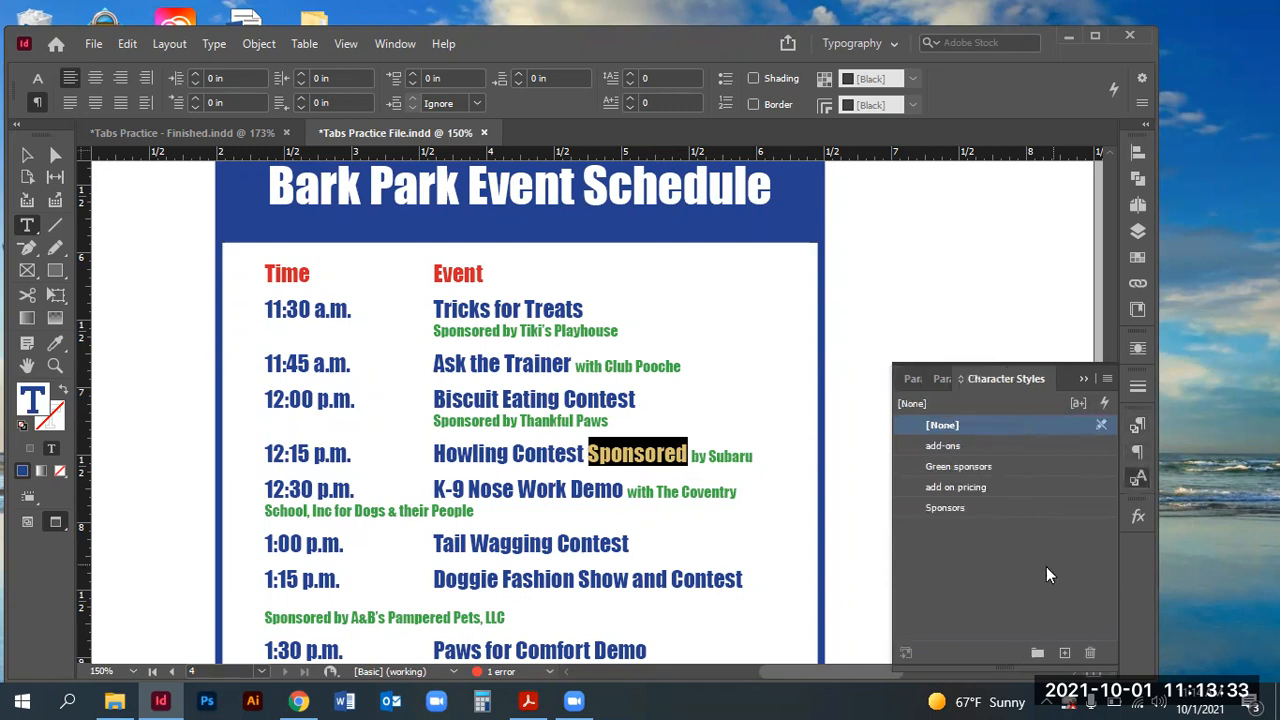
{"action": "left_click", "coordinate": [945, 508]}
- Break the Coventry School text onto its own line below K-9 Nose Work Demo and apply the Time and event info paragraph style
{"action": "left_click", "coordinate": [800, 468]}
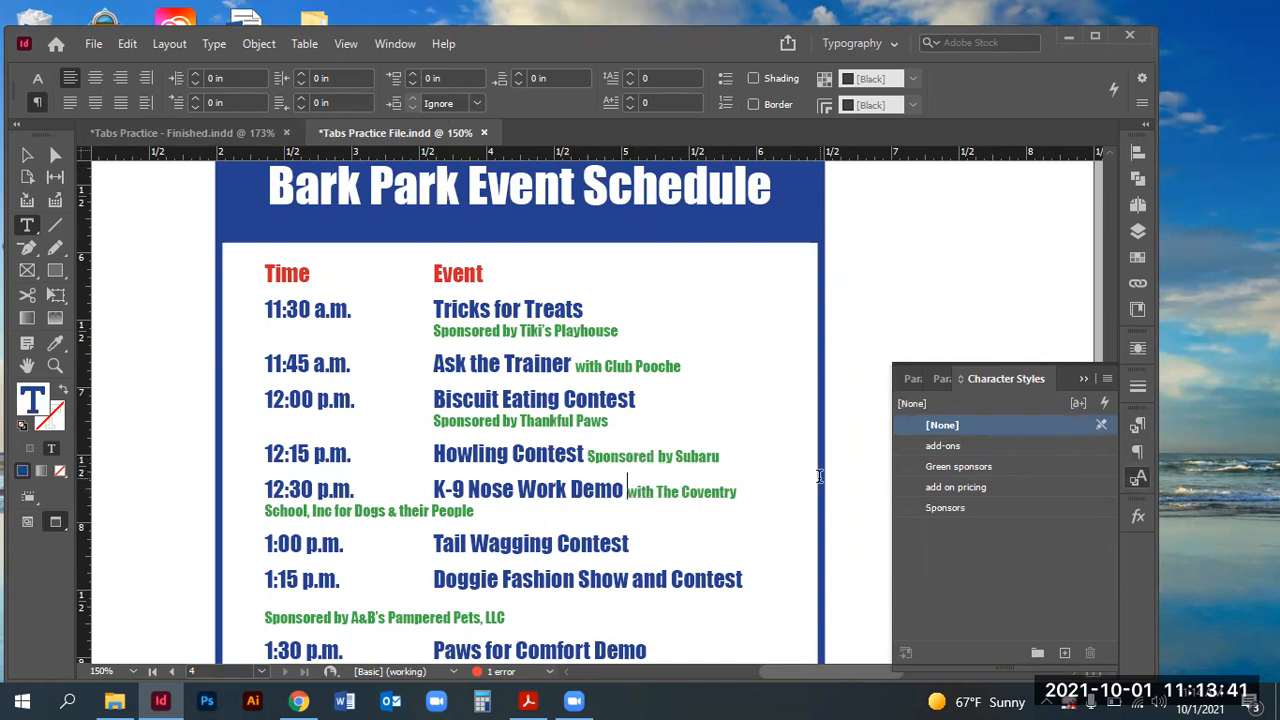
{"action": "key", "text": "shift+Return"}
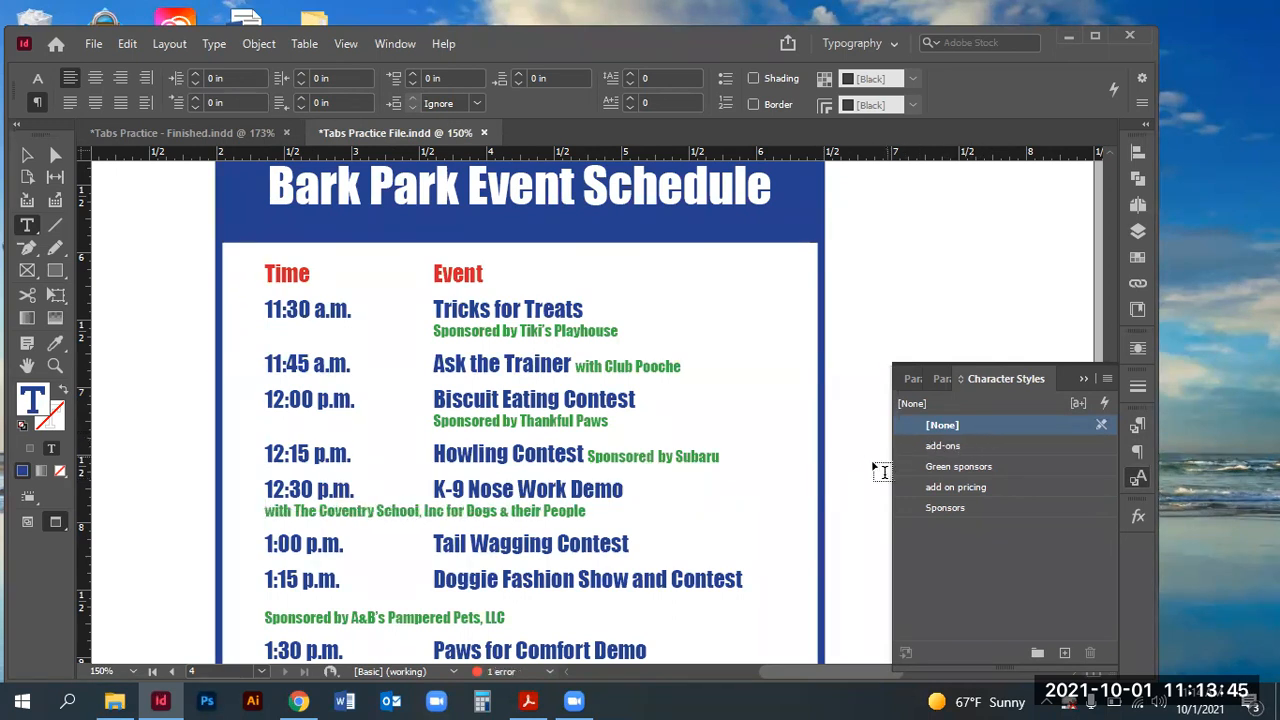
{"action": "left_click", "coordinate": [903, 378]}
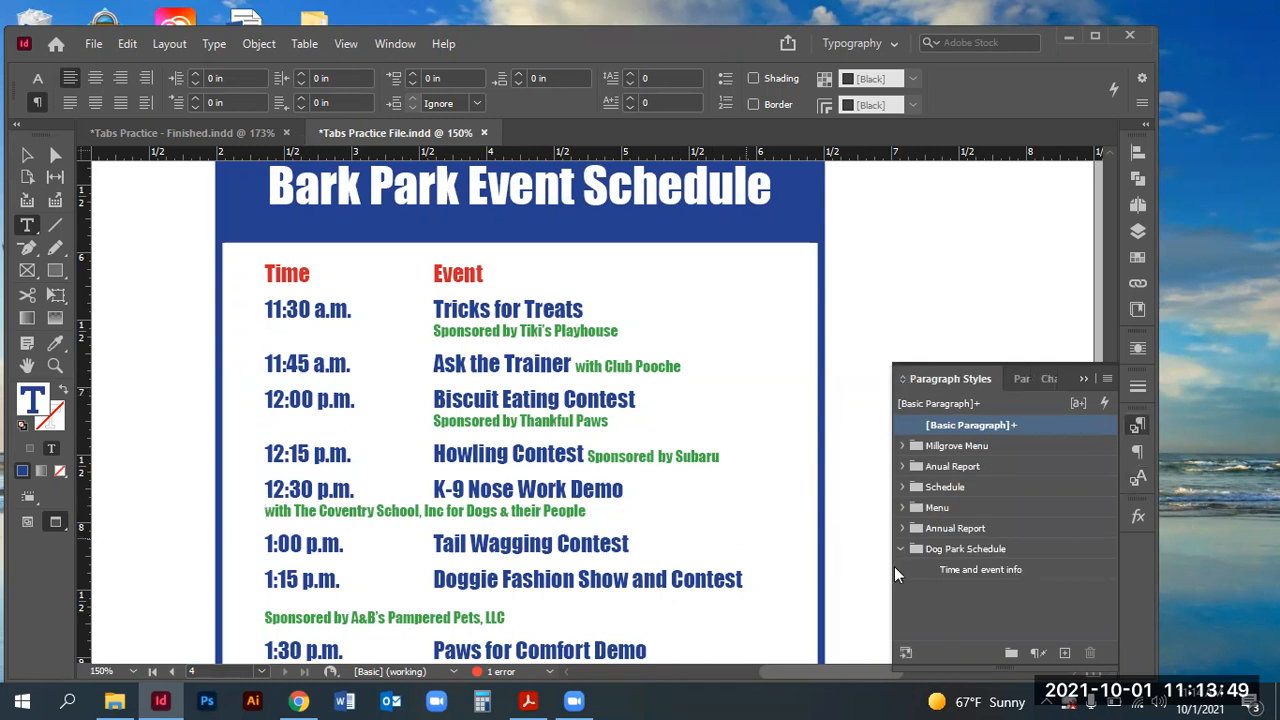
{"action": "left_click", "coordinate": [991, 569]}
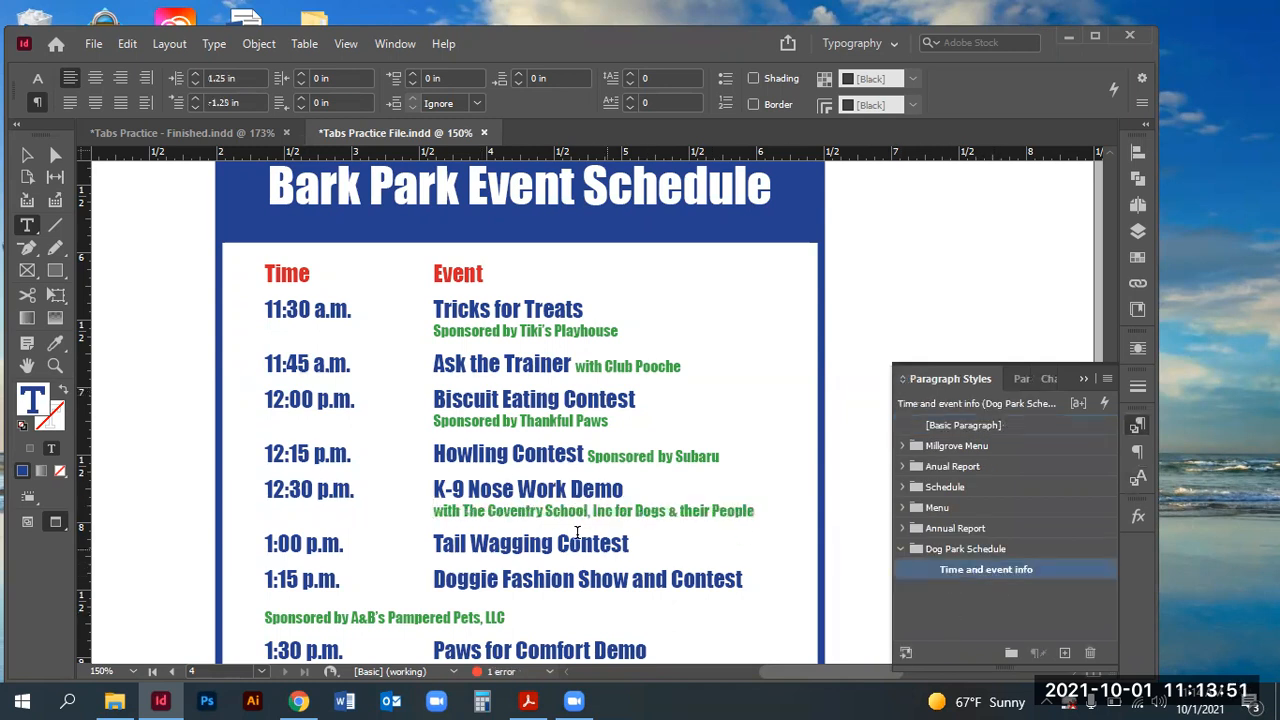
- Apply the Time and event info paragraph style to the "Sponsored by A&B's Pampered Pets, LLC" line and reapply the Sponsors character style to all of it
{"action": "scroll", "coordinate": [577, 530], "scroll_direction": "down", "scroll_amount": 2}
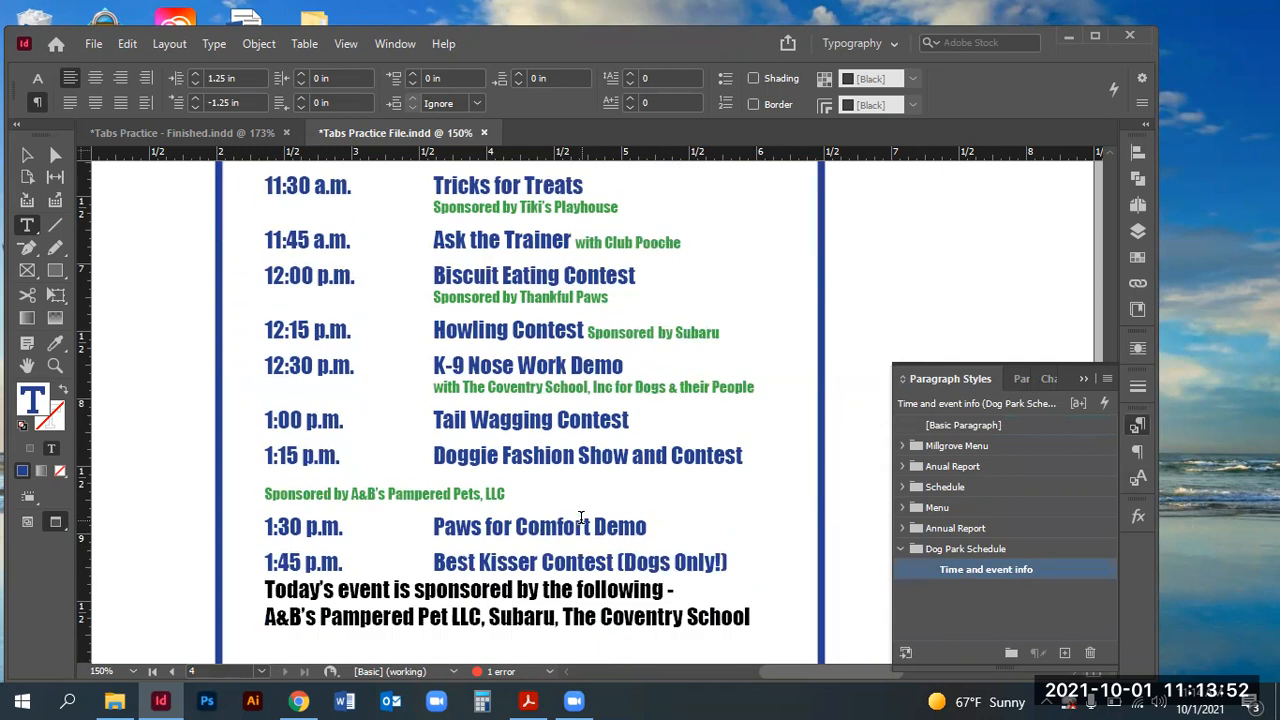
{"action": "left_click", "coordinate": [268, 493]}
{"action": "left_click", "coordinate": [999, 570]}
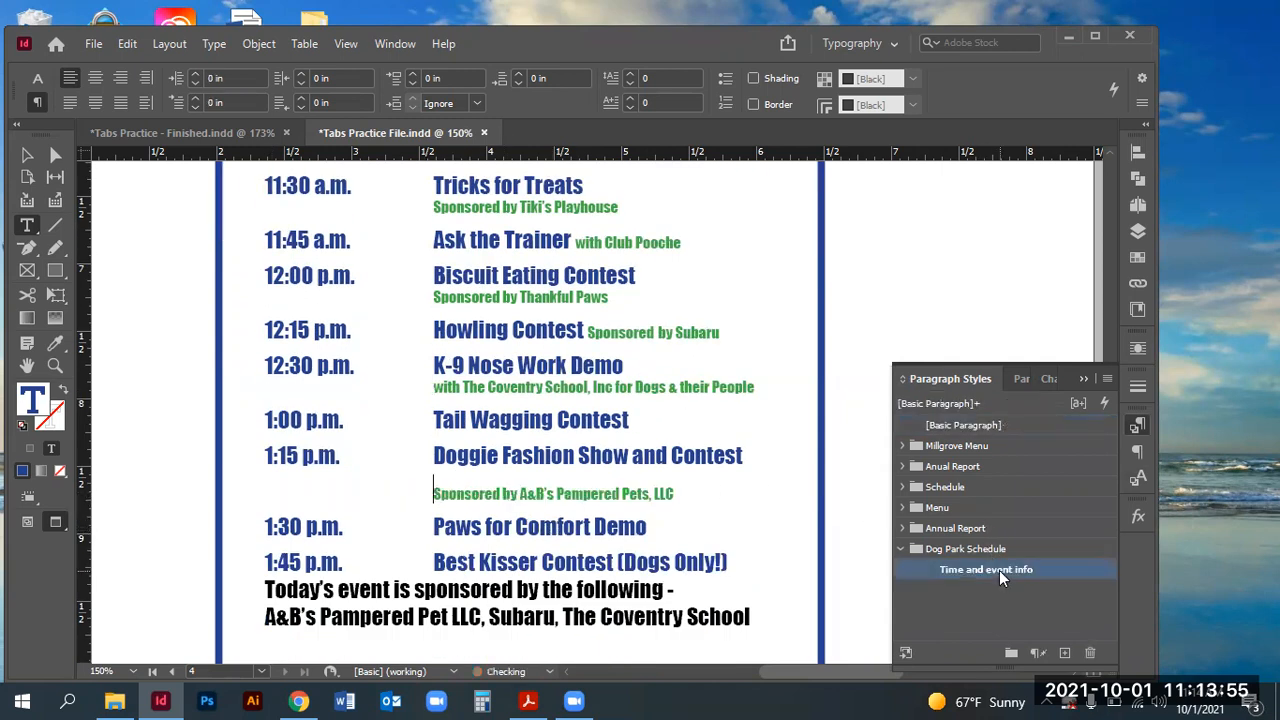
{"action": "triple_click", "coordinate": [504, 494]}
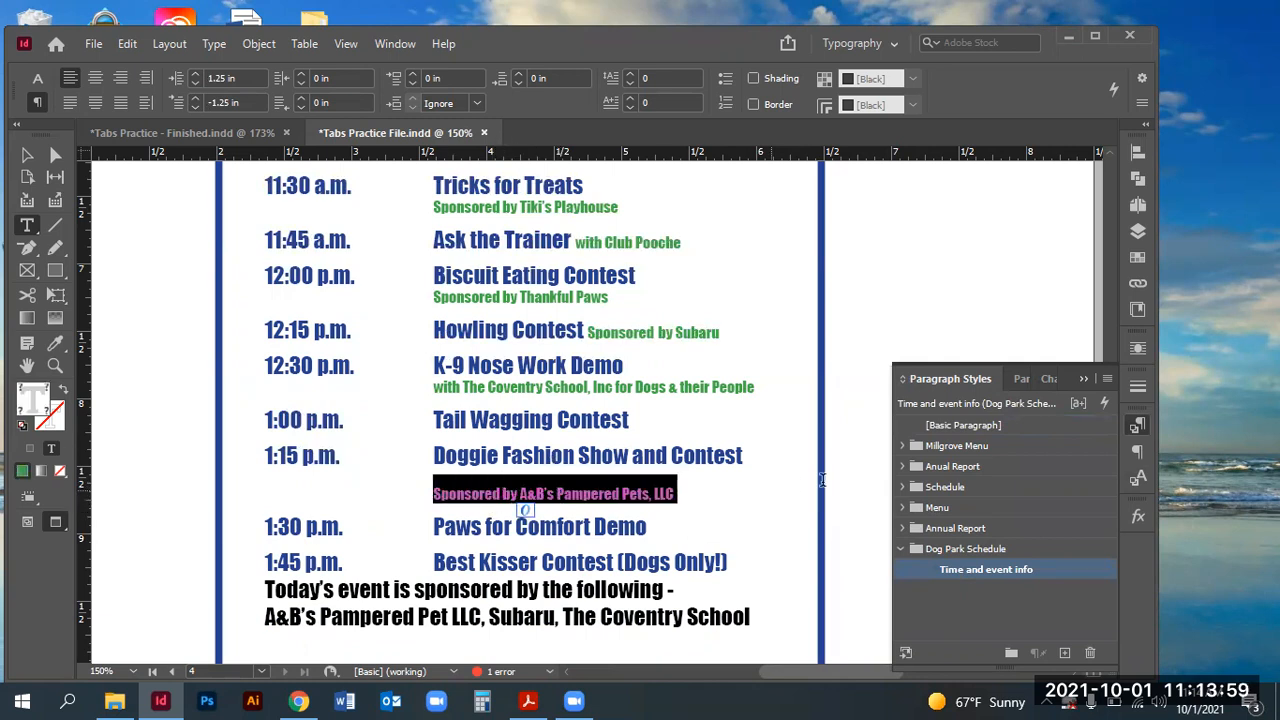
{"action": "left_click", "coordinate": [1140, 478]}
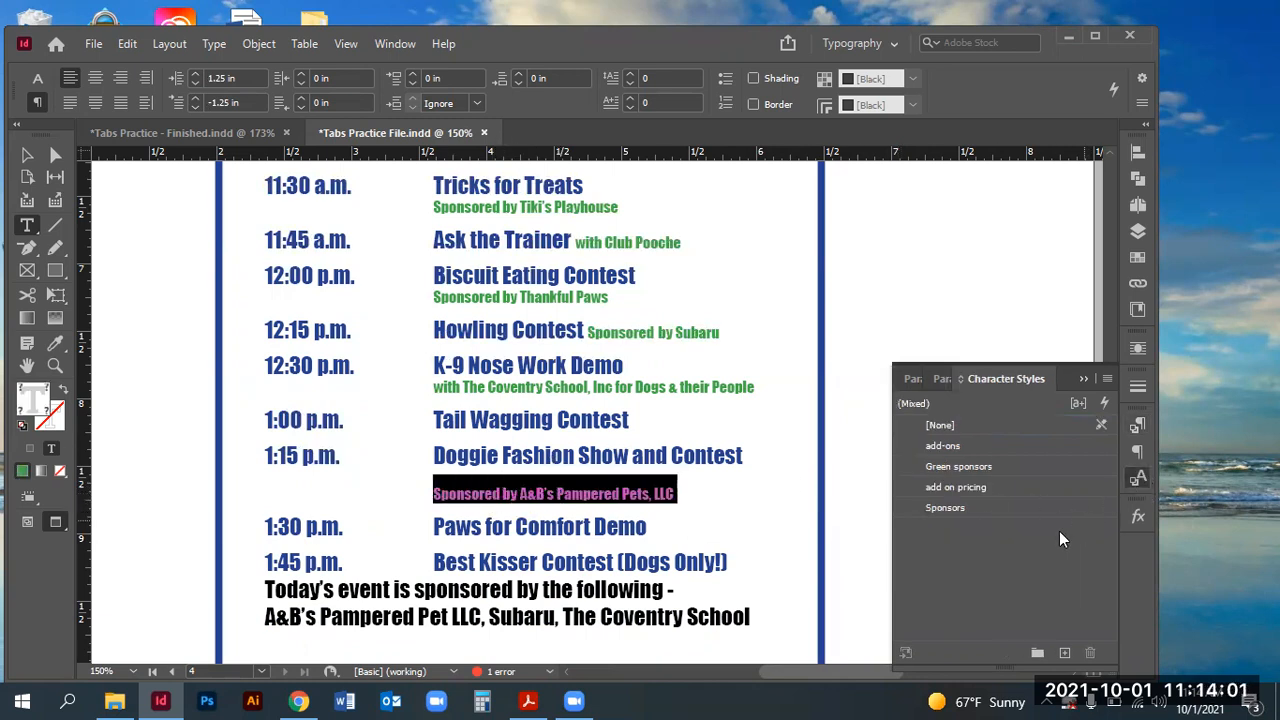
{"action": "left_click", "coordinate": [948, 508]}
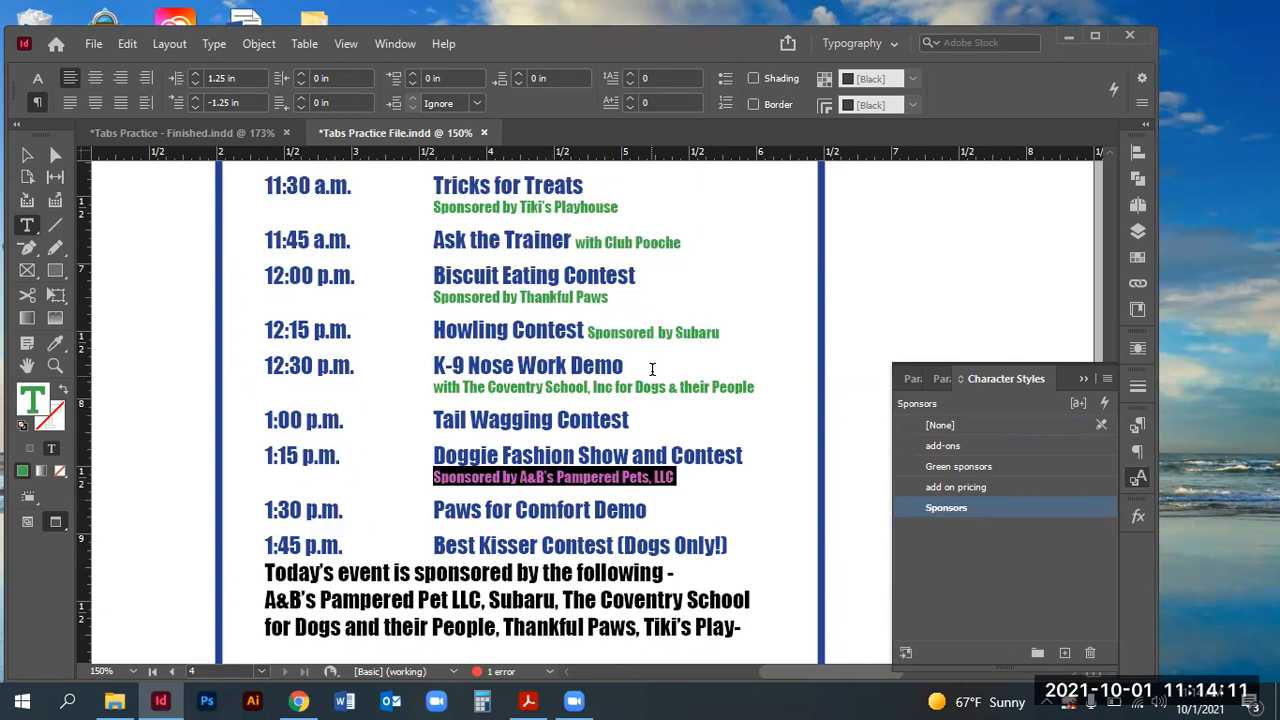
- Draw a vertical line about 3.22 in long between the Time and Event columns, from below the blue header to the 1:45 p.m. row
{"action": "scroll", "coordinate": [538, 354], "scroll_direction": "up", "scroll_amount": 3}
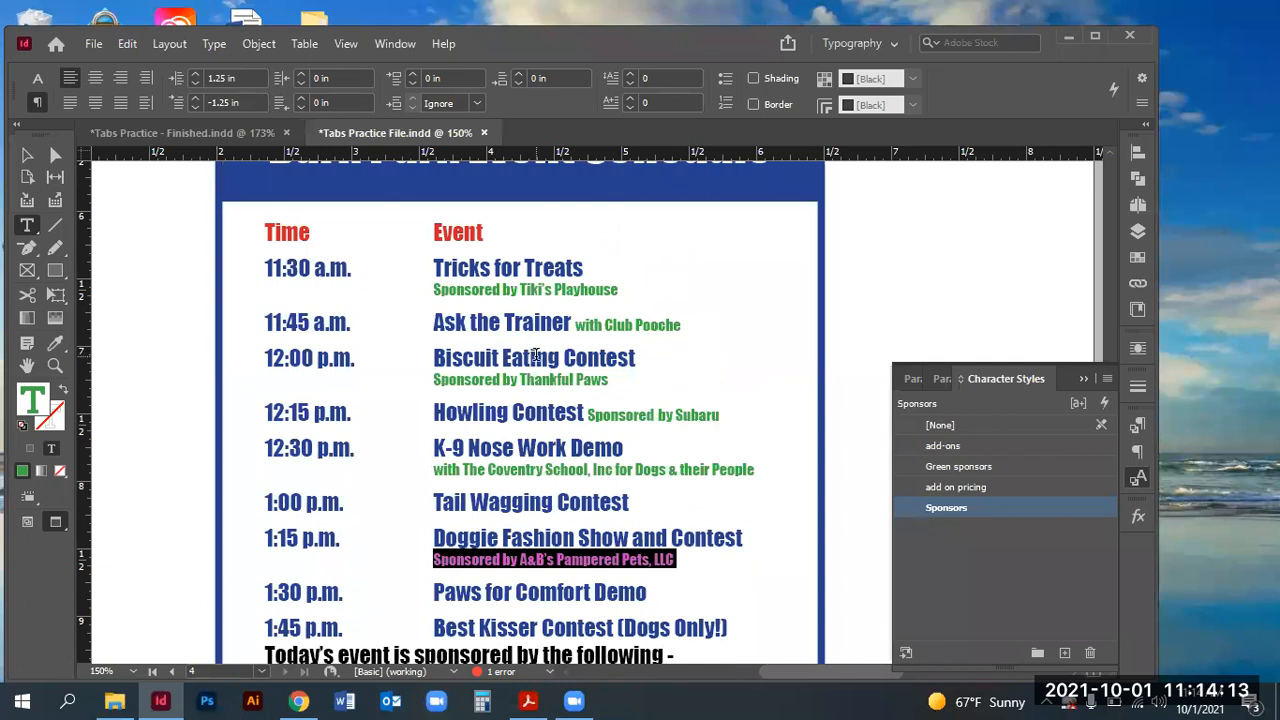
{"action": "scroll", "coordinate": [536, 355], "scroll_direction": "down", "scroll_amount": 3}
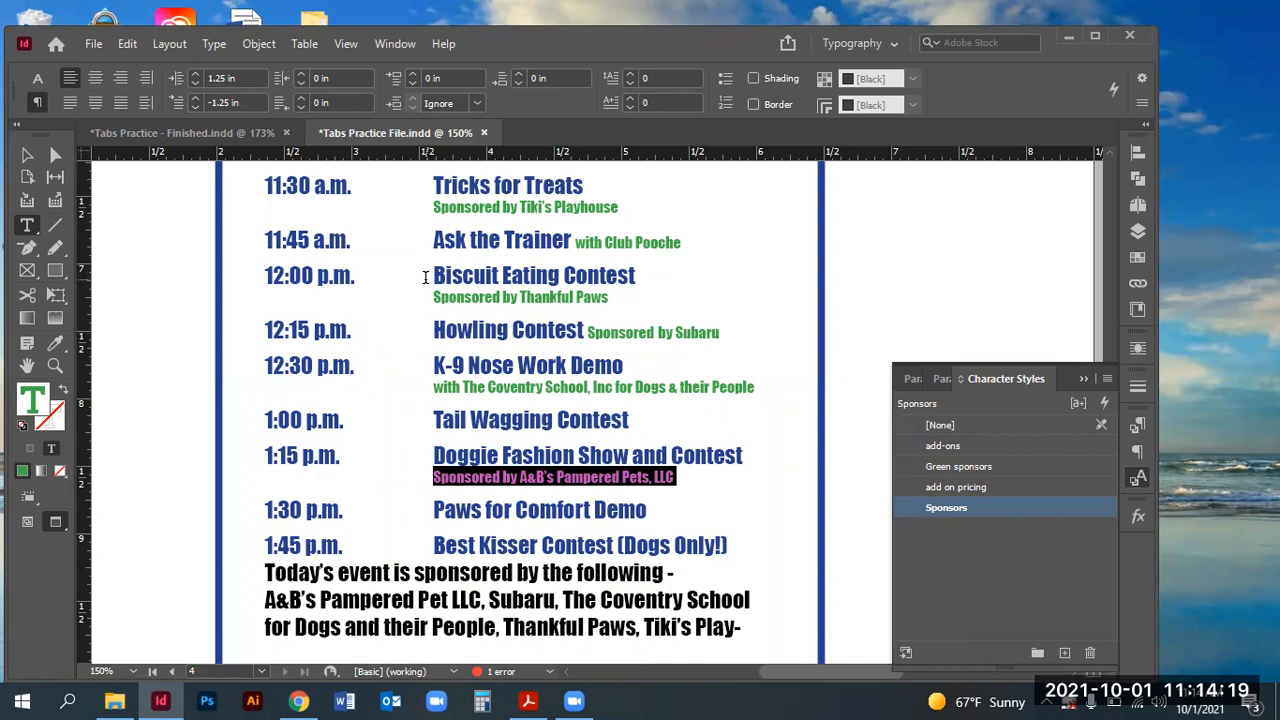
{"action": "scroll", "coordinate": [425, 277], "scroll_direction": "up", "scroll_amount": 1}
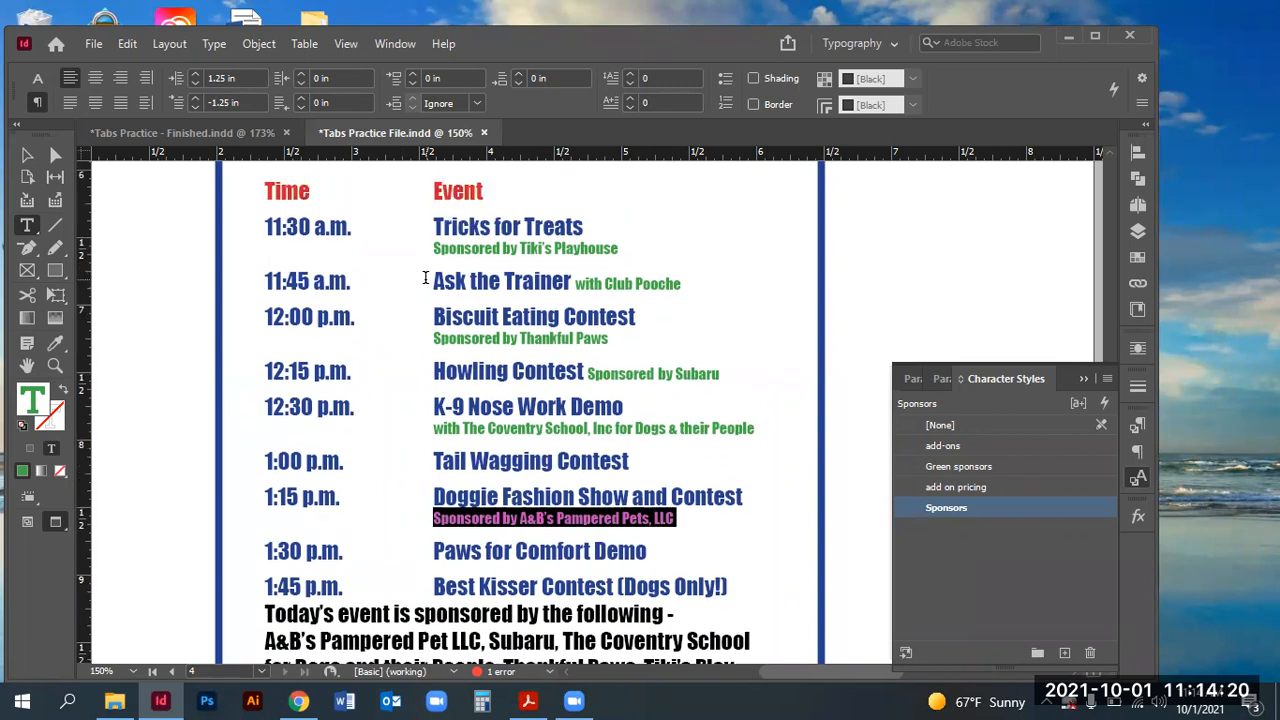
{"action": "left_click", "coordinate": [55, 230]}
{"action": "scroll", "coordinate": [380, 235], "scroll_direction": "up", "scroll_amount": 1}
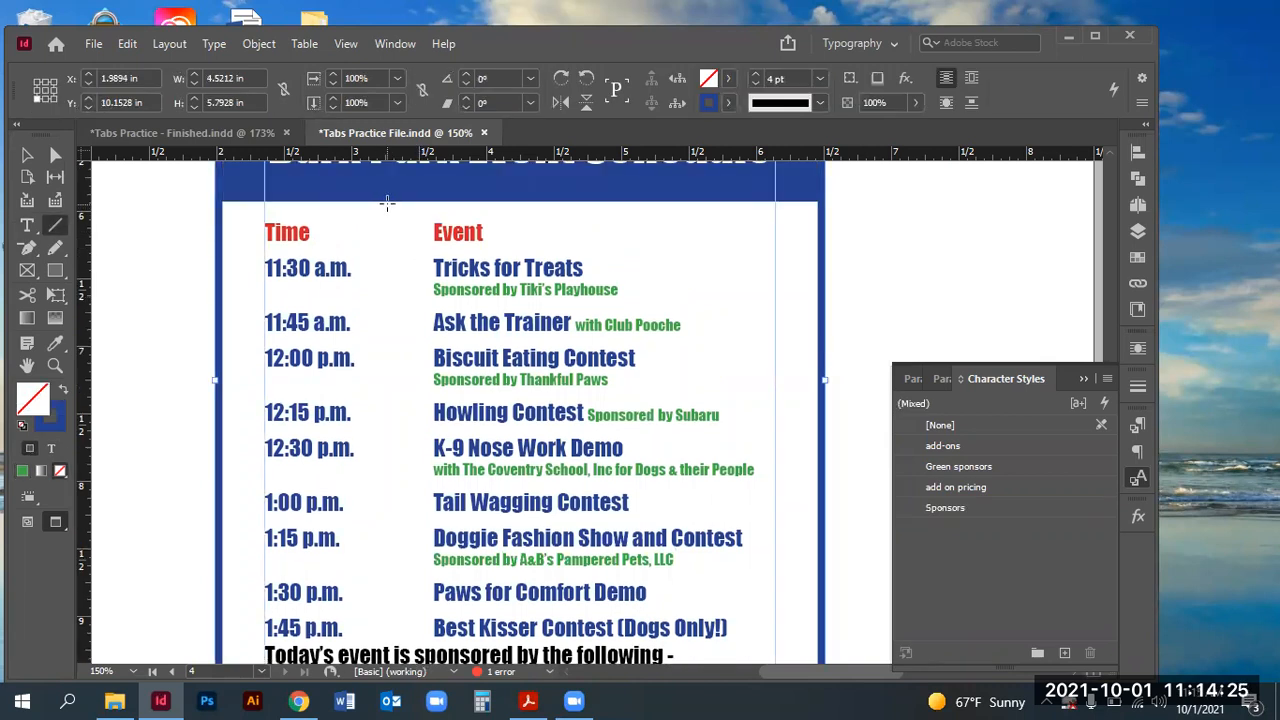
{"action": "left_click_drag", "start_coordinate": [388, 203], "coordinate": [433, 635]}
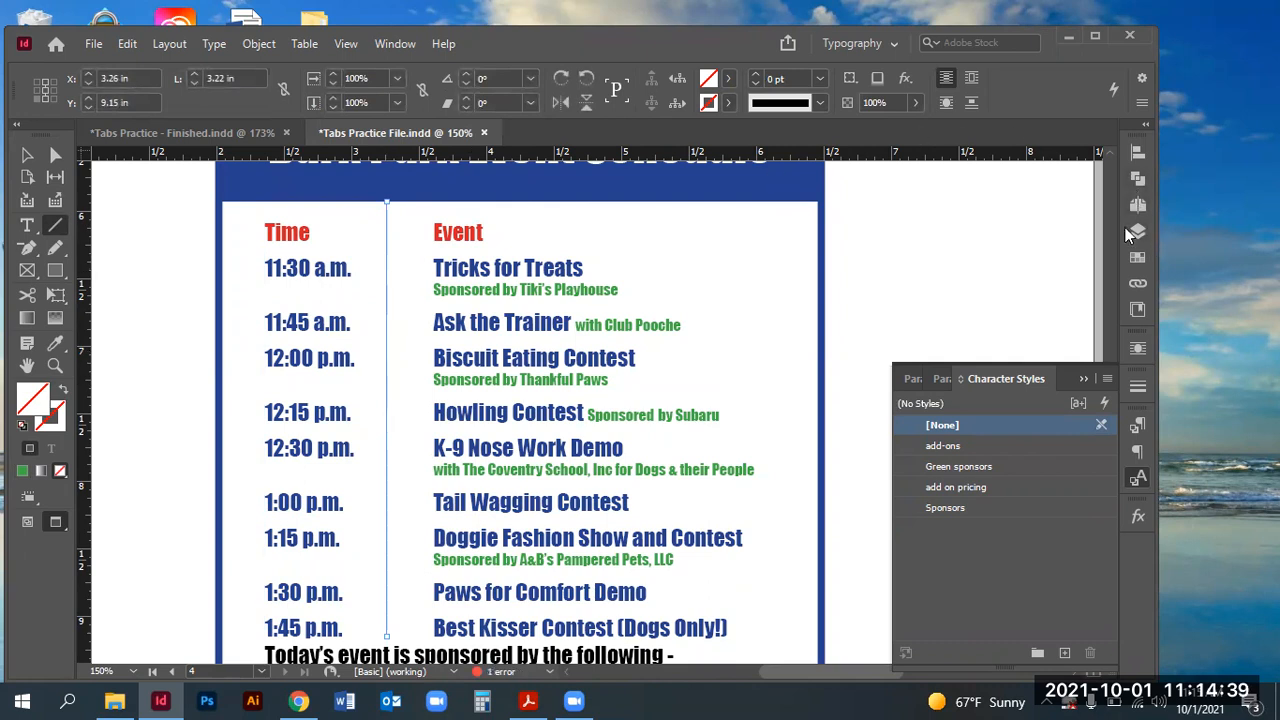
- Give the vertical line a 2 pt dotted stroke and color it green with the C=75 M=5 Y=100 K=0 swatch, leaving nothing selected
{"action": "left_click", "coordinate": [755, 75]}
{"action": "left_click", "coordinate": [755, 75]}
{"action": "left_click", "coordinate": [755, 75]}
{"action": "left_click", "coordinate": [757, 84]}
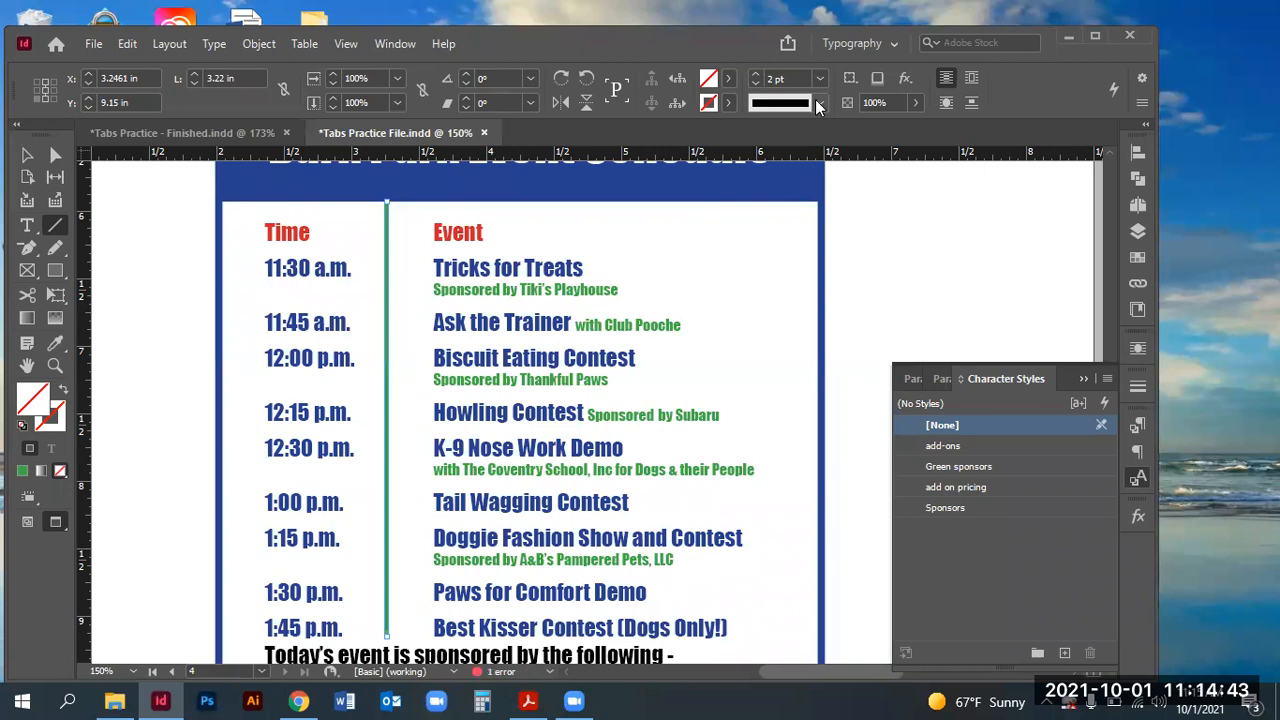
{"action": "left_click", "coordinate": [819, 102]}
{"action": "left_click", "coordinate": [806, 381]}
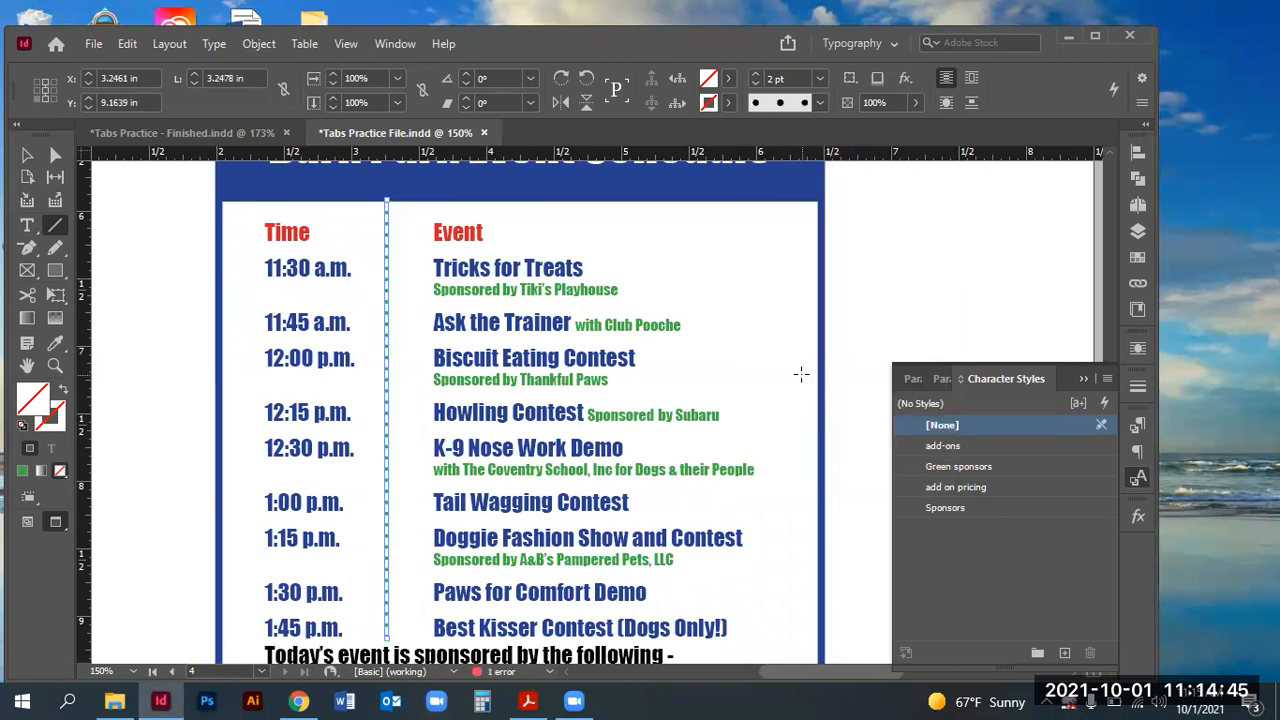
{"action": "left_click", "coordinate": [1138, 257]}
{"action": "left_click", "coordinate": [975, 369]}
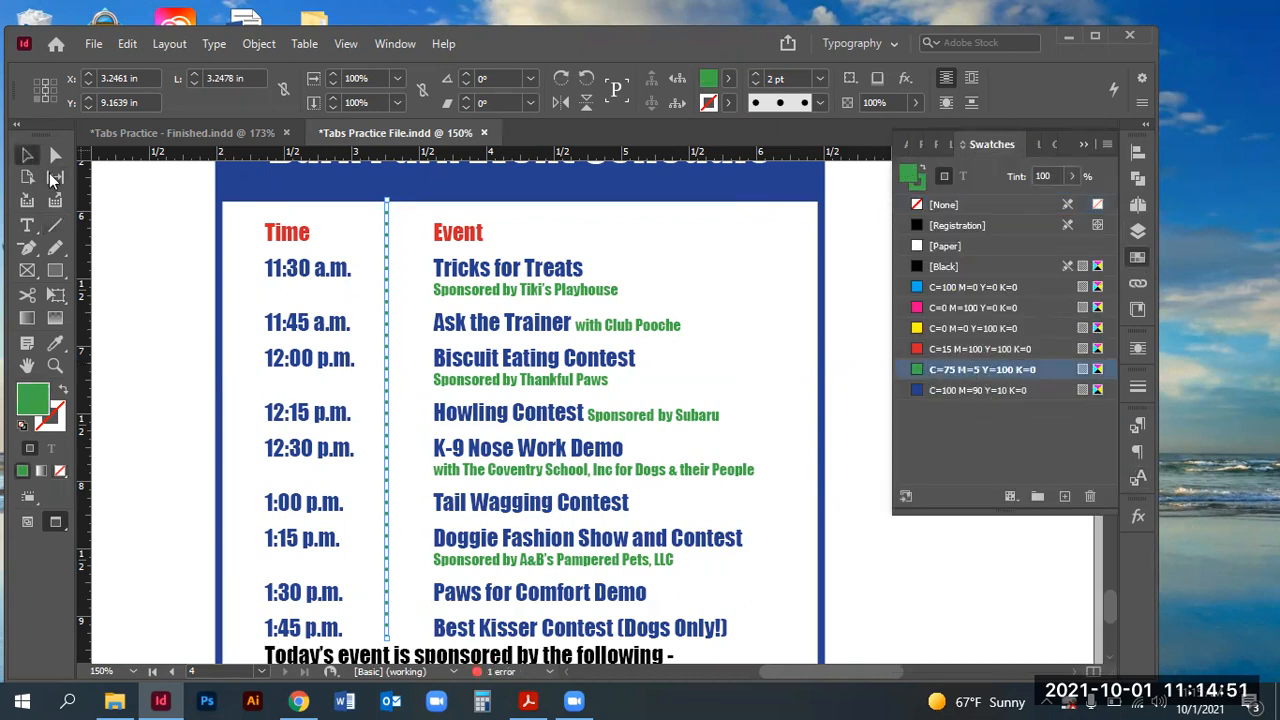
{"action": "key", "text": "ctrl+shift+a"}
- Compare the dotted line with the one in the finished file and set its stroke weight to 4 pt in the practice file
{"action": "left_click", "coordinate": [213, 134]}
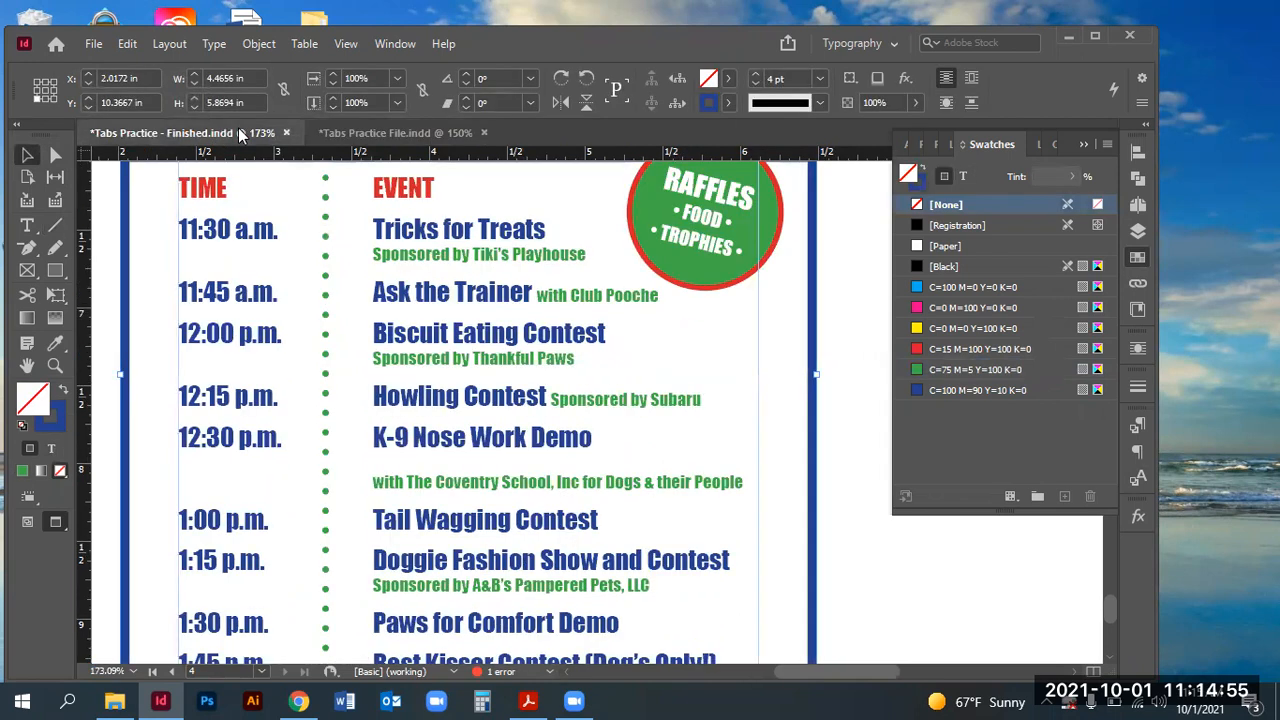
{"action": "key", "text": "ctrl+minus"}
{"action": "key", "text": "ctrl+minus"}
{"action": "key", "text": "ctrl+minus"}
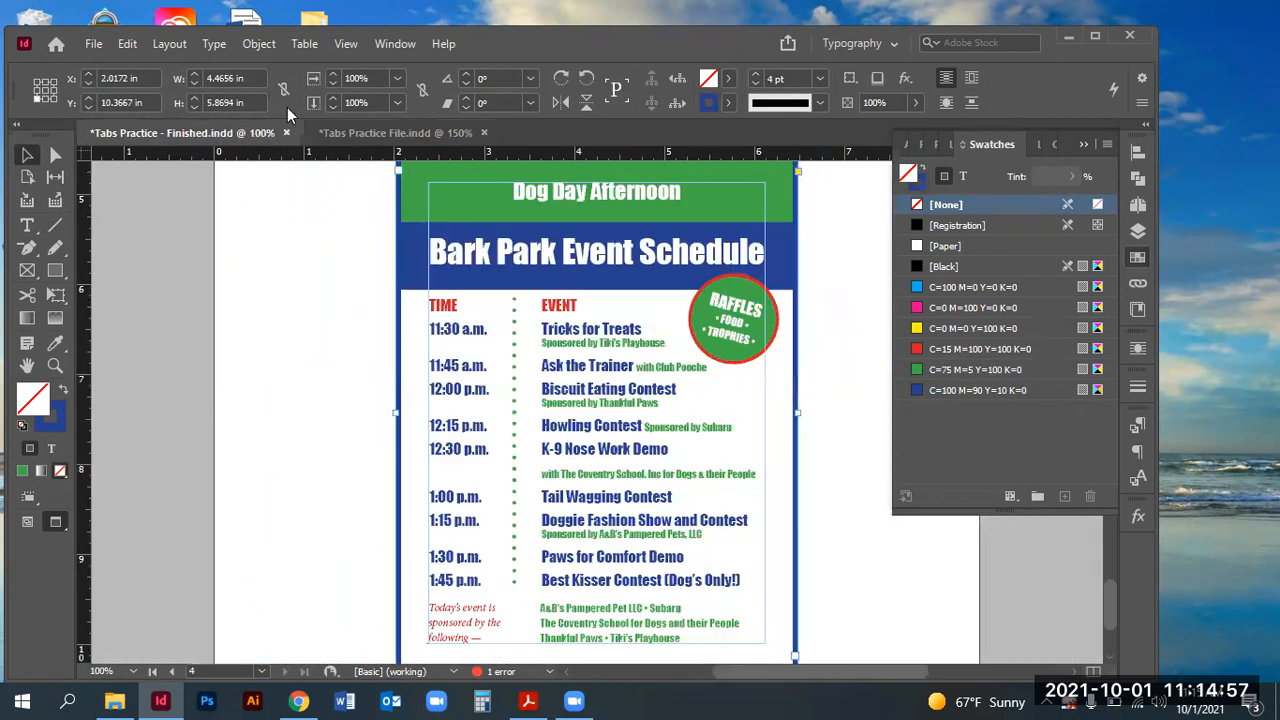
{"action": "left_click", "coordinate": [378, 131]}
{"action": "left_click", "coordinate": [387, 272]}
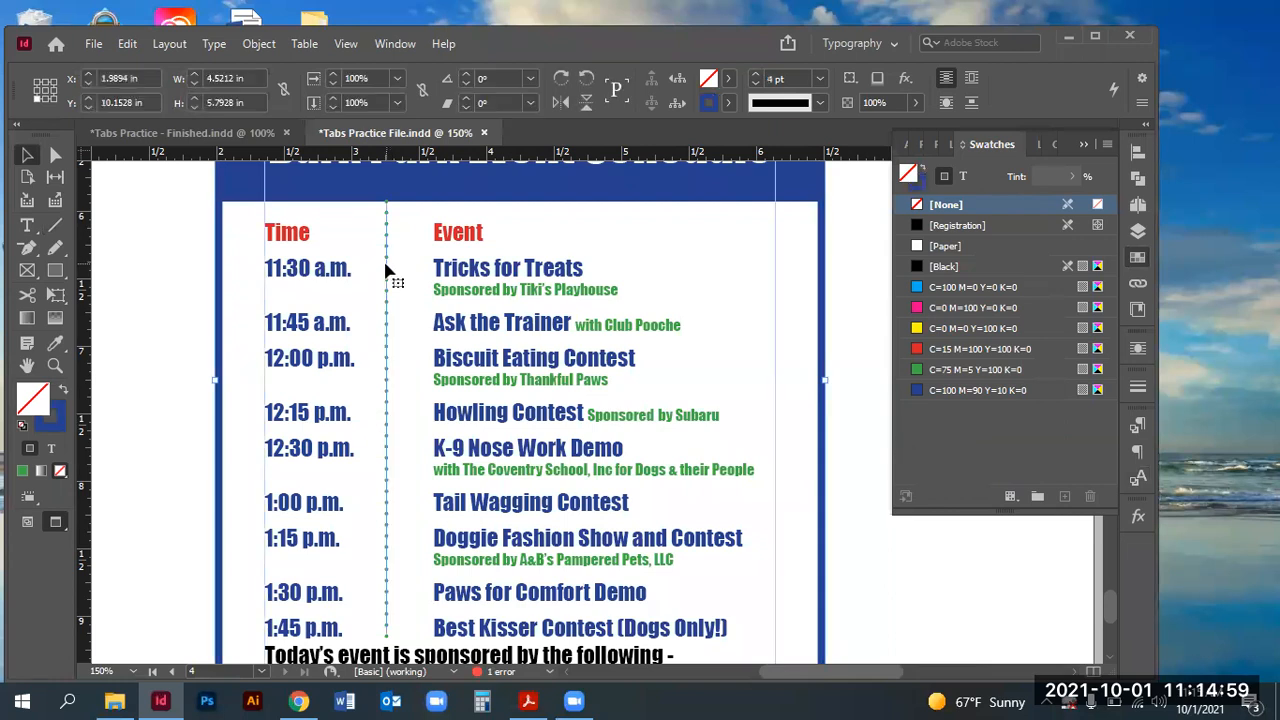
{"action": "left_click", "coordinate": [756, 75]}
{"action": "left_click", "coordinate": [756, 75]}
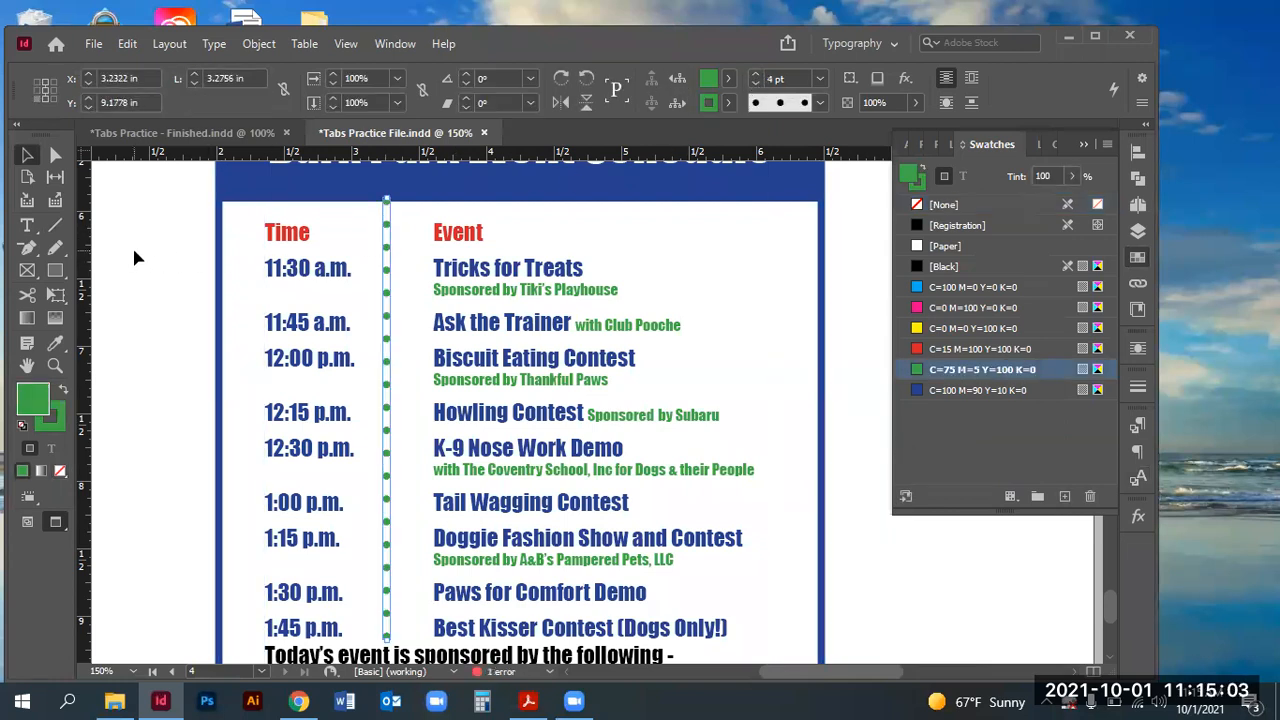
- Compare both files at 100% and set the dotted line's stroke weight to 3 pt in the practice file
{"action": "key", "text": "ctrl+1"}
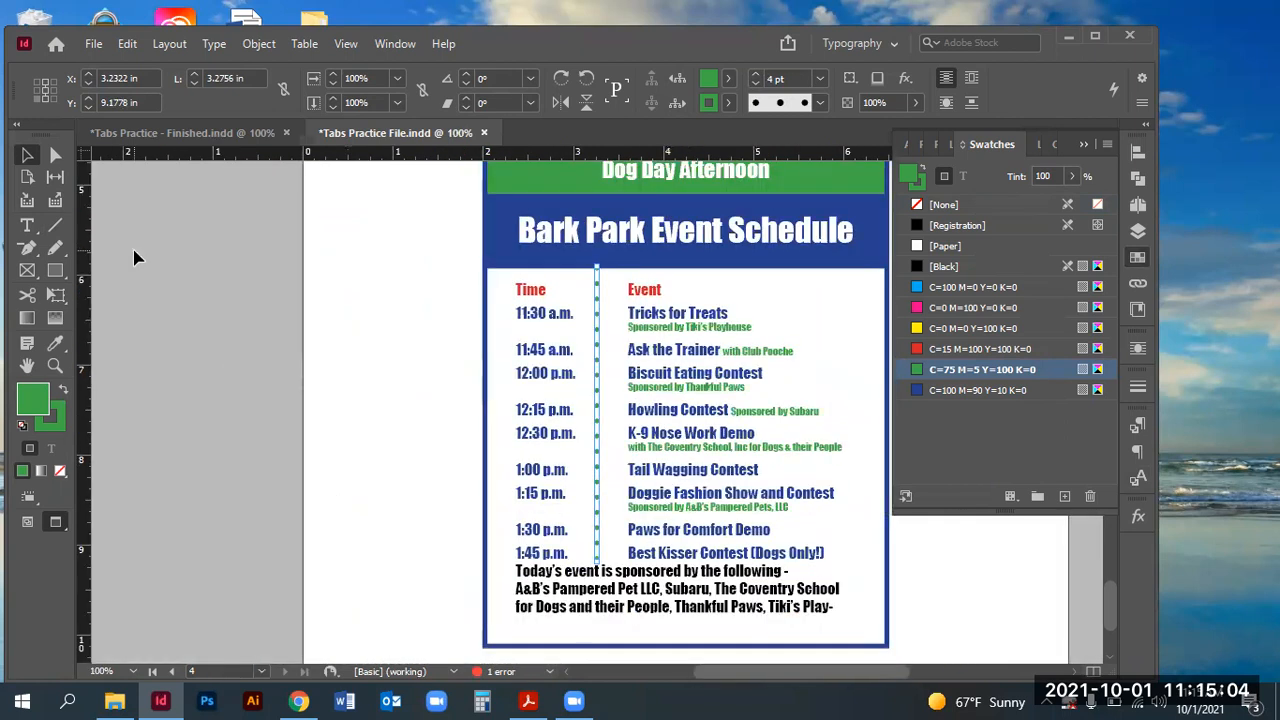
{"action": "left_click", "coordinate": [387, 236]}
{"action": "left_click", "coordinate": [221, 137]}
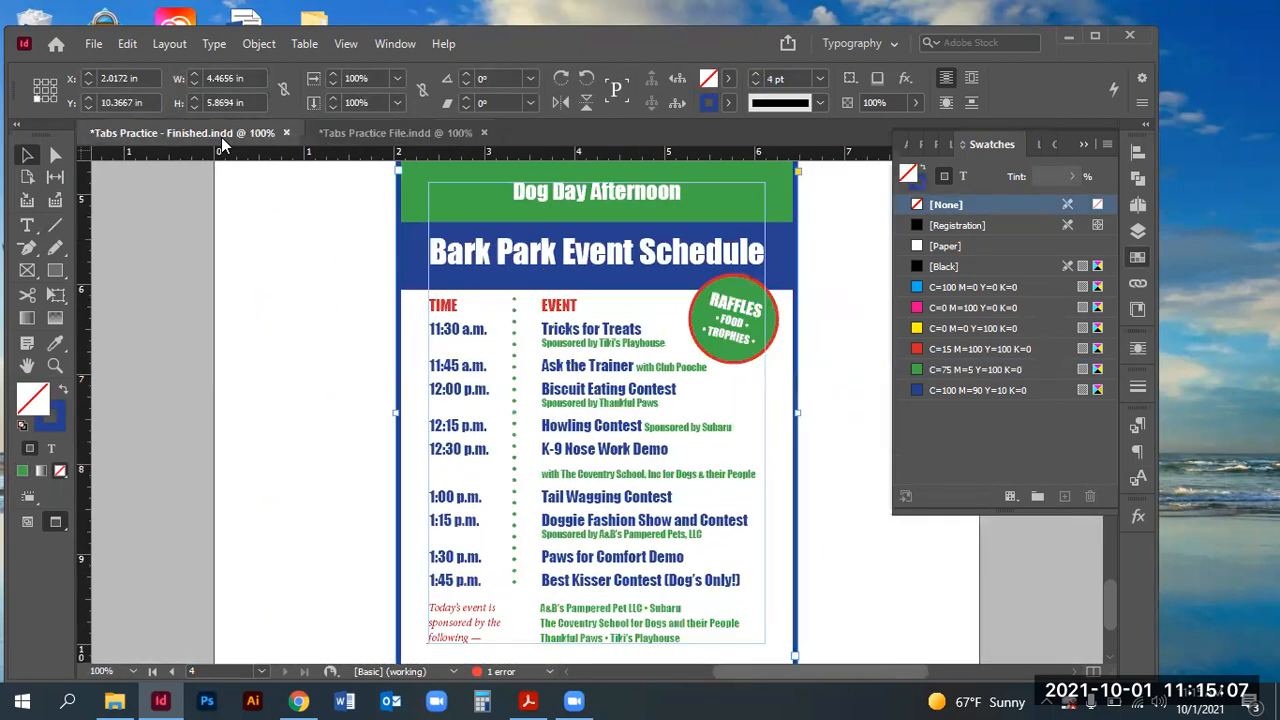
{"action": "left_click", "coordinate": [409, 133]}
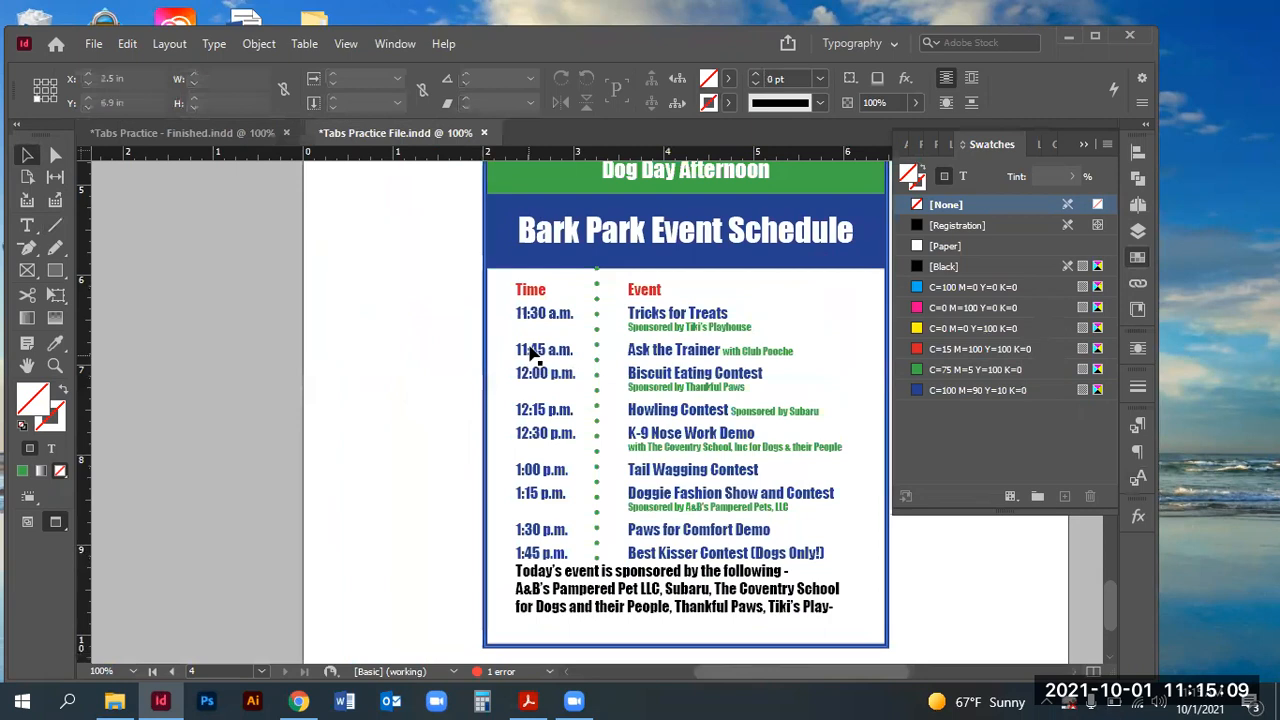
{"action": "left_click", "coordinate": [597, 342]}
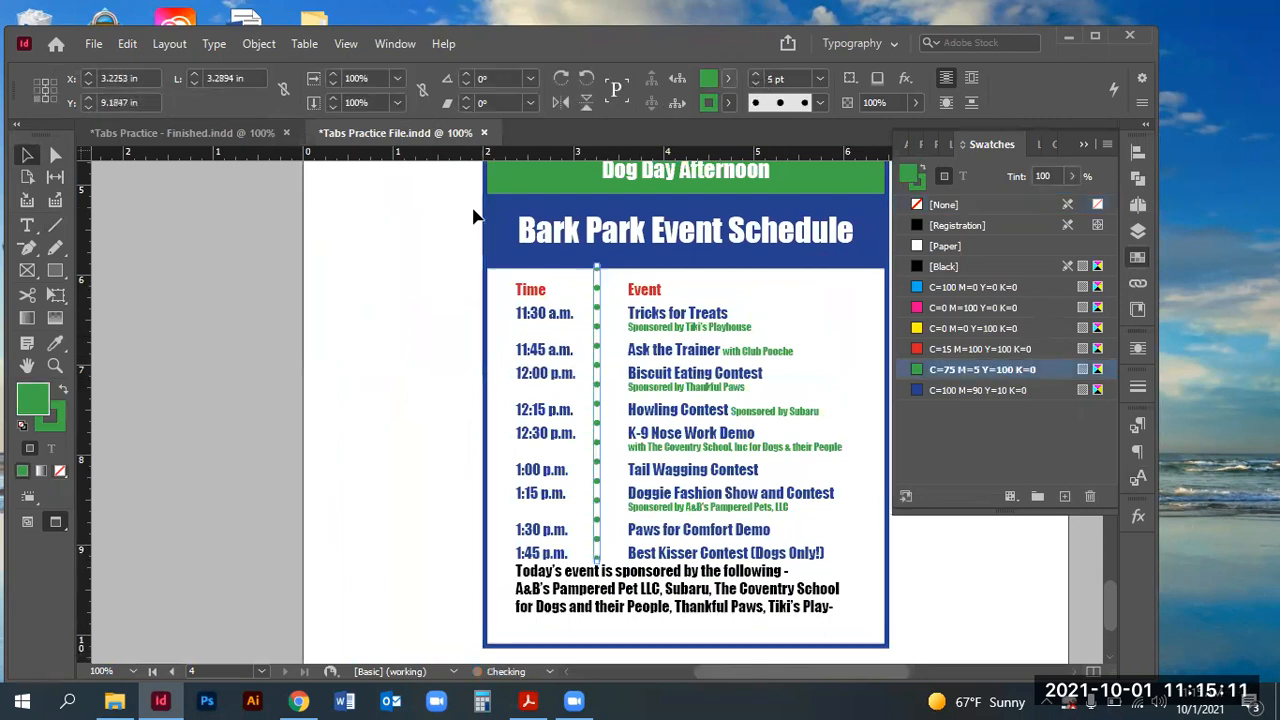
{"action": "left_click", "coordinate": [243, 380]}
{"action": "left_click", "coordinate": [597, 293]}
{"action": "left_click", "coordinate": [756, 84]}
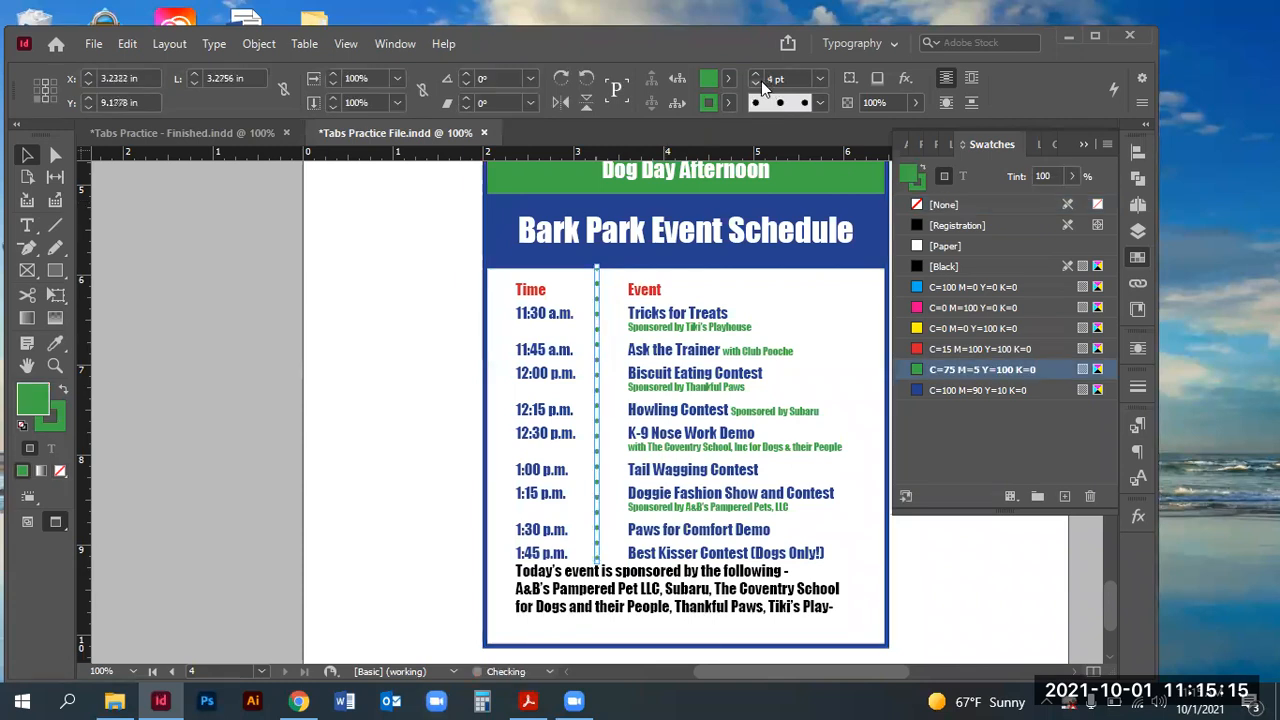
{"action": "left_click", "coordinate": [111, 363]}
- Shorten the dotted line from its upper end to about 3.17 in so its first dot clears the blue header
{"action": "left_click", "coordinate": [56, 368]}
{"action": "left_click_drag", "start_coordinate": [585, 247], "coordinate": [659, 322]}
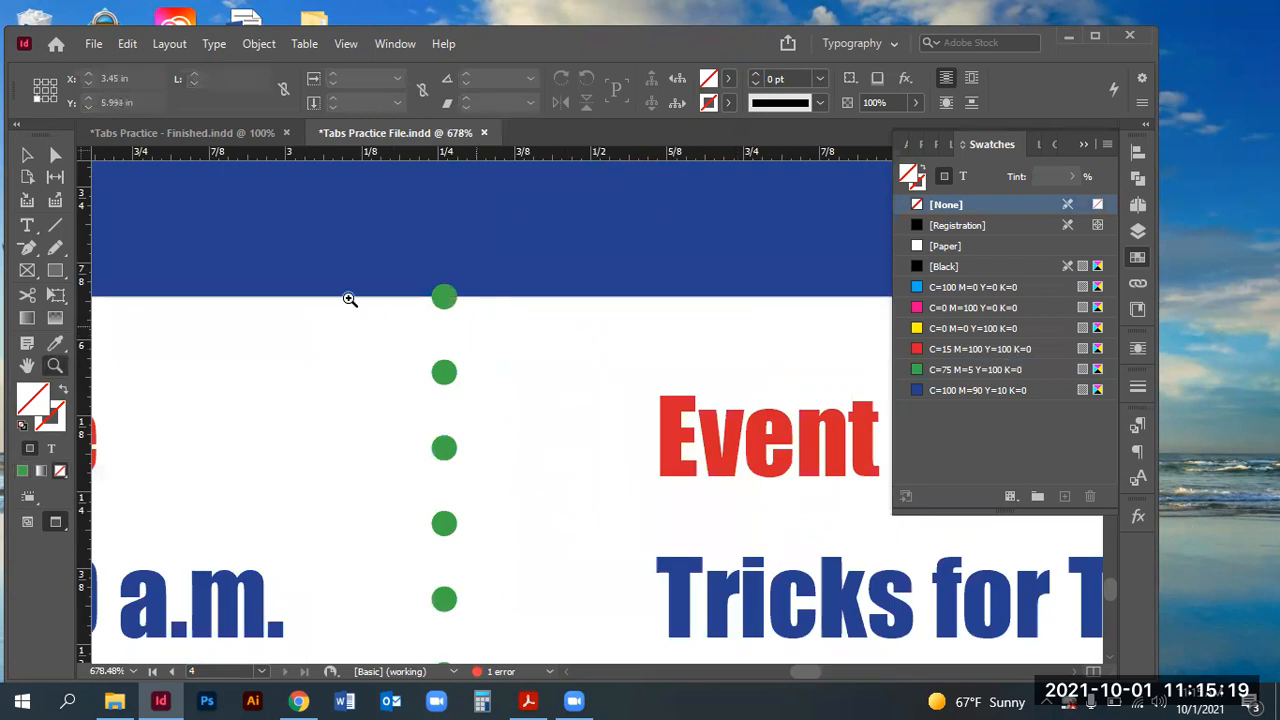
{"action": "key", "text": "v"}
{"action": "left_click", "coordinate": [444, 297]}
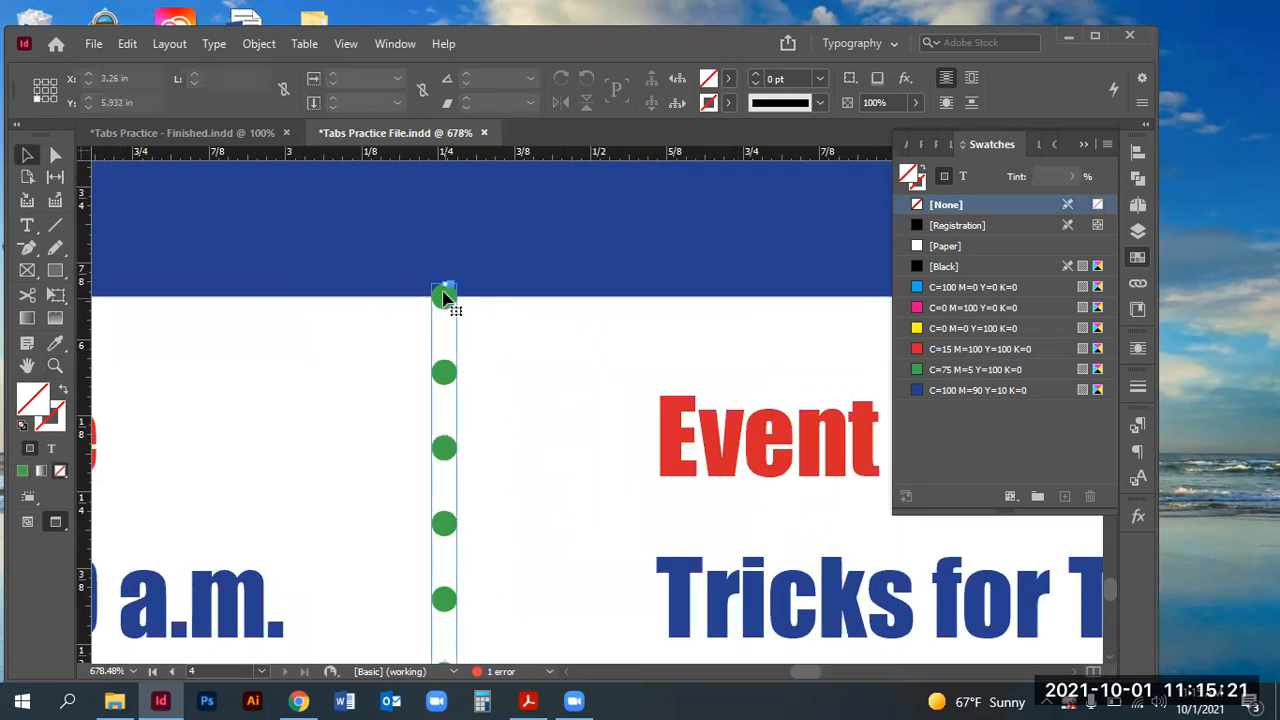
{"action": "left_click_drag", "start_coordinate": [444, 297], "coordinate": [445, 341]}
{"action": "key", "text": "ctrl+0"}
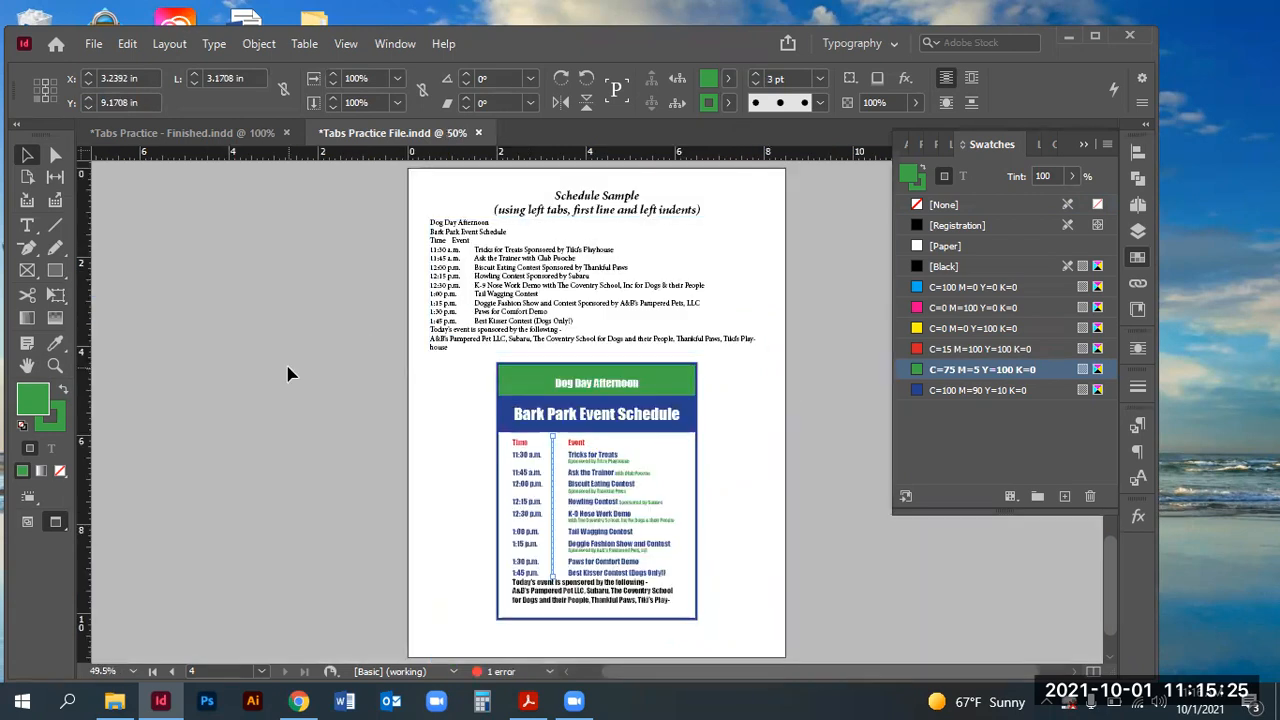
{"action": "left_click", "coordinate": [287, 374]}
- Nudge the dotted line right to X 3.2808 in, between the Time and Event columns
{"action": "left_click", "coordinate": [54, 368]}
{"action": "left_click_drag", "start_coordinate": [446, 422], "coordinate": [837, 635]}
{"action": "key", "text": "v"}
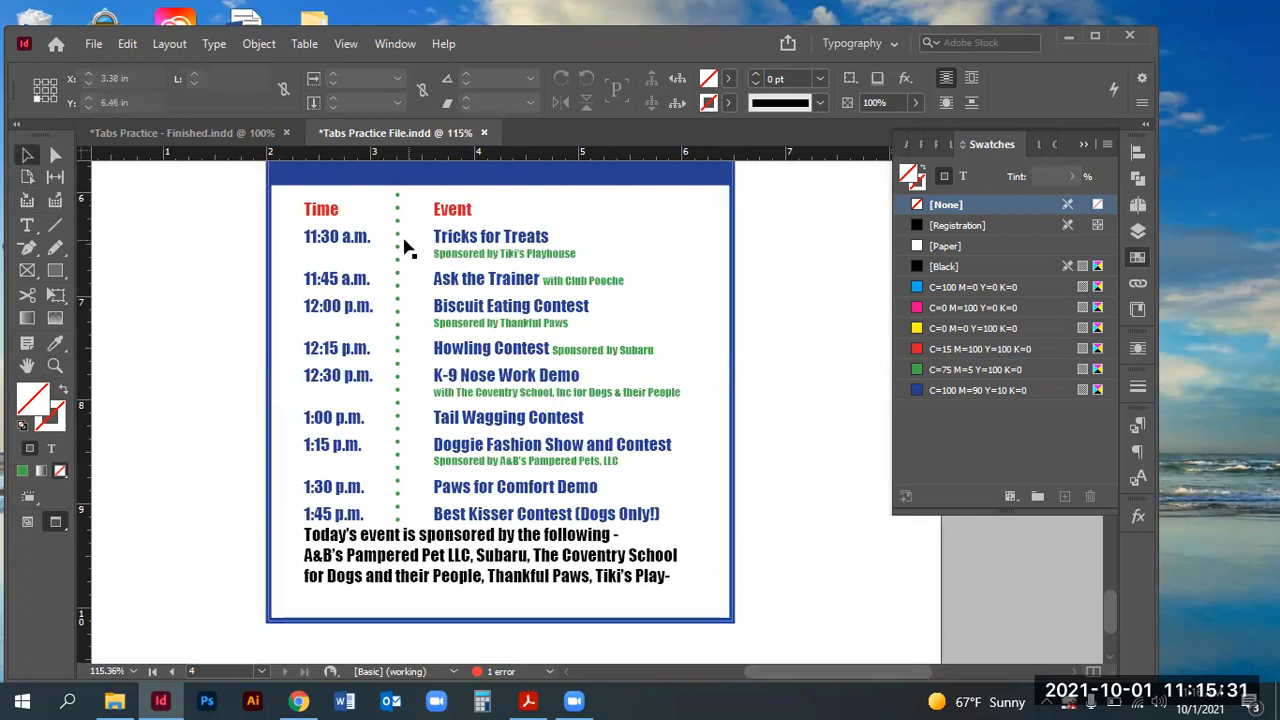
{"action": "left_click", "coordinate": [398, 245]}
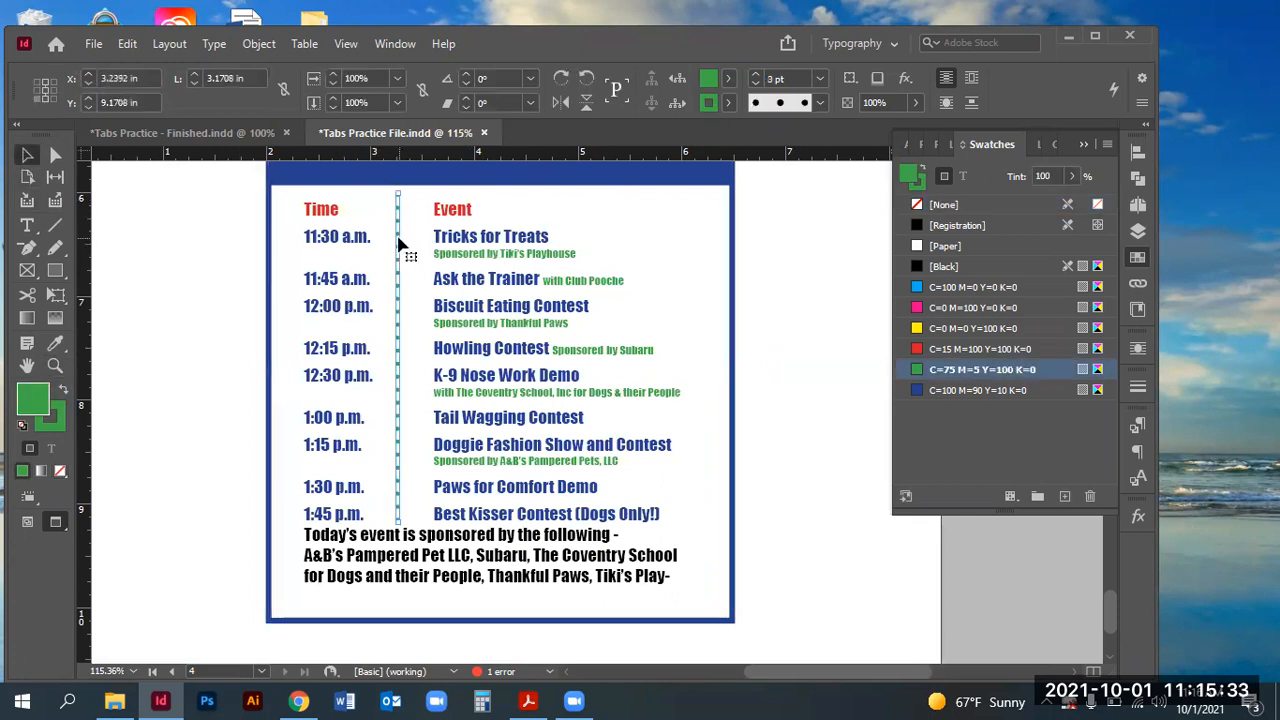
{"action": "key", "text": "Right"}
{"action": "key", "text": "Right"}
{"action": "key", "text": "Right"}
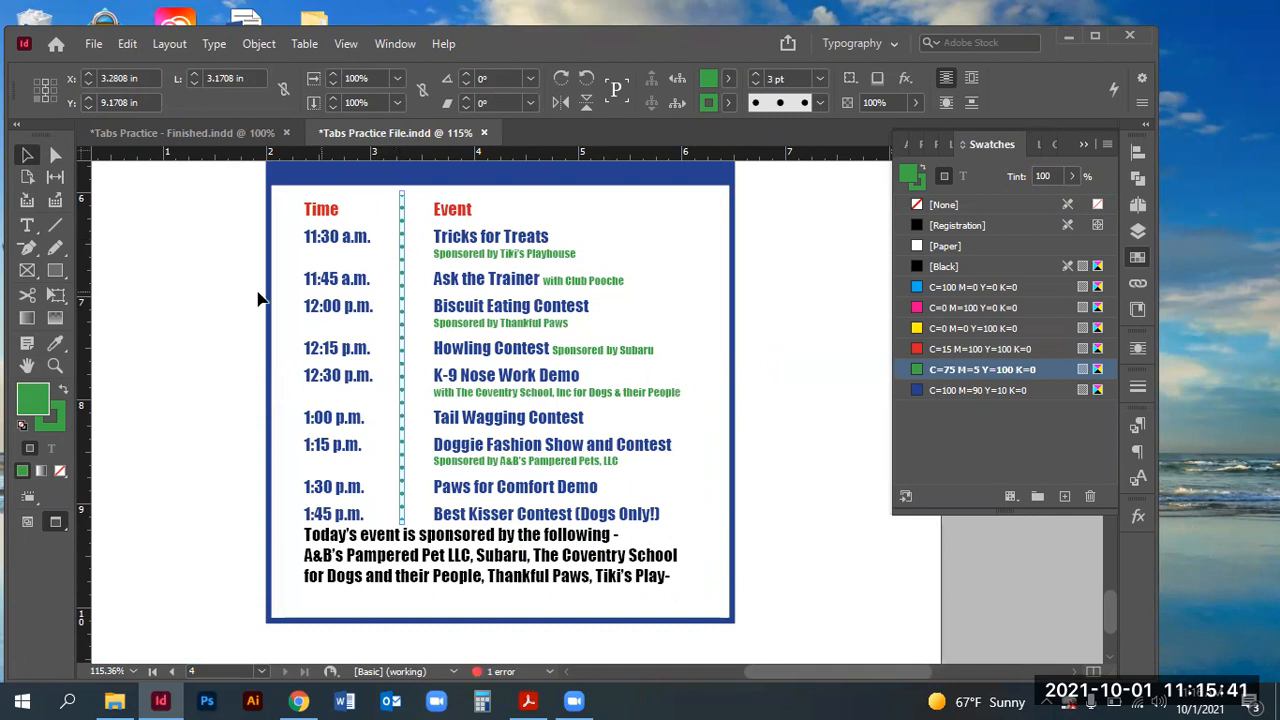
{"action": "left_click", "coordinate": [257, 298]}
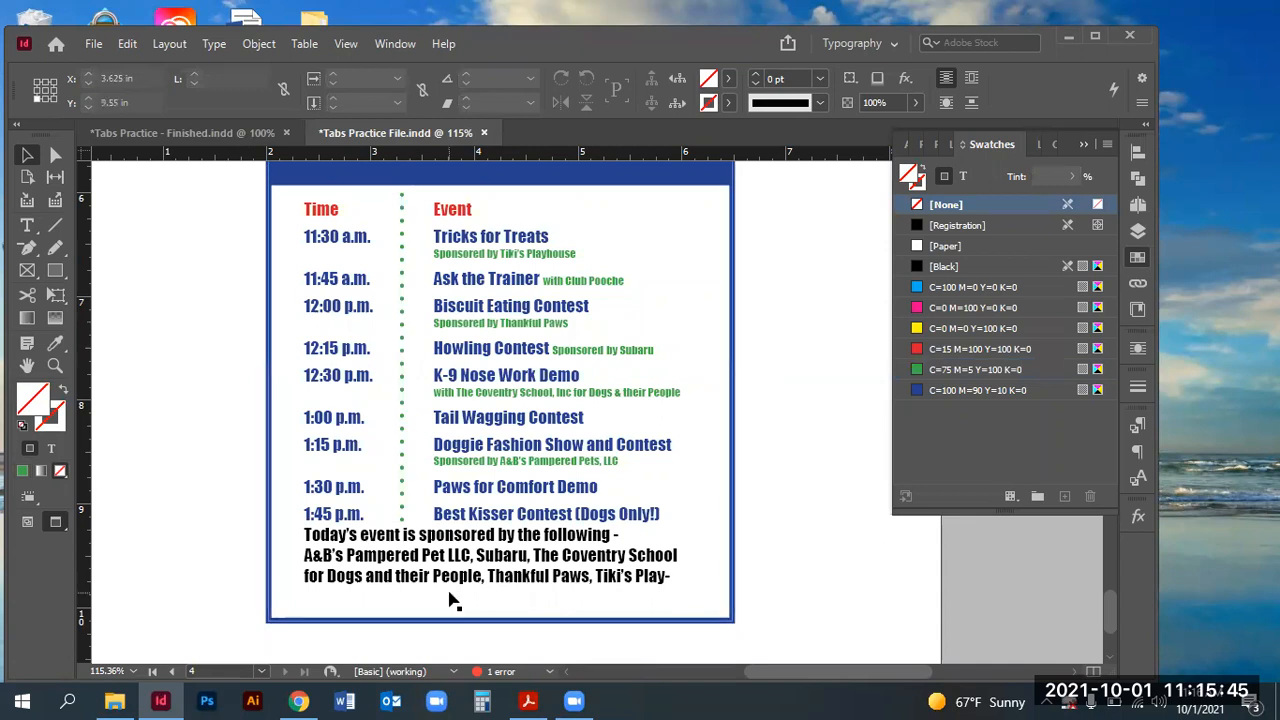
- Check the sponsor footer in the finished file and extend the practice schedule's text frame downward to a height of 6.14 in
{"action": "left_click", "coordinate": [206, 133]}
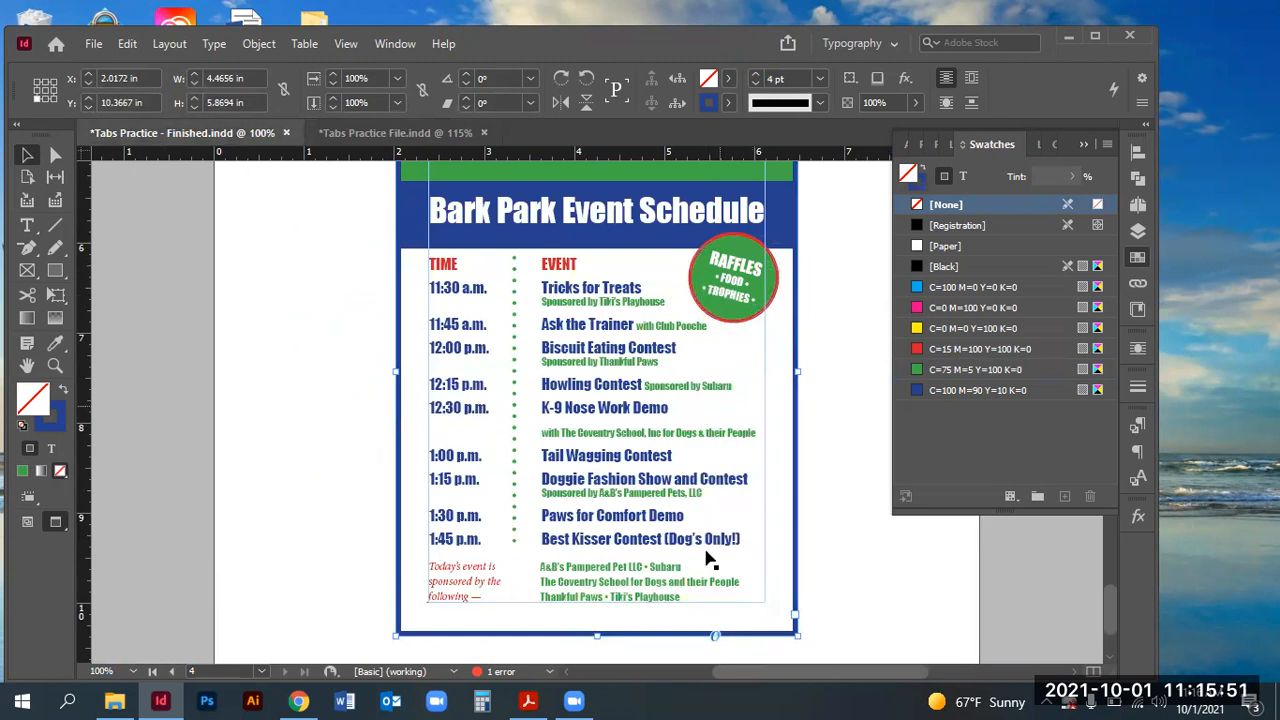
{"action": "scroll", "coordinate": [450, 572], "scroll_direction": "down", "scroll_amount": 1}
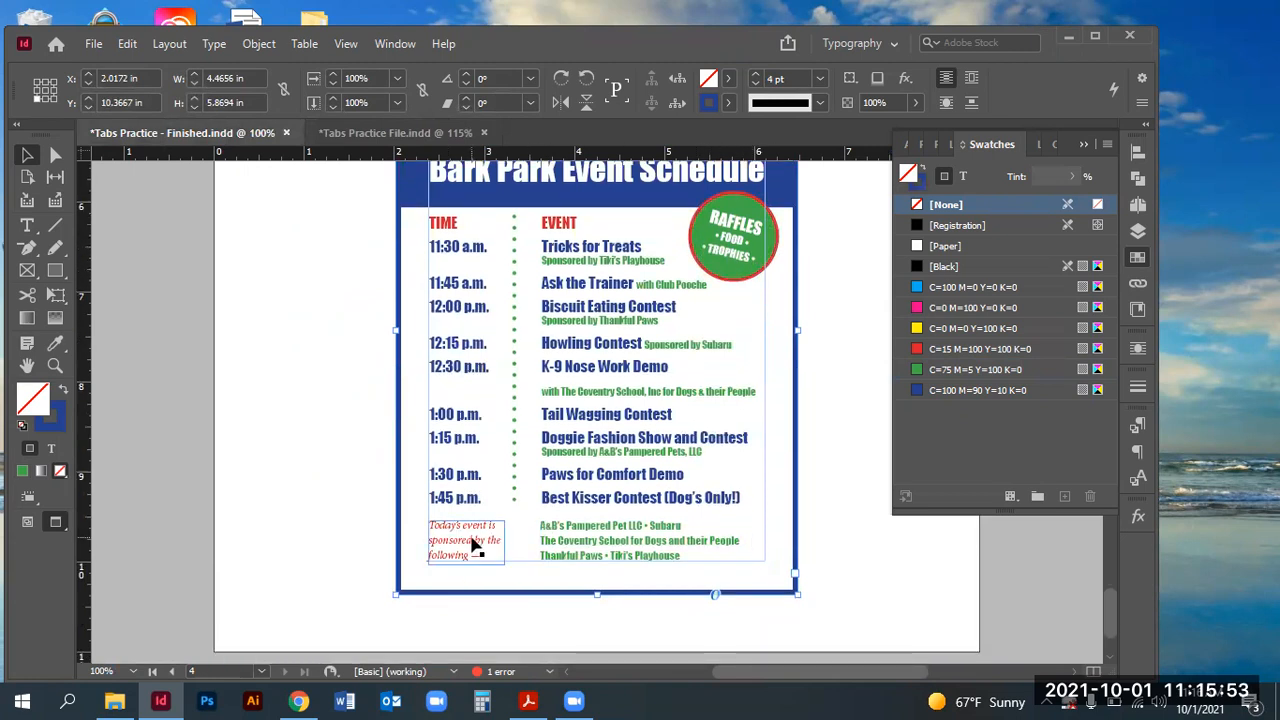
{"action": "left_click", "coordinate": [371, 132]}
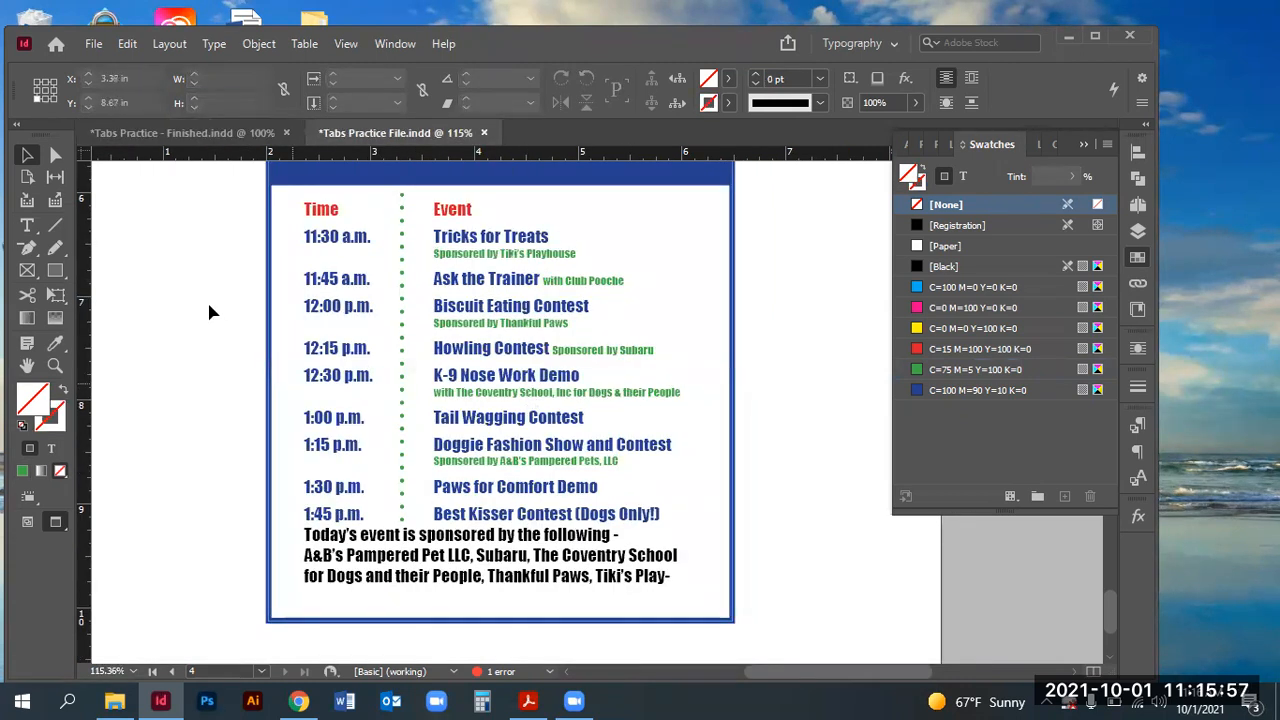
{"action": "key", "text": "ctrl+1"}
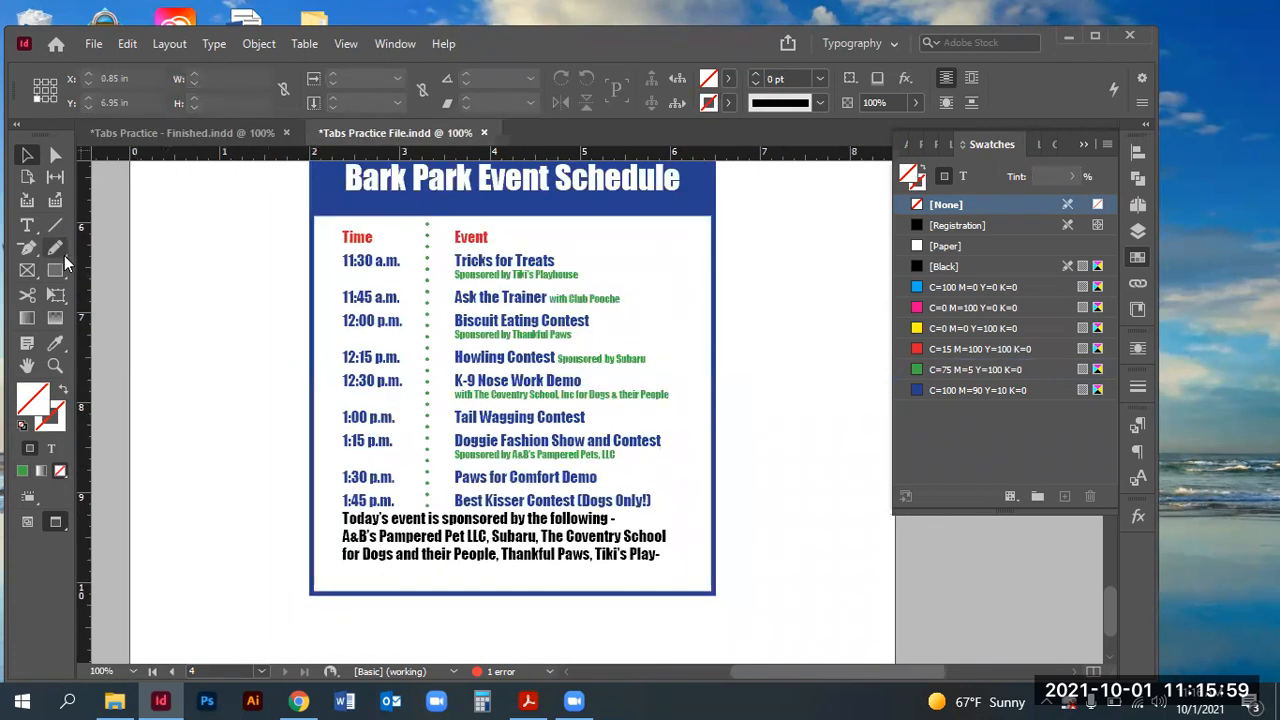
{"action": "left_click", "coordinate": [27, 155]}
{"action": "left_click", "coordinate": [483, 572]}
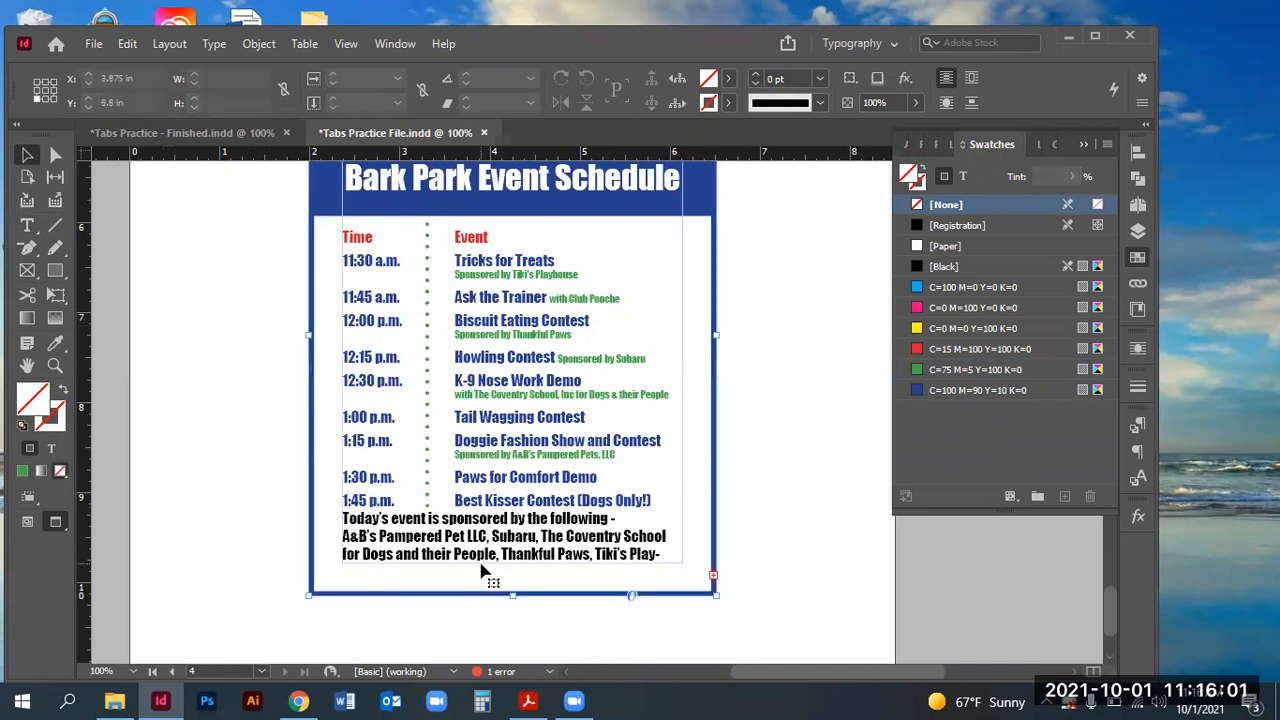
{"action": "left_click_drag", "start_coordinate": [512, 595], "coordinate": [512, 626]}
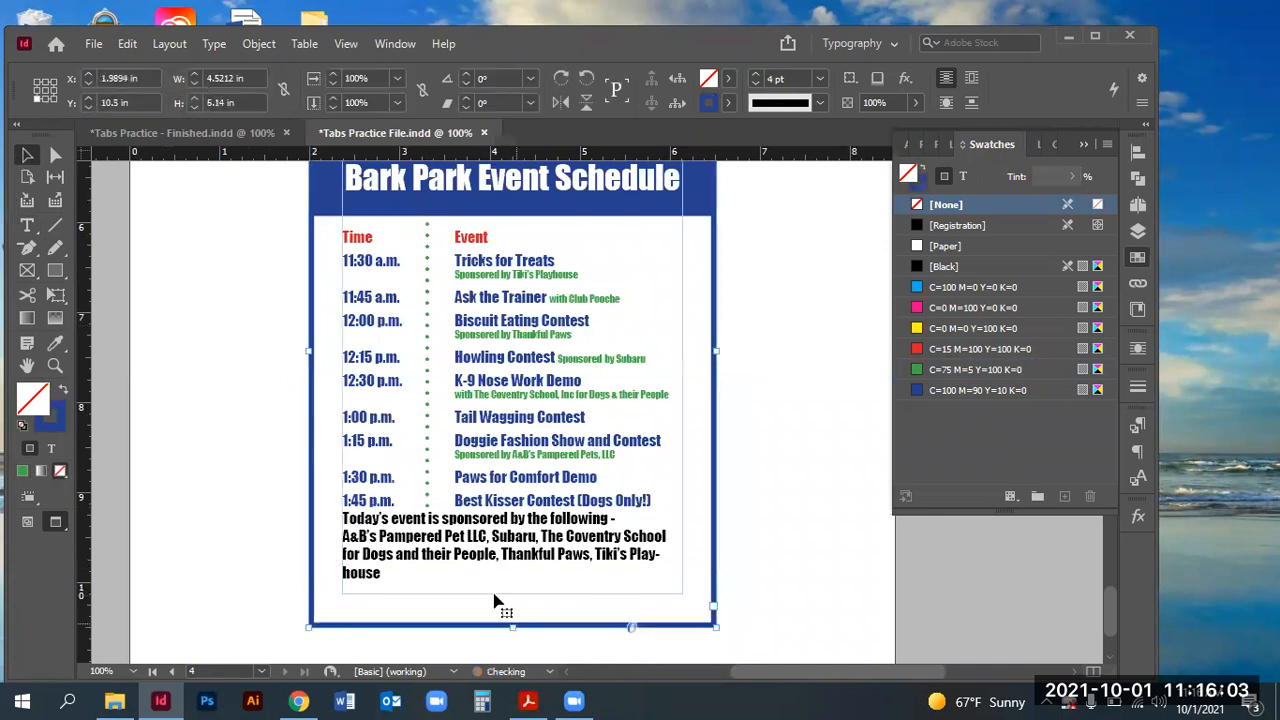
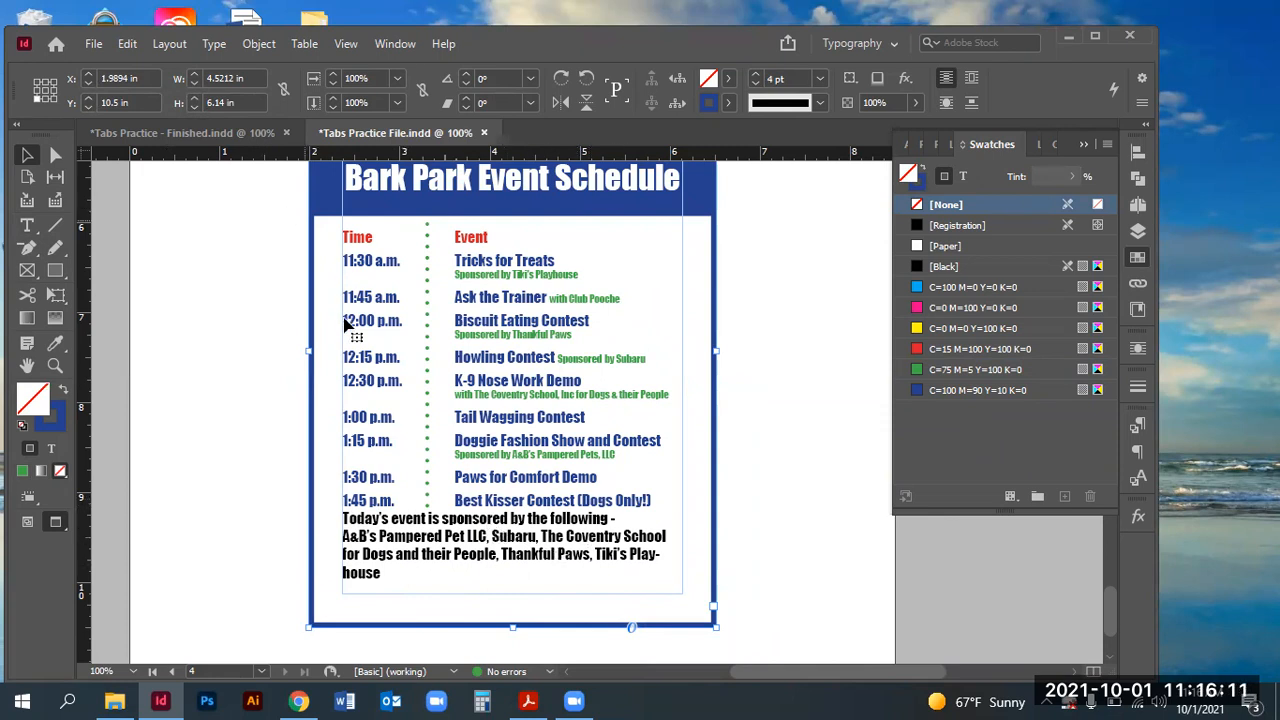
- Move the "Today's event is sponsored by the following -" line out of the schedule into a new text frame beside it
{"action": "left_click", "coordinate": [27, 223]}
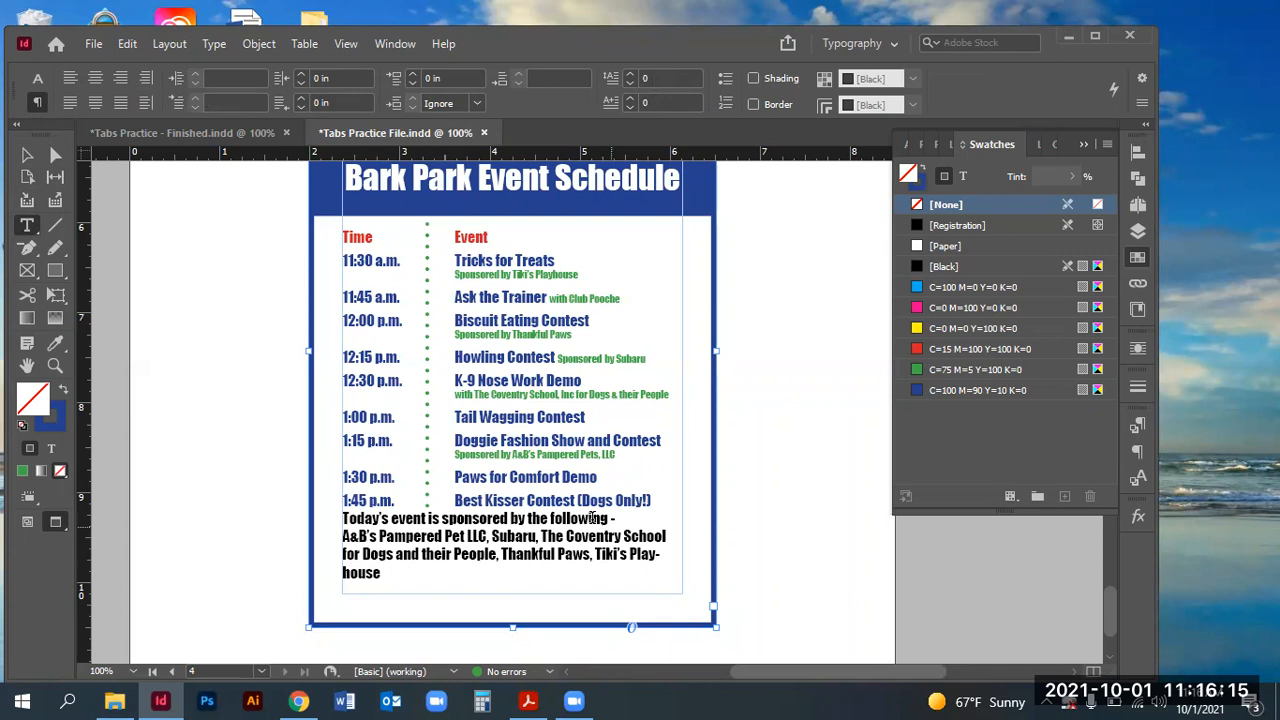
{"action": "triple_click", "coordinate": [436, 517]}
{"action": "key", "text": "ctrl+c"}
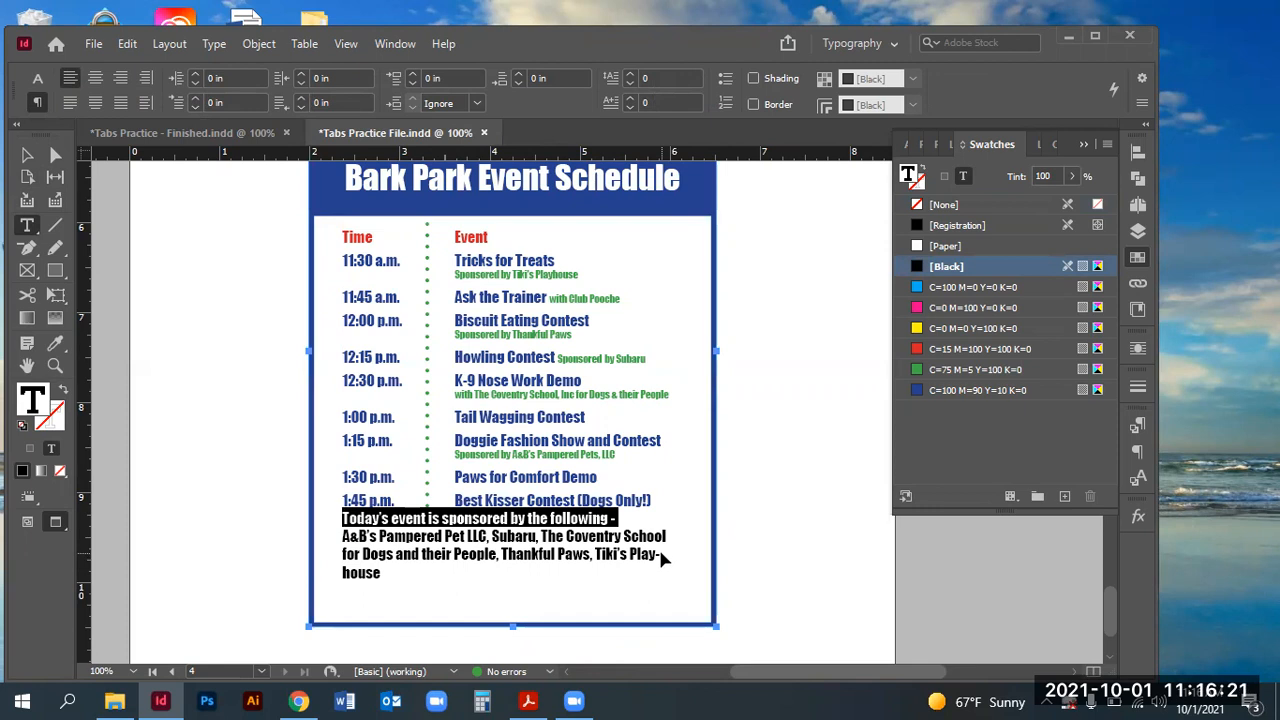
{"action": "key", "text": "BackSpace"}
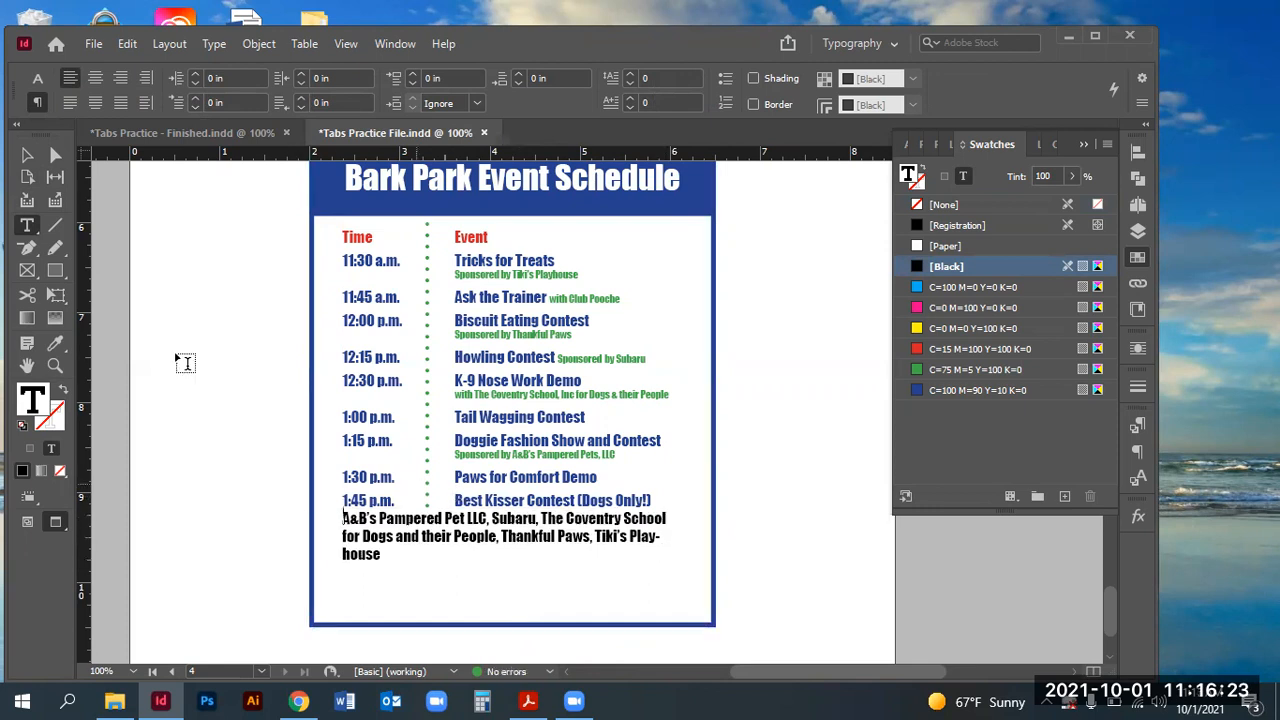
{"action": "scroll", "coordinate": [185, 363], "scroll_direction": "down", "scroll_amount": 3}
{"action": "left_click_drag", "start_coordinate": [137, 328], "coordinate": [287, 467]}
{"action": "key", "text": "ctrl+v"}
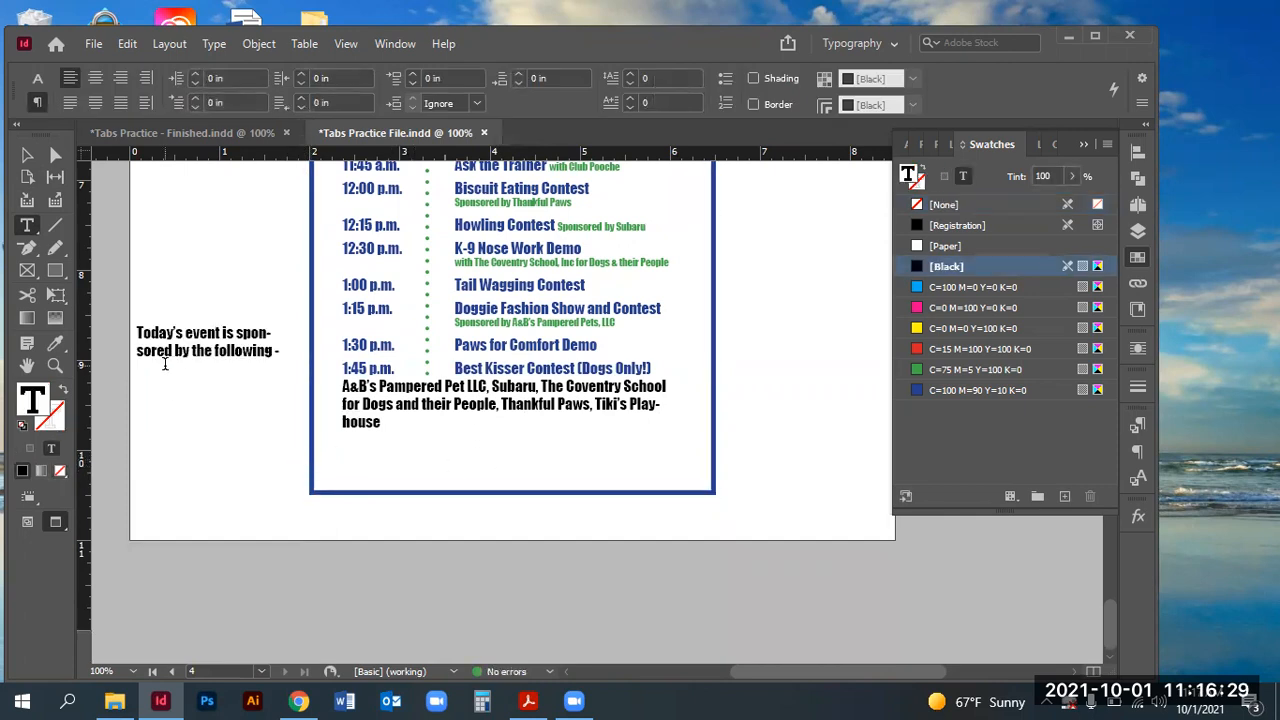
- Move the sponsor names paragraph out of the schedule text into a new text frame
{"action": "key", "text": "BackSpace"}
{"action": "triple_click", "coordinate": [357, 384]}
{"action": "left_click", "coordinate": [357, 384]}
{"action": "triple_click", "coordinate": [357, 384]}
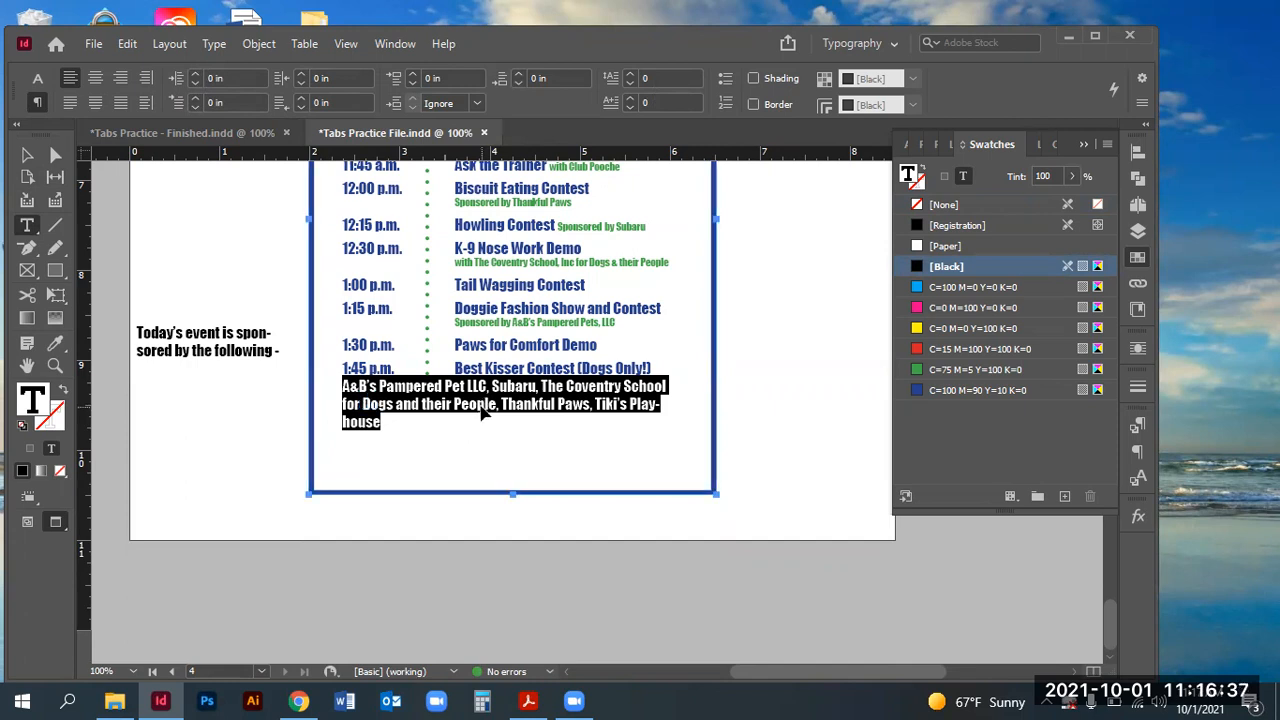
{"action": "key", "text": "ctrl+x"}
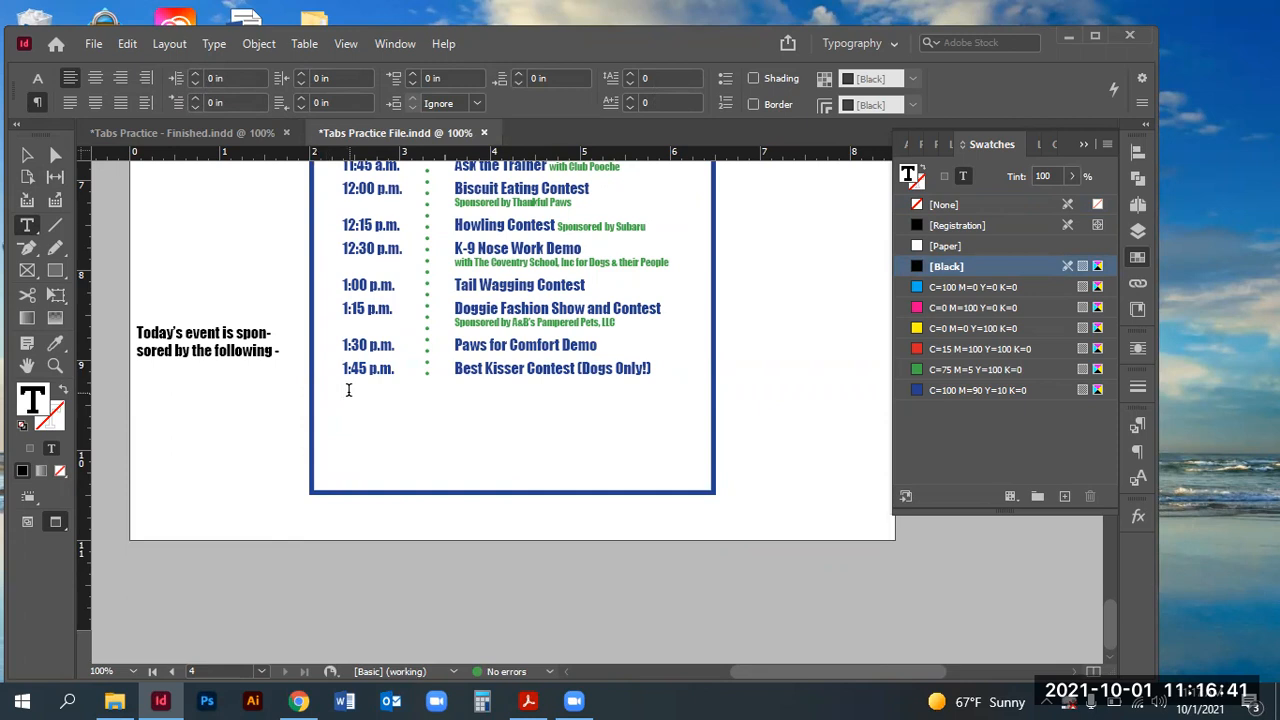
{"action": "left_click", "coordinate": [349, 391]}
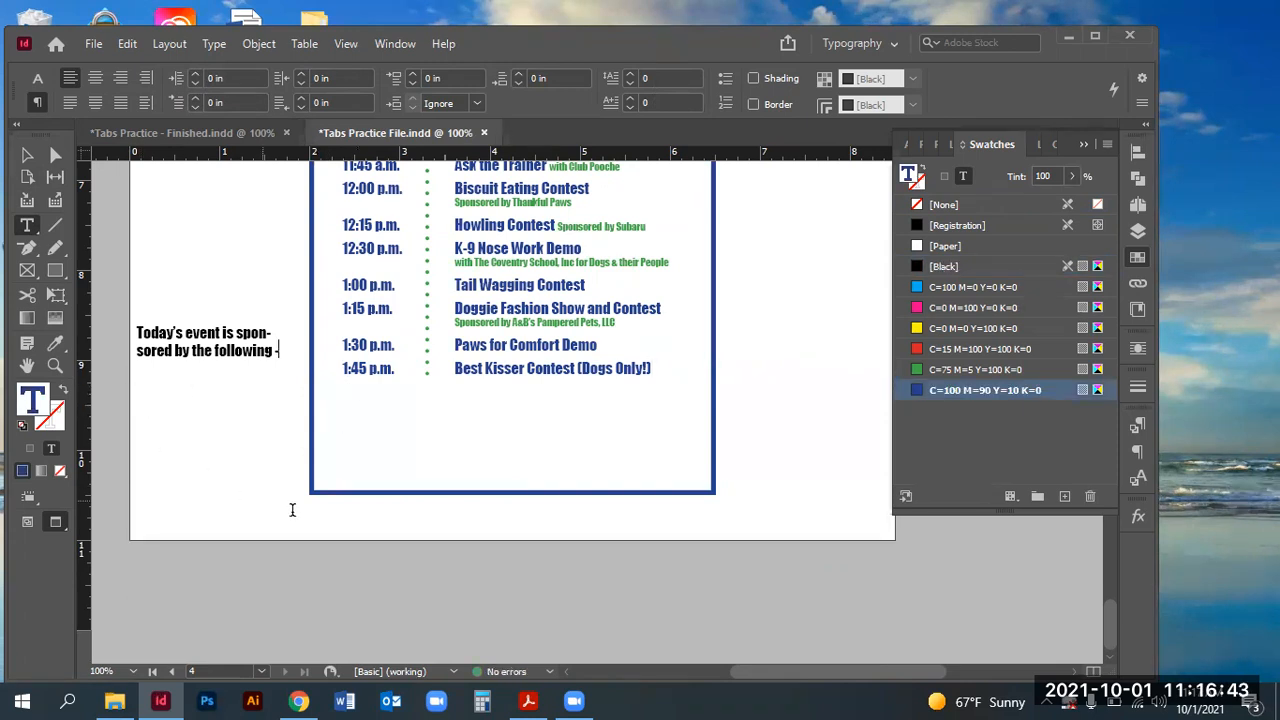
{"action": "left_click_drag", "start_coordinate": [766, 409], "coordinate": [916, 550]}
{"action": "key", "text": "ctrl+v"}
- Move the sponsor names frame into the schedule's lower Event column area and resize it to about 2.33 by 1.04 in
{"action": "left_click", "coordinate": [27, 155]}
{"action": "left_click_drag", "start_coordinate": [801, 430], "coordinate": [568, 414]}
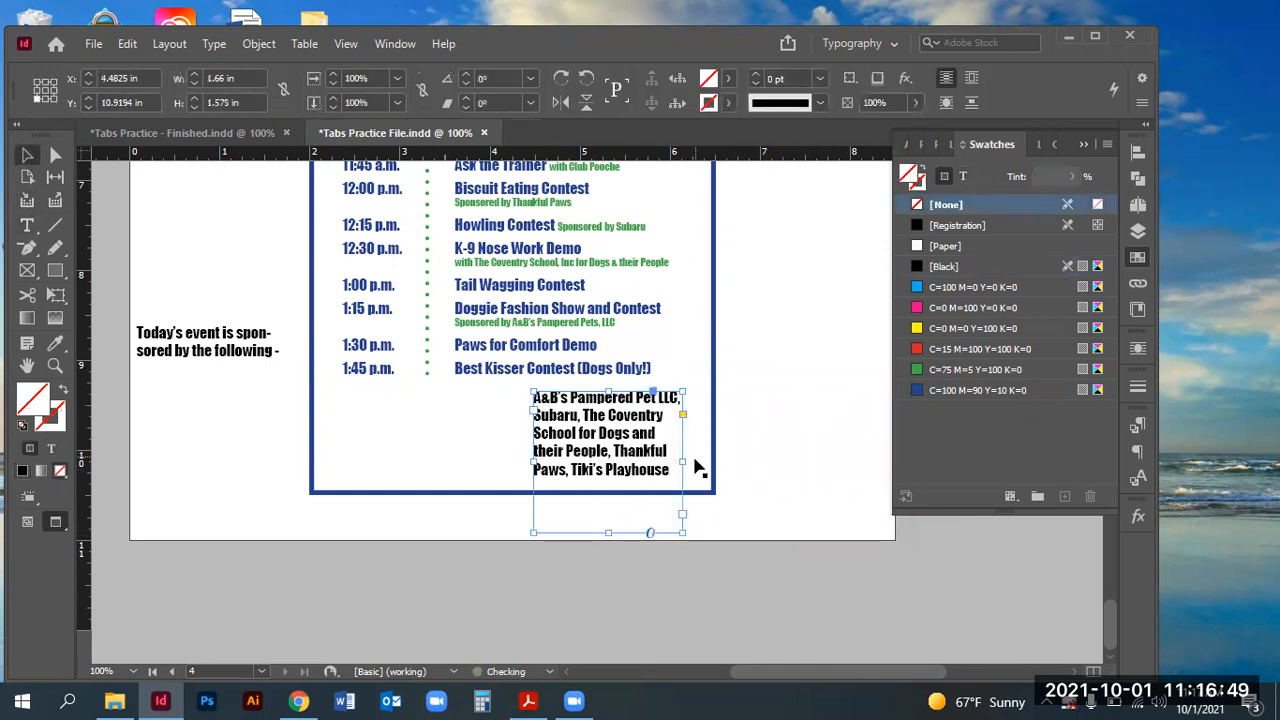
{"action": "left_click_drag", "start_coordinate": [614, 537], "coordinate": [610, 484]}
{"action": "left_click_drag", "start_coordinate": [536, 436], "coordinate": [531, 408]}
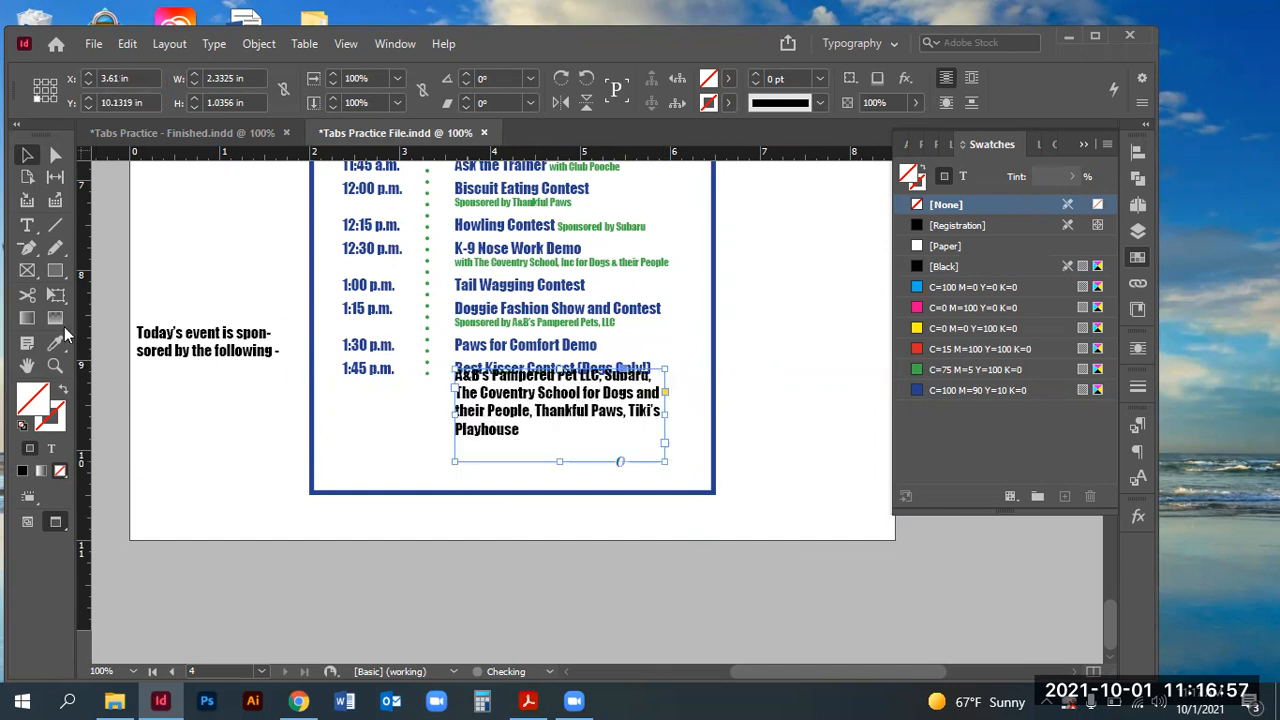
- Align the sponsor names frame's left edge with the Event column at X 3.612 in and place it below the Best Kisser Contest line
{"action": "left_click", "coordinate": [55, 365]}
{"action": "left_click_drag", "start_coordinate": [282, 312], "coordinate": [726, 484]}
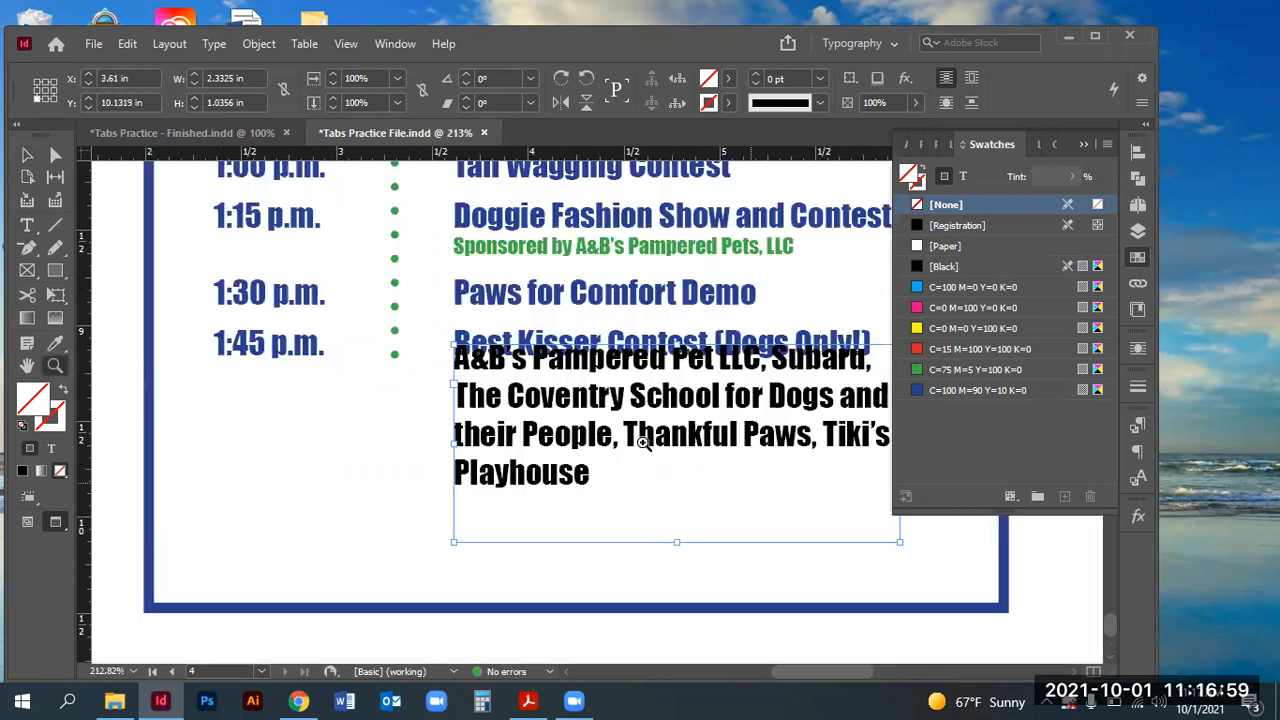
{"action": "left_click_drag", "start_coordinate": [423, 339], "coordinate": [634, 486]}
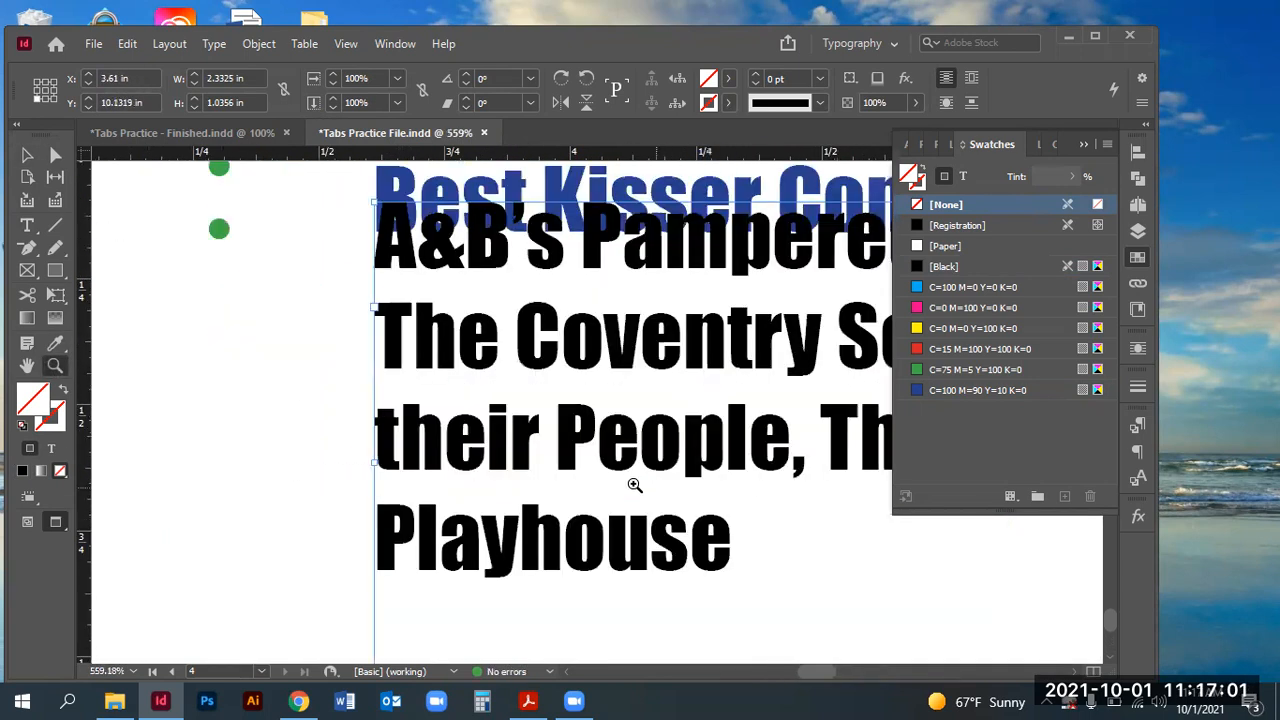
{"action": "left_click", "coordinate": [26, 158]}
{"action": "mouse_move", "coordinate": [405, 262]}
{"action": "left_mouse_down"}
{"action": "mouse_move", "coordinate": [412, 180]}
{"action": "mouse_move", "coordinate": [486, 390]}
{"action": "mouse_move", "coordinate": [426, 586]}
{"action": "mouse_move", "coordinate": [450, 350]}
{"action": "mouse_move", "coordinate": [397, 272]}
{"action": "left_mouse_up"}
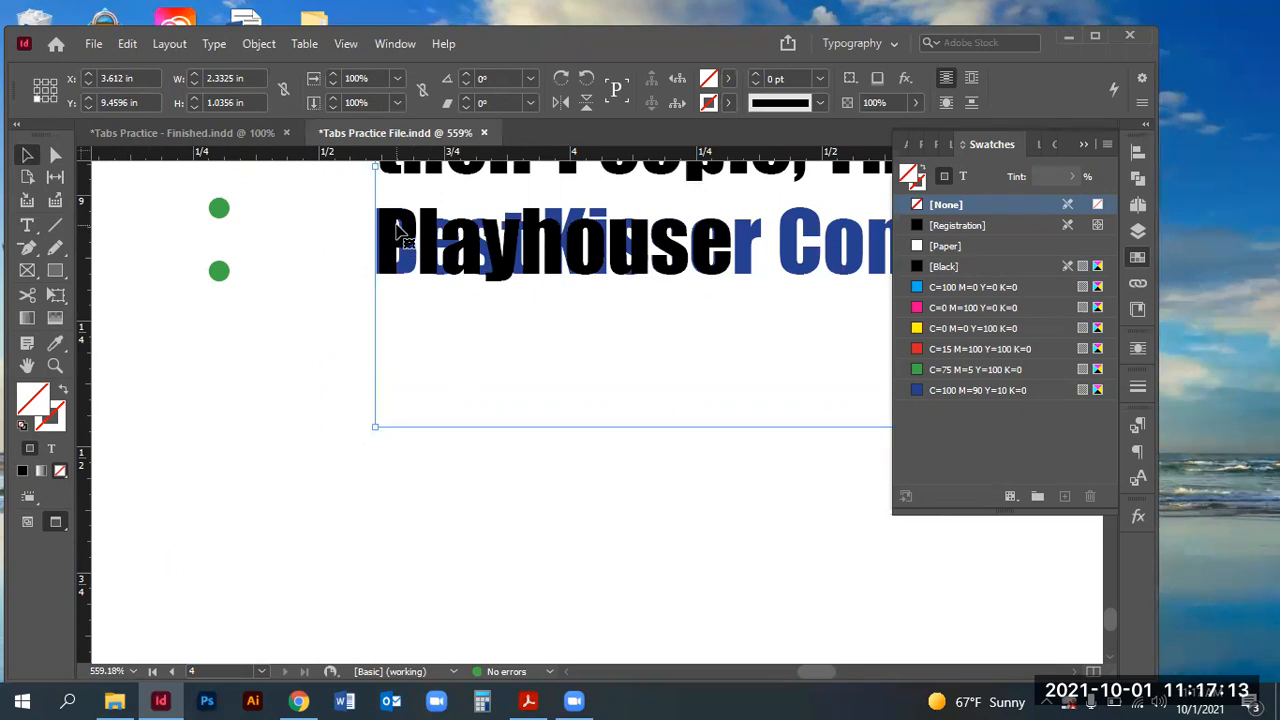
{"action": "key", "text": "ctrl+0"}
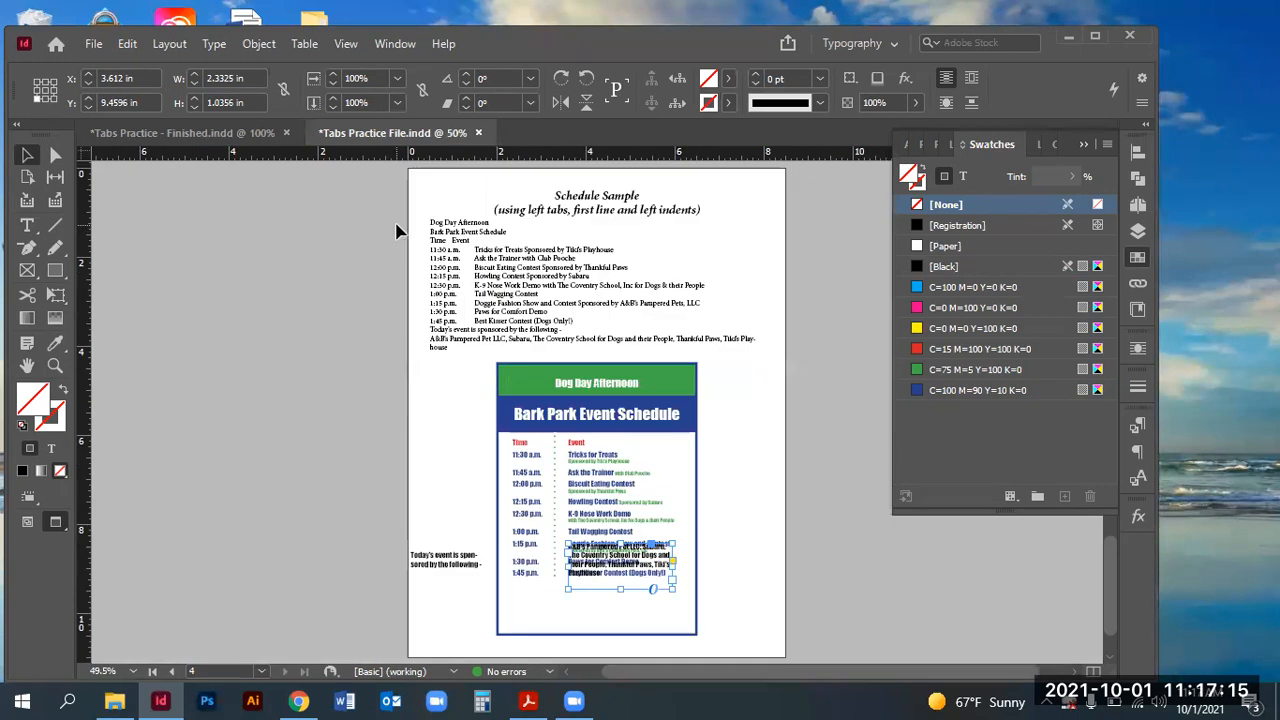
{"action": "left_click", "coordinate": [55, 365]}
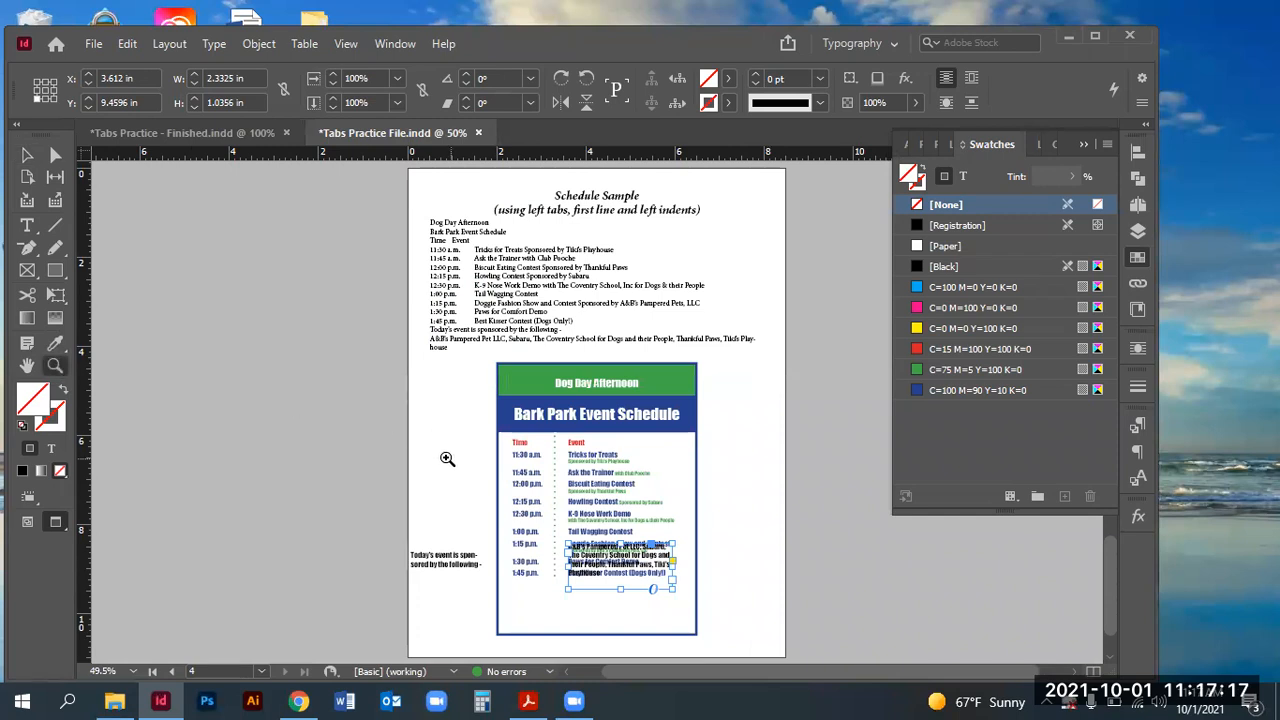
{"action": "left_click_drag", "start_coordinate": [479, 494], "coordinate": [820, 630]}
{"action": "left_click", "coordinate": [27, 156]}
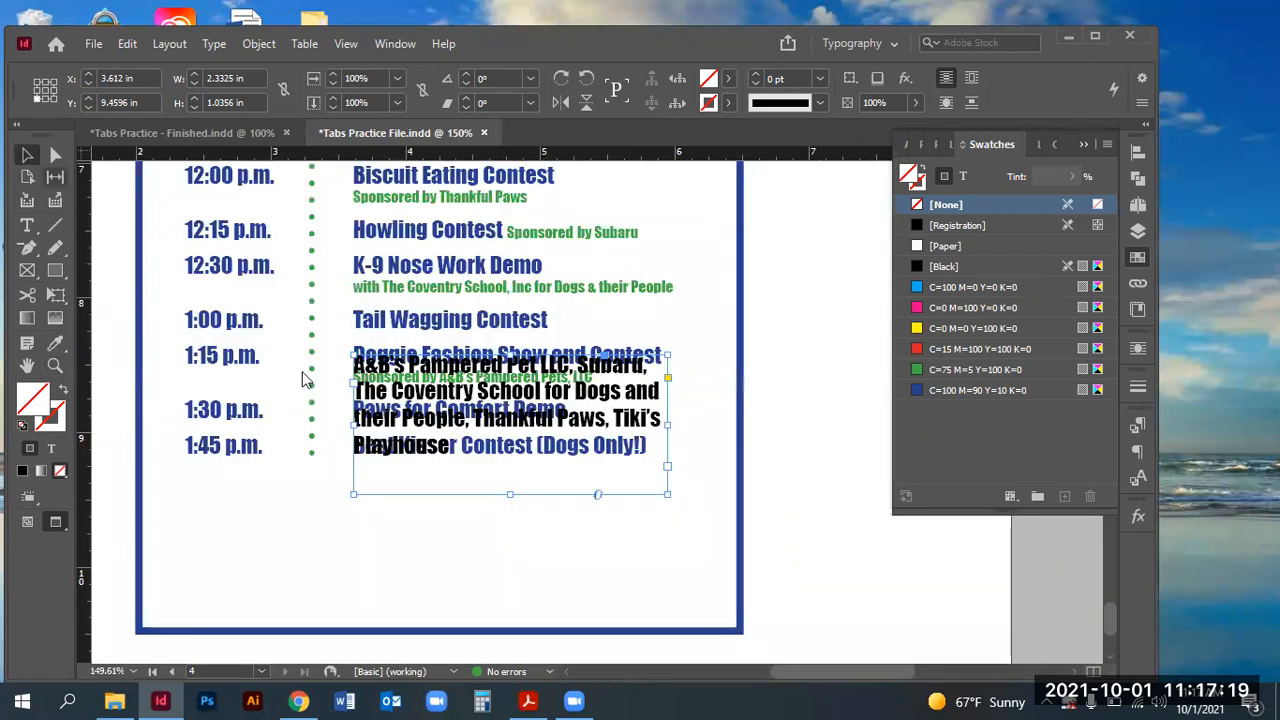
{"action": "left_click_drag", "start_coordinate": [440, 450], "coordinate": [442, 562]}
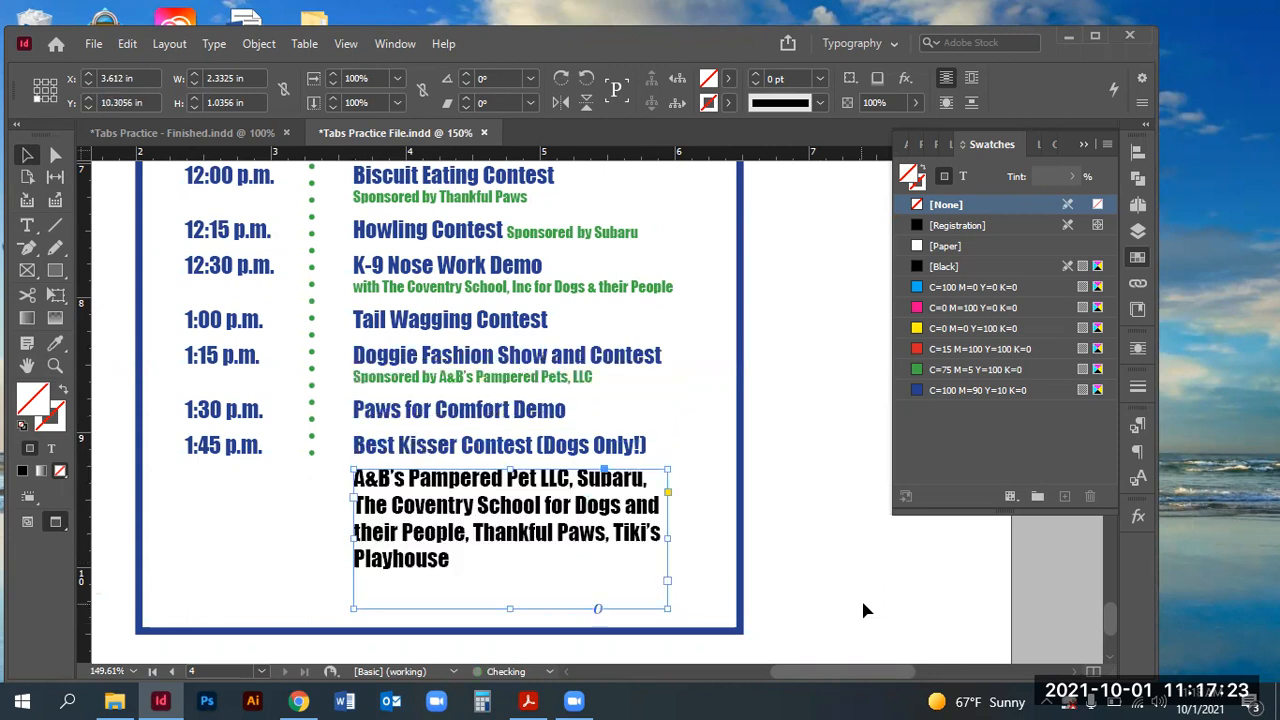
- Move the "Today's event is sponsored by the following -" frame into the schedule, aligning its left edge with the Time column at X 2.3575 in
{"action": "left_click_drag", "start_coordinate": [808, 685], "coordinate": [751, 680]}
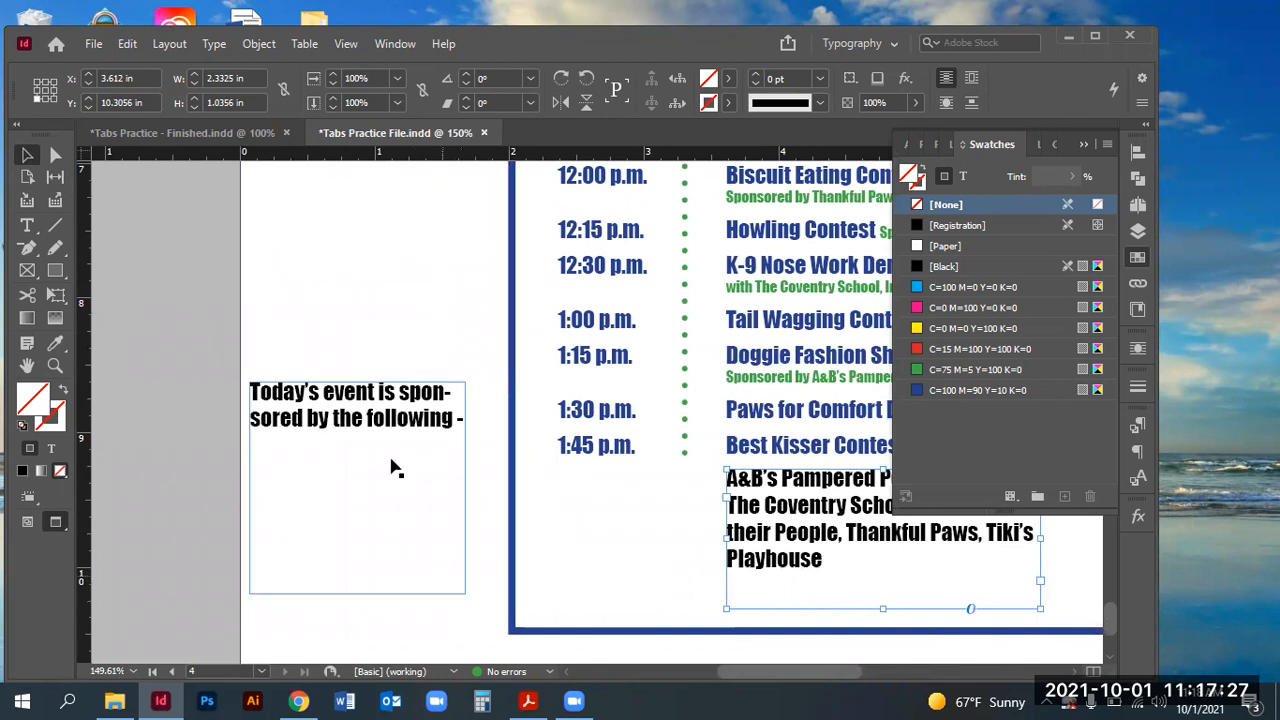
{"action": "left_click_drag", "start_coordinate": [335, 409], "coordinate": [645, 484]}
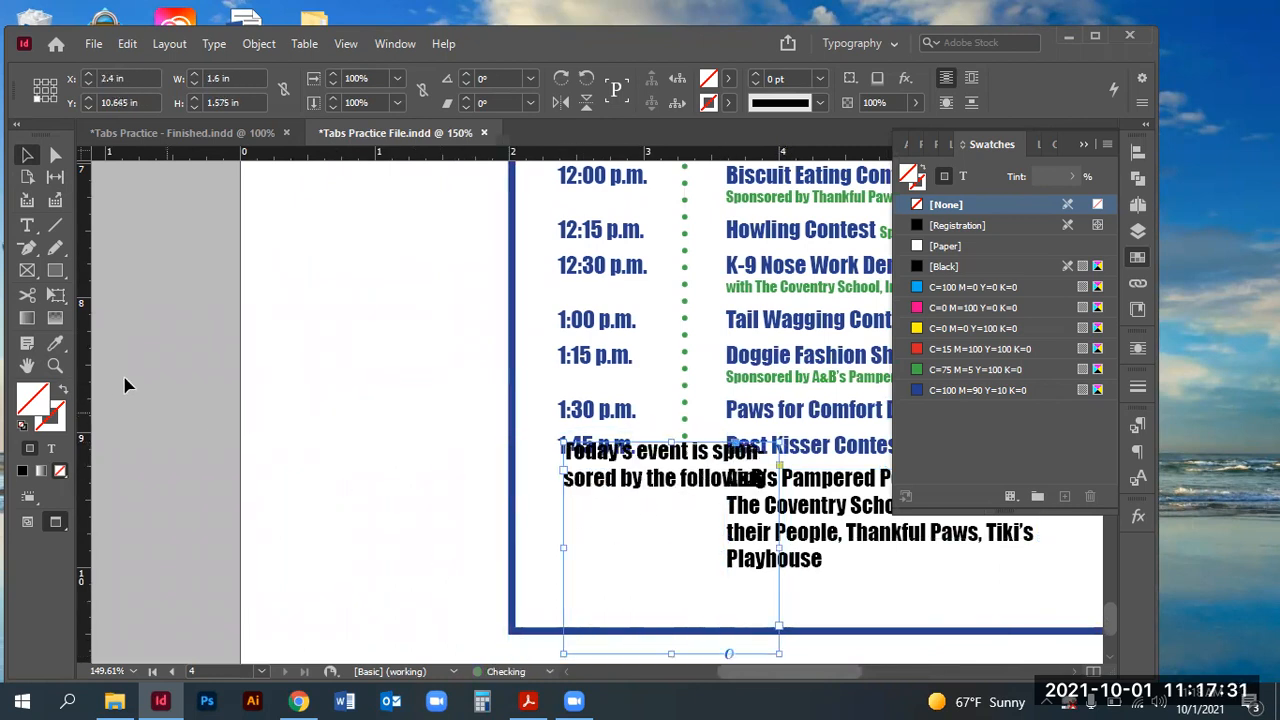
{"action": "left_click", "coordinate": [55, 365]}
{"action": "left_click_drag", "start_coordinate": [508, 382], "coordinate": [810, 551]}
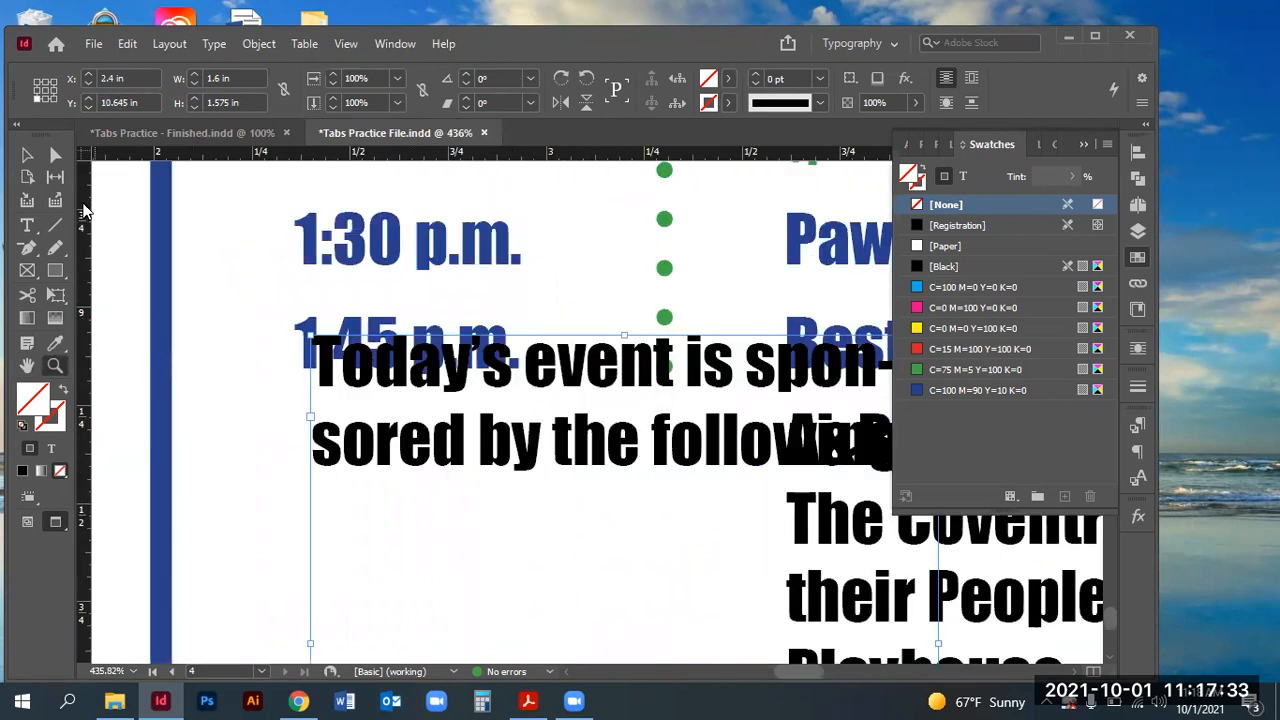
{"action": "left_click", "coordinate": [27, 155]}
{"action": "left_click_drag", "start_coordinate": [350, 375], "coordinate": [334, 359]}
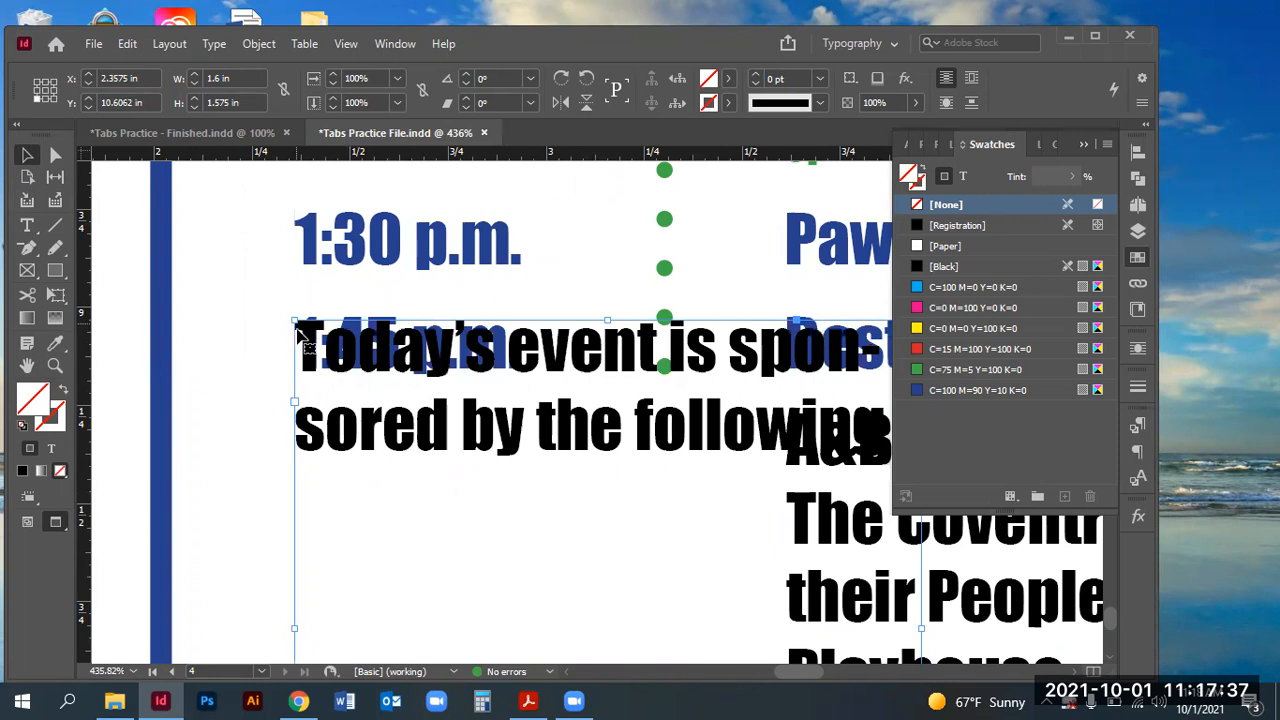
{"action": "left_click", "coordinate": [55, 367]}
{"action": "left_click_drag", "start_coordinate": [320, 343], "coordinate": [400, 378]}
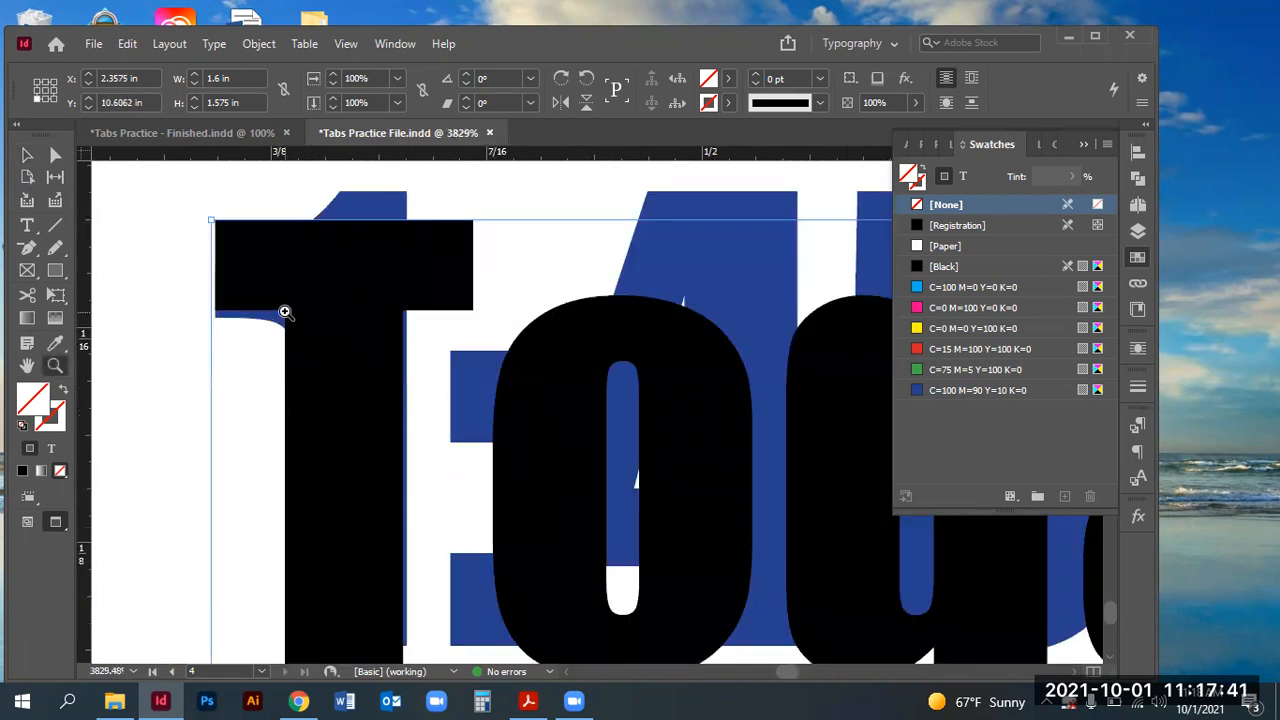
- Shrink the "Today's event is sponsored" frame to about 0.92 in wide and 1.14 in high so it fits the Time column
{"action": "key", "text": "ctrl+0"}
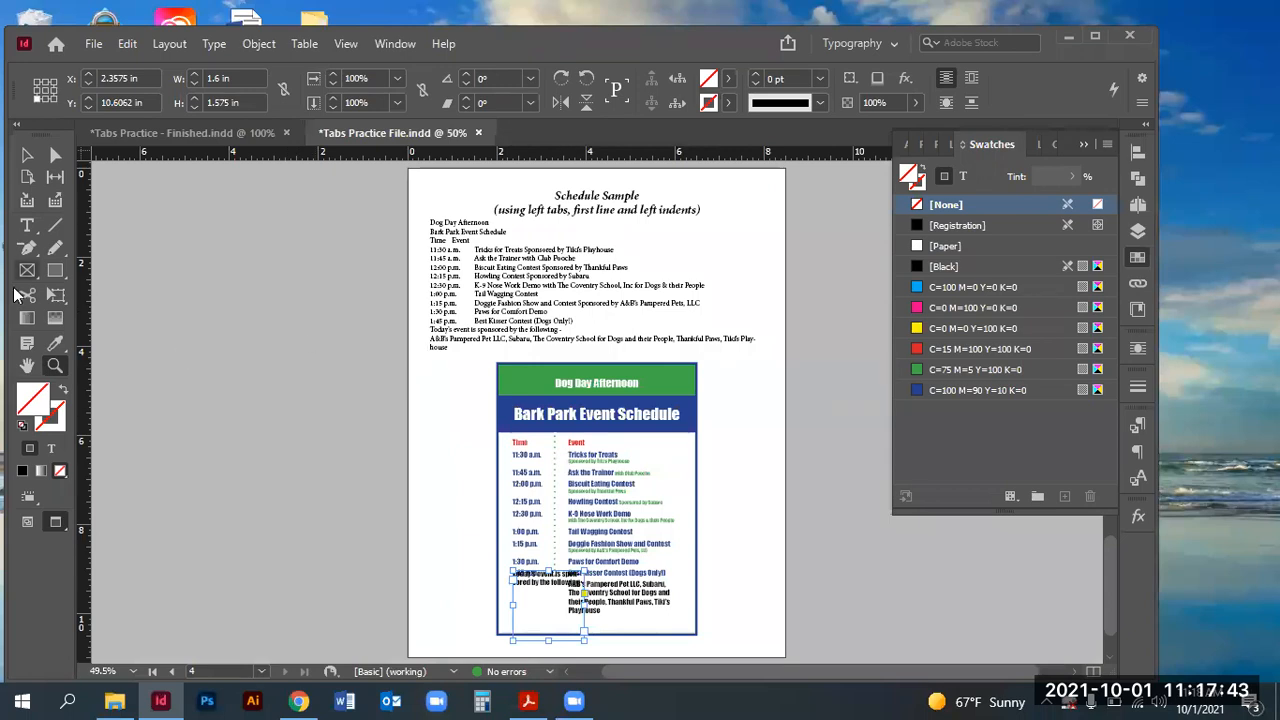
{"action": "left_click_drag", "start_coordinate": [496, 524], "coordinate": [713, 683]}
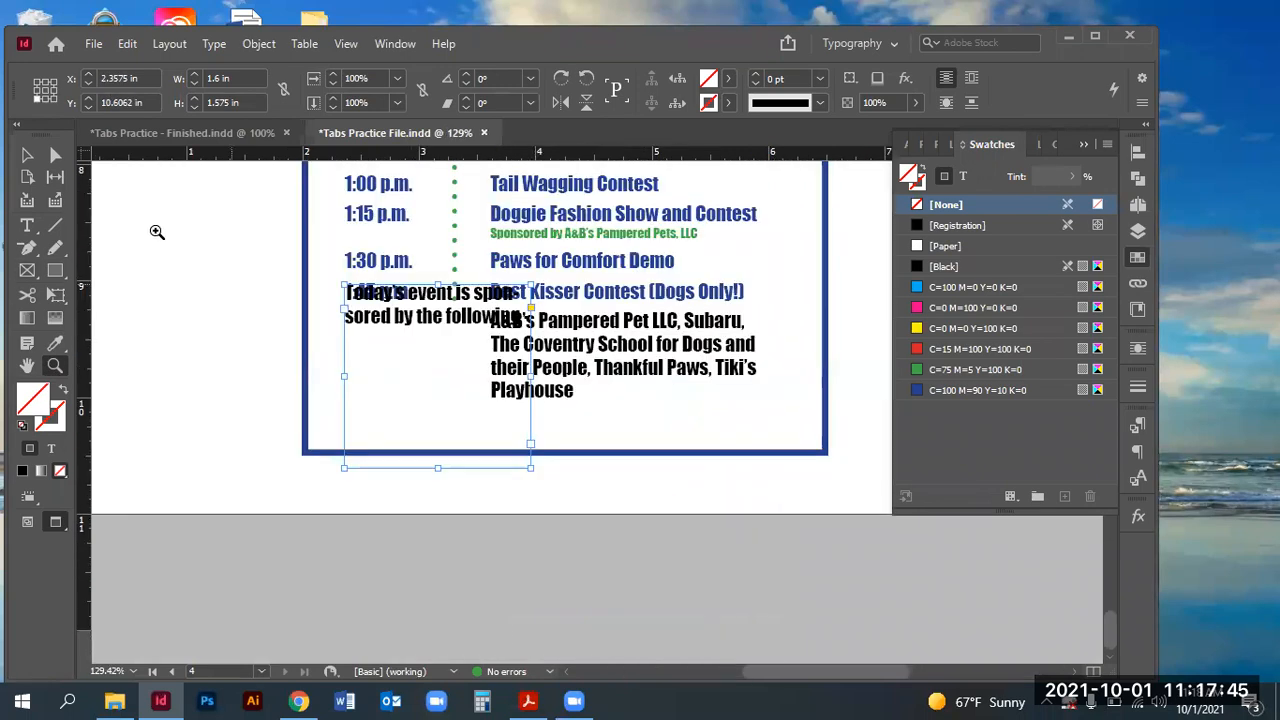
{"action": "left_click", "coordinate": [27, 157]}
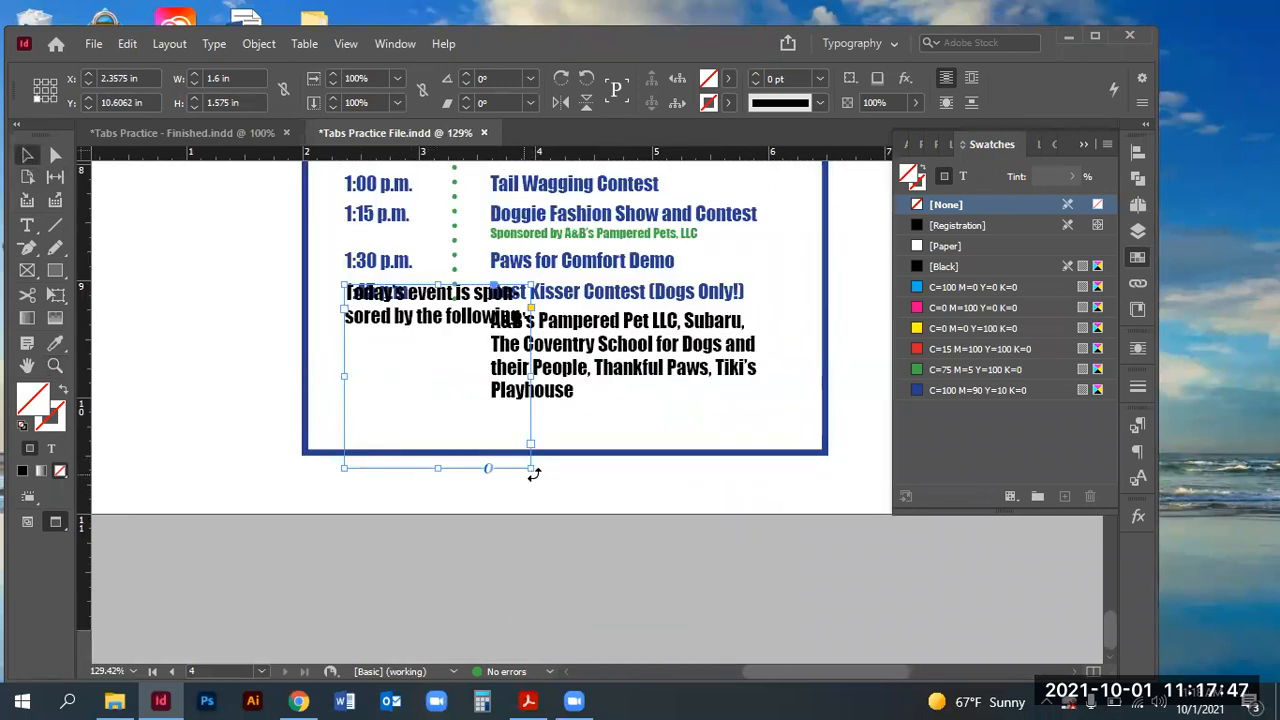
{"action": "left_click_drag", "start_coordinate": [533, 468], "coordinate": [398, 417]}
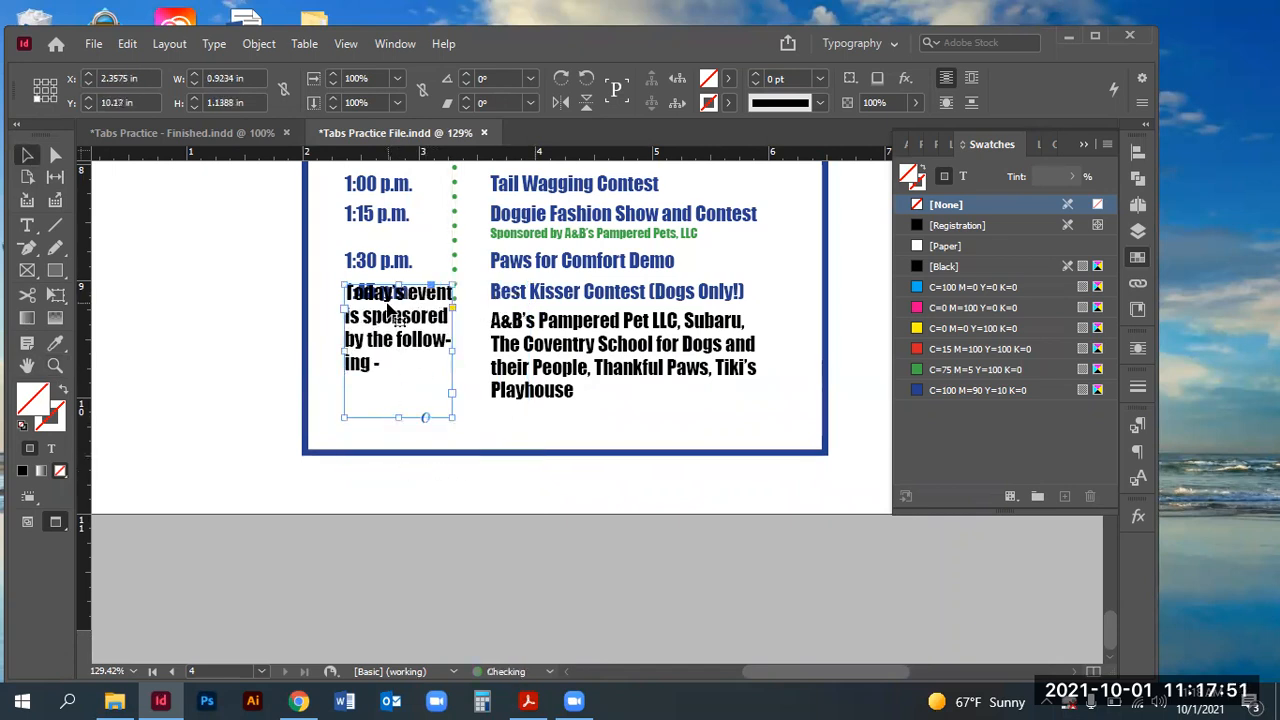
- Nudge both sponsor frames down below the 1:45 p.m. line, the "Today's event" frame to Y 10.5867 in and the names frame to Y 10.4444 in
{"action": "key", "text": "shift+Down"}
{"action": "key", "text": "shift+Down"}
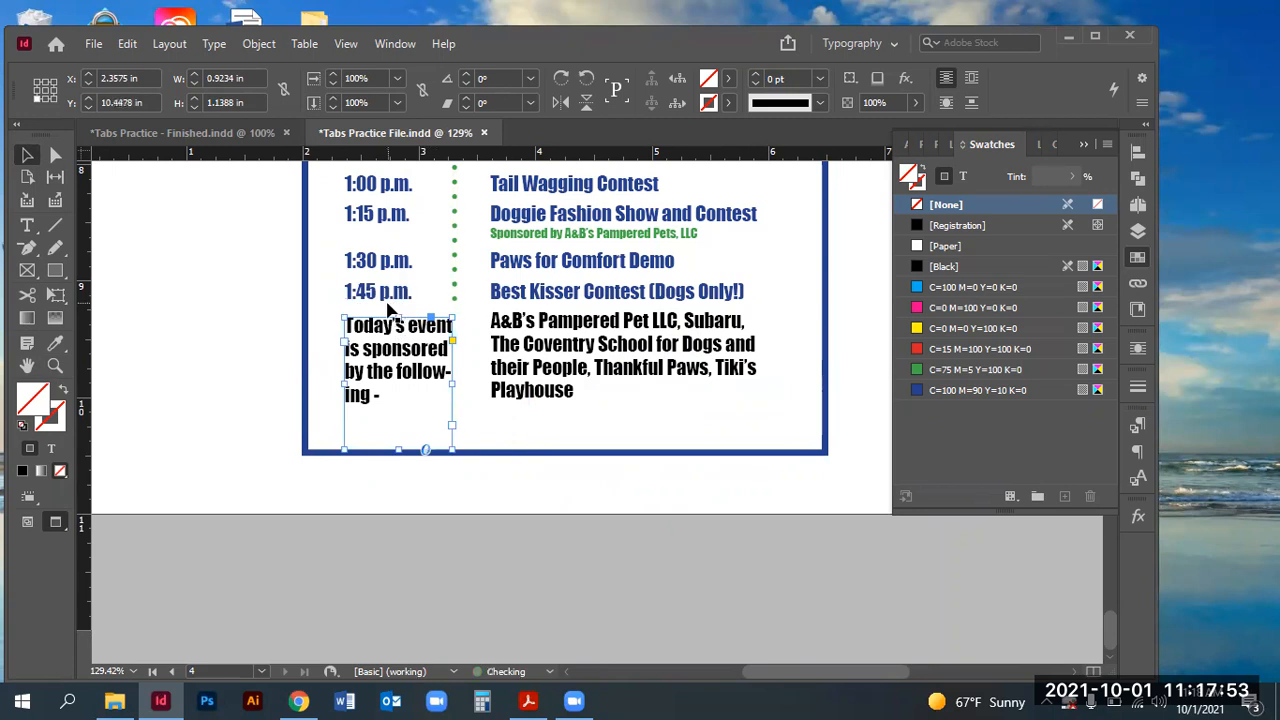
{"action": "key", "text": "shift+Down"}
{"action": "key", "text": "shift+Up"}
{"action": "key", "text": "shift+Down"}
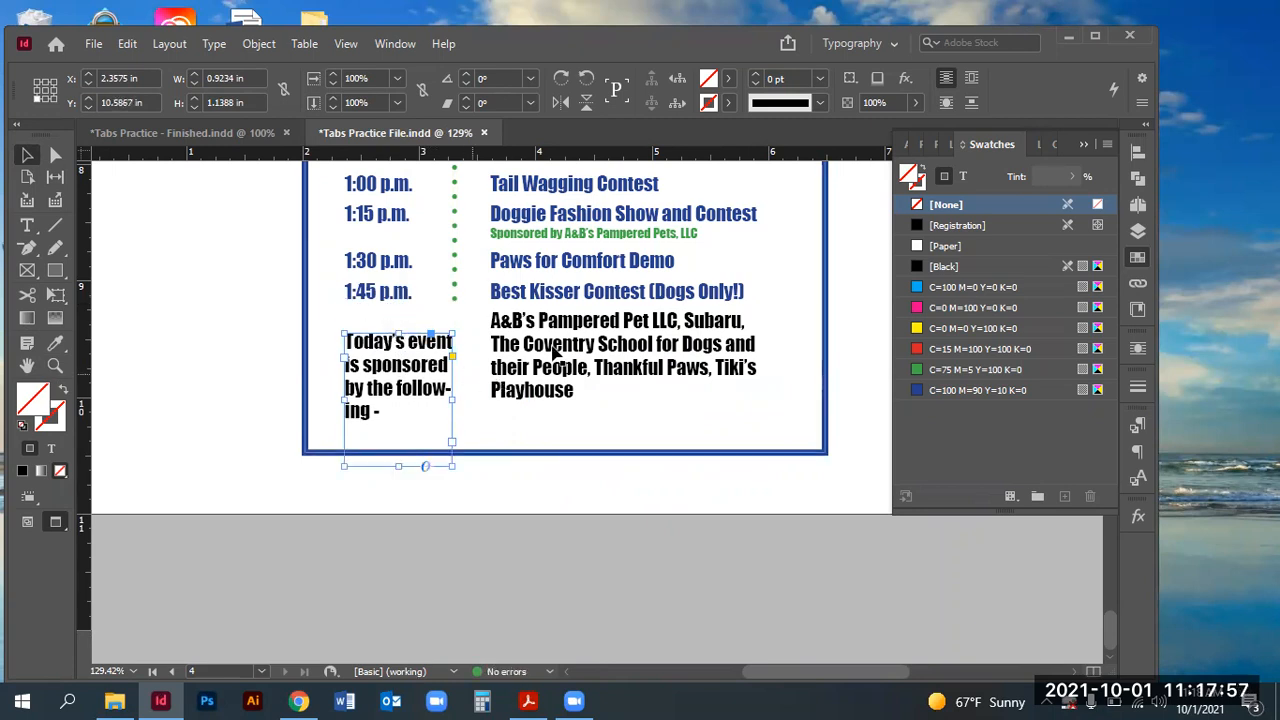
{"action": "left_click", "coordinate": [554, 347]}
{"action": "key", "text": "shift+Down"}
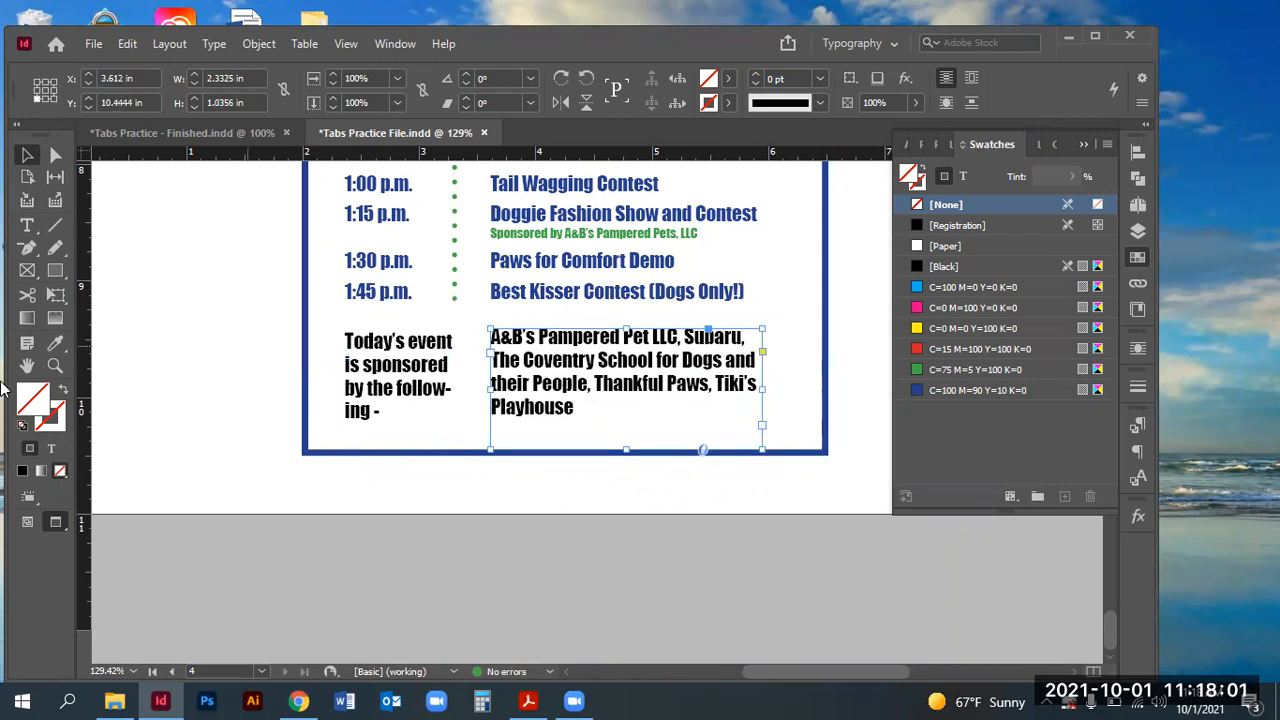
- Align the top edges of the two sponsor frames to each other, using Align to Selection instead of Align to Page
{"action": "left_click", "coordinate": [55, 365]}
{"action": "left_click_drag", "start_coordinate": [655, 385], "coordinate": [874, 474]}
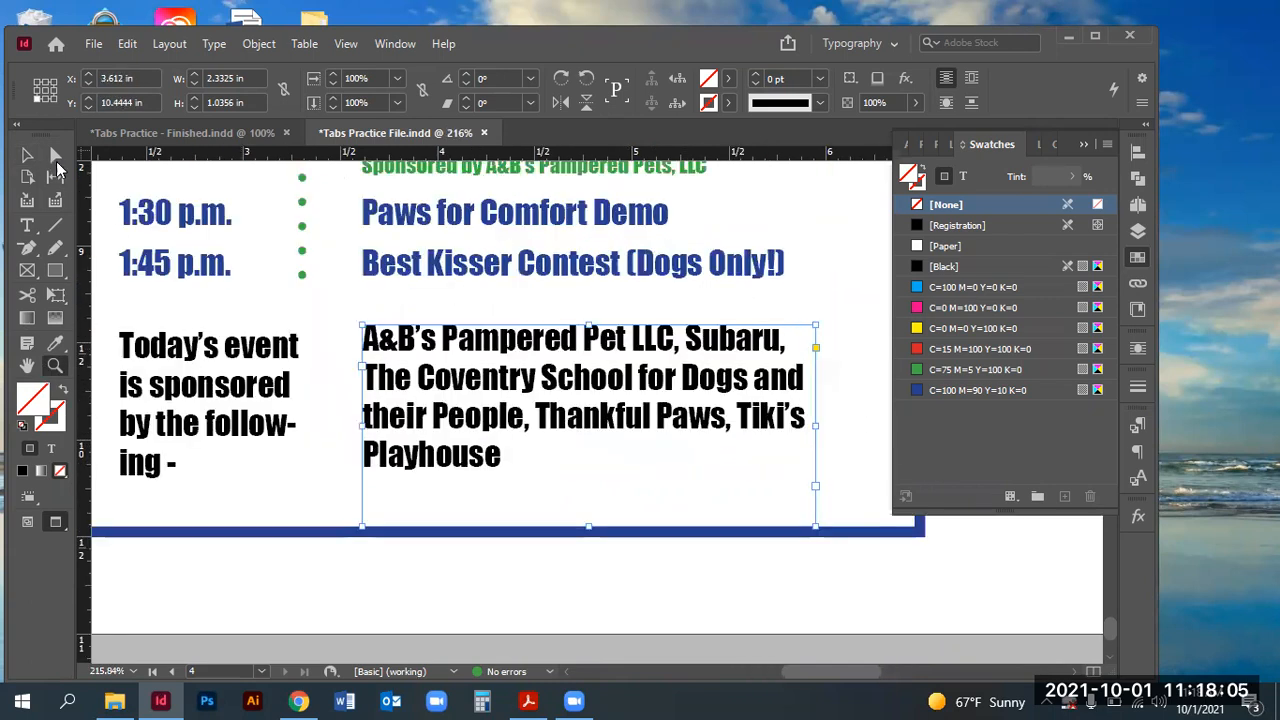
{"action": "left_click", "coordinate": [27, 155]}
{"action": "left_click", "coordinate": [214, 344]}
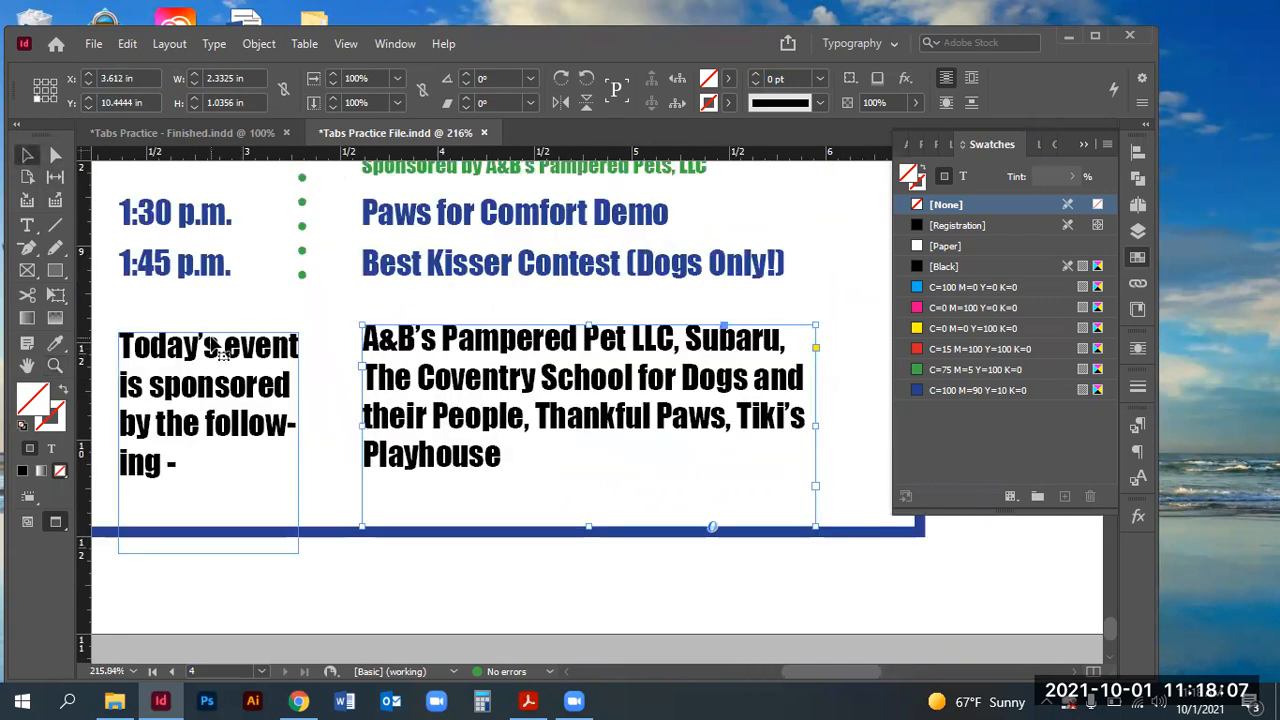
{"action": "left_click", "coordinate": [449, 344], "text": "shift"}
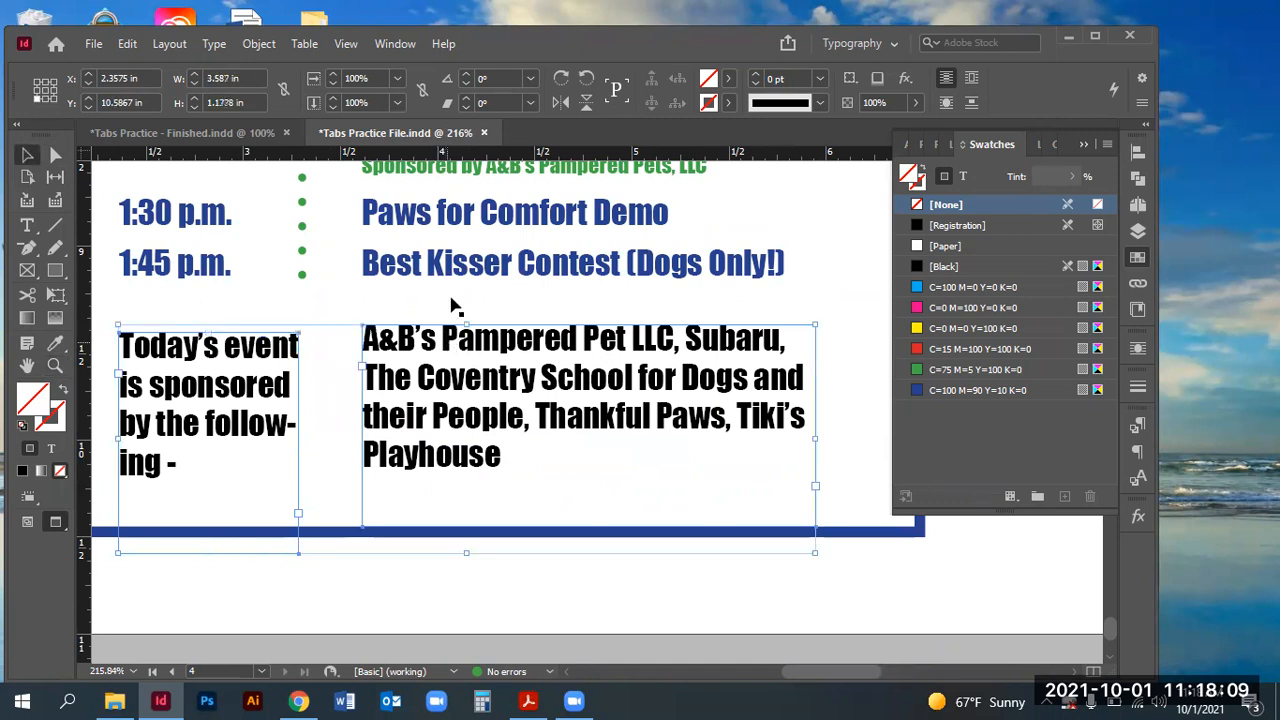
{"action": "left_click", "coordinate": [386, 44]}
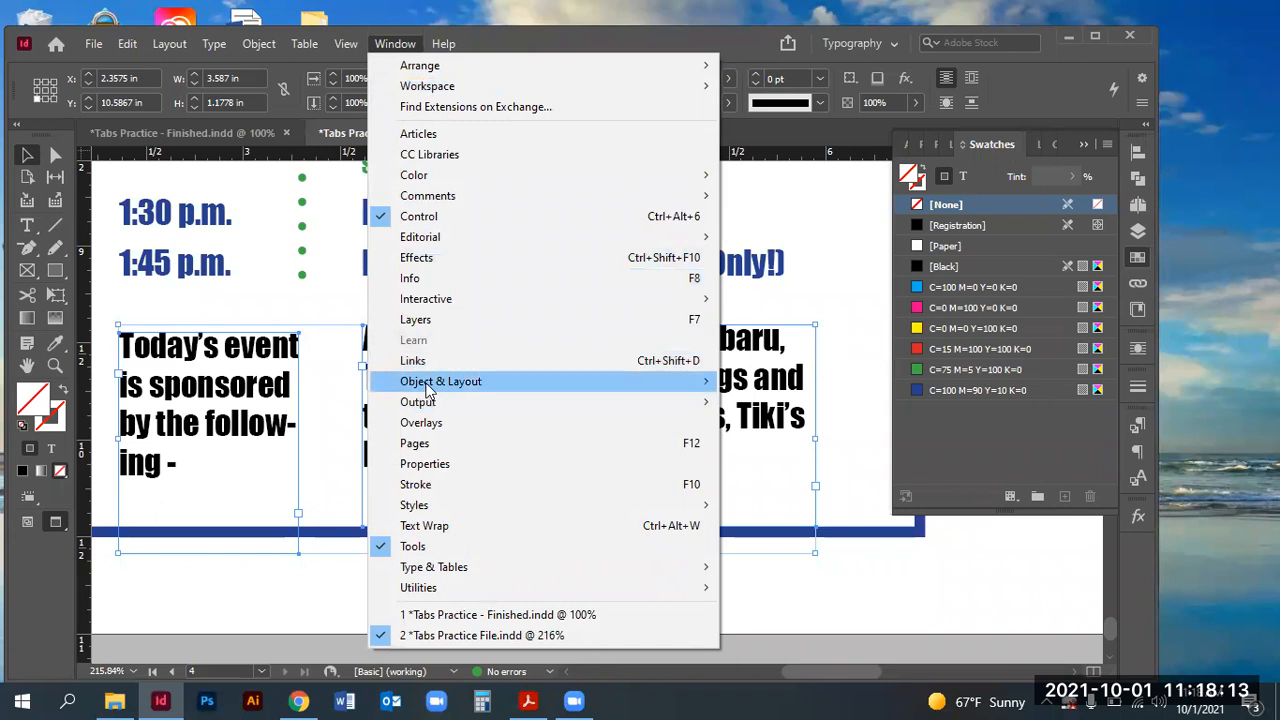
{"action": "mouse_move", "coordinate": [428, 384]}
{"action": "left_click", "coordinate": [760, 382]}
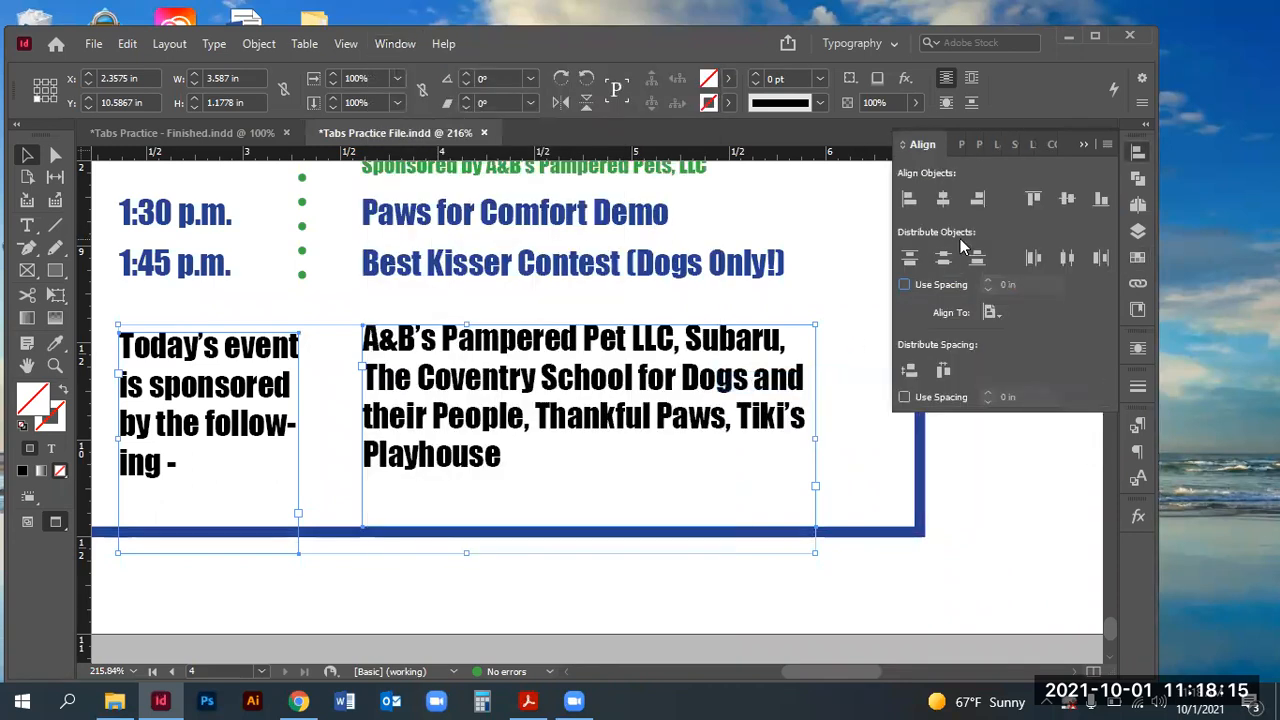
{"action": "left_click", "coordinate": [1035, 199]}
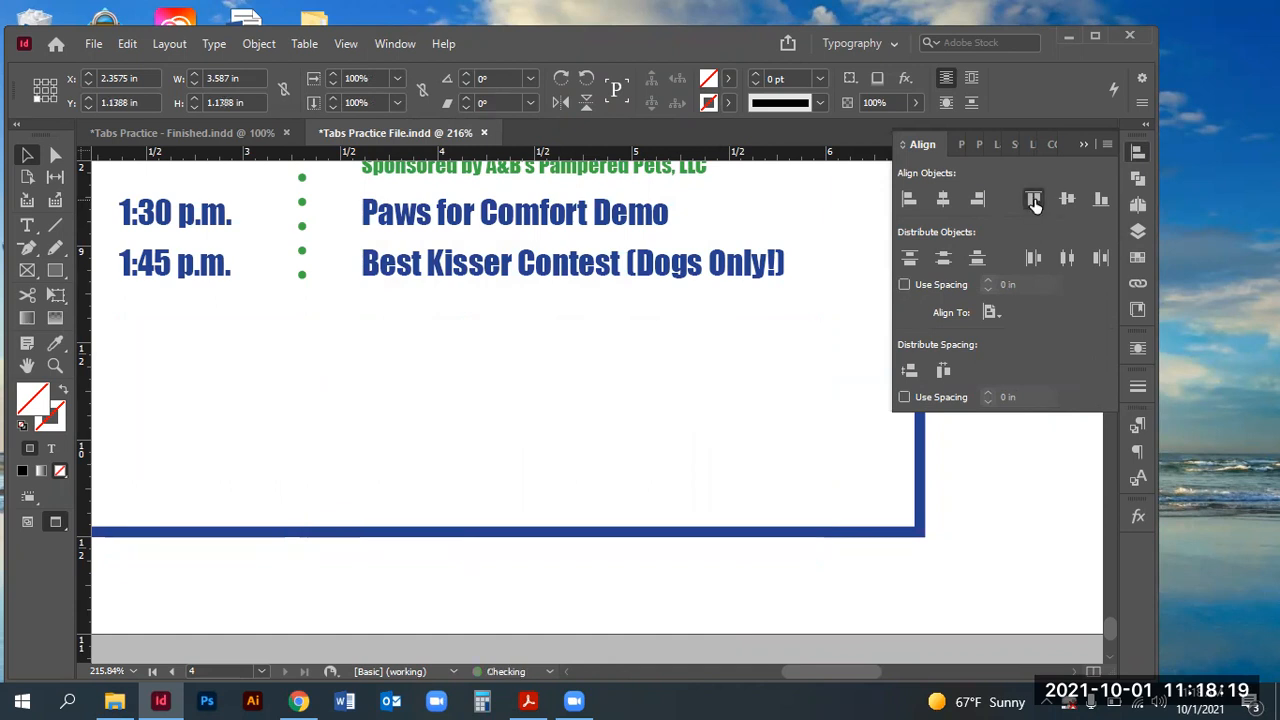
{"action": "key", "text": "ctrl+z"}
{"action": "left_click", "coordinate": [990, 312]}
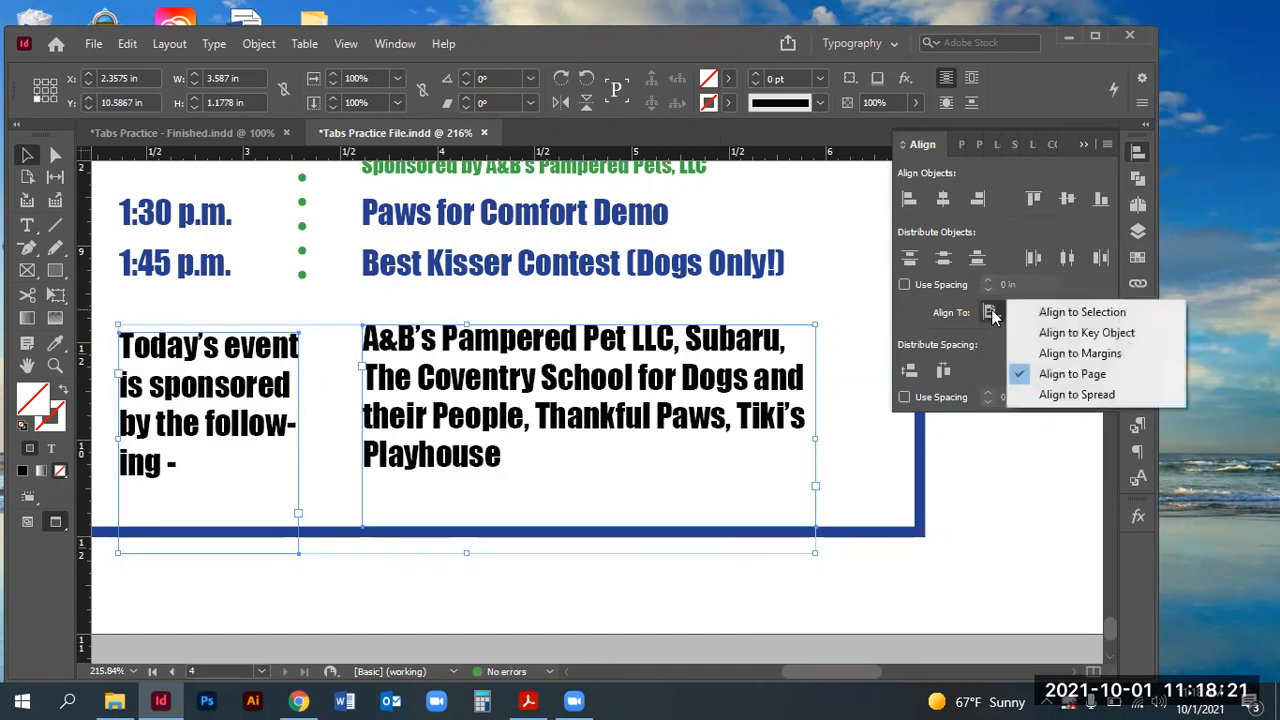
{"action": "left_click", "coordinate": [1074, 311]}
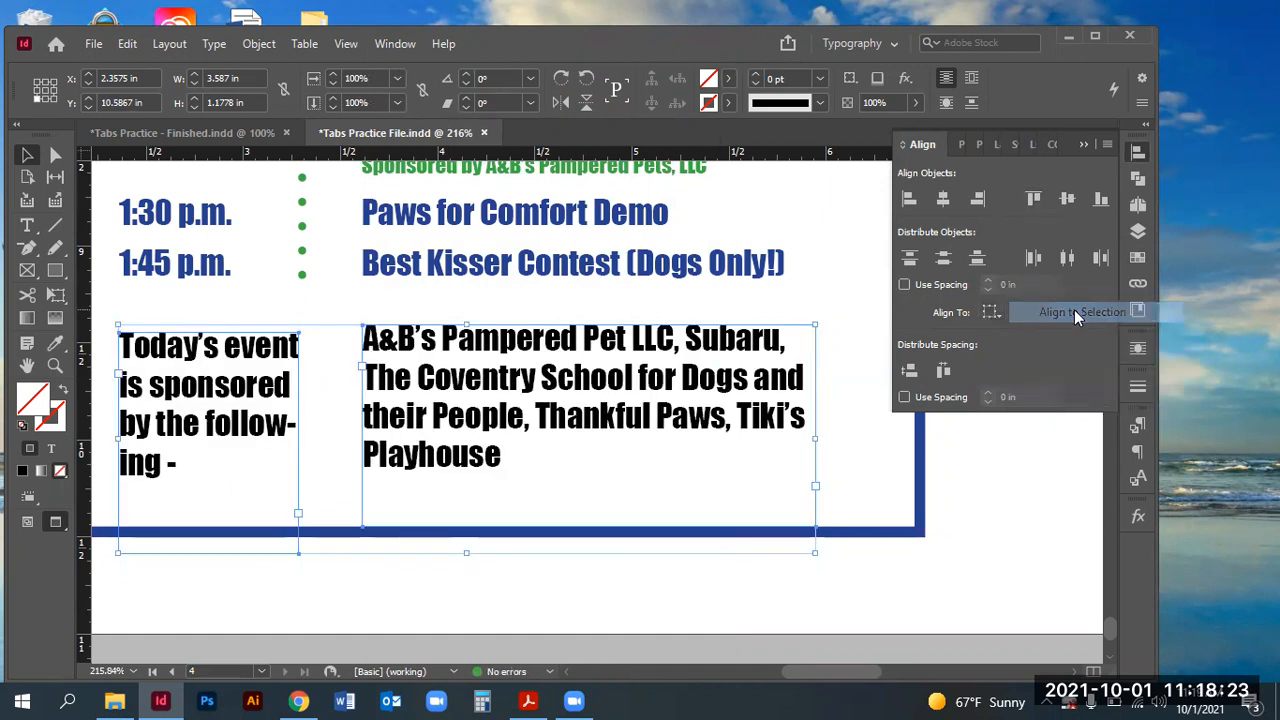
{"action": "left_click", "coordinate": [1032, 198]}
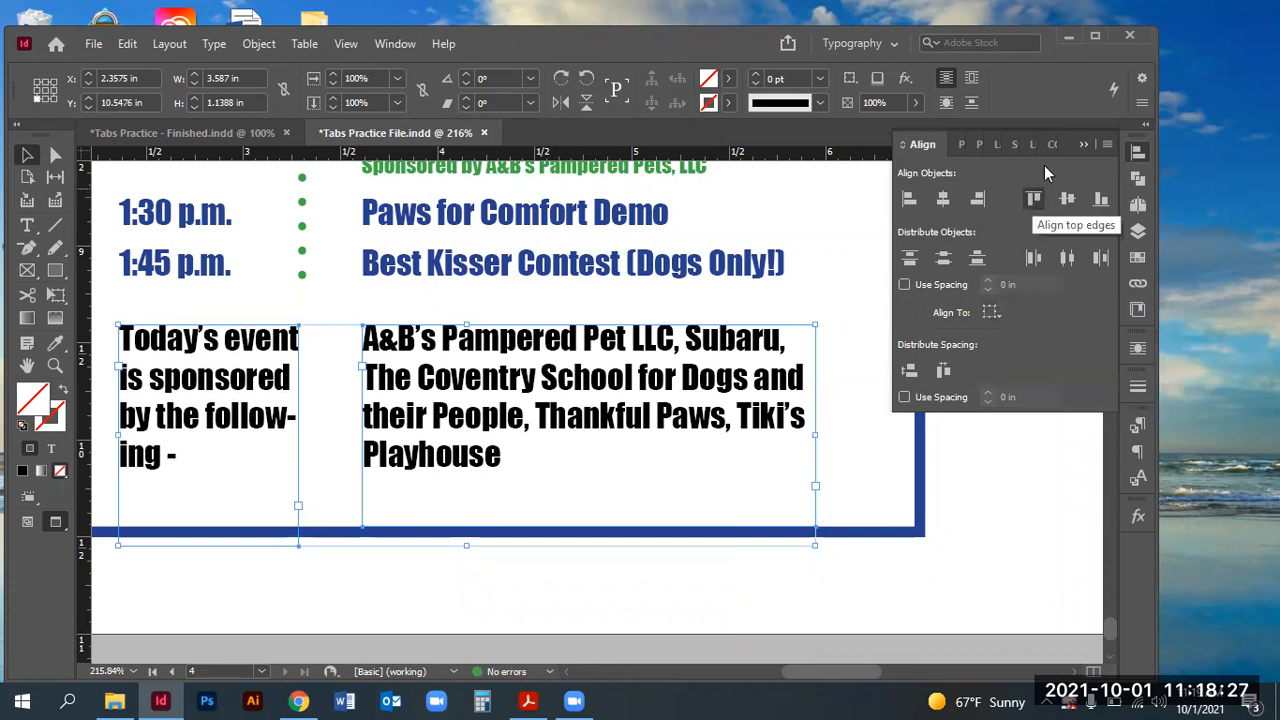
{"action": "left_click", "coordinate": [1084, 145]}
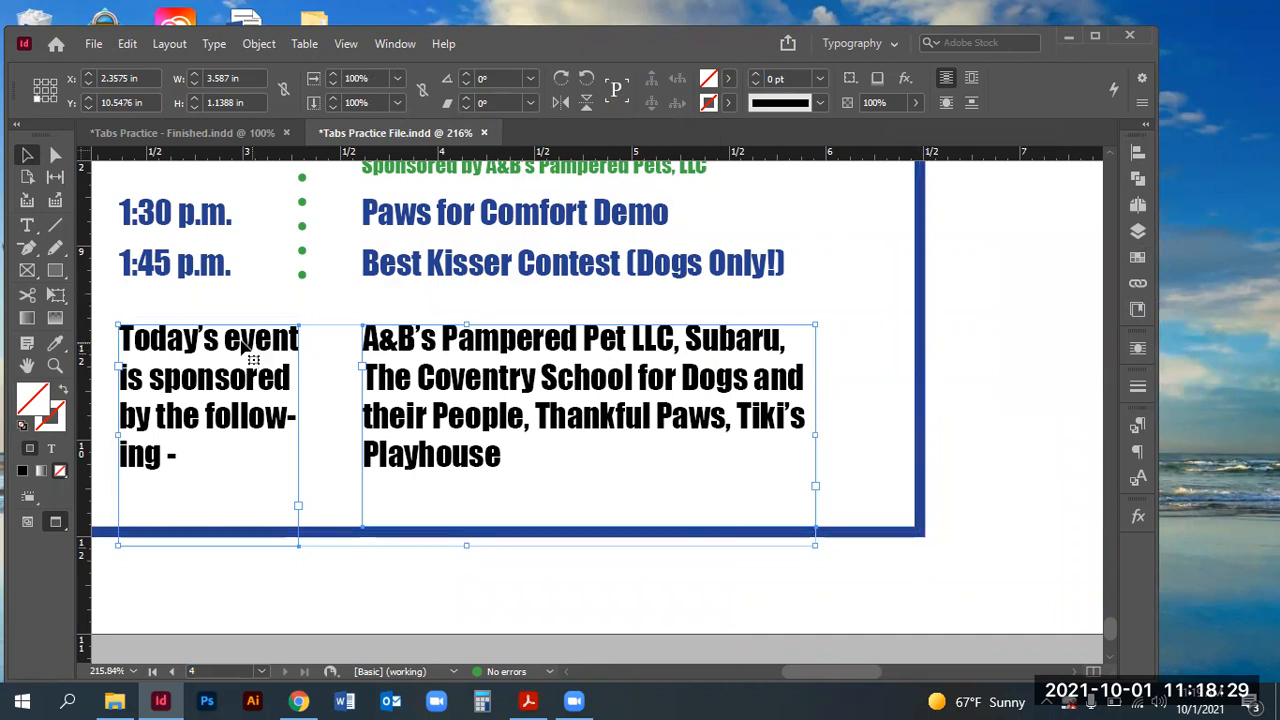
- Examine the sponsor footer's text styling, colours and line breaks in the Tabs Practice - Finished file
{"action": "left_click", "coordinate": [180, 133]}
{"action": "left_click", "coordinate": [55, 366]}
{"action": "left_click_drag", "start_coordinate": [360, 472], "coordinate": [886, 644]}
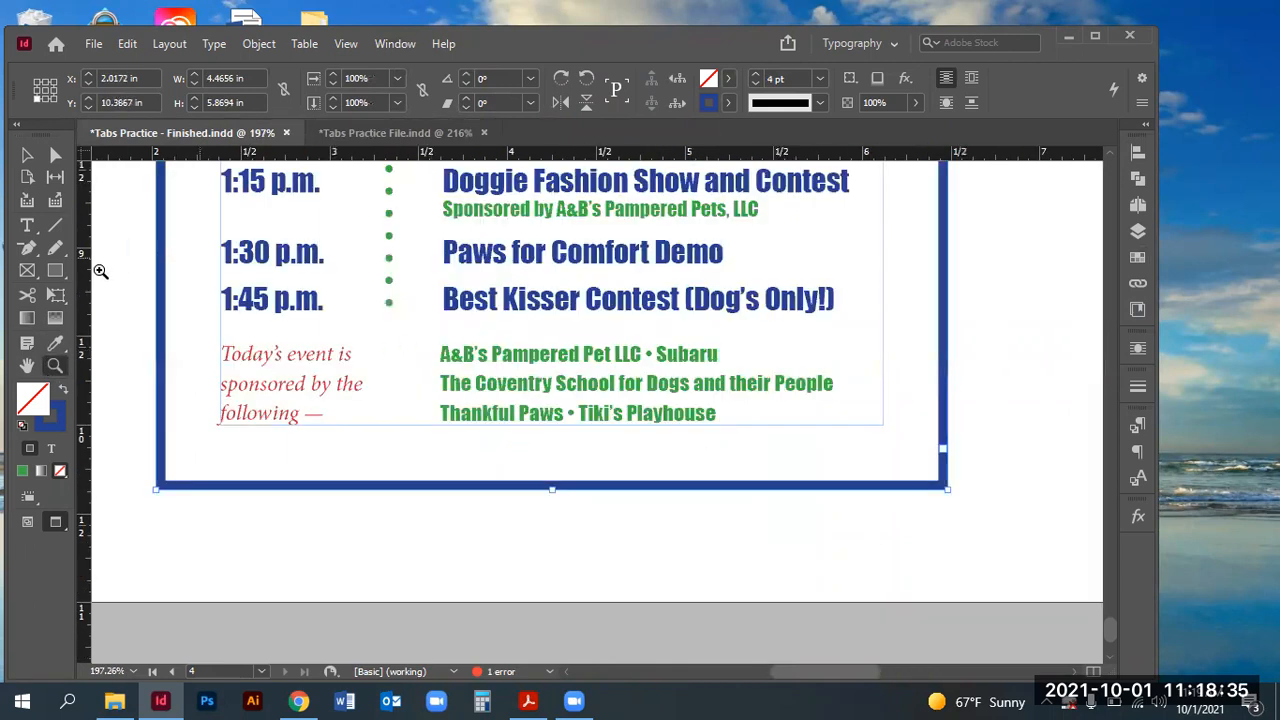
- Examine the font, size and leading of the "Today's event is sponsored" text in the Tabs Practice - Finished file
{"action": "left_click", "coordinate": [27, 225]}
{"action": "left_click", "coordinate": [229, 354]}
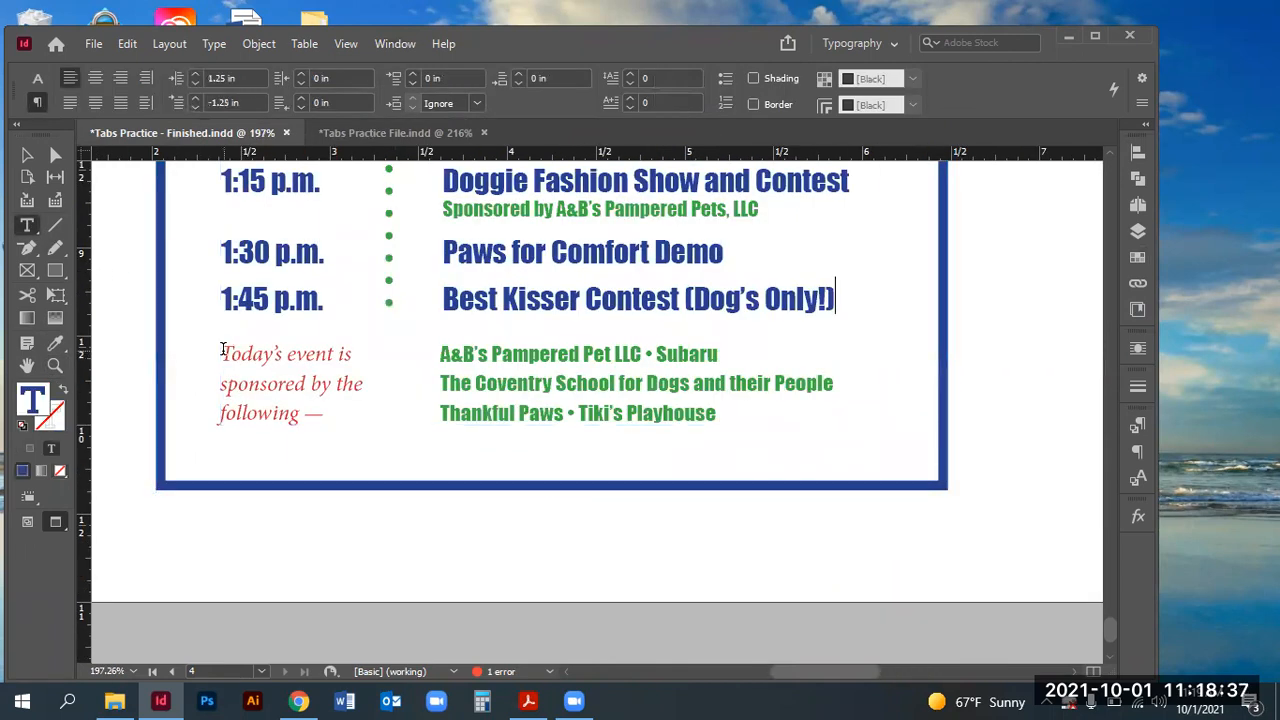
{"action": "key", "text": "shift+Home"}
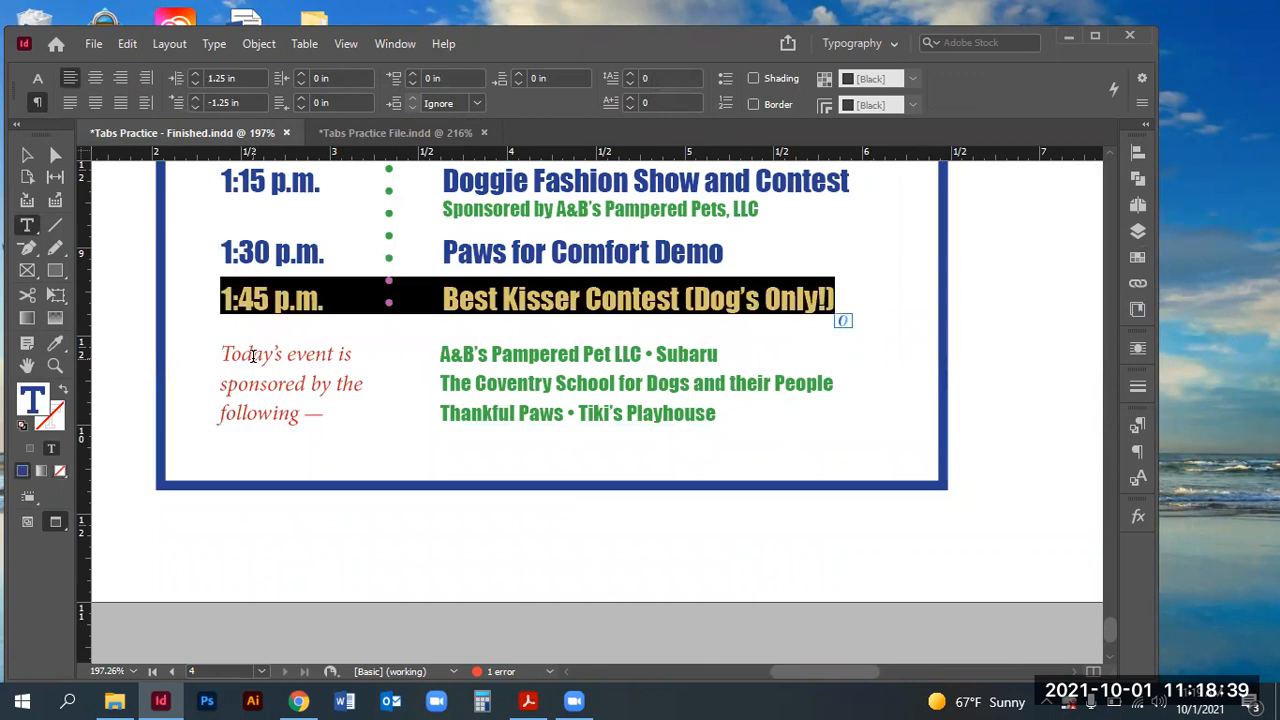
{"action": "key", "text": "Escape"}
{"action": "left_click", "coordinate": [263, 433]}
{"action": "left_click", "coordinate": [265, 435]}
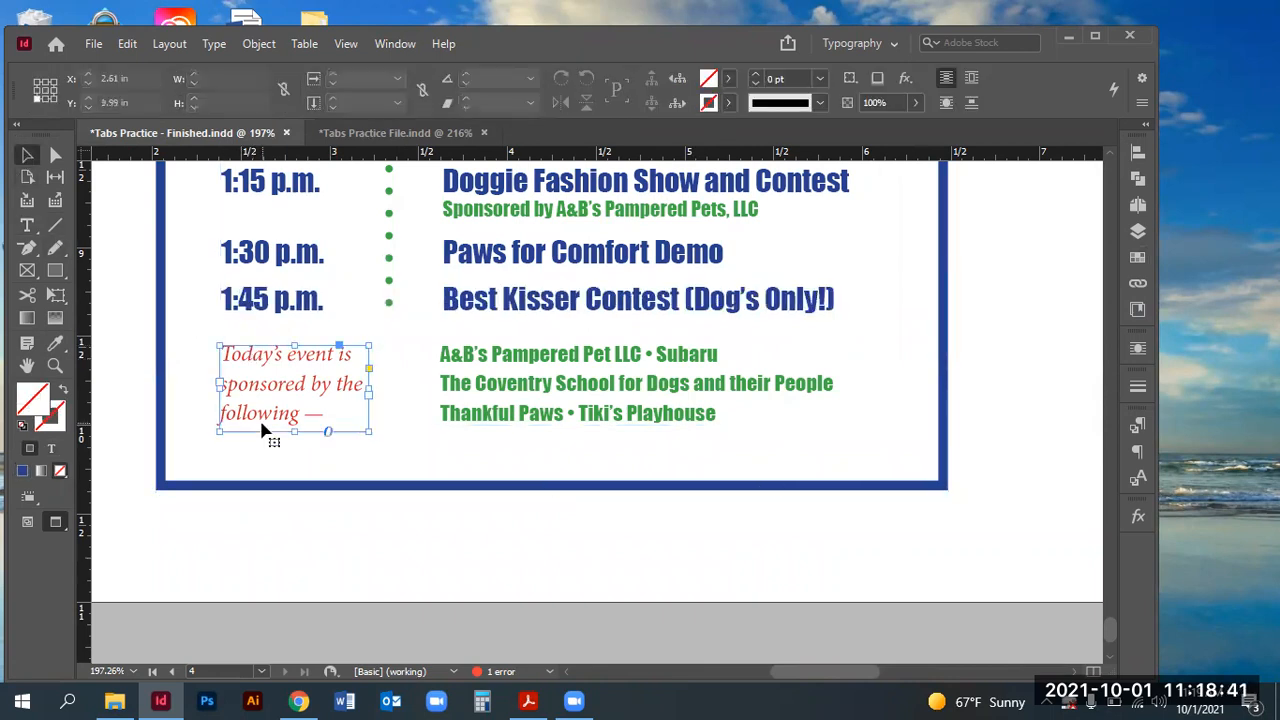
{"action": "double_click", "coordinate": [254, 391]}
{"action": "key", "text": "ctrl+a"}
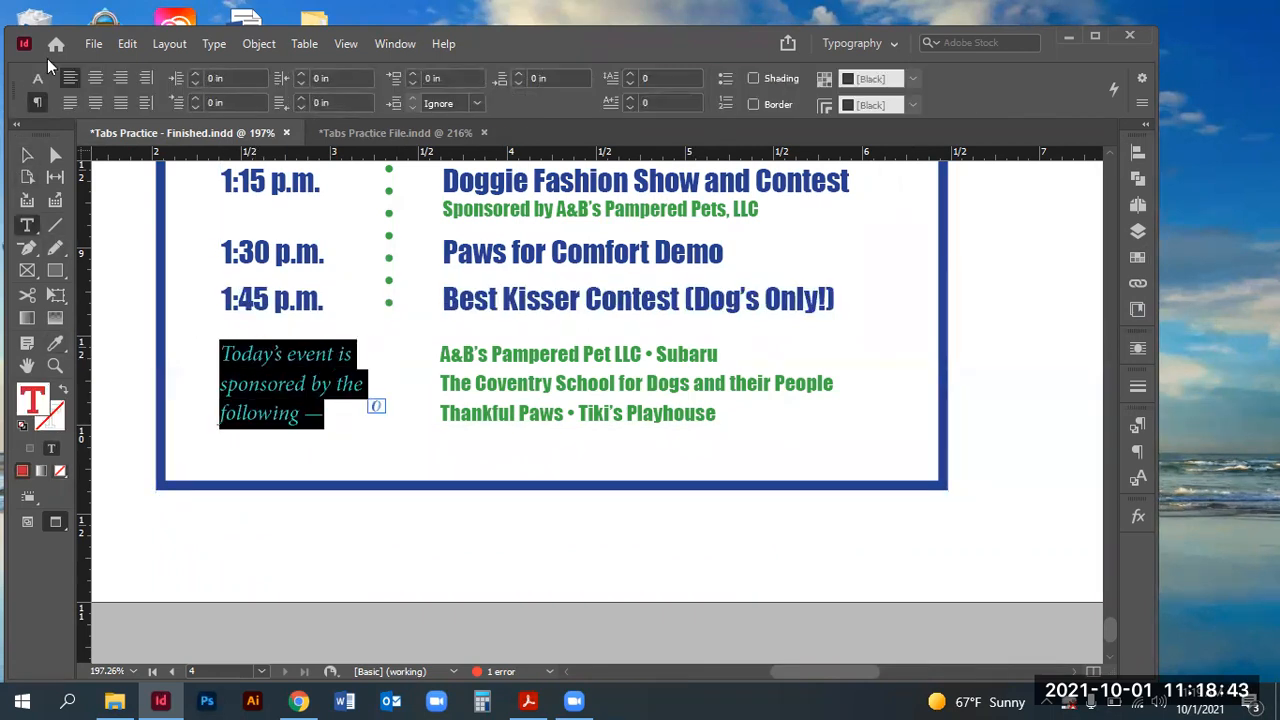
{"action": "left_click", "coordinate": [37, 78]}
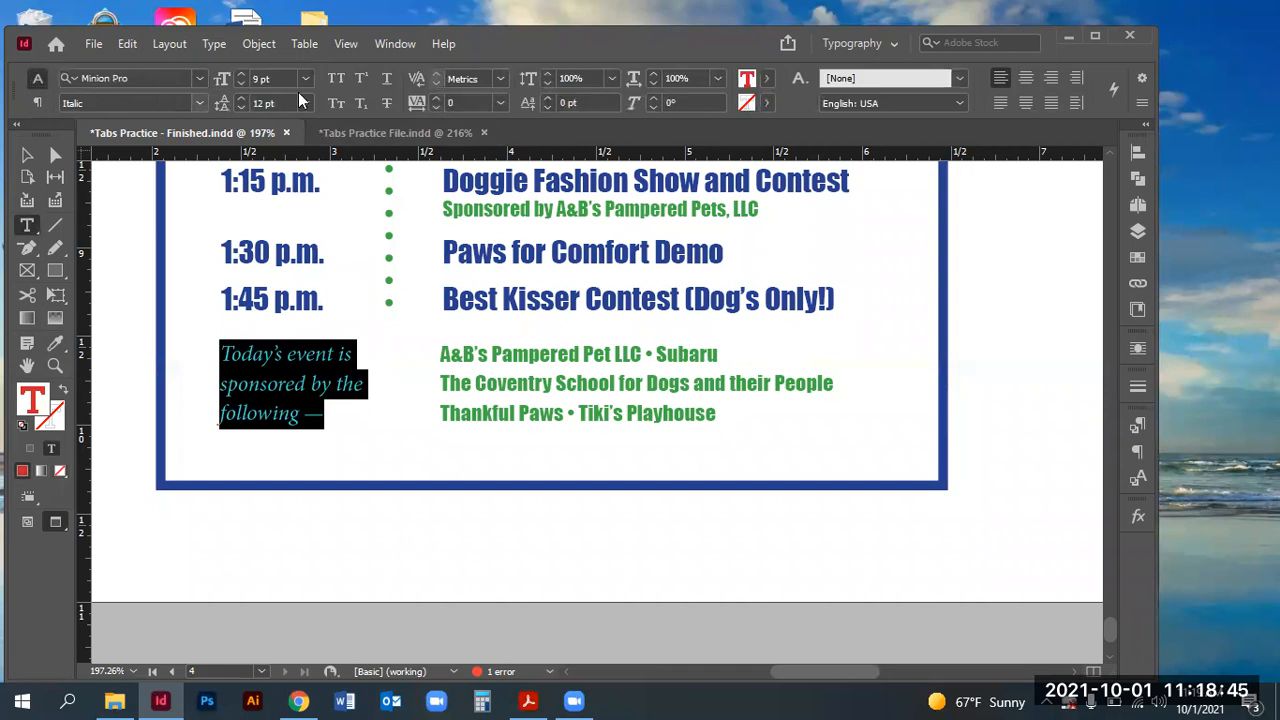
- Change the font of all the "Today's event is sponsored" text in Tabs Practice File to Minion Pro Italic
{"action": "left_click", "coordinate": [368, 132]}
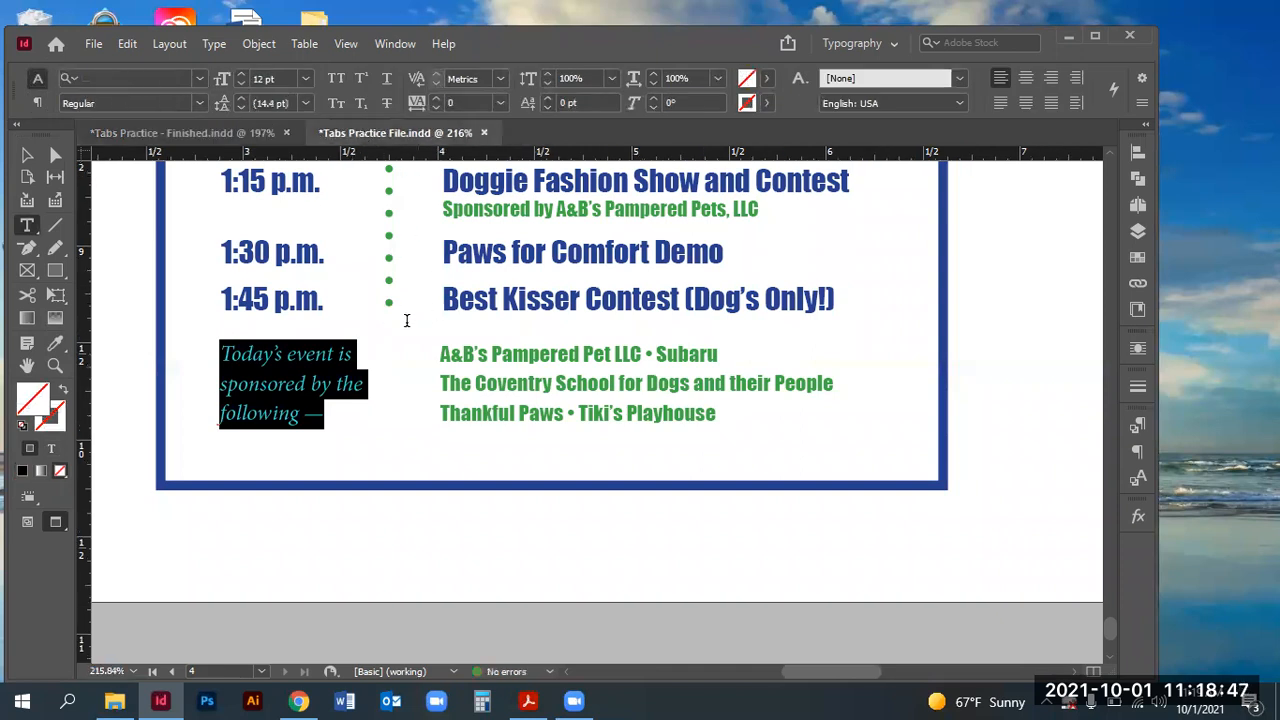
{"action": "left_click", "coordinate": [216, 368]}
{"action": "key", "text": "ctrl+a"}
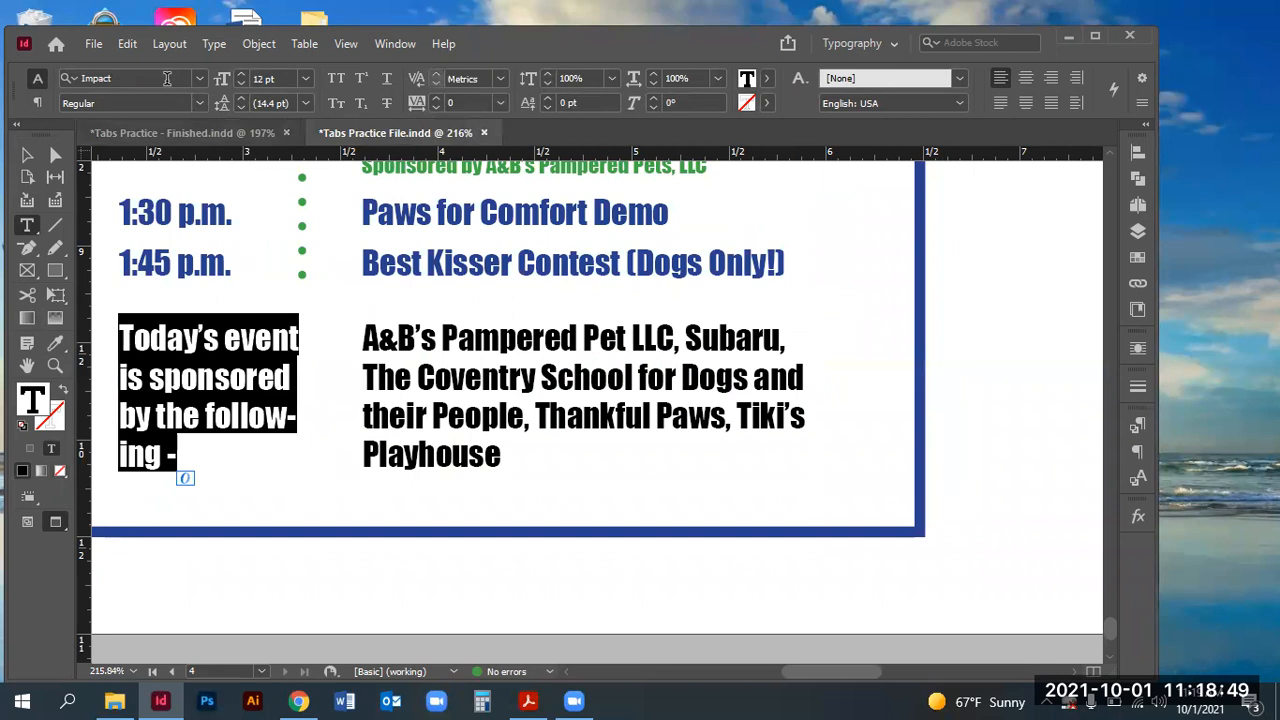
{"action": "left_click_drag", "start_coordinate": [166, 79], "coordinate": [2, 90]}
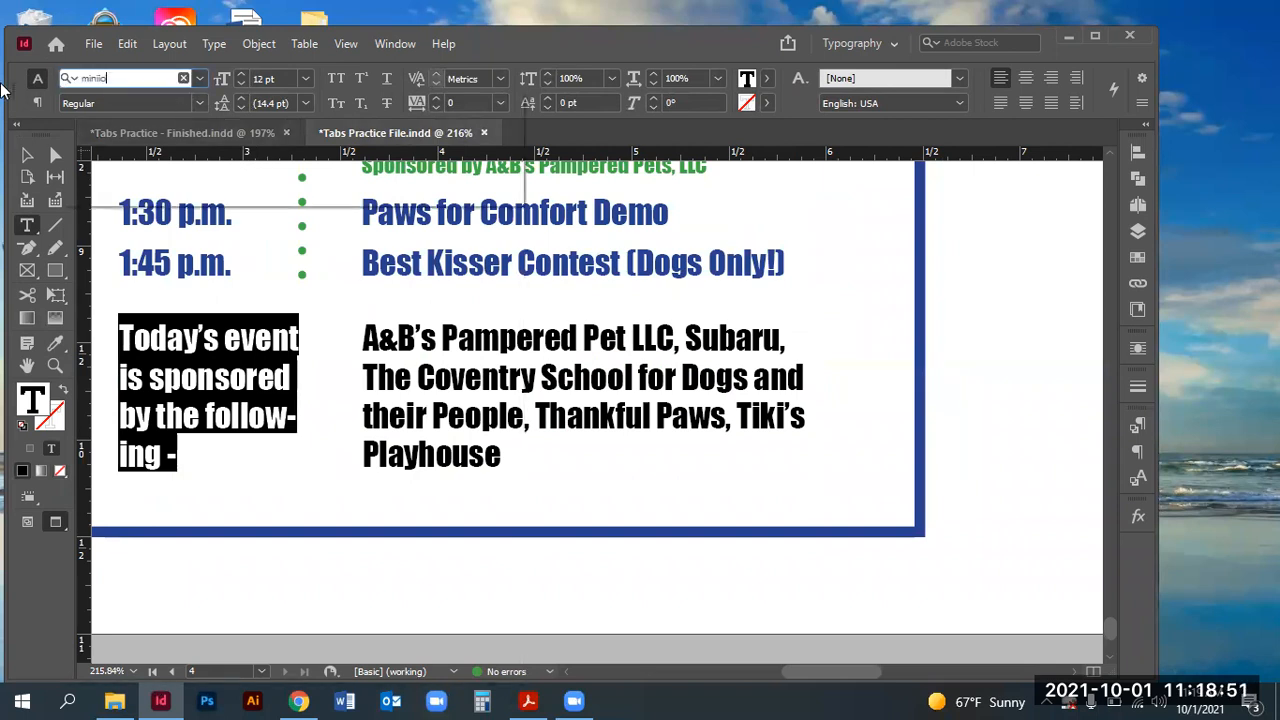
{"action": "type", "text": "iniio"}
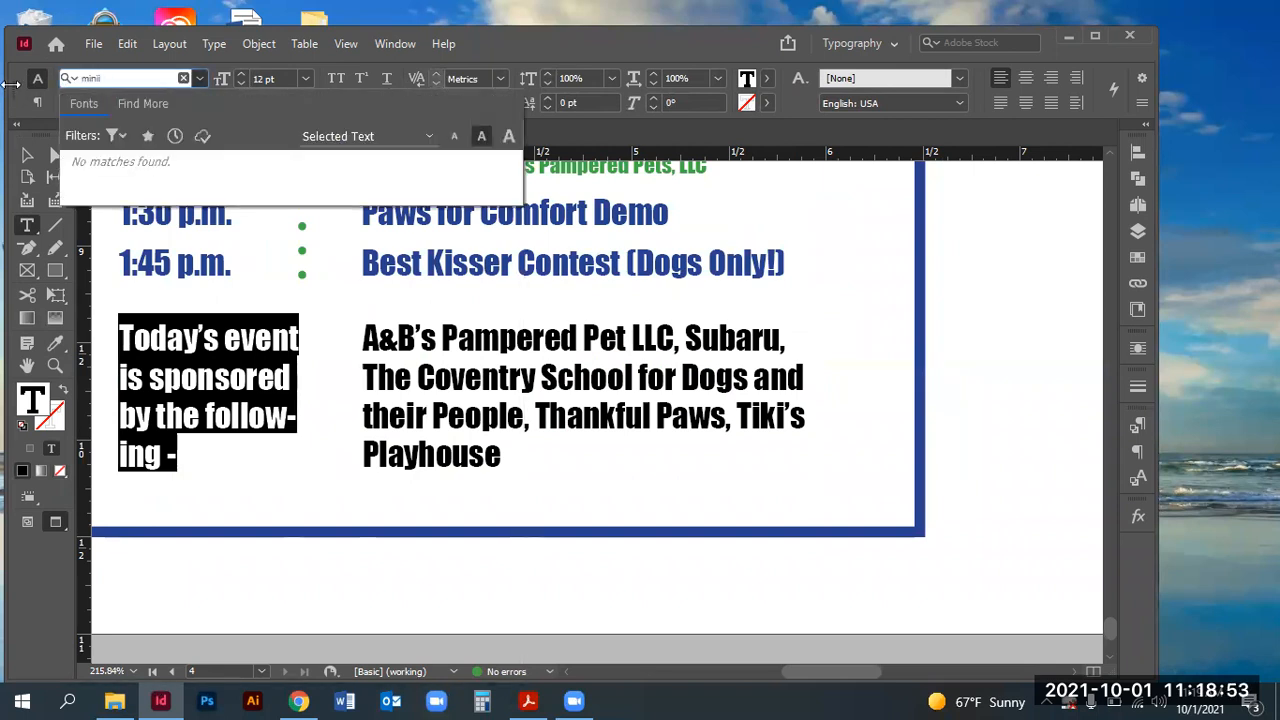
{"action": "key", "text": "BackSpace"}
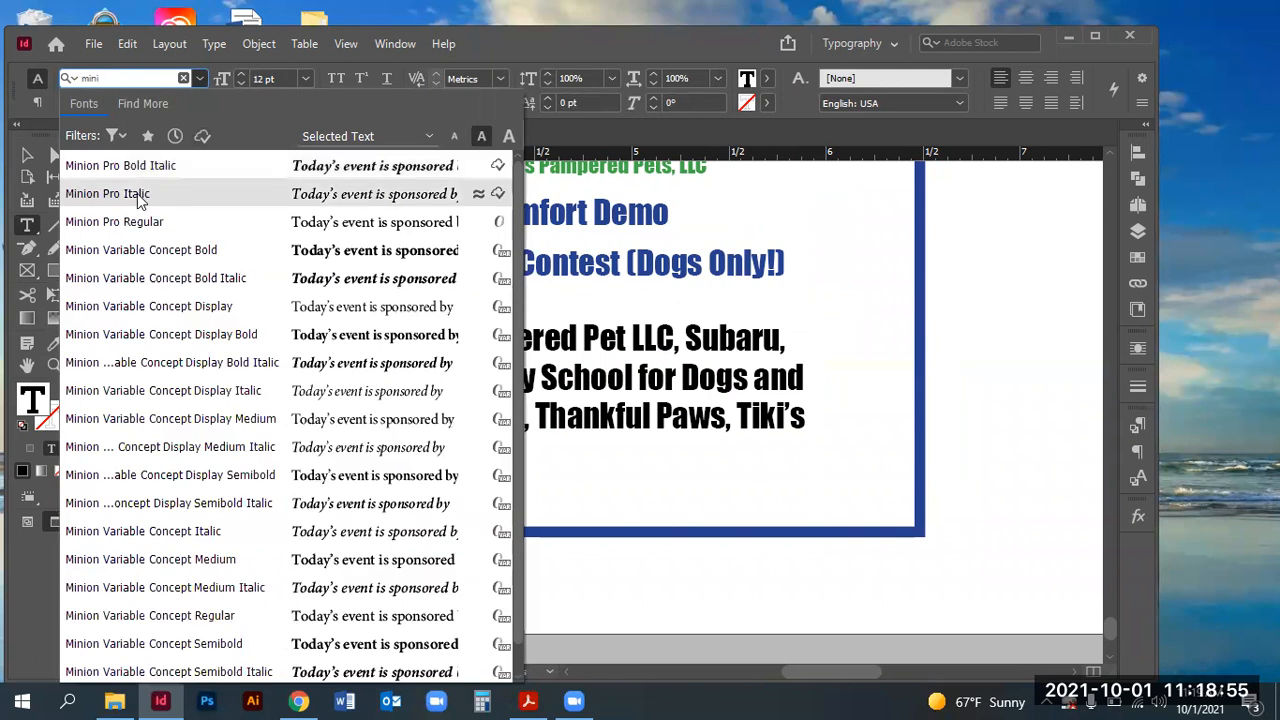
{"action": "left_click", "coordinate": [277, 78]}
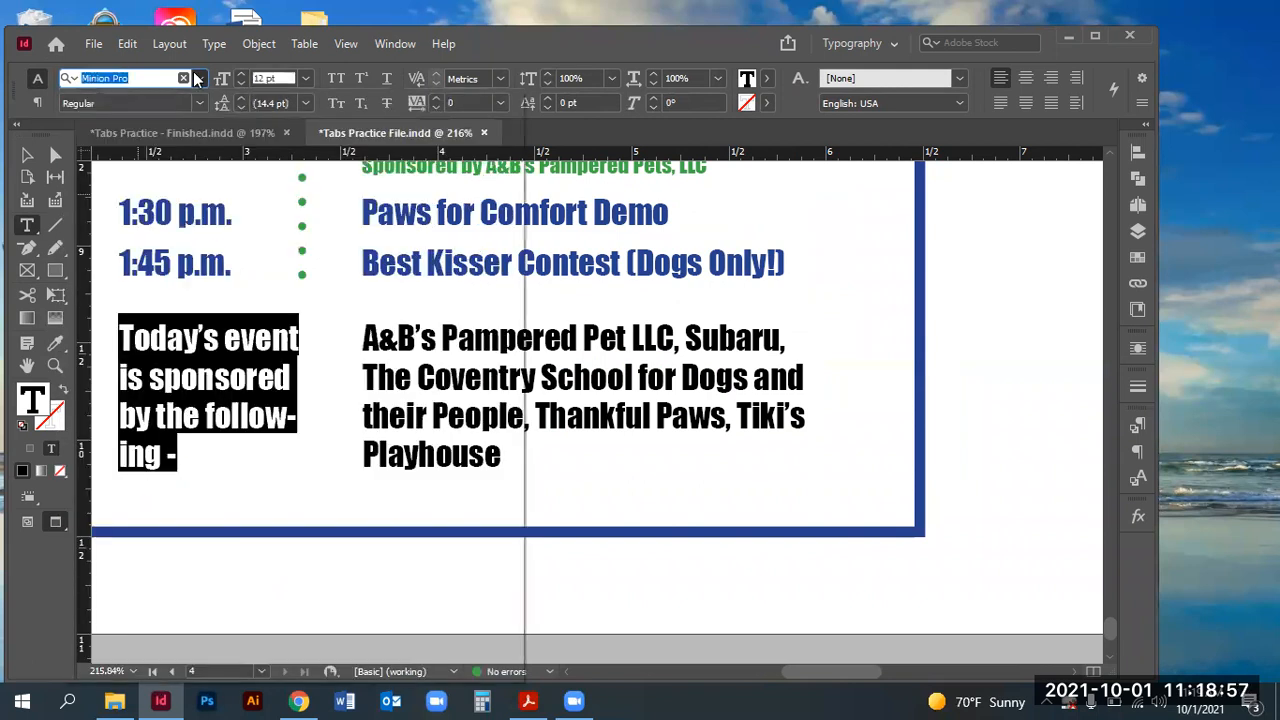
{"action": "left_click", "coordinate": [198, 78]}
{"action": "left_click", "coordinate": [283, 78]}
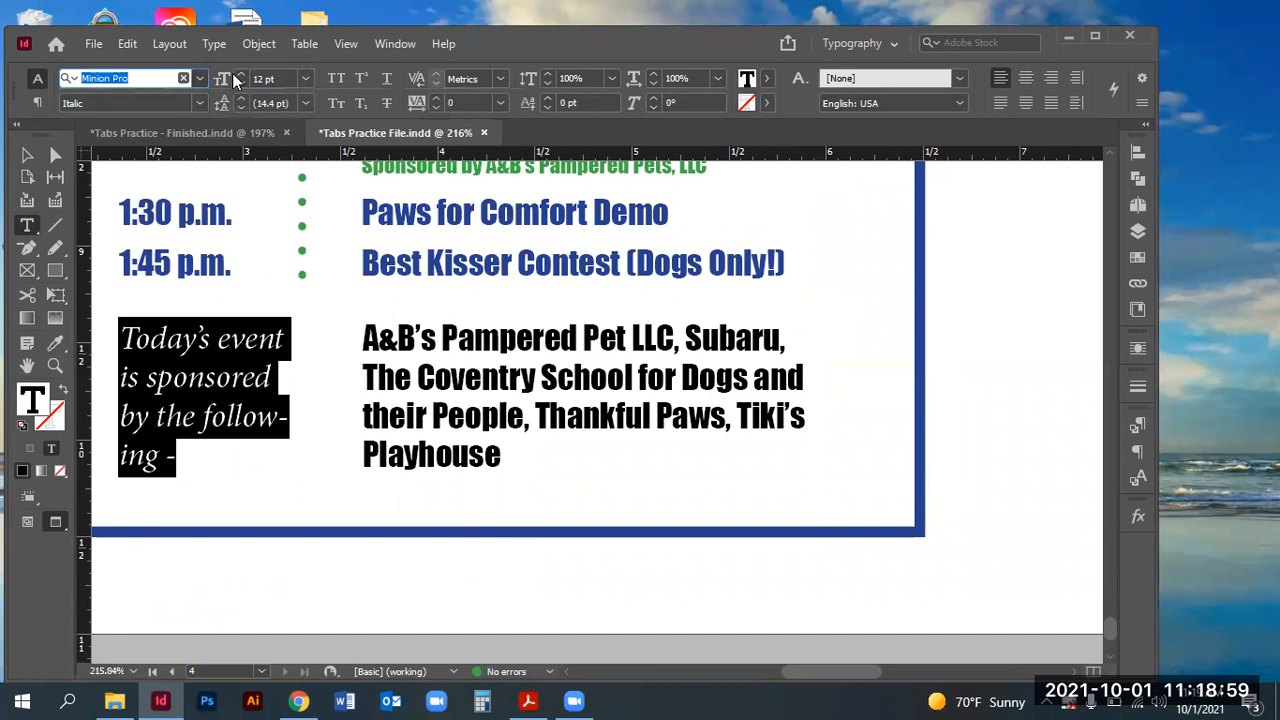
- Set the "Today's event is sponsored" text to 9 pt with 12 pt leading
{"action": "left_click", "coordinate": [262, 78]}
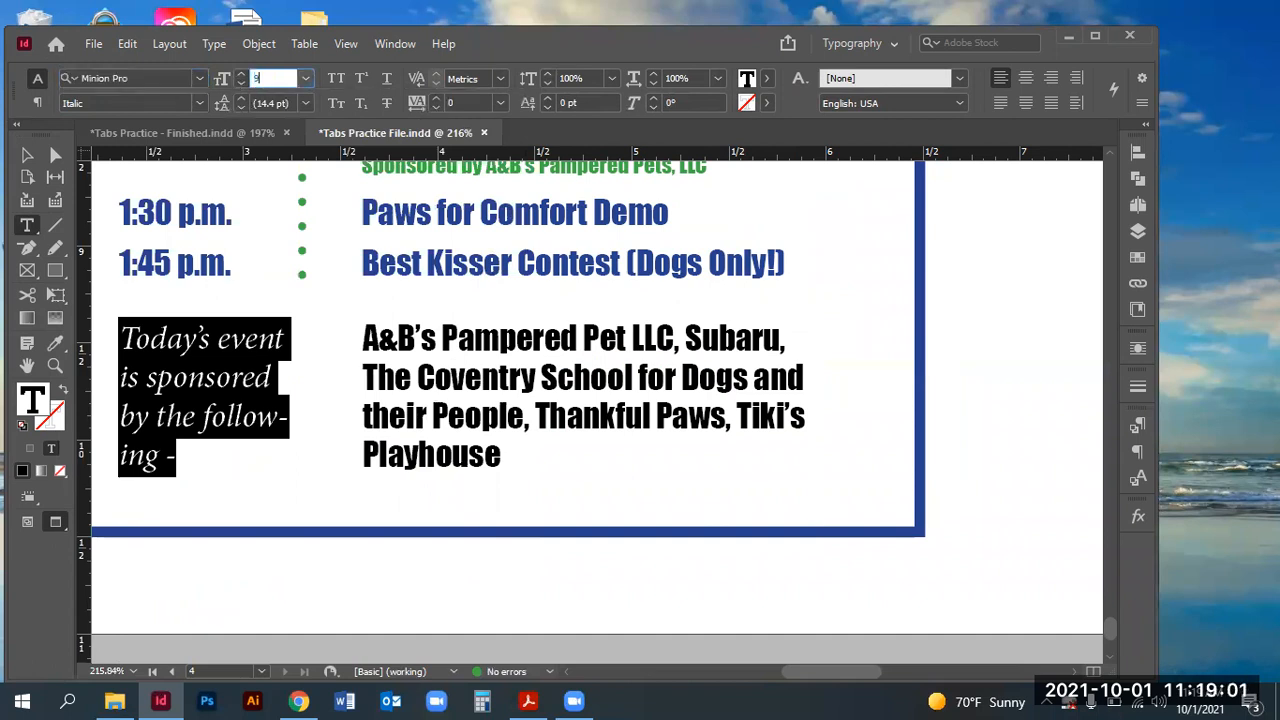
{"action": "type", "text": "9"}
{"action": "key", "text": "Return"}
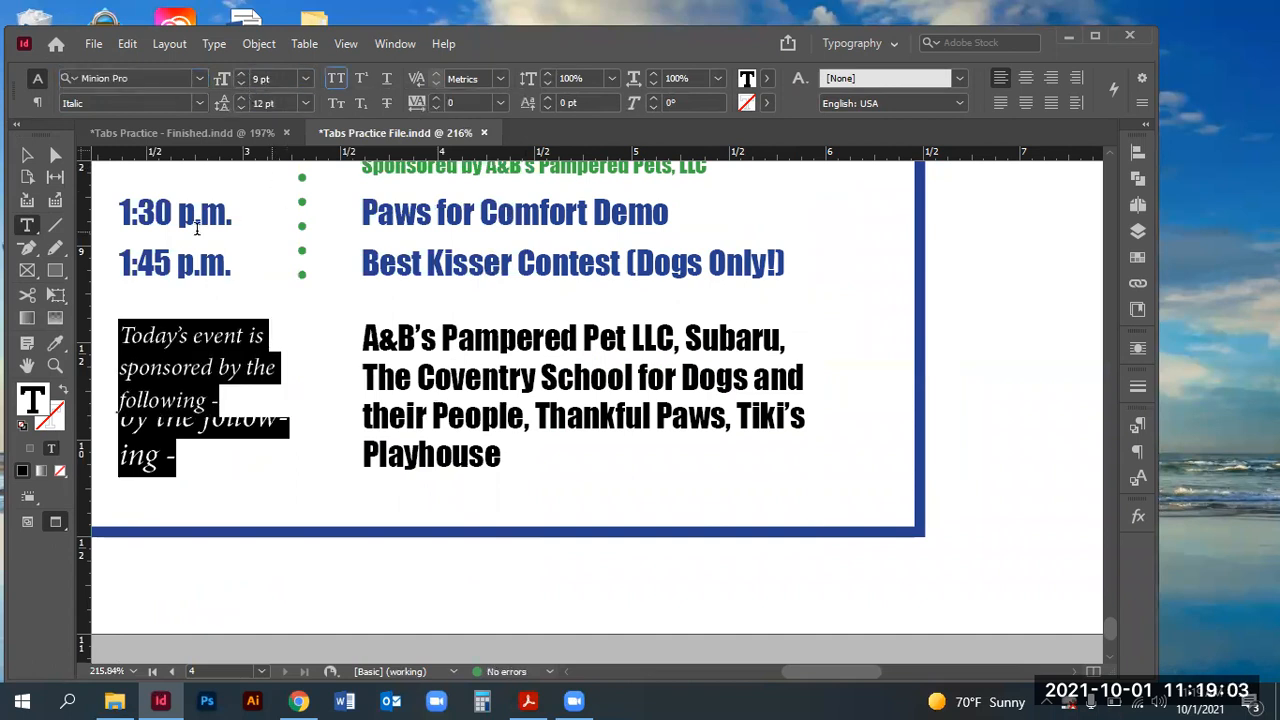
- Colour all the "Today's event is sponsored" text with the red swatch C=15 M=100 Y=100 K=0
{"action": "left_click", "coordinate": [27, 155]}
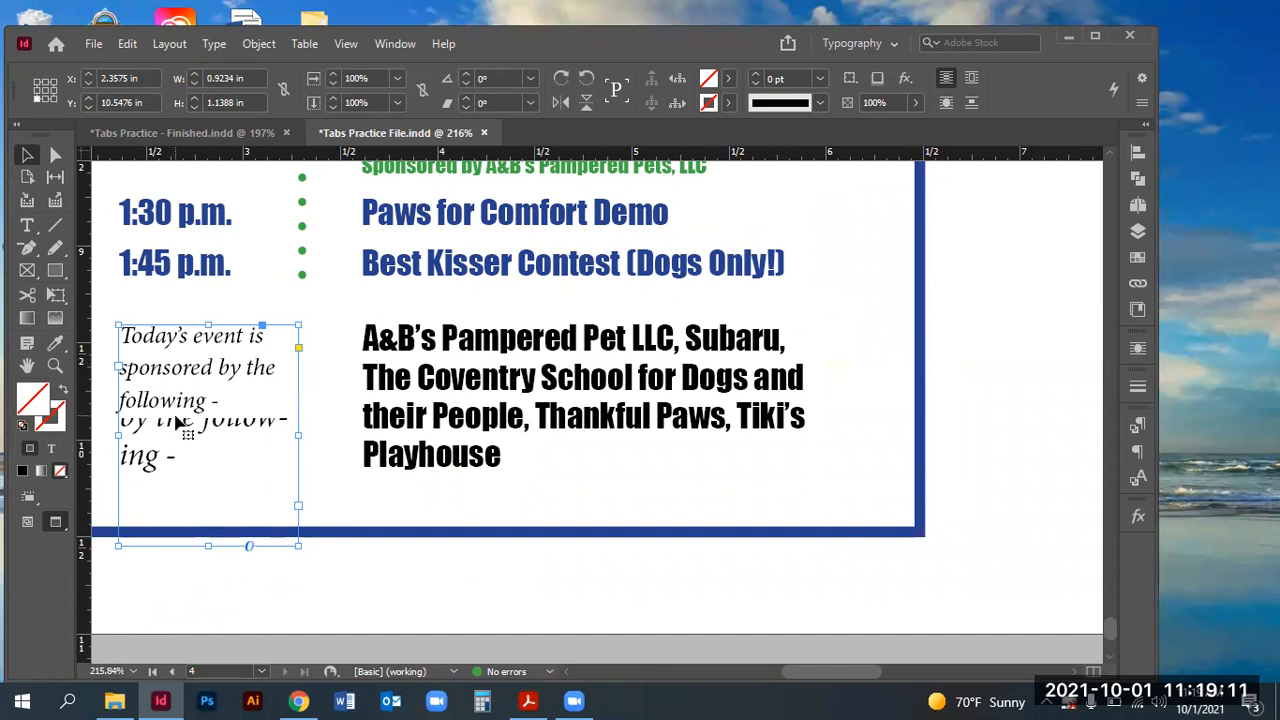
{"action": "key", "text": "ctrl+minus"}
{"action": "key", "text": "ctrl+0"}
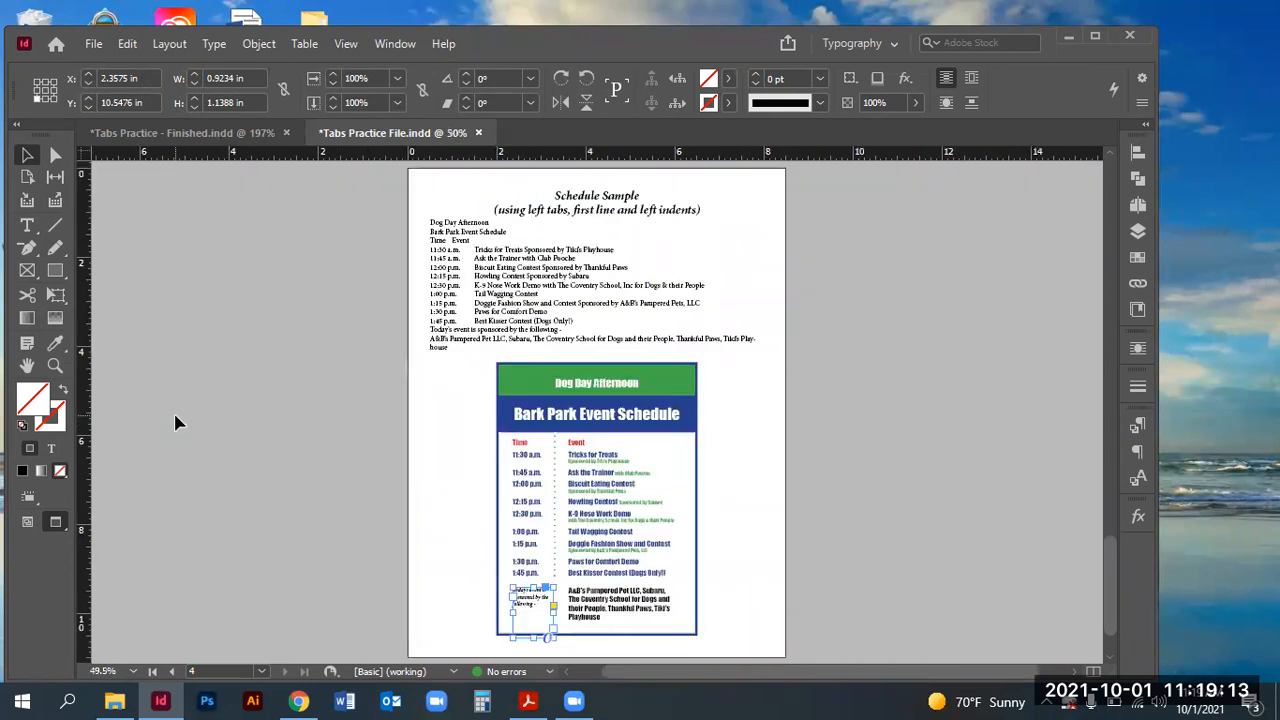
{"action": "left_click", "coordinate": [55, 366]}
{"action": "left_click_drag", "start_coordinate": [497, 563], "coordinate": [717, 708]}
{"action": "left_click_drag", "start_coordinate": [262, 232], "coordinate": [900, 478]}
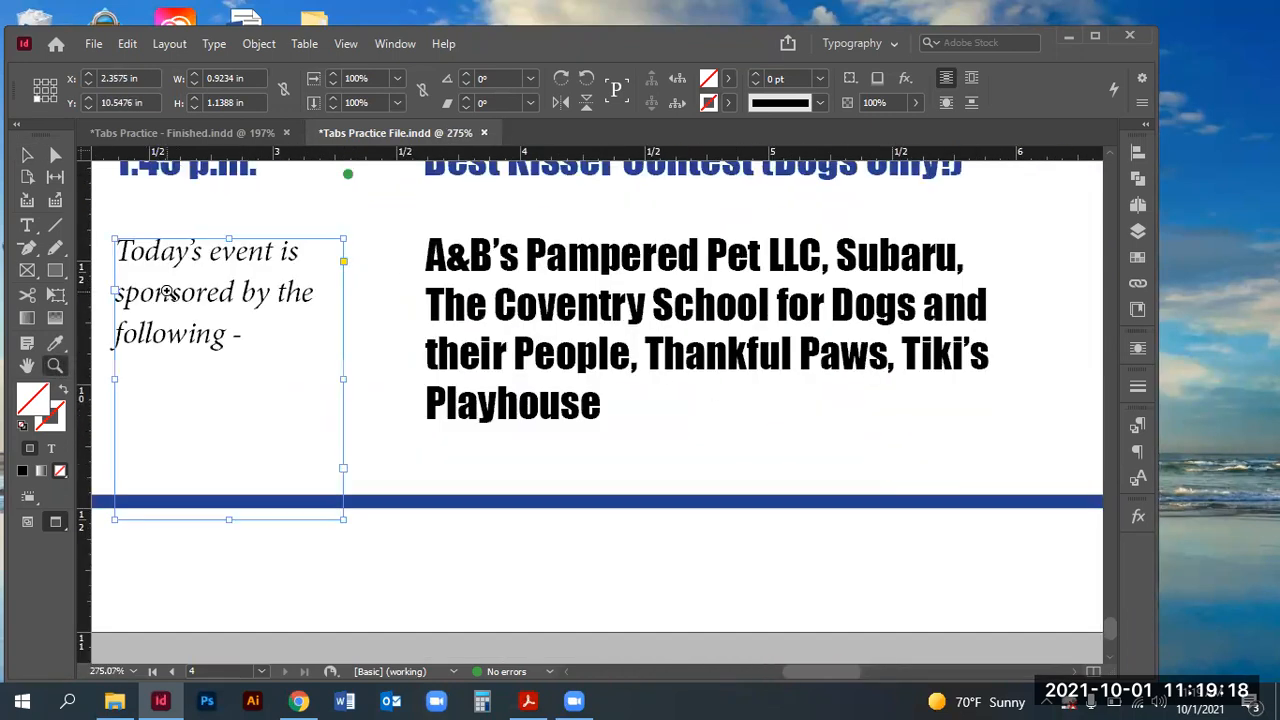
{"action": "left_click", "coordinate": [27, 224]}
{"action": "key", "text": "ctrl+a"}
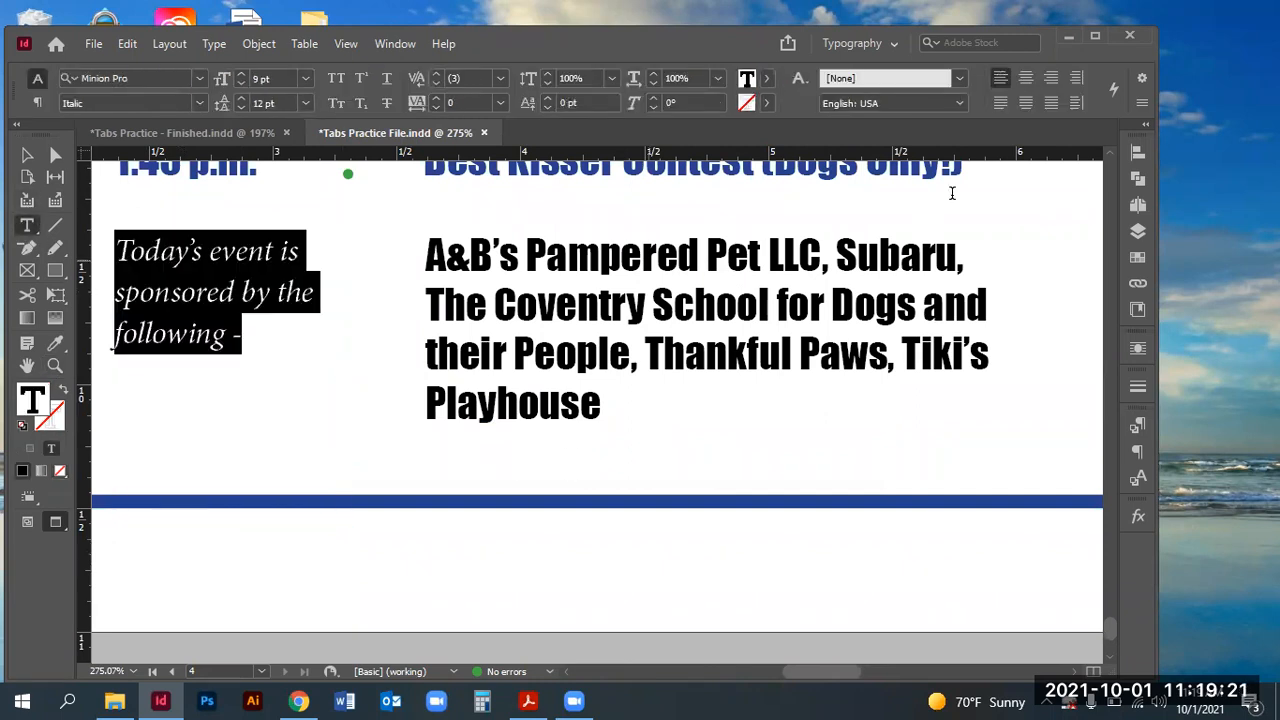
{"action": "left_click", "coordinate": [1138, 256]}
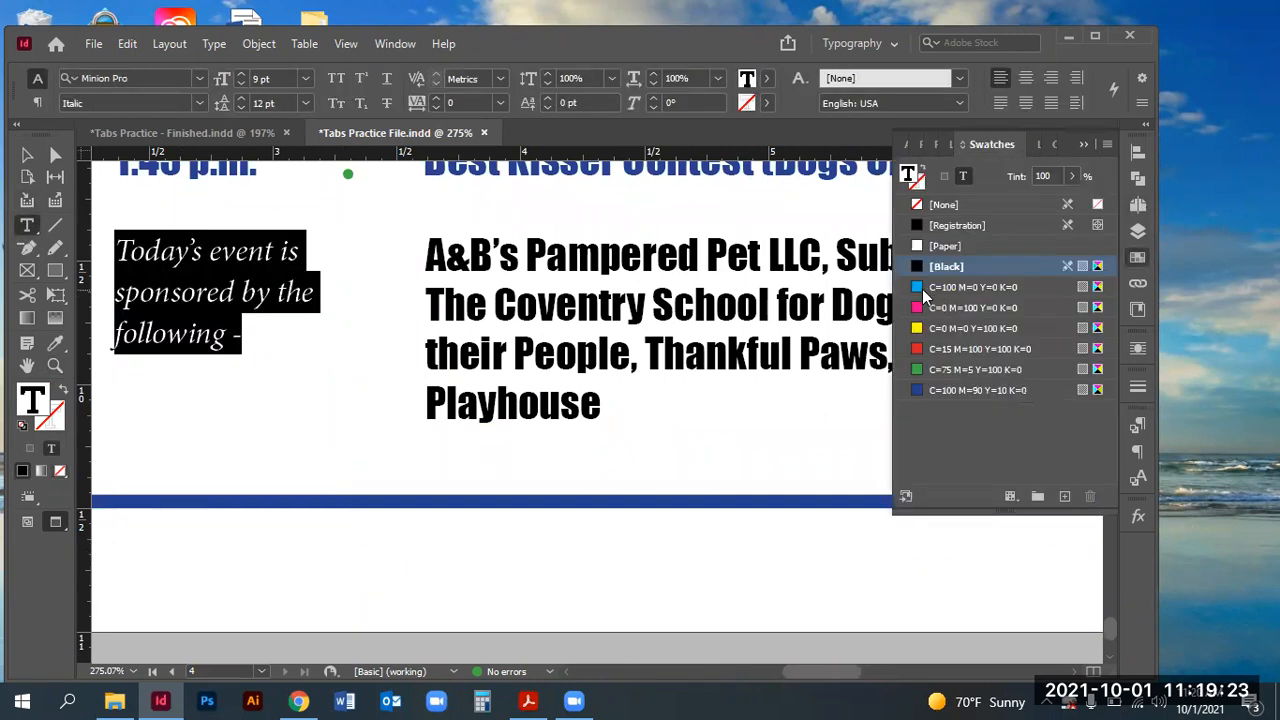
{"action": "left_click", "coordinate": [945, 349]}
{"action": "left_click", "coordinate": [212, 336]}
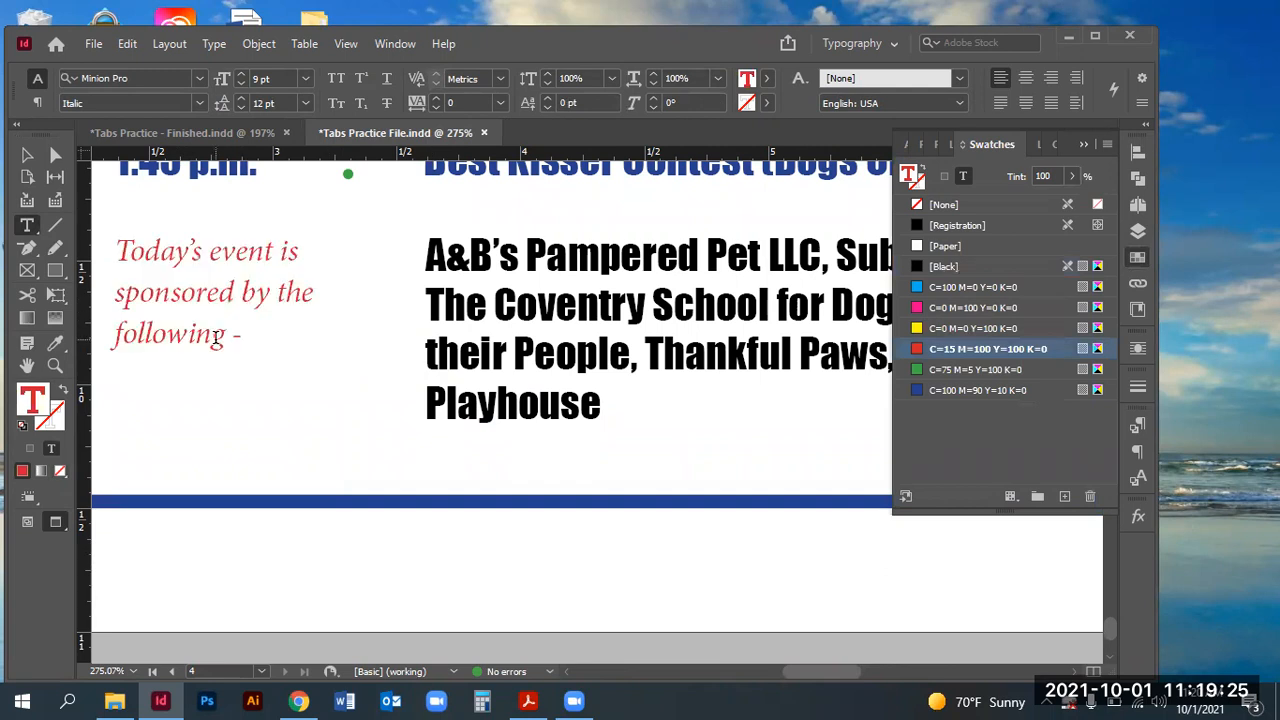
- Compare the dash after "following" with the finished file, and replace the practice file's hyphen with an em dash from the alternate glyphs
{"action": "left_click", "coordinate": [176, 131]}
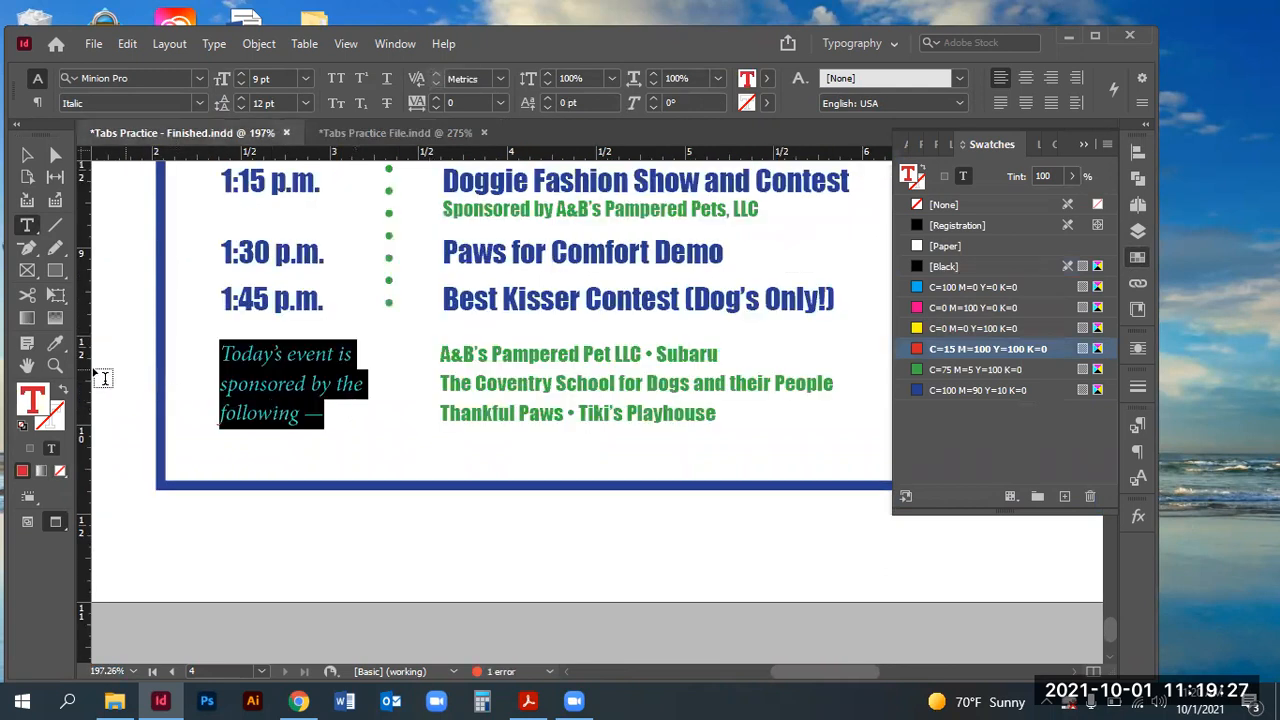
{"action": "left_click", "coordinate": [50, 367]}
{"action": "left_click_drag", "start_coordinate": [190, 320], "coordinate": [429, 530]}
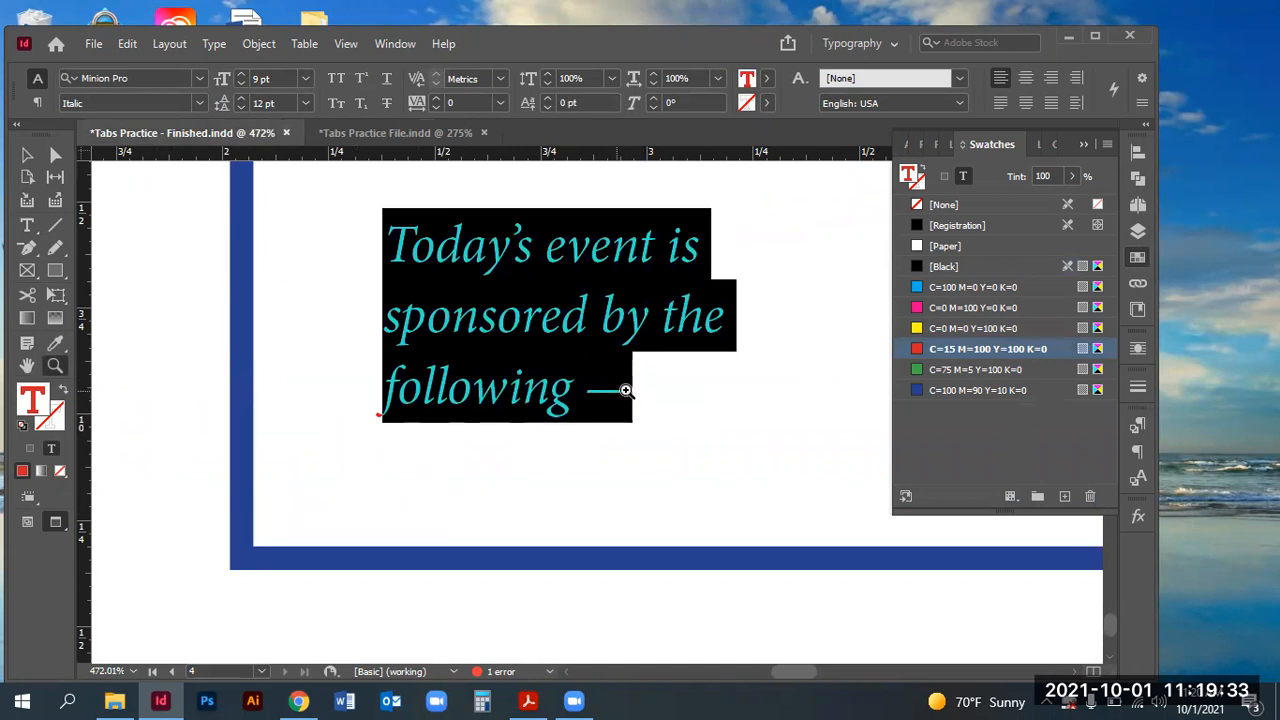
{"action": "left_click", "coordinate": [377, 132]}
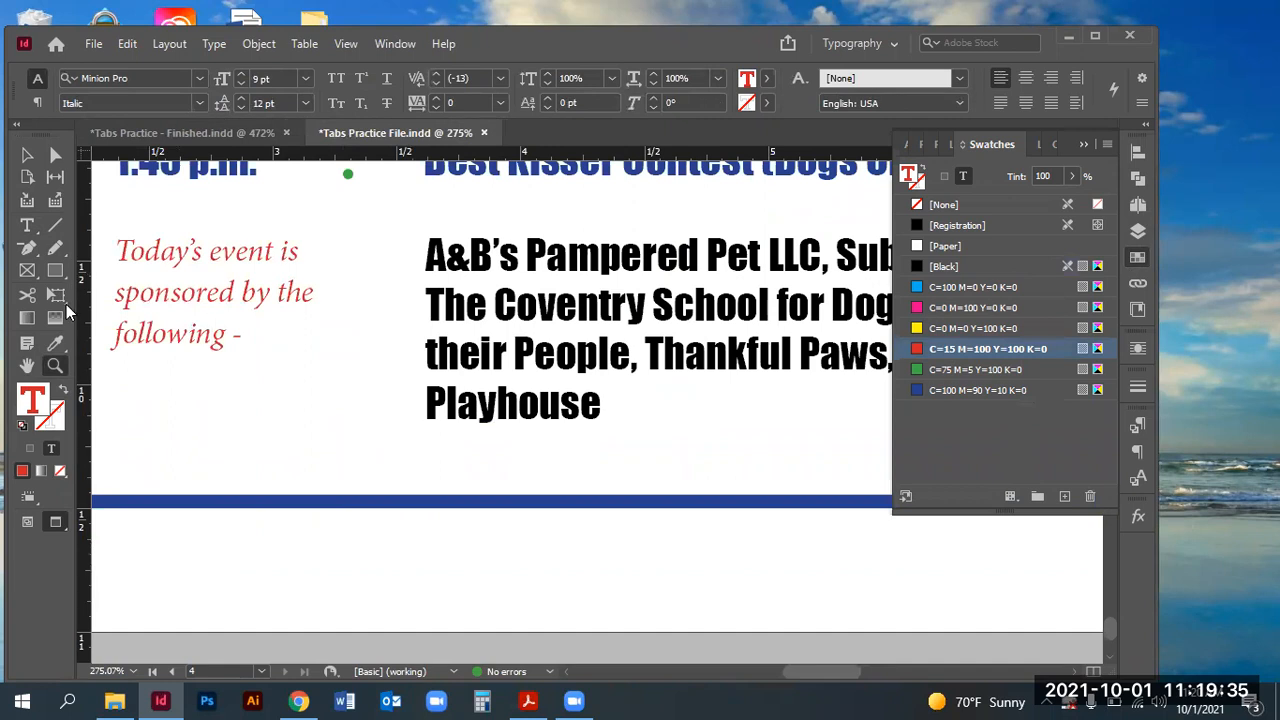
{"action": "left_click", "coordinate": [28, 226]}
{"action": "left_click", "coordinate": [211, 333]}
{"action": "left_click_drag", "start_coordinate": [233, 333], "coordinate": [244, 334]}
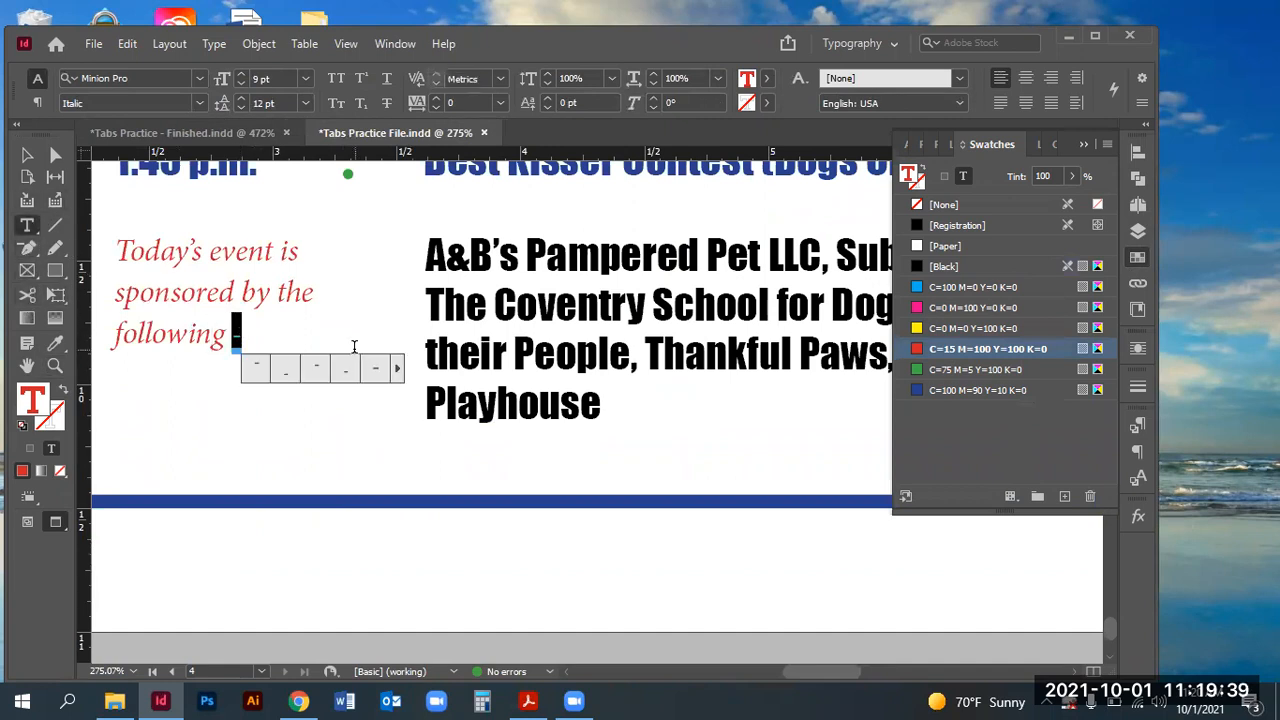
{"action": "left_click", "coordinate": [216, 44]}
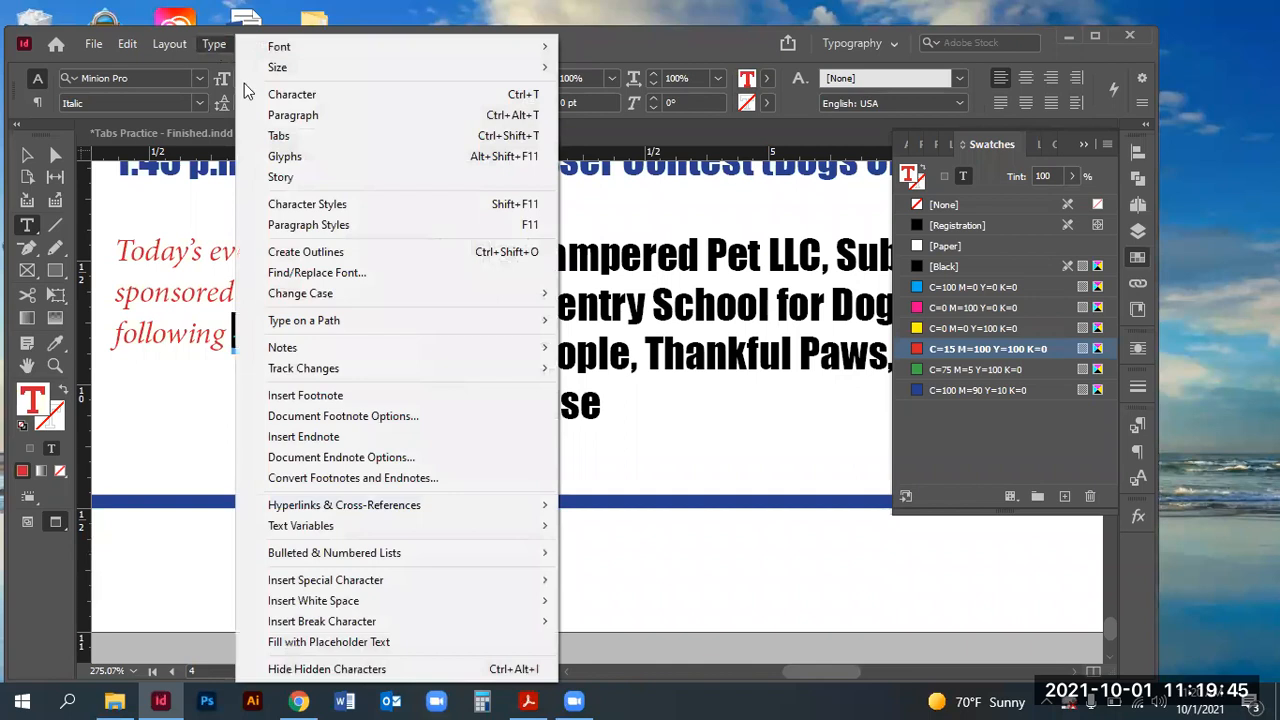
{"action": "left_click", "coordinate": [283, 157]}
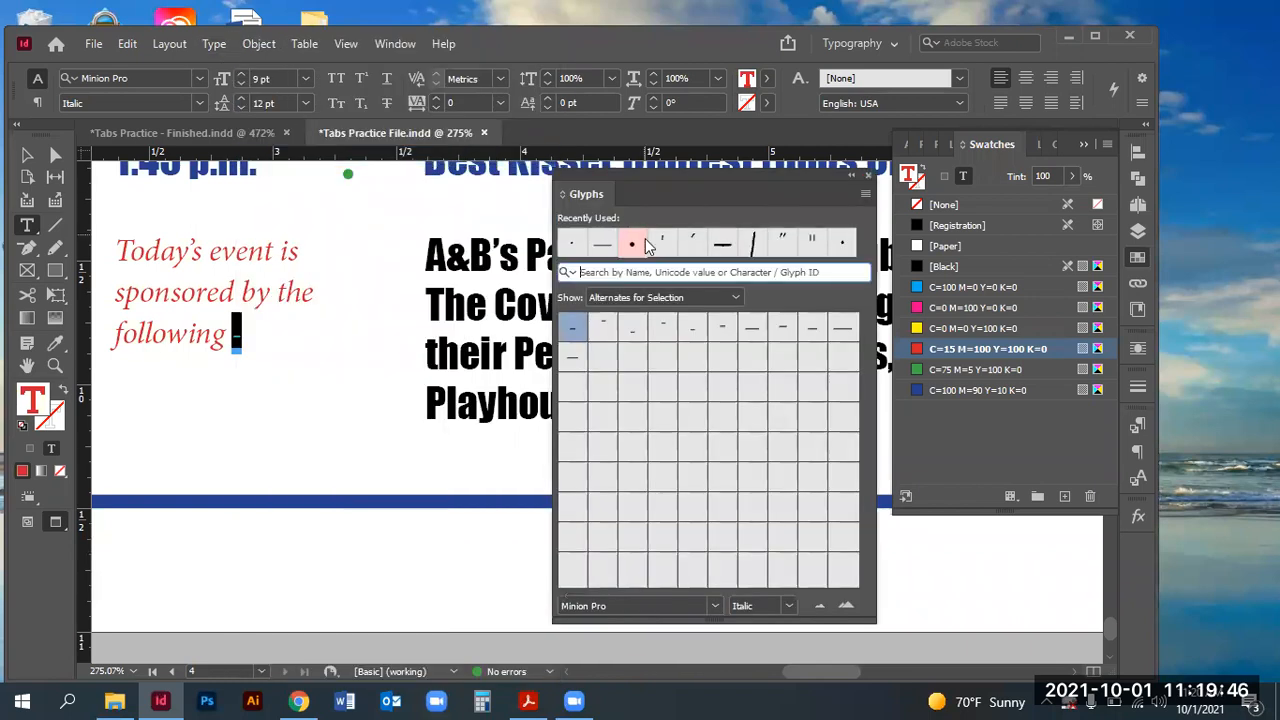
{"action": "double_click", "coordinate": [847, 330]}
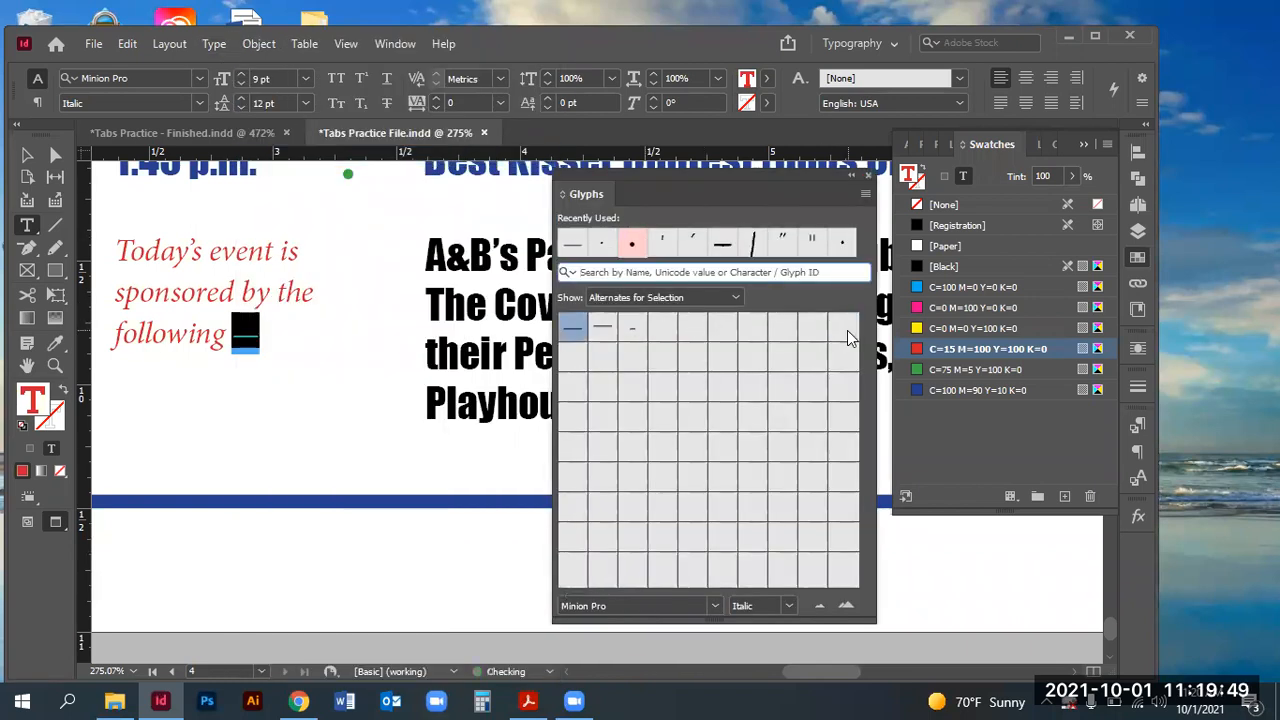
{"action": "left_click", "coordinate": [867, 176]}
- Fit the height of the "Today's event is sponsored" frame to its text, about 0.42 in
{"action": "left_click", "coordinate": [27, 155]}
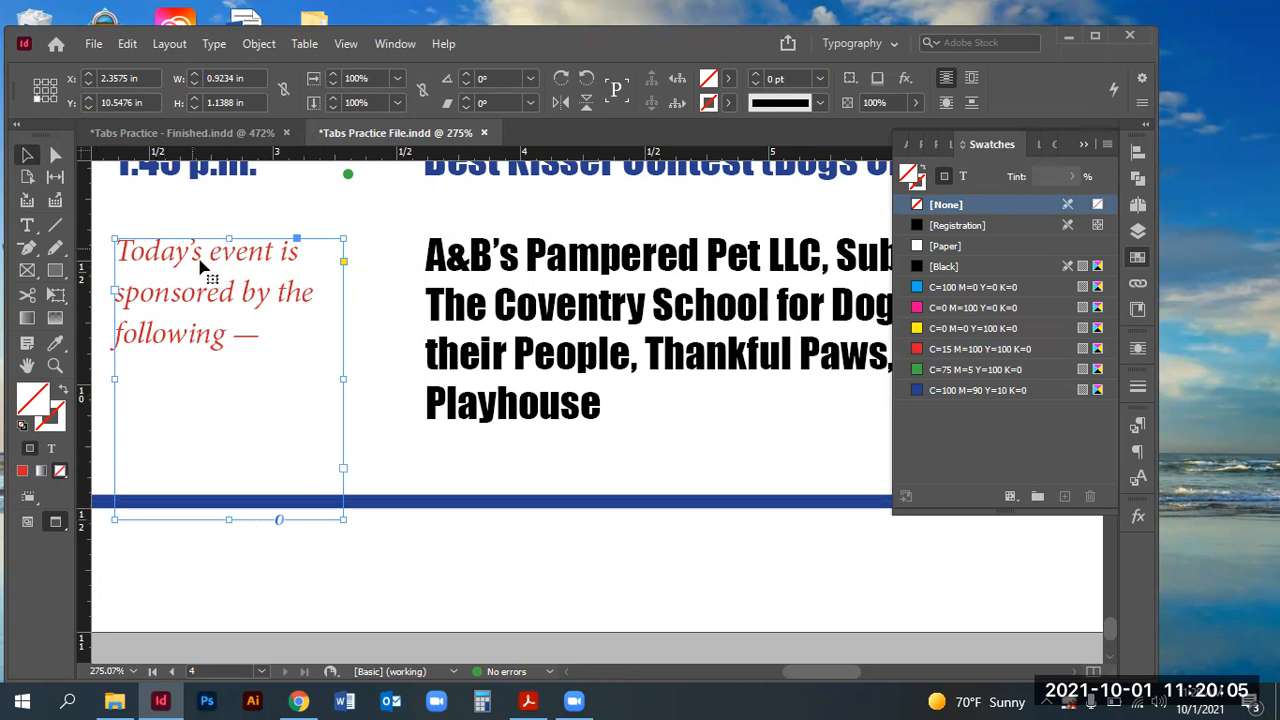
{"action": "double_click", "coordinate": [228, 519]}
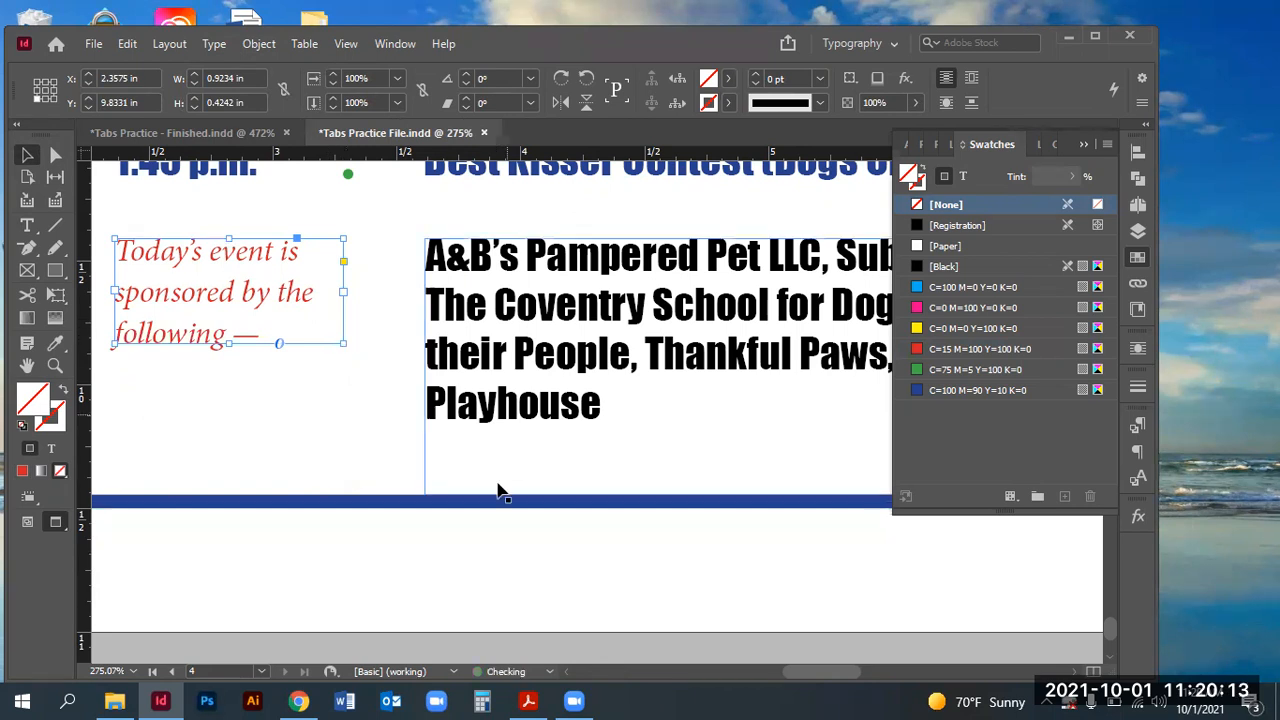
{"action": "left_click_drag", "start_coordinate": [817, 675], "coordinate": [837, 671]}
- Examine the font, size, leading and colour of the sponsor names in the Tabs Practice - Finished file
{"action": "left_click", "coordinate": [203, 133]}
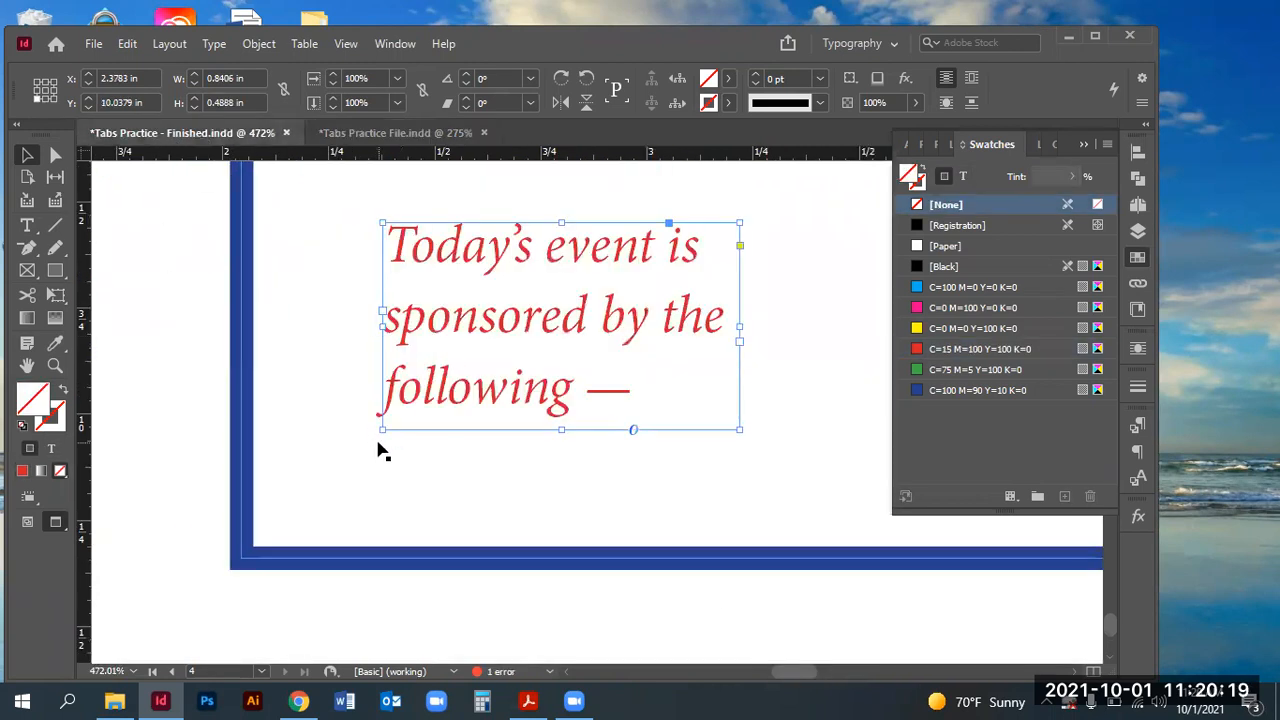
{"action": "key", "text": "ctrl+minus"}
{"action": "key", "text": "ctrl+minus"}
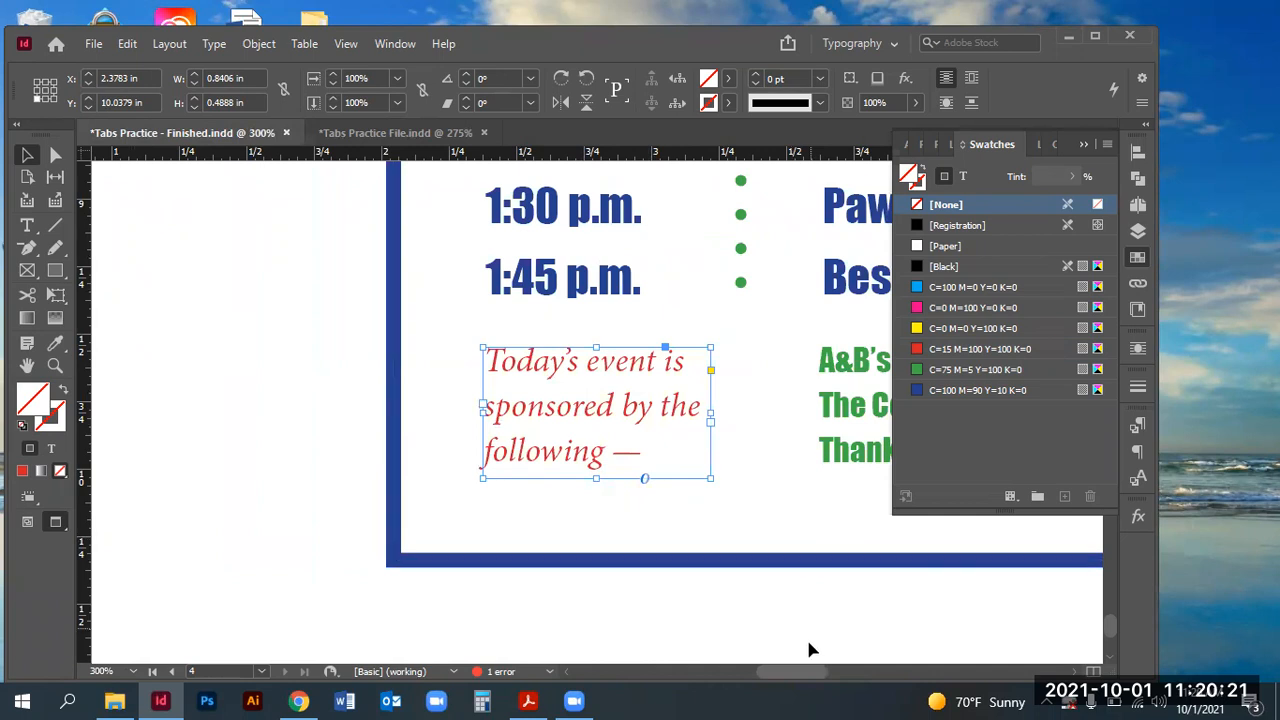
{"action": "left_click_drag", "start_coordinate": [774, 671], "coordinate": [812, 670]}
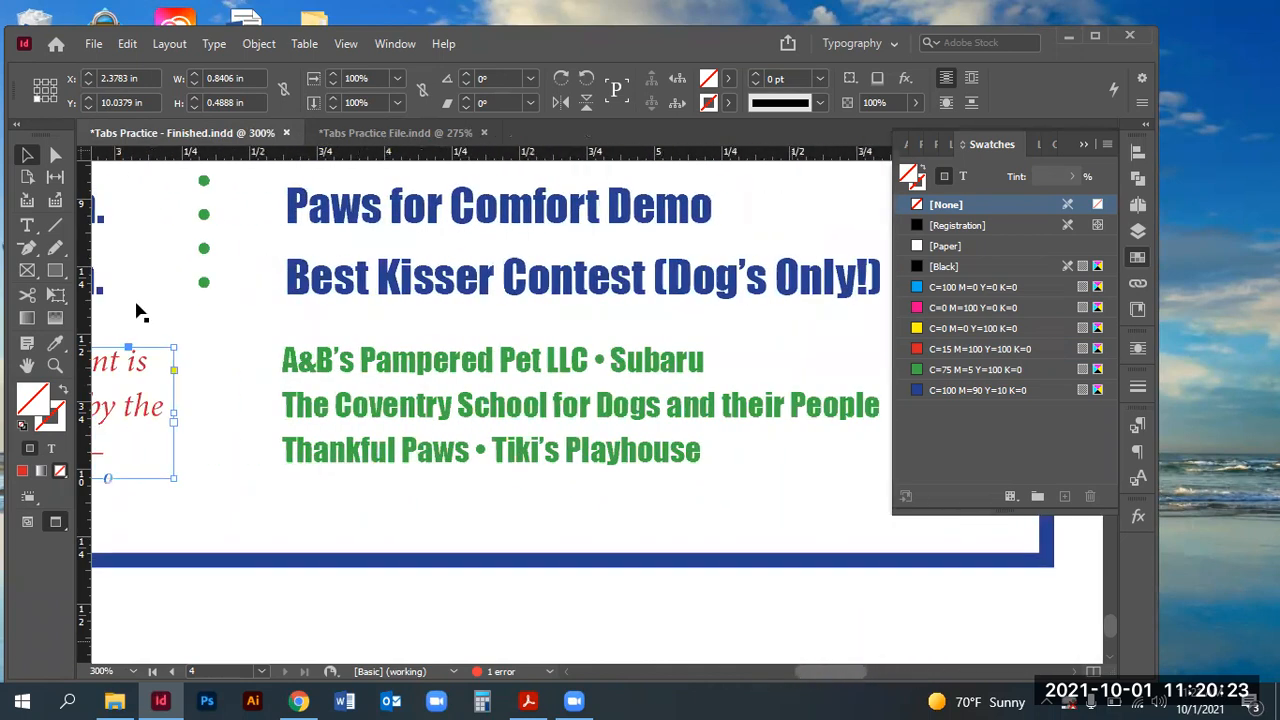
{"action": "left_click", "coordinate": [30, 228]}
{"action": "left_click", "coordinate": [283, 357]}
{"action": "left_click_drag", "start_coordinate": [297, 358], "coordinate": [590, 450]}
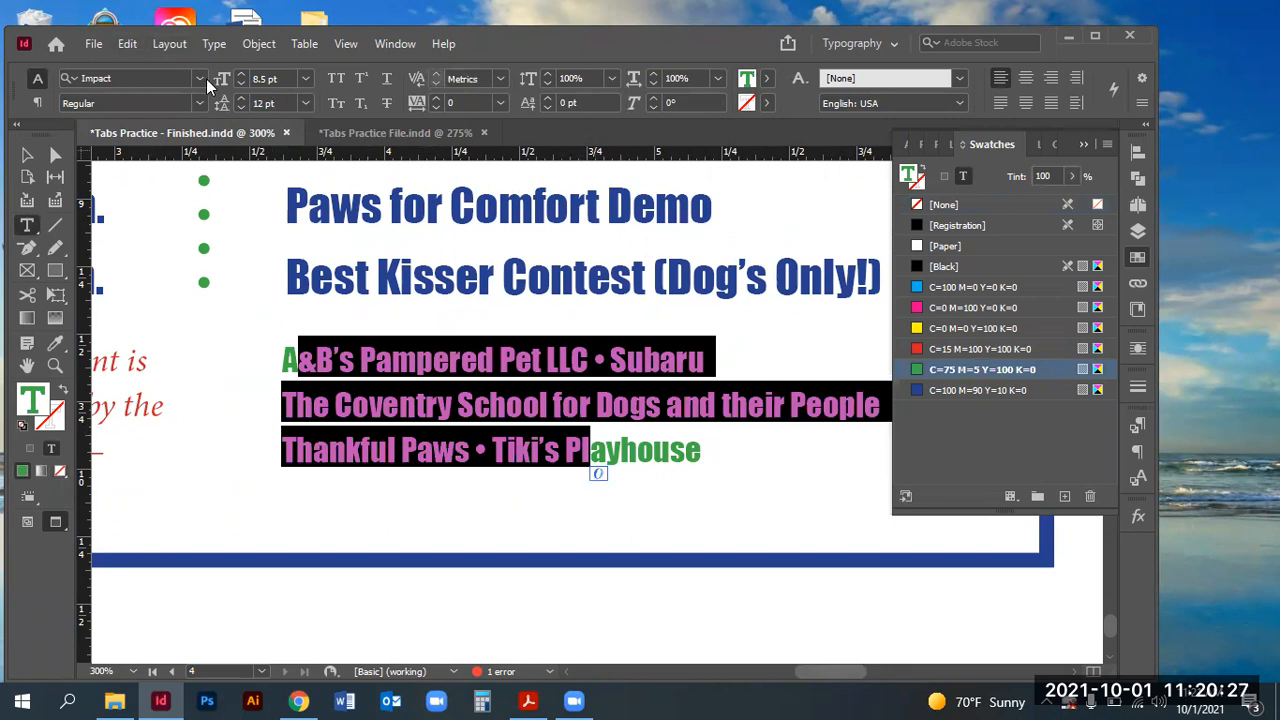
- In the Tabs Practice File, set all the sponsor names to 8.5 pt with 12 pt leading
{"action": "left_click", "coordinate": [379, 135]}
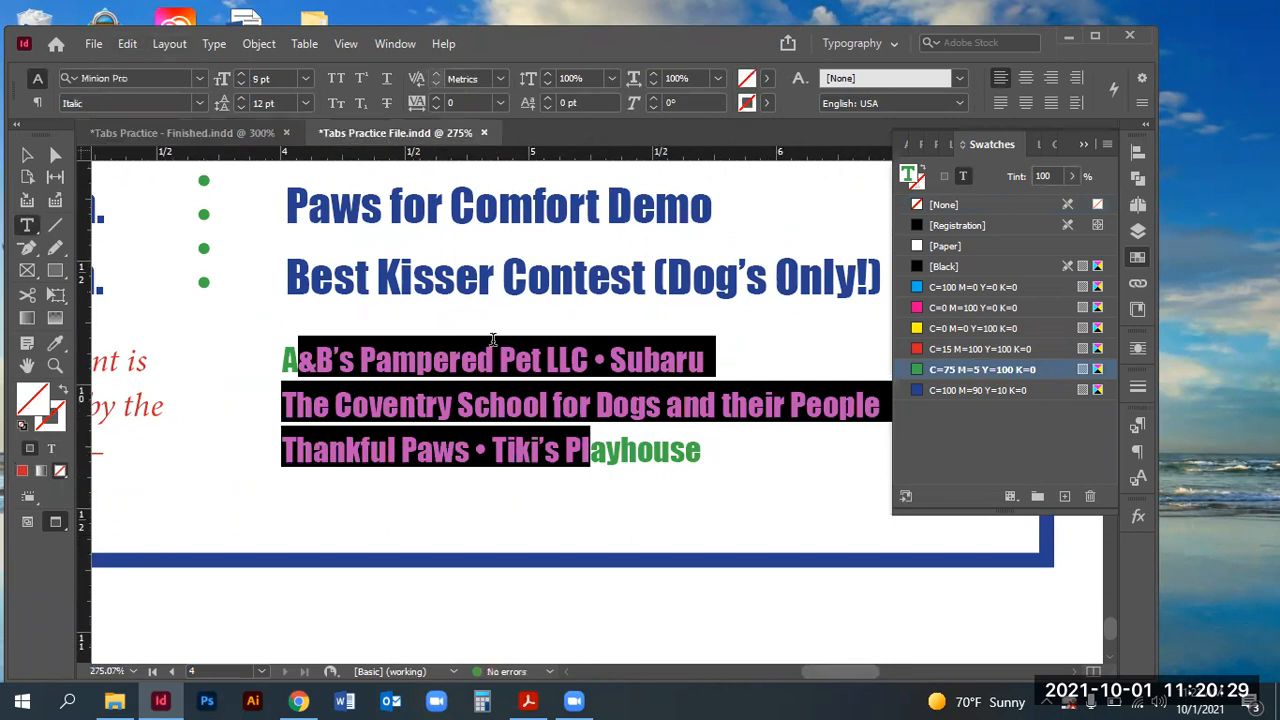
{"action": "triple_click", "coordinate": [211, 262]}
{"action": "left_click", "coordinate": [211, 262]}
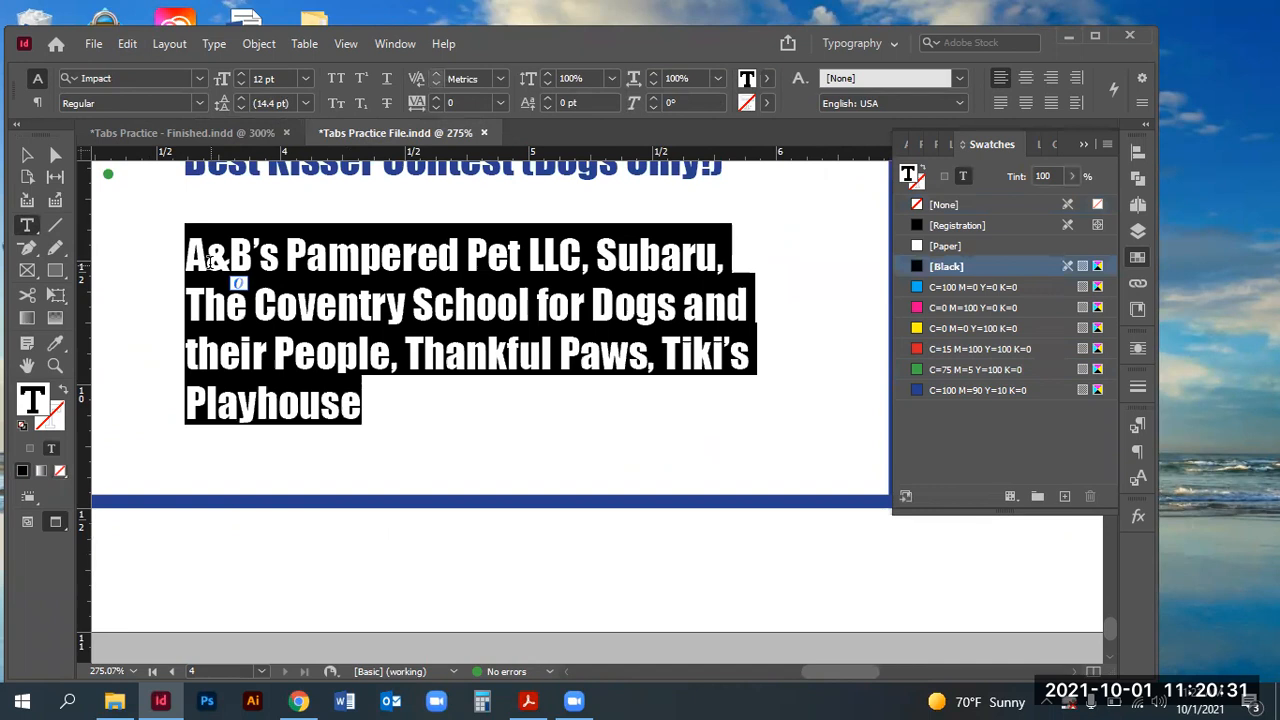
{"action": "left_click", "coordinate": [224, 80]}
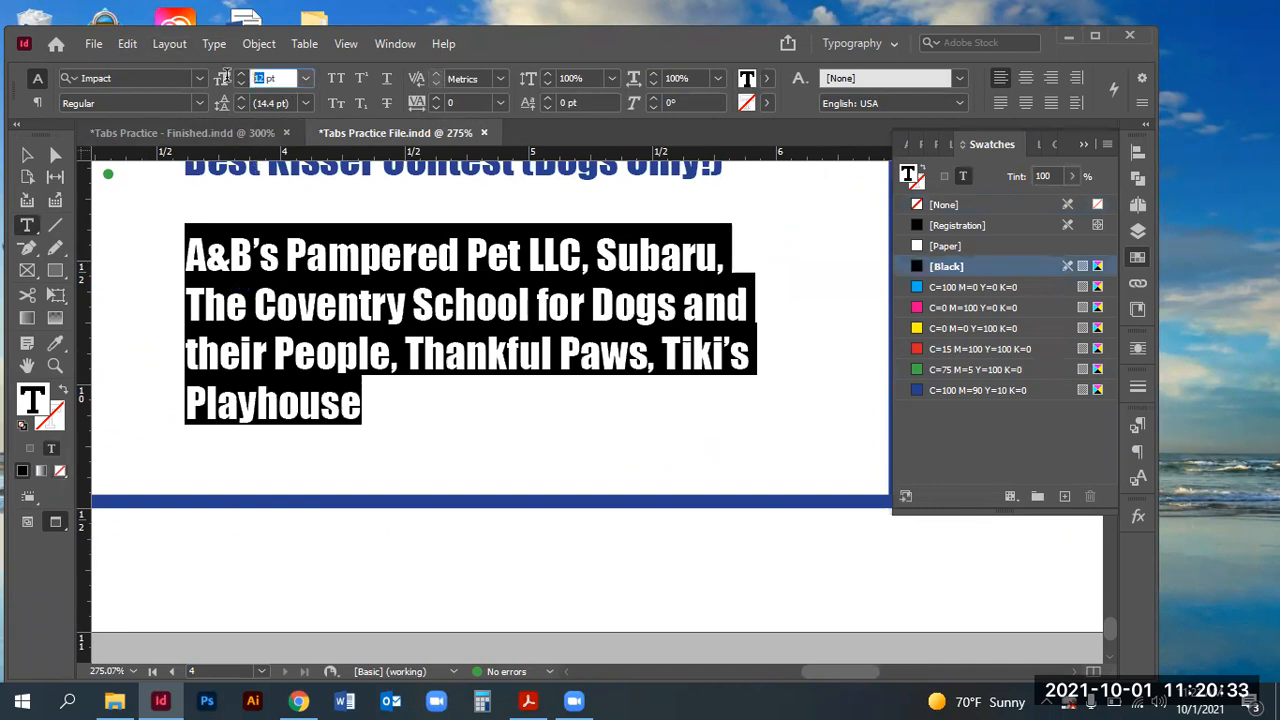
{"action": "type", "text": "8.5"}
{"action": "key", "text": "Tab"}
{"action": "type", "text": "12"}
{"action": "key", "text": "Tab"}
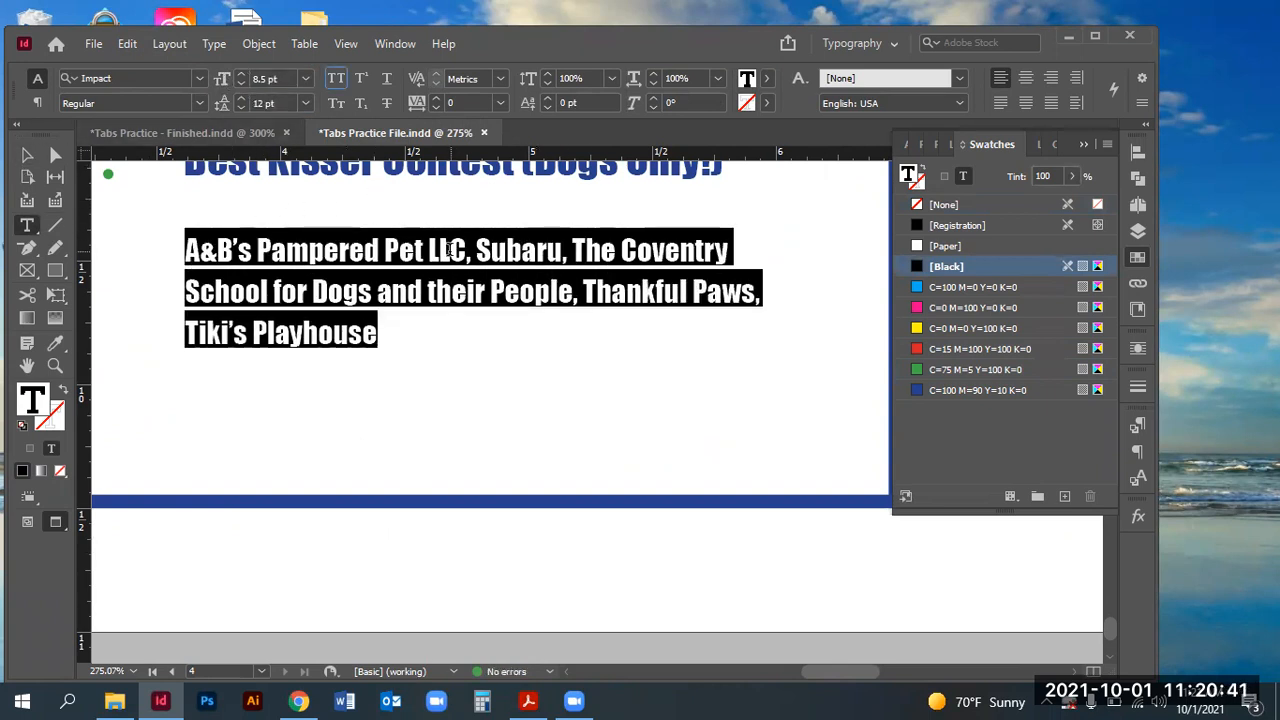
- Check the sponsor names' colour in the finished file, and apply the green swatch C=75 M=5 Y=100 K=0 to all of them in the practice file
{"action": "left_click", "coordinate": [415, 249]}
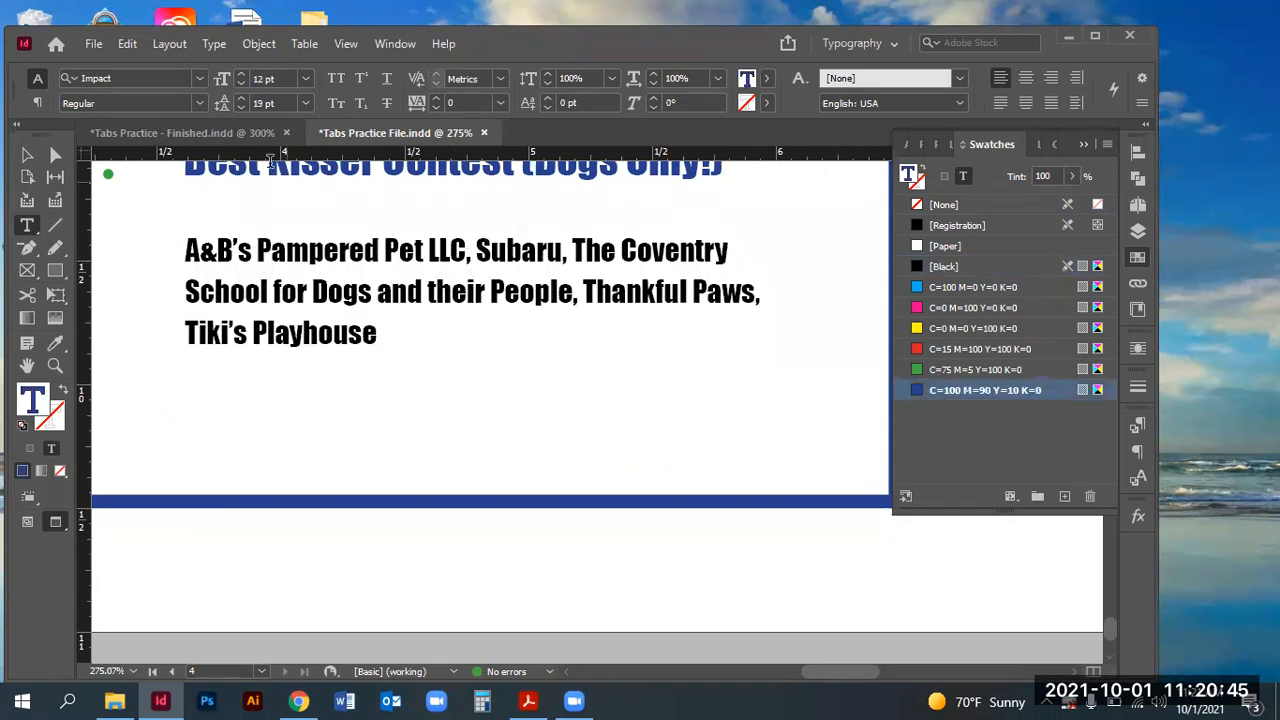
{"action": "left_click", "coordinate": [247, 131]}
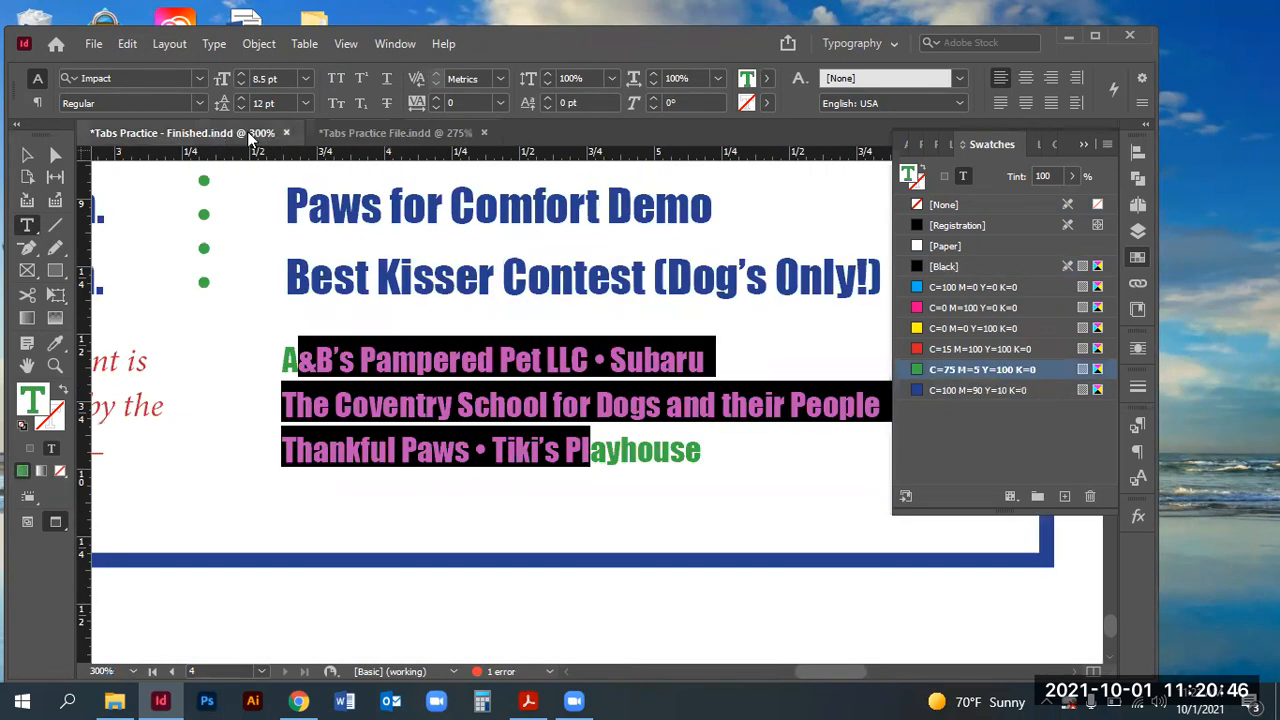
{"action": "left_click", "coordinate": [375, 131]}
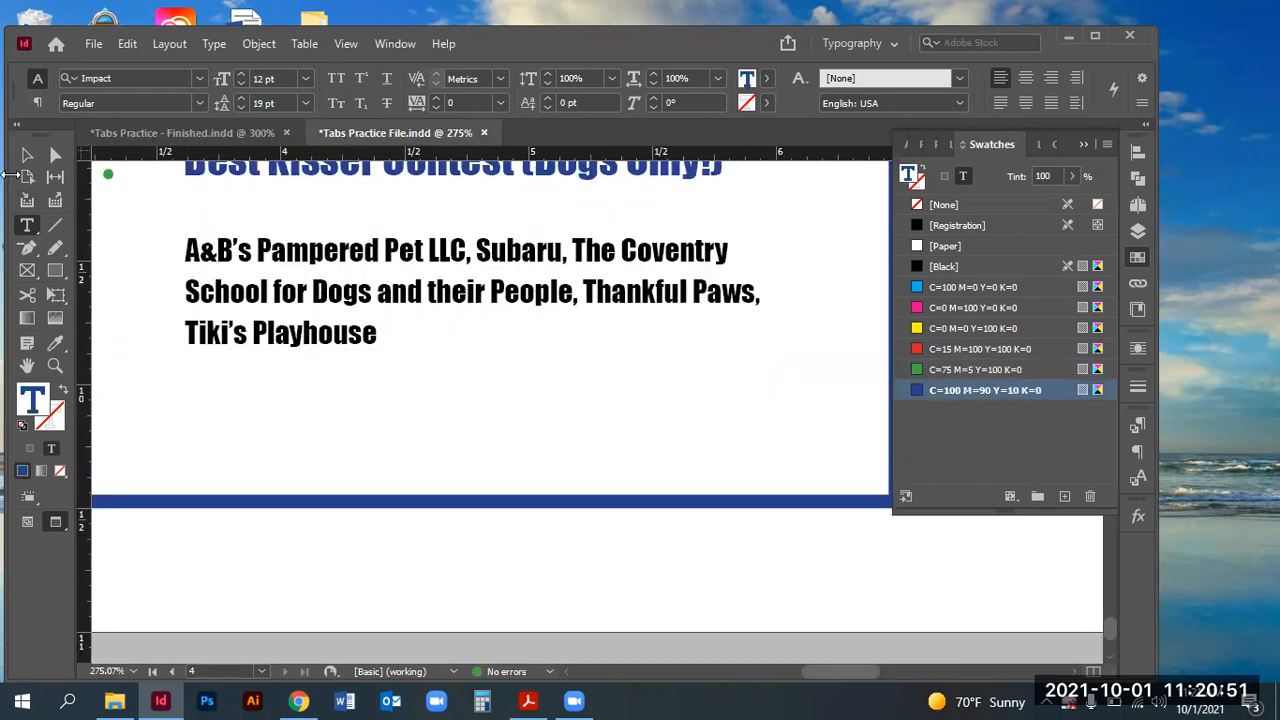
{"action": "left_click", "coordinate": [311, 485]}
{"action": "left_click", "coordinate": [220, 248]}
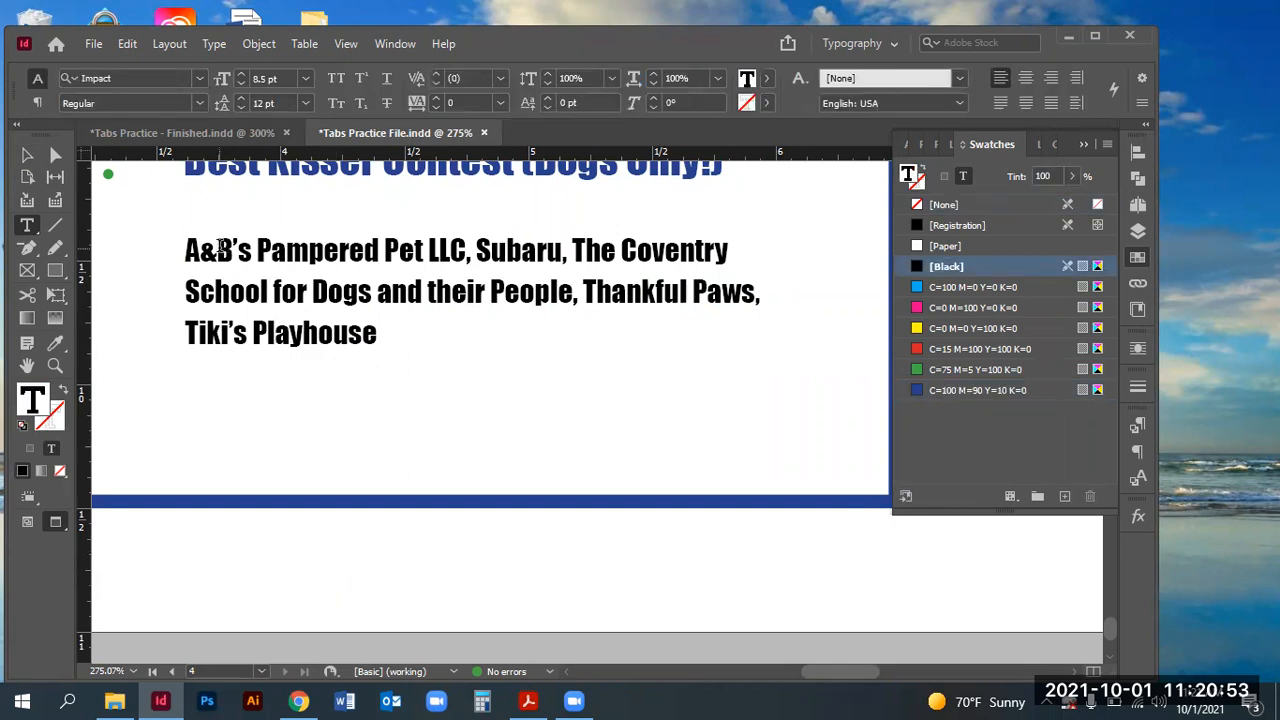
{"action": "triple_click", "coordinate": [221, 247]}
{"action": "left_click", "coordinate": [221, 247]}
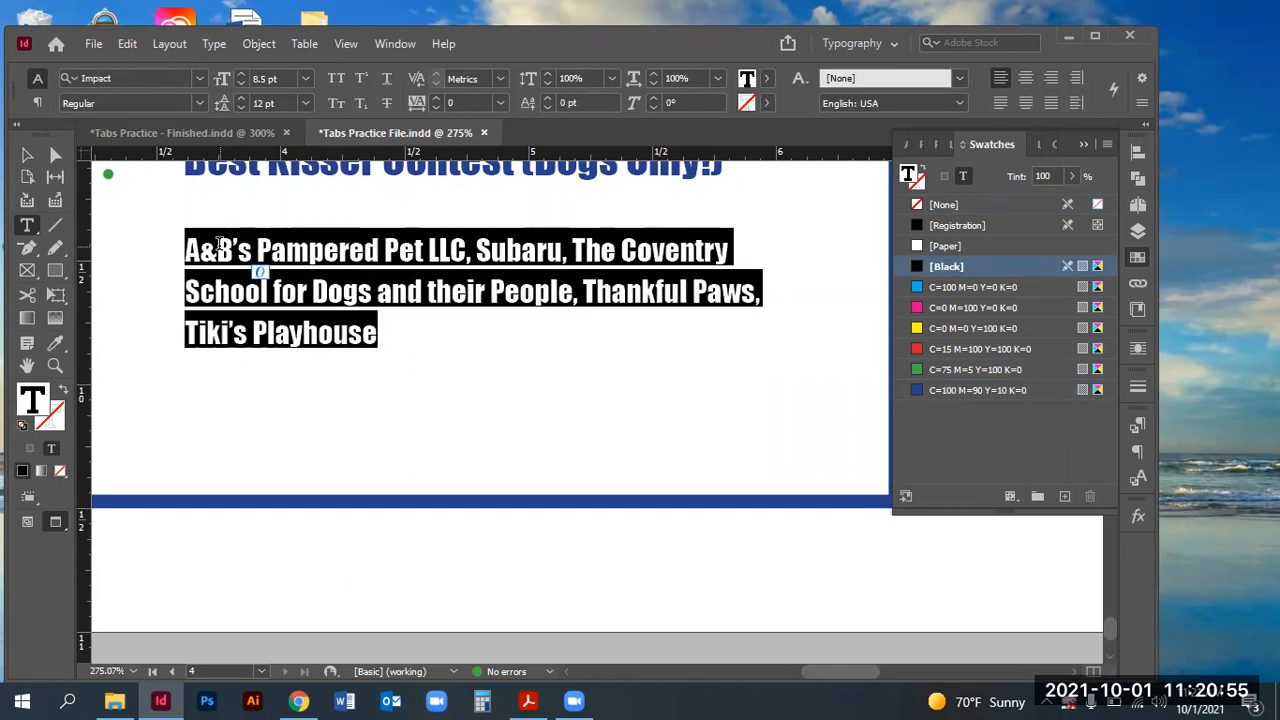
{"action": "left_click", "coordinate": [956, 369]}
- Insert a forced line break before "The Coventry School" and delete the commas after "Subaru" and "People"
{"action": "left_click", "coordinate": [385, 250]}
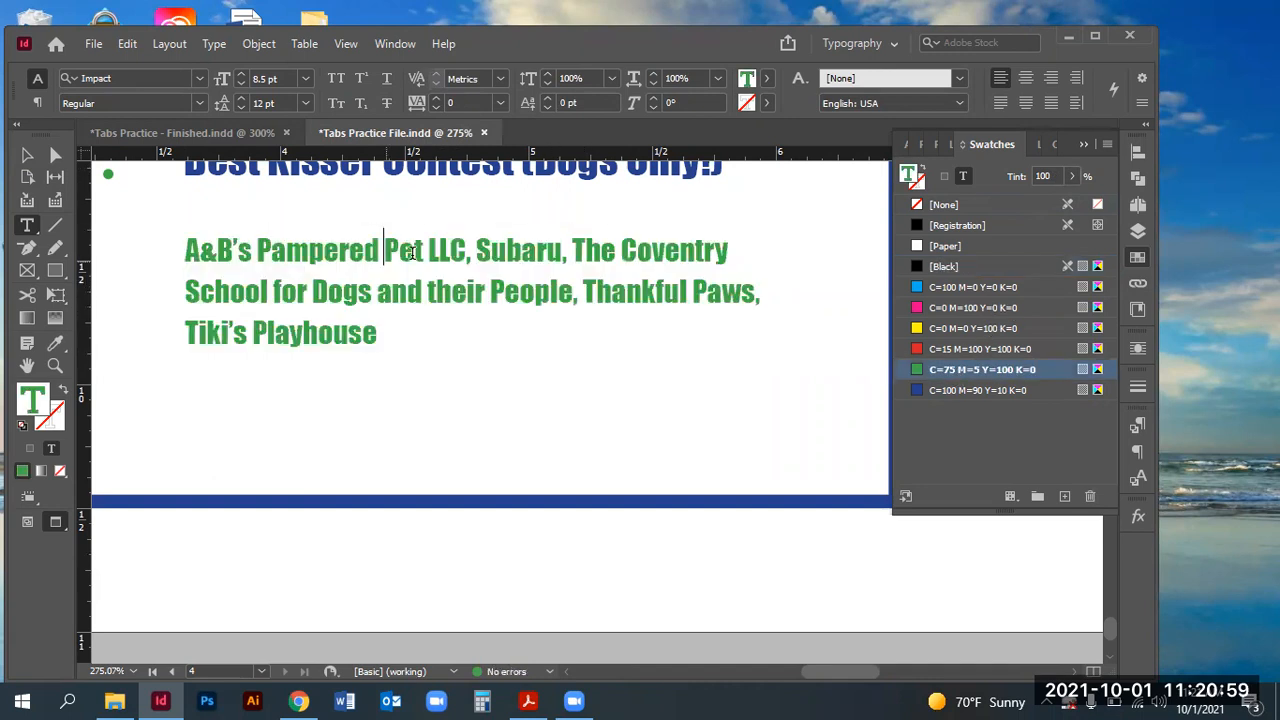
{"action": "left_click", "coordinate": [575, 244]}
{"action": "key", "text": "shift+Return"}
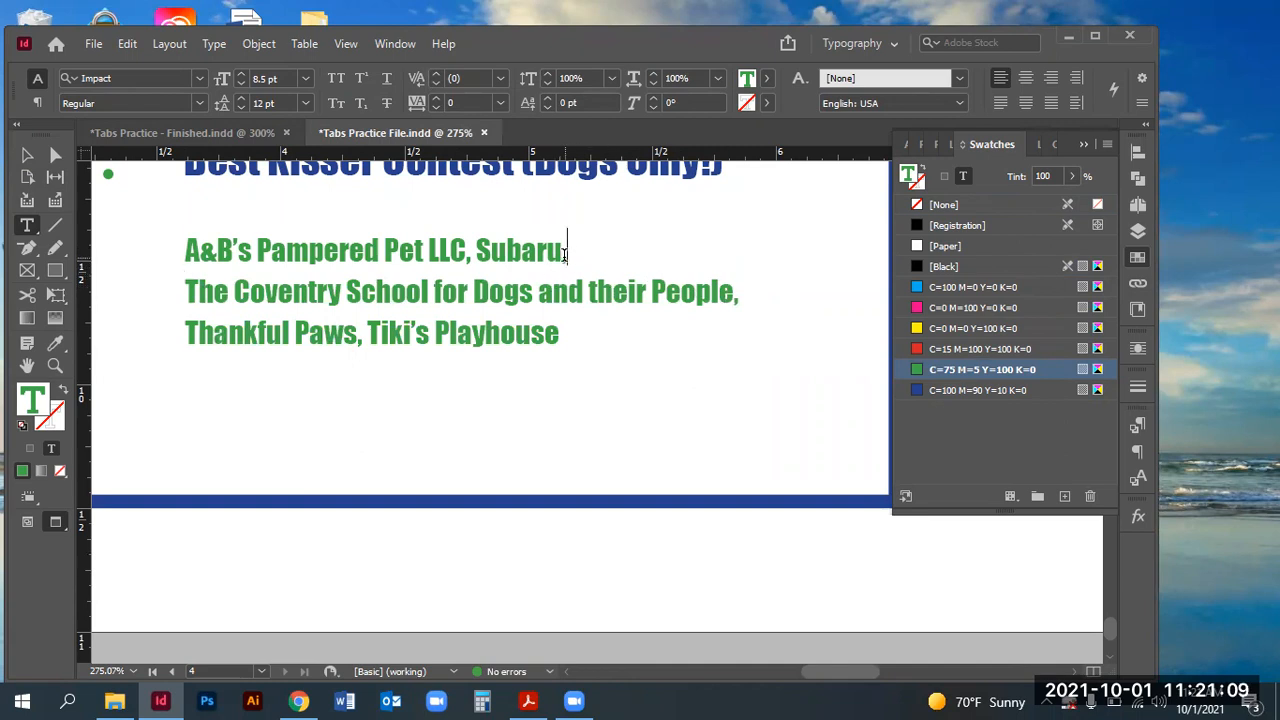
{"action": "key", "text": "BackSpace"}
{"action": "left_click", "coordinate": [736, 292]}
{"action": "key", "text": "BackSpace"}
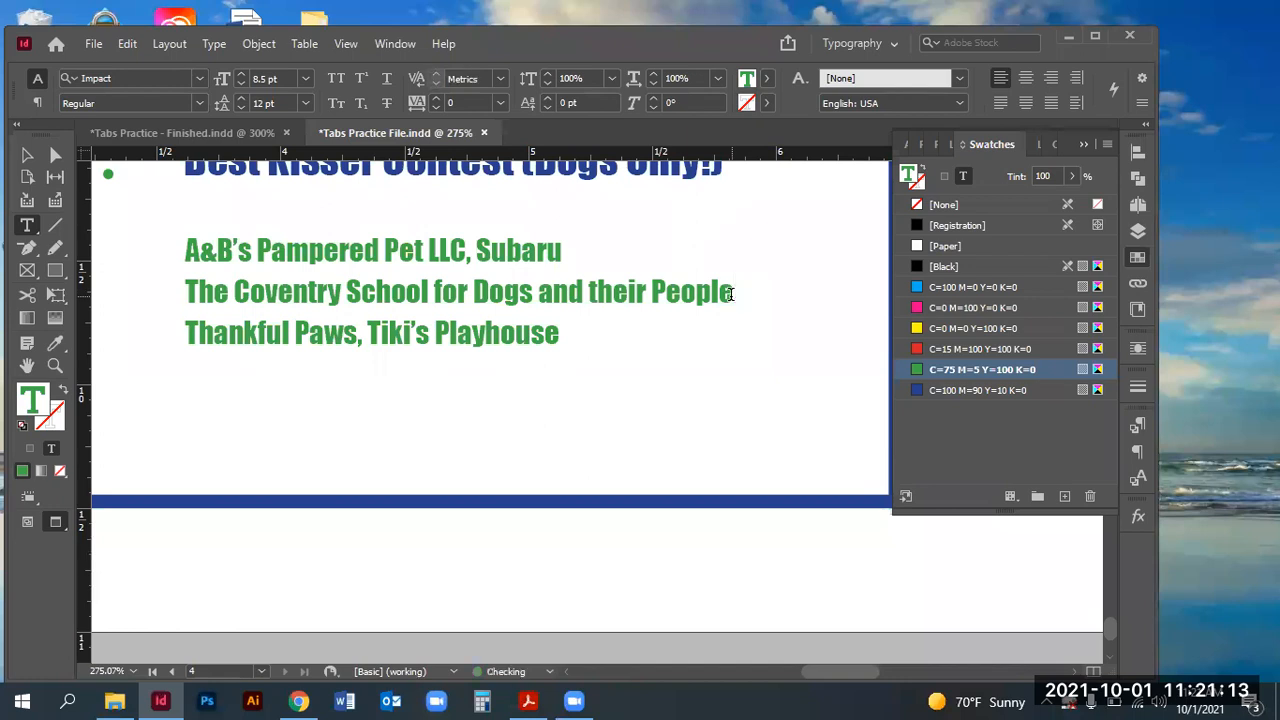
- Delete the comma after "LLC" and show the glyphs of the entire Impact font
{"action": "left_click", "coordinate": [467, 250]}
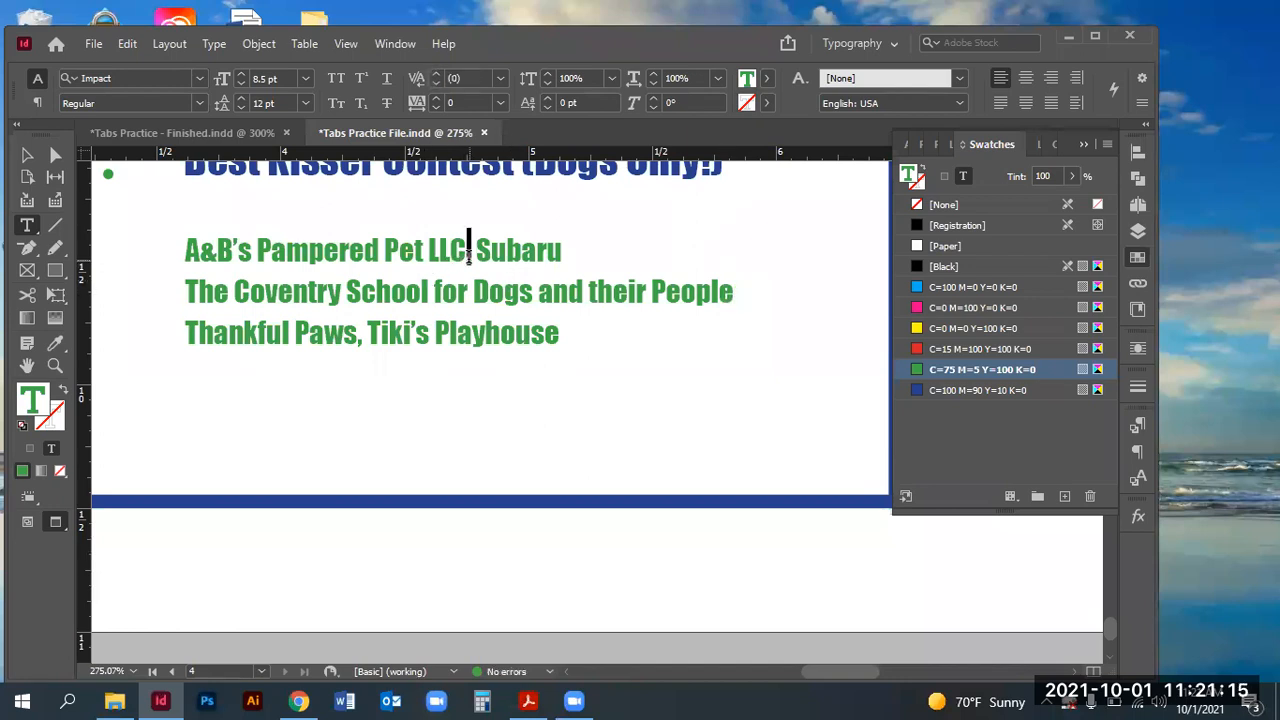
{"action": "key", "text": "BackSpace"}
{"action": "left_click", "coordinate": [216, 45]}
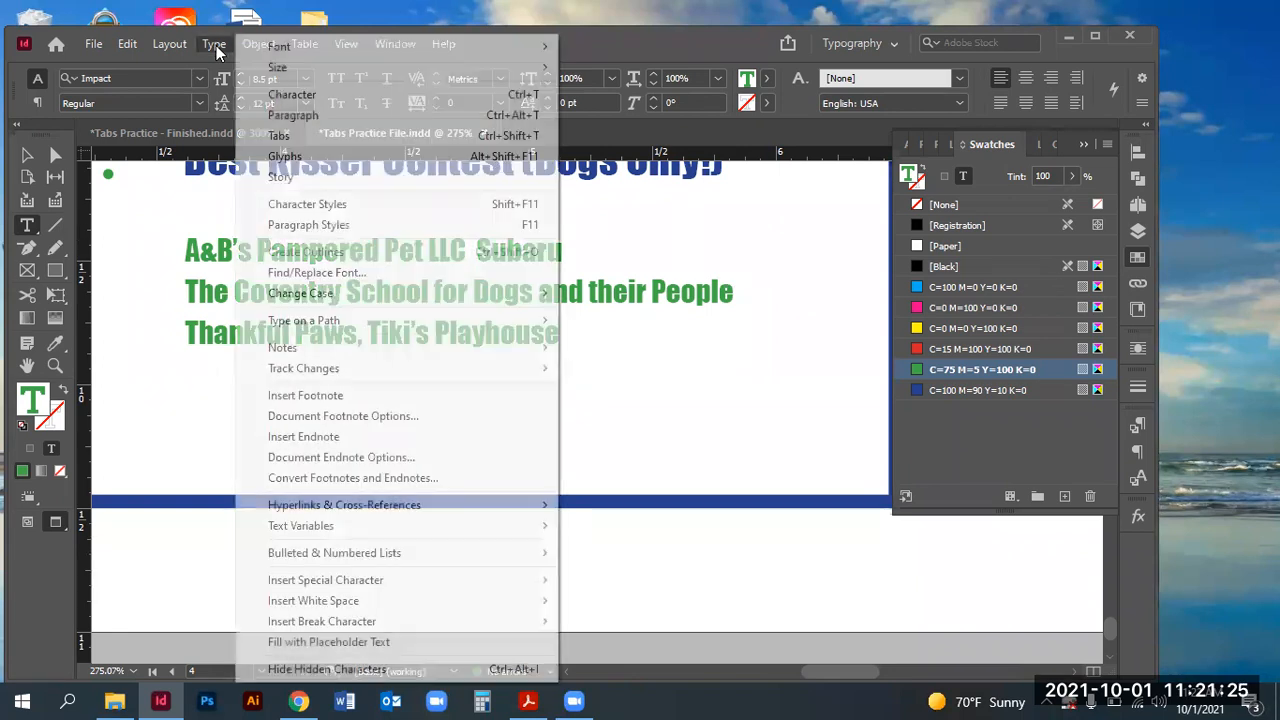
{"action": "left_click", "coordinate": [313, 159]}
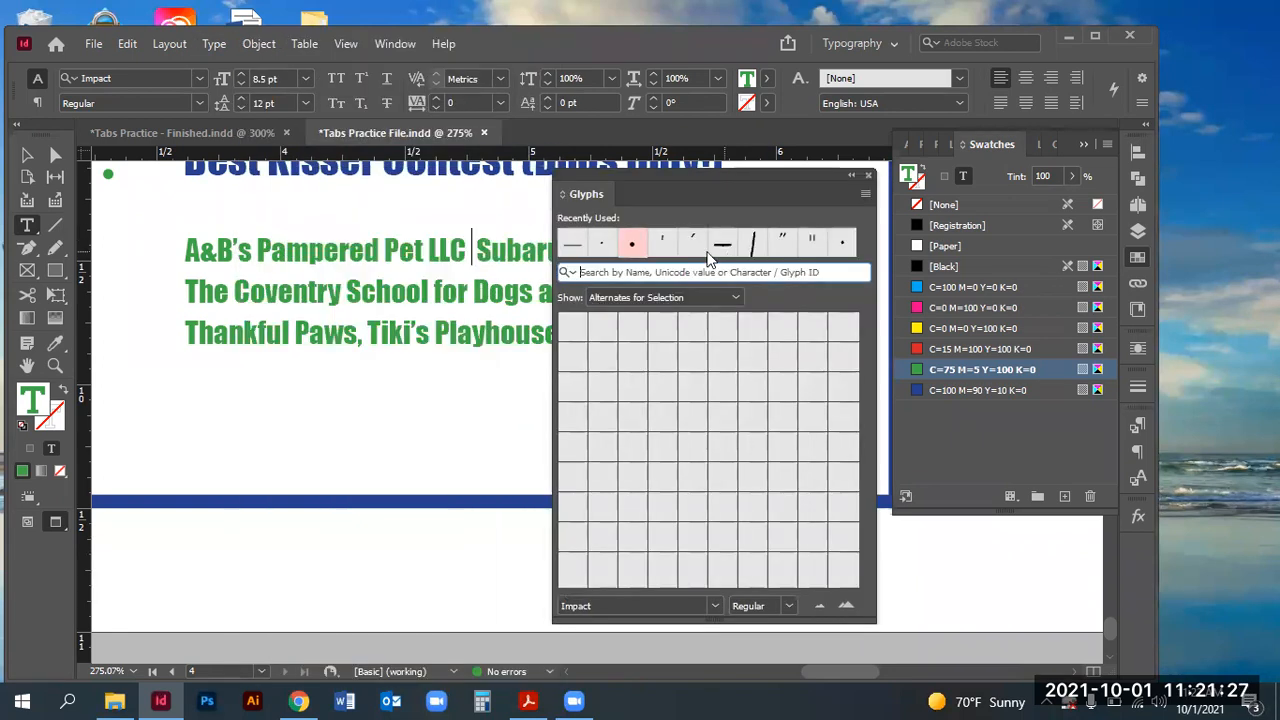
{"action": "left_click", "coordinate": [660, 297]}
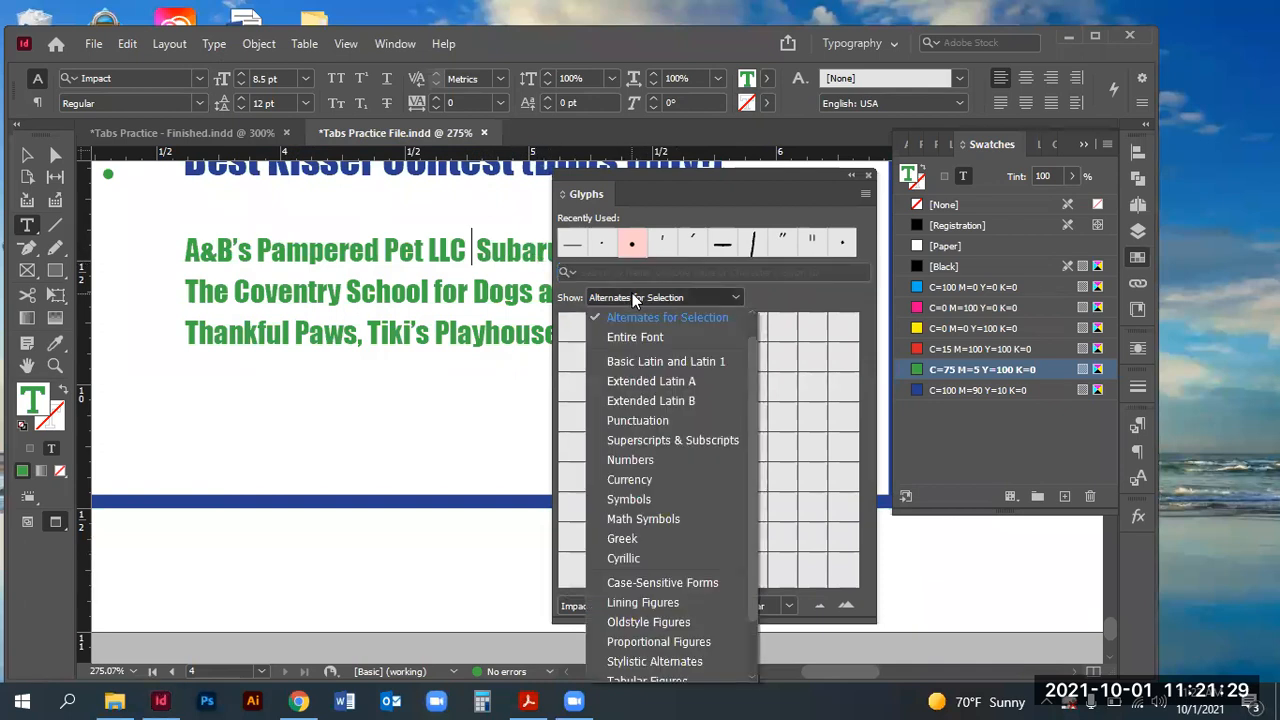
{"action": "left_click", "coordinate": [638, 337]}
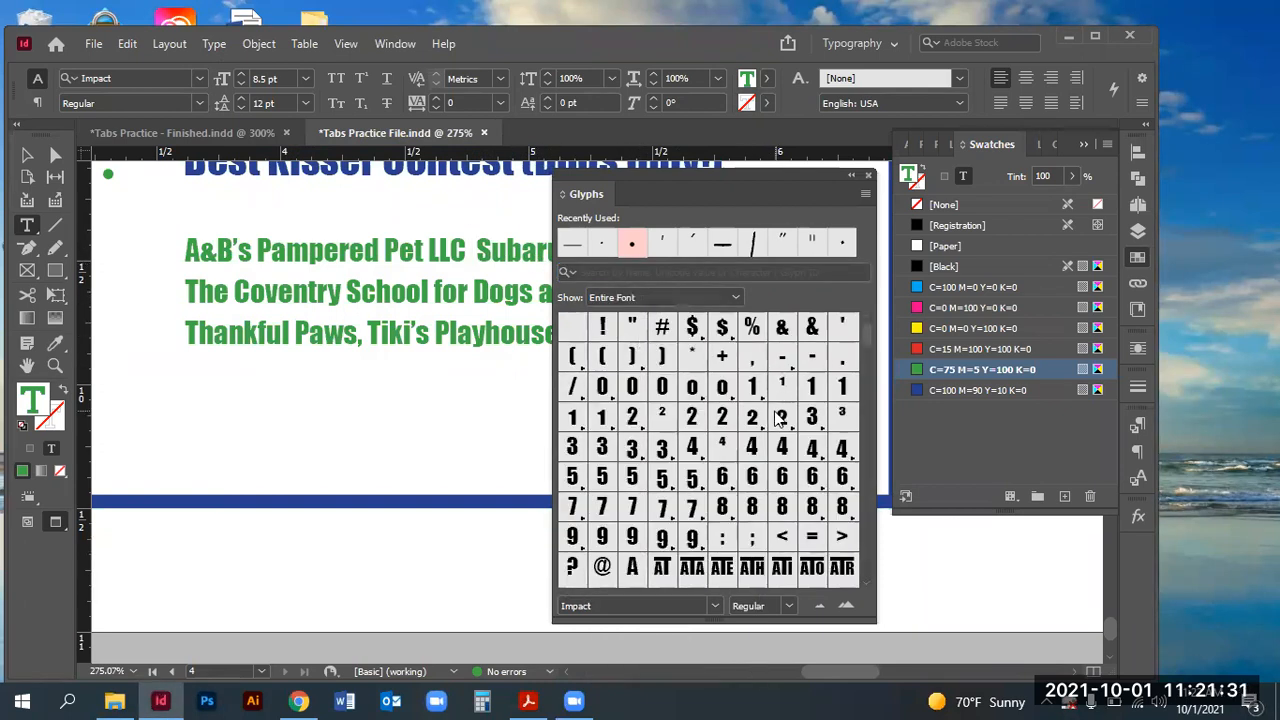
- Insert the small middle dot glyph between "LLC" and "Subaru"
{"action": "scroll", "coordinate": [728, 443], "scroll_direction": "down", "scroll_amount": 4}
{"action": "scroll", "coordinate": [728, 443], "scroll_direction": "down", "scroll_amount": 10}
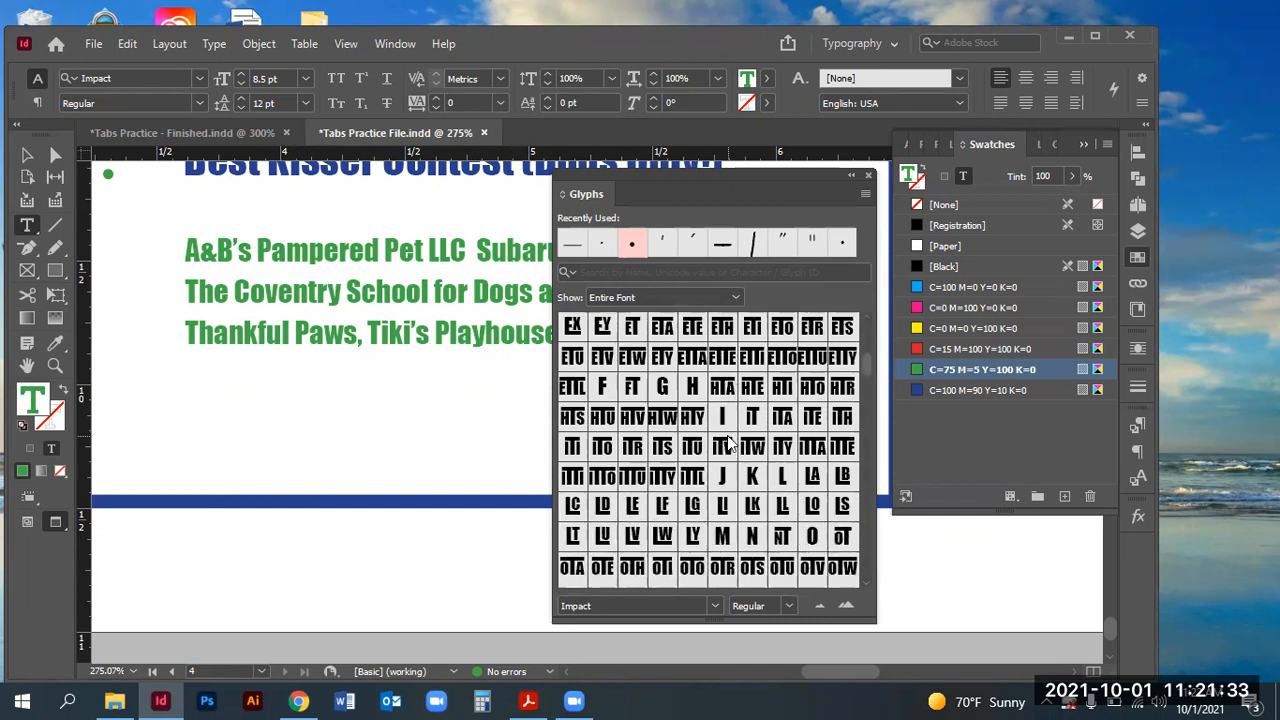
{"action": "scroll", "coordinate": [680, 440], "scroll_direction": "down", "scroll_amount": 12}
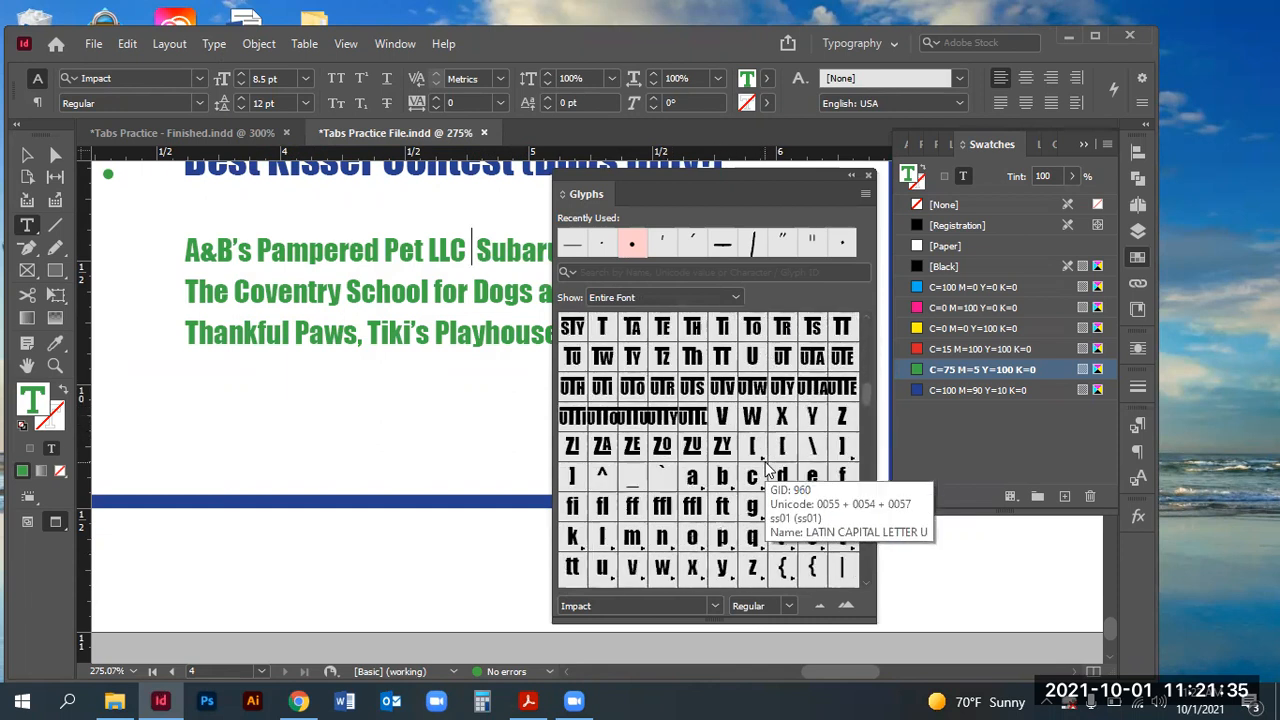
{"action": "scroll", "coordinate": [763, 465], "scroll_direction": "down", "scroll_amount": 1}
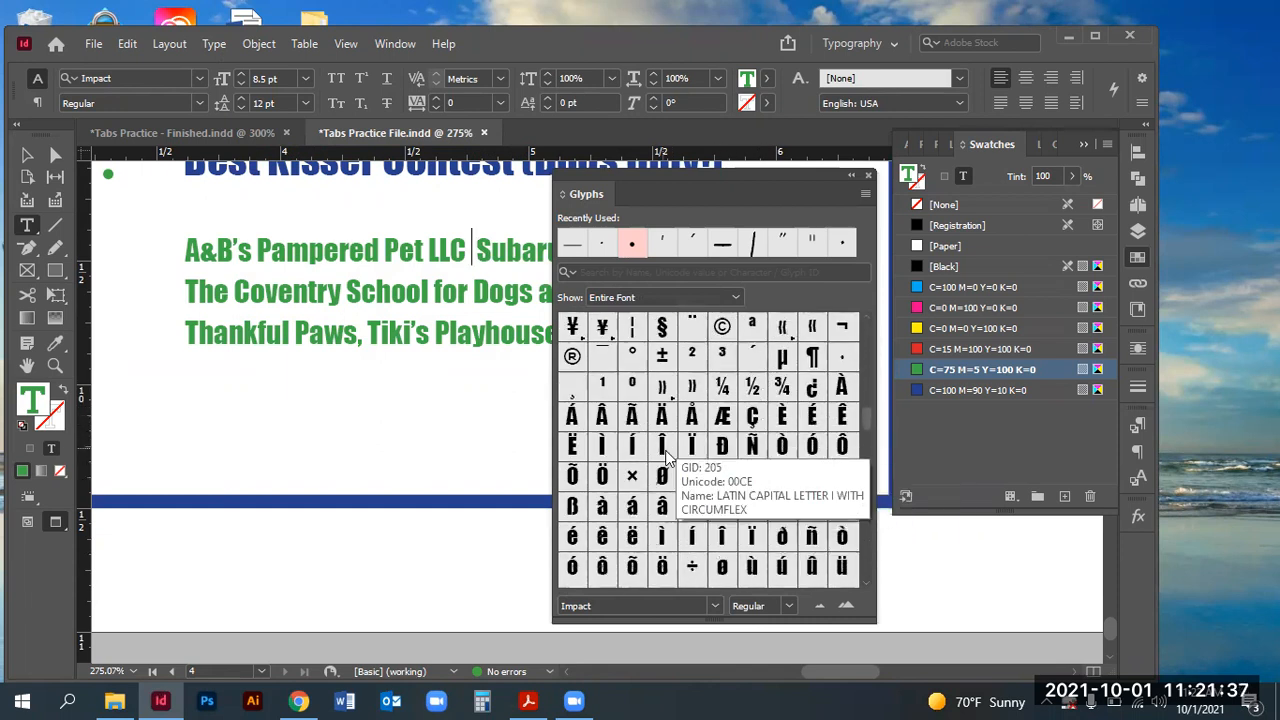
{"action": "double_click", "coordinate": [841, 360]}
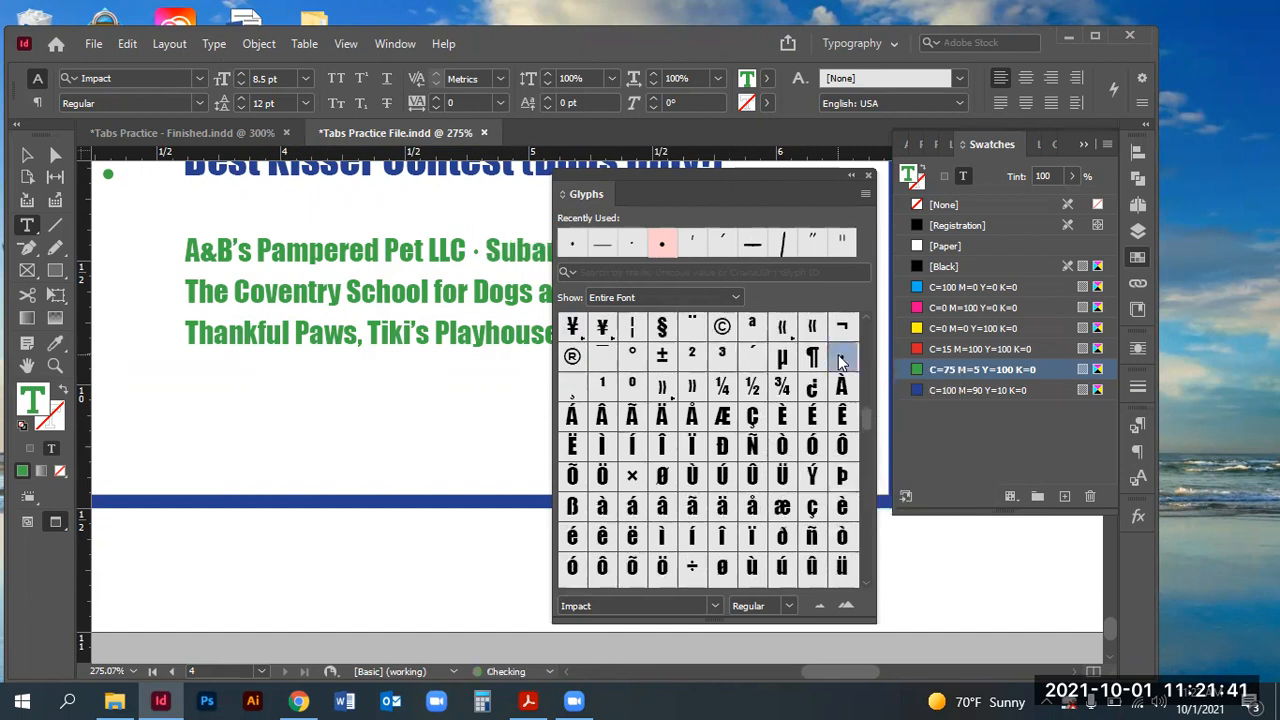
- Replace the middle dot after "LLC" with the larger bullet glyph, Unicode 2022, and close the glyph list
{"action": "left_click_drag", "start_coordinate": [481, 250], "coordinate": [470, 250]}
{"action": "left_click_drag", "start_coordinate": [864, 416], "coordinate": [864, 468]}
{"action": "scroll", "coordinate": [640, 447], "scroll_direction": "down", "scroll_amount": 10}
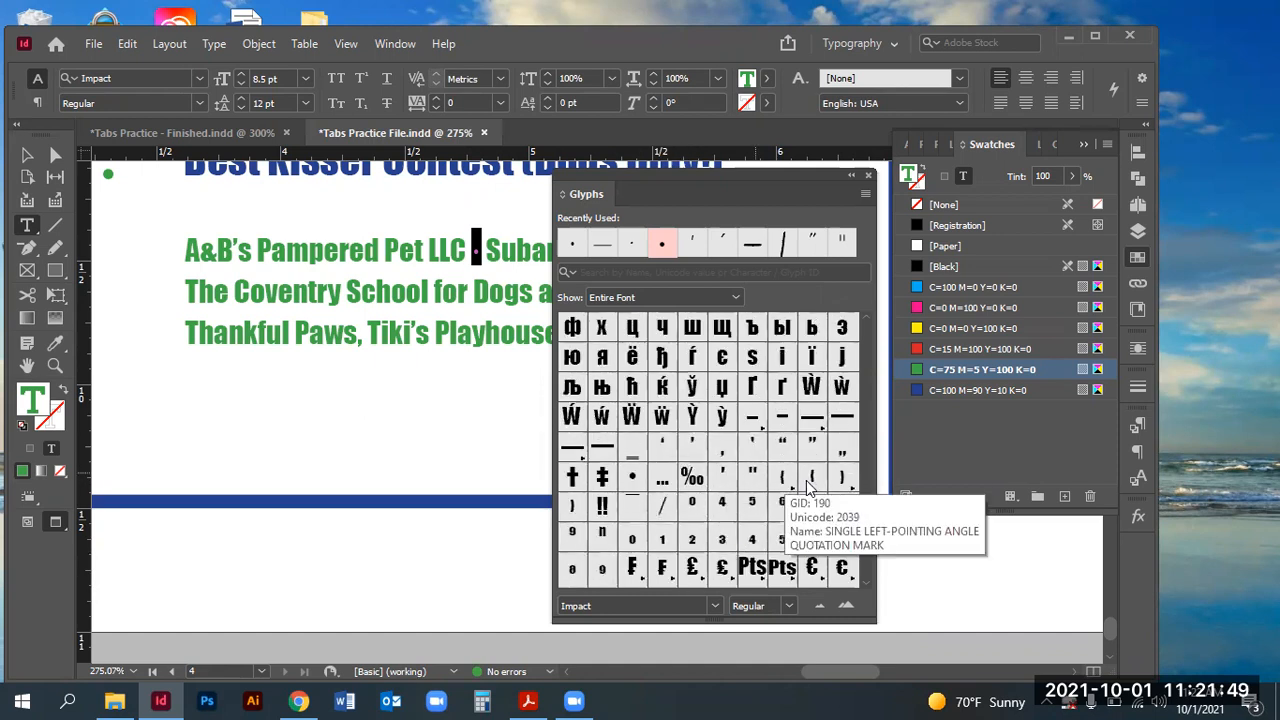
{"action": "scroll", "coordinate": [810, 487], "scroll_direction": "down", "scroll_amount": 1}
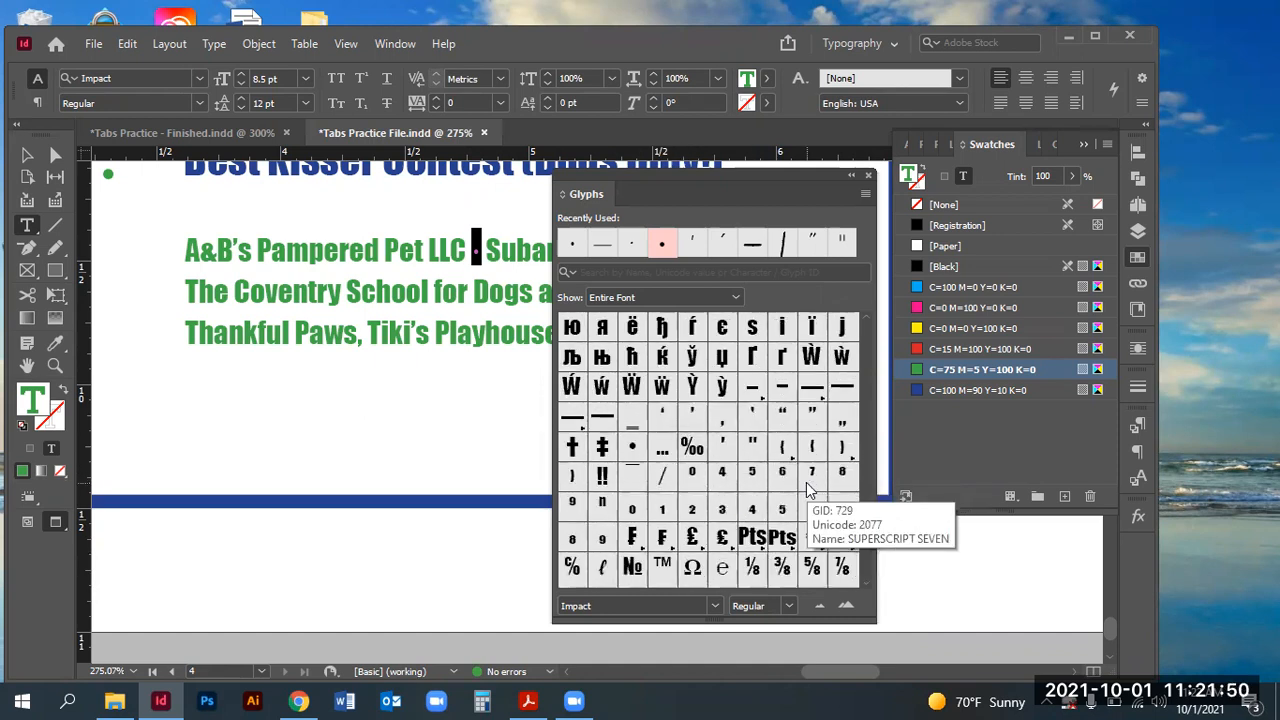
{"action": "double_click", "coordinate": [632, 448]}
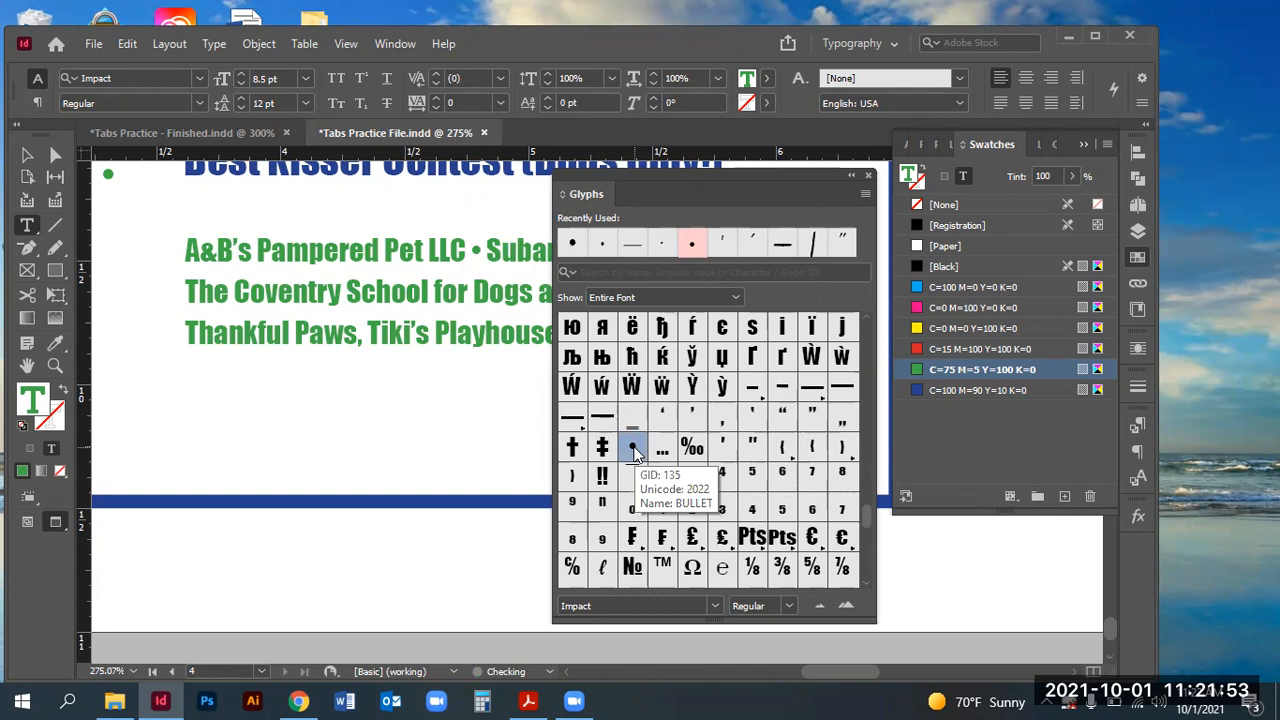
{"action": "left_click", "coordinate": [868, 175]}
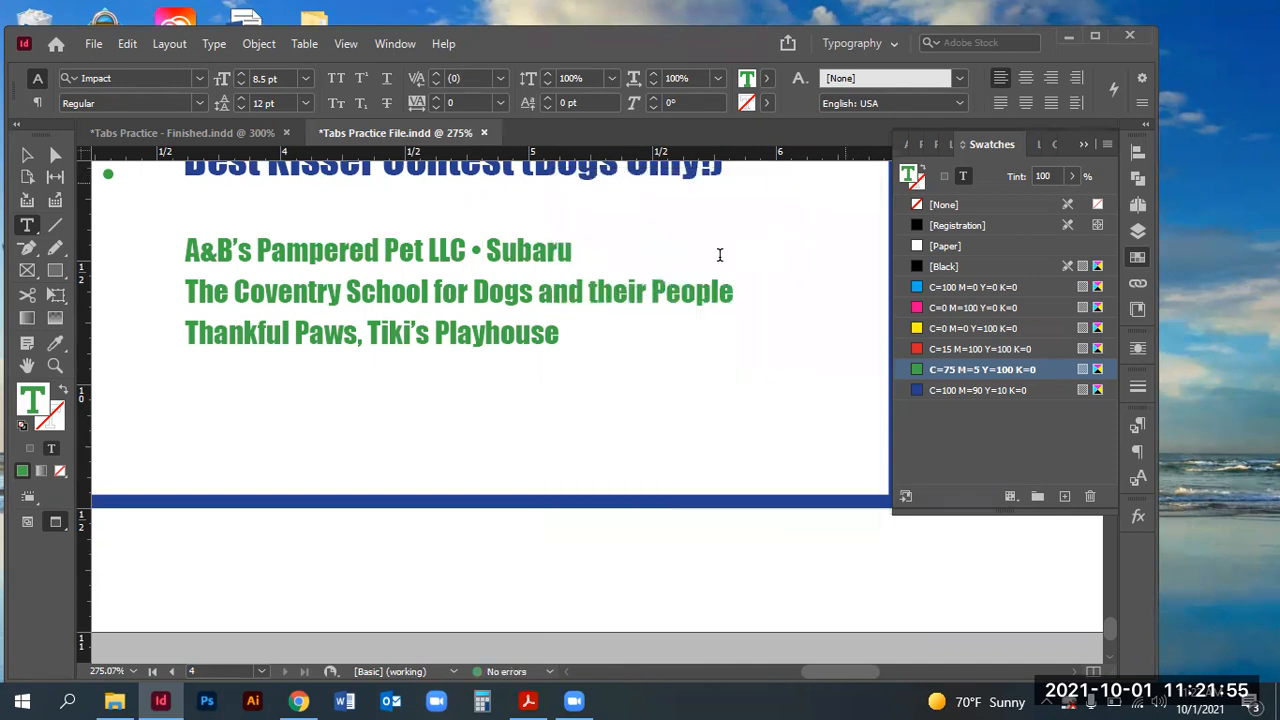
- Copy the bullet after "LLC" and replace the comma between "Thankful Paws" and "Tiki's Playhouse" with it
{"action": "left_click_drag", "start_coordinate": [488, 250], "coordinate": [471, 250]}
{"action": "key", "text": "ctrl+c"}
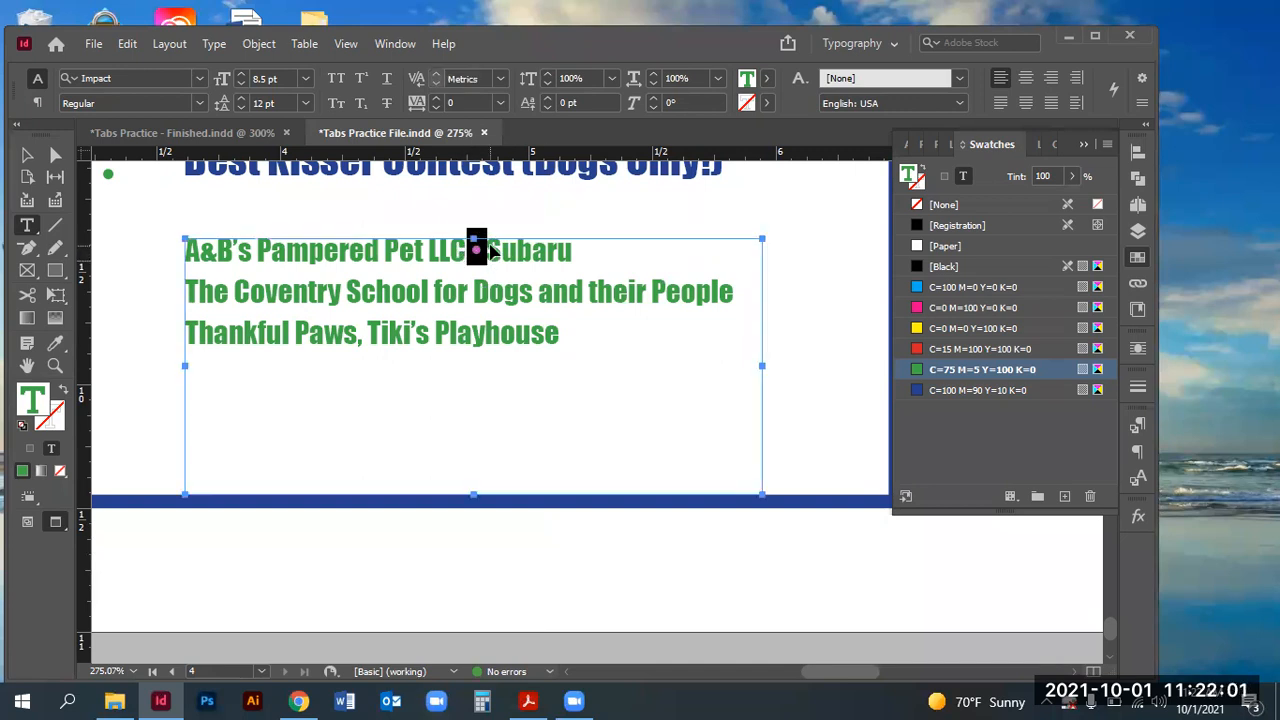
{"action": "left_click_drag", "start_coordinate": [371, 338], "coordinate": [360, 338]}
{"action": "key", "text": "ctrl+v"}
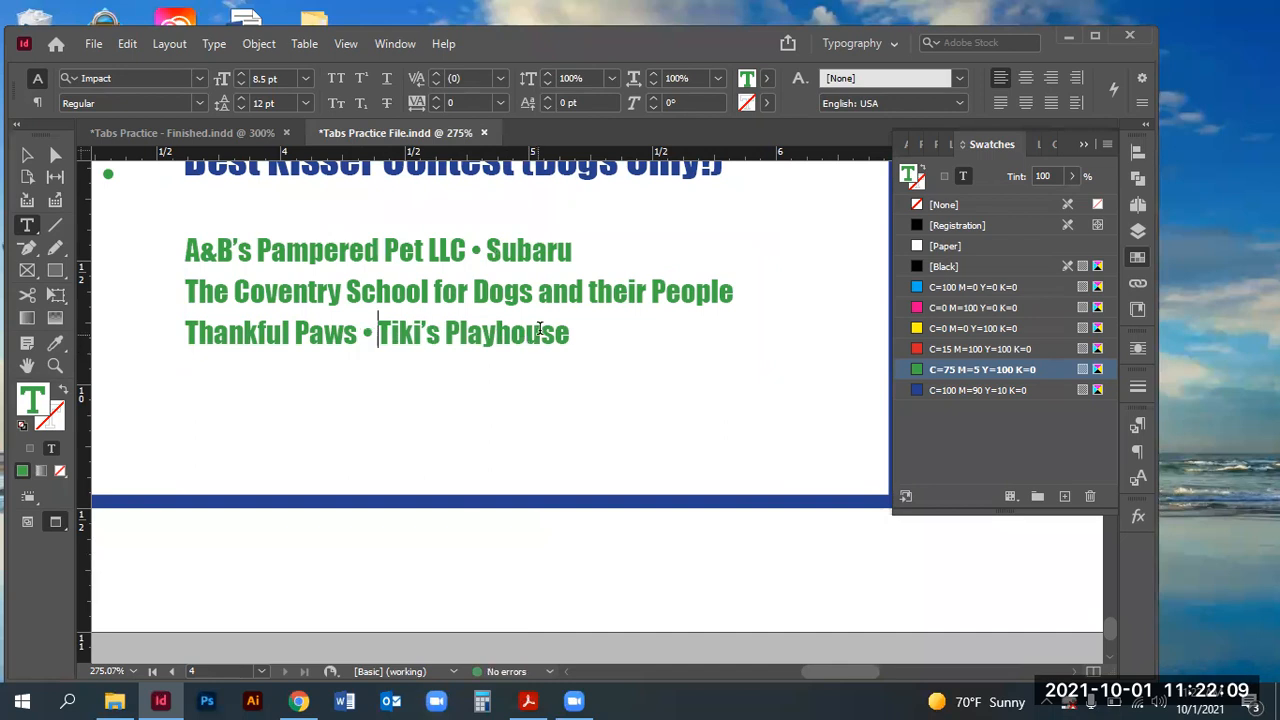
- Examine the sponsor names frame and its spacing to the blue border in the Tabs Practice - Finished file
{"action": "left_click", "coordinate": [210, 139]}
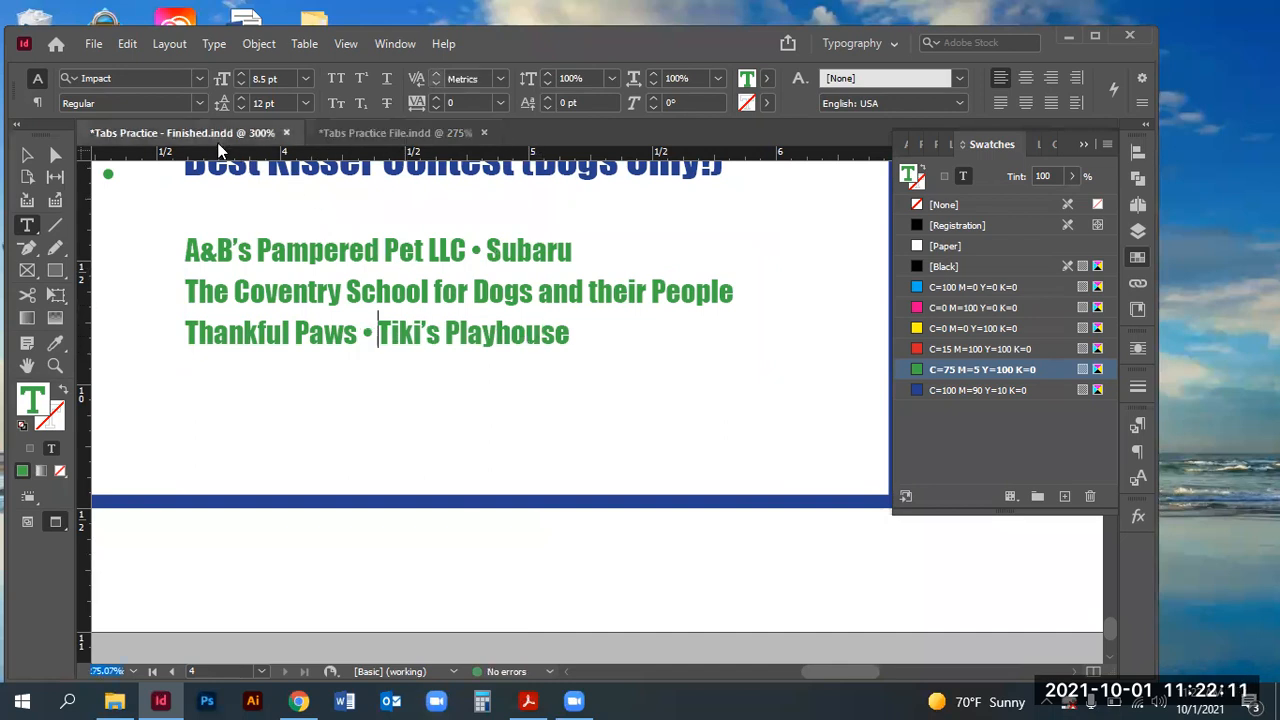
{"action": "left_click", "coordinate": [27, 155]}
{"action": "key", "text": "j"}
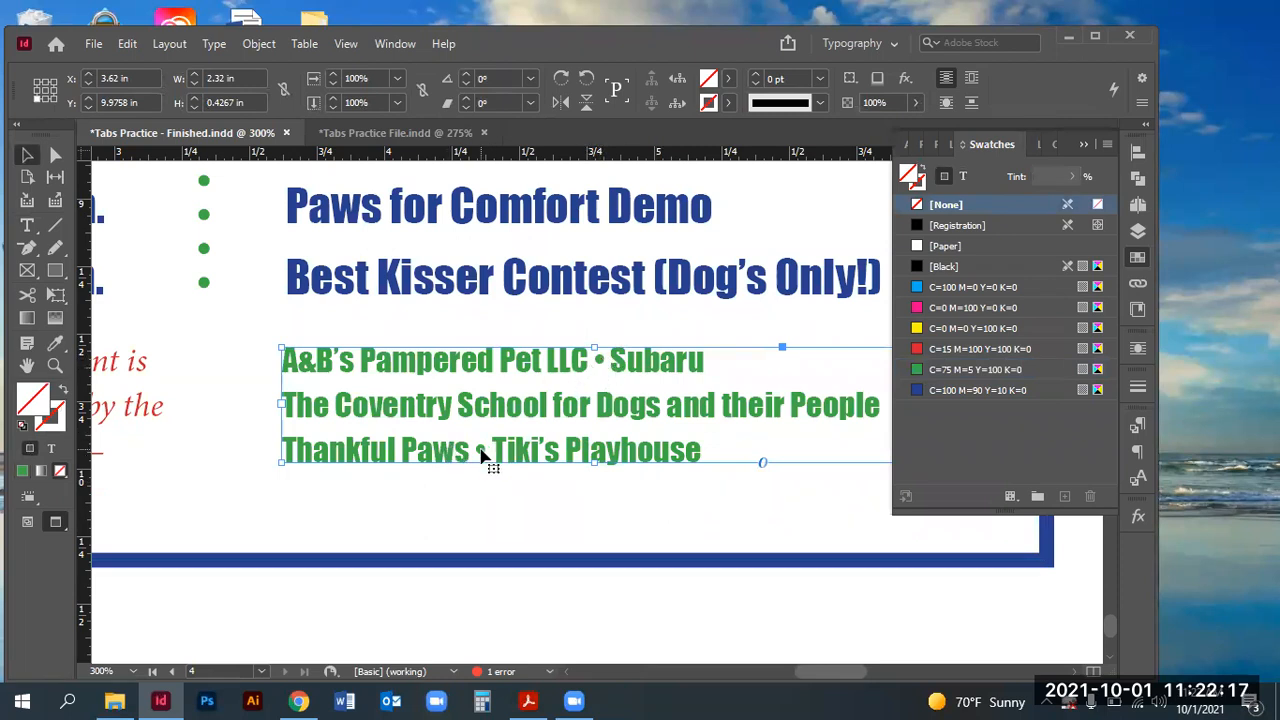
{"action": "key", "text": "ctrl+minus"}
{"action": "key", "text": "ctrl+minus"}
{"action": "key", "text": "ctrl+minus"}
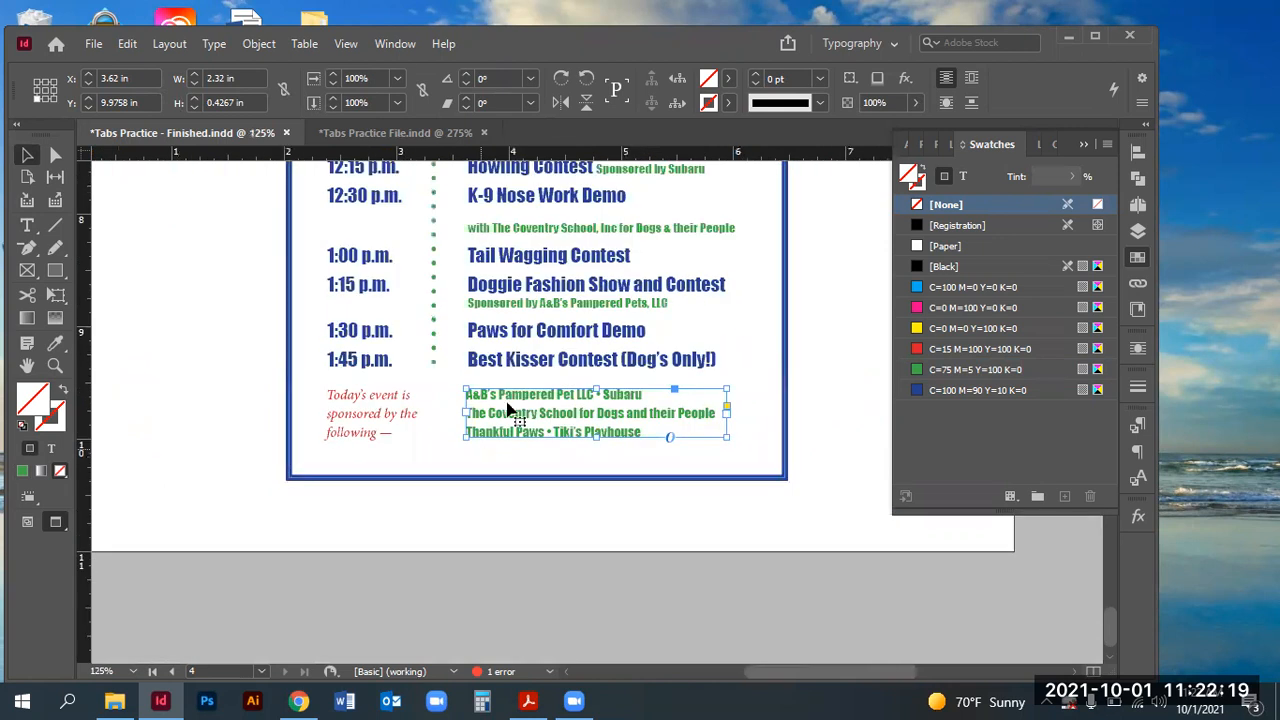
- In the Tabs Practice File, fit the height of the sponsor names frame to its text
{"action": "left_click", "coordinate": [375, 132]}
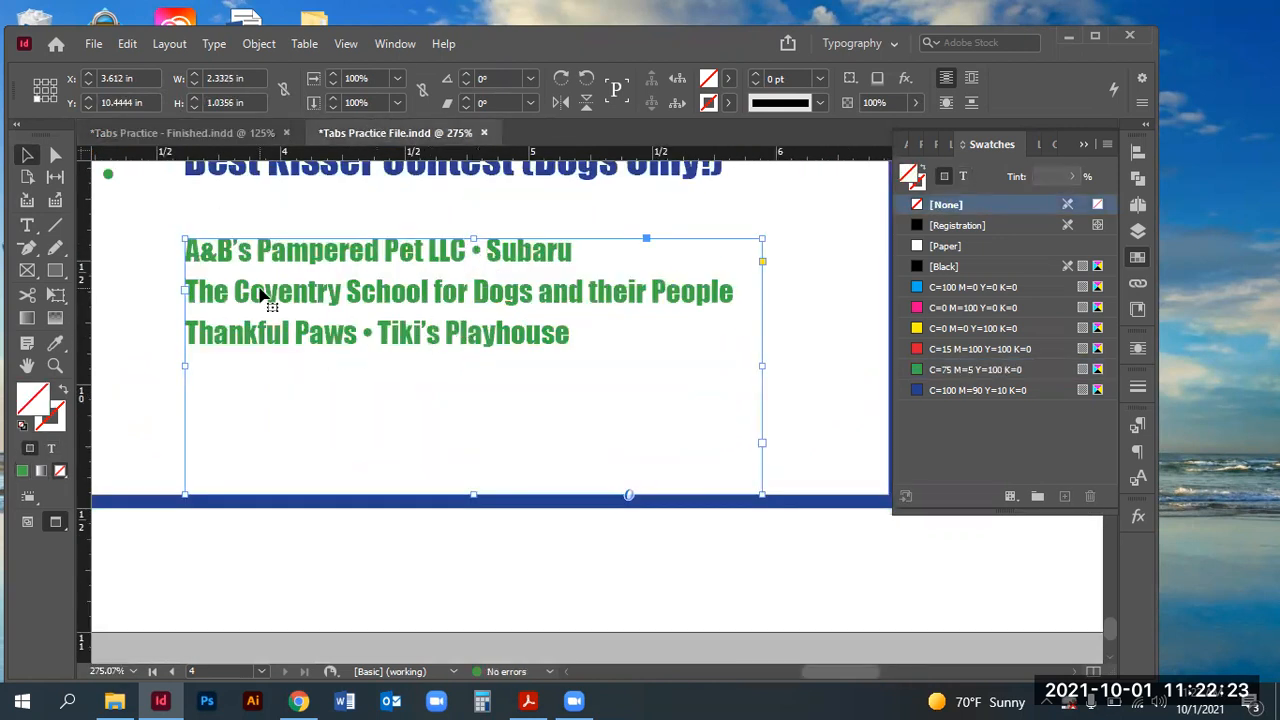
{"action": "key", "text": "ctrl+0"}
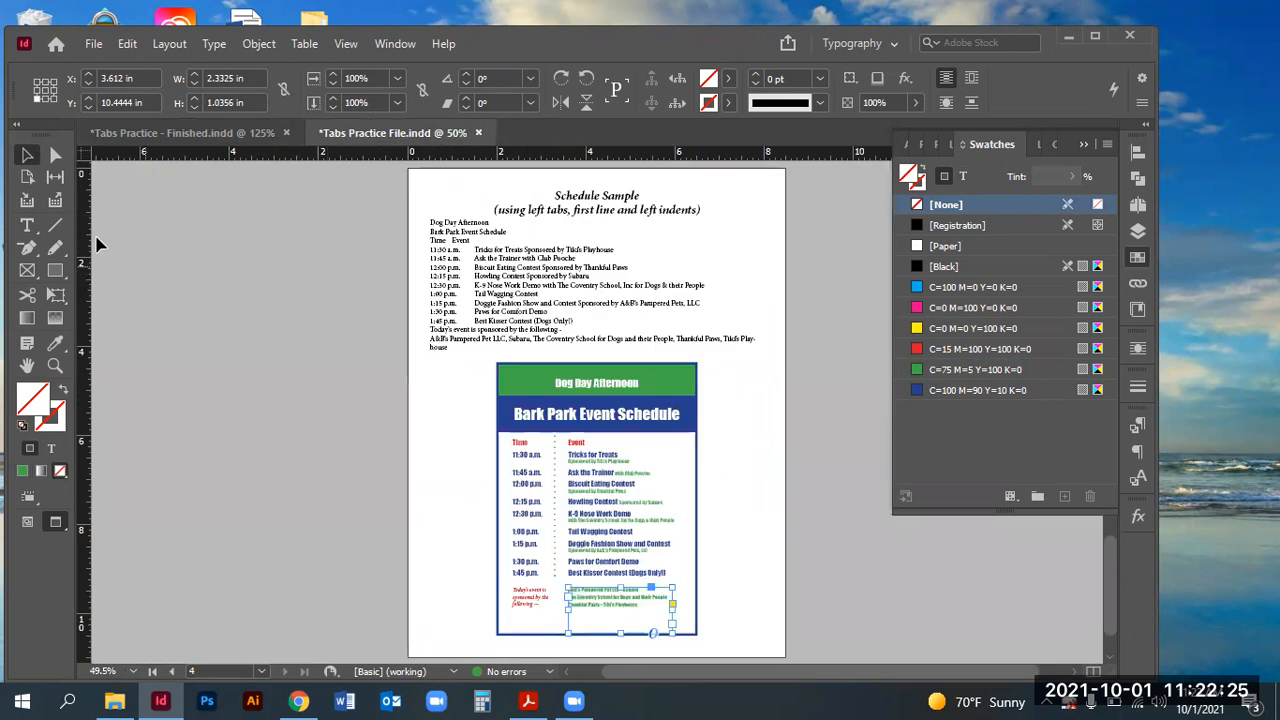
{"action": "left_click", "coordinate": [62, 367]}
{"action": "left_click_drag", "start_coordinate": [418, 345], "coordinate": [818, 658]}
{"action": "left_click_drag", "start_coordinate": [350, 497], "coordinate": [902, 672]}
{"action": "key", "text": "v"}
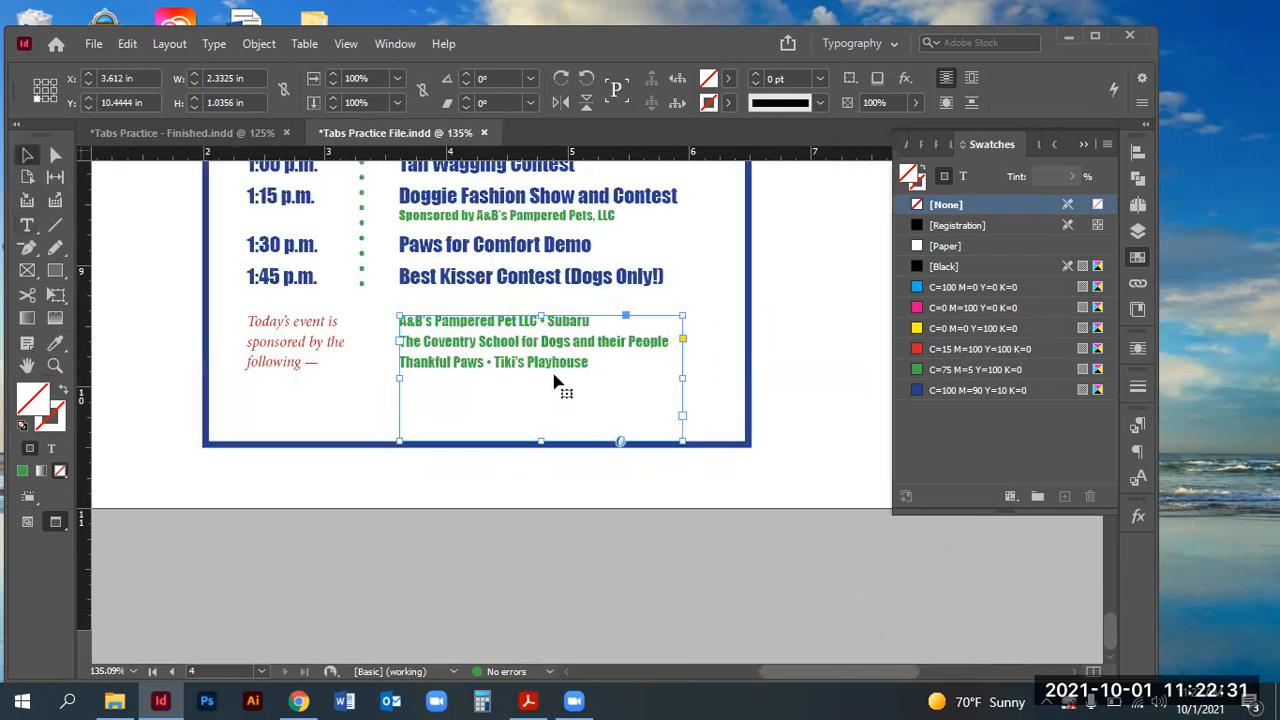
{"action": "double_click", "coordinate": [539, 441]}
- Shorten the blue-bordered schedule frame from its lower edge to a height of about 5.84 in
{"action": "left_click", "coordinate": [403, 446]}
{"action": "left_click_drag", "start_coordinate": [476, 442], "coordinate": [476, 420]}
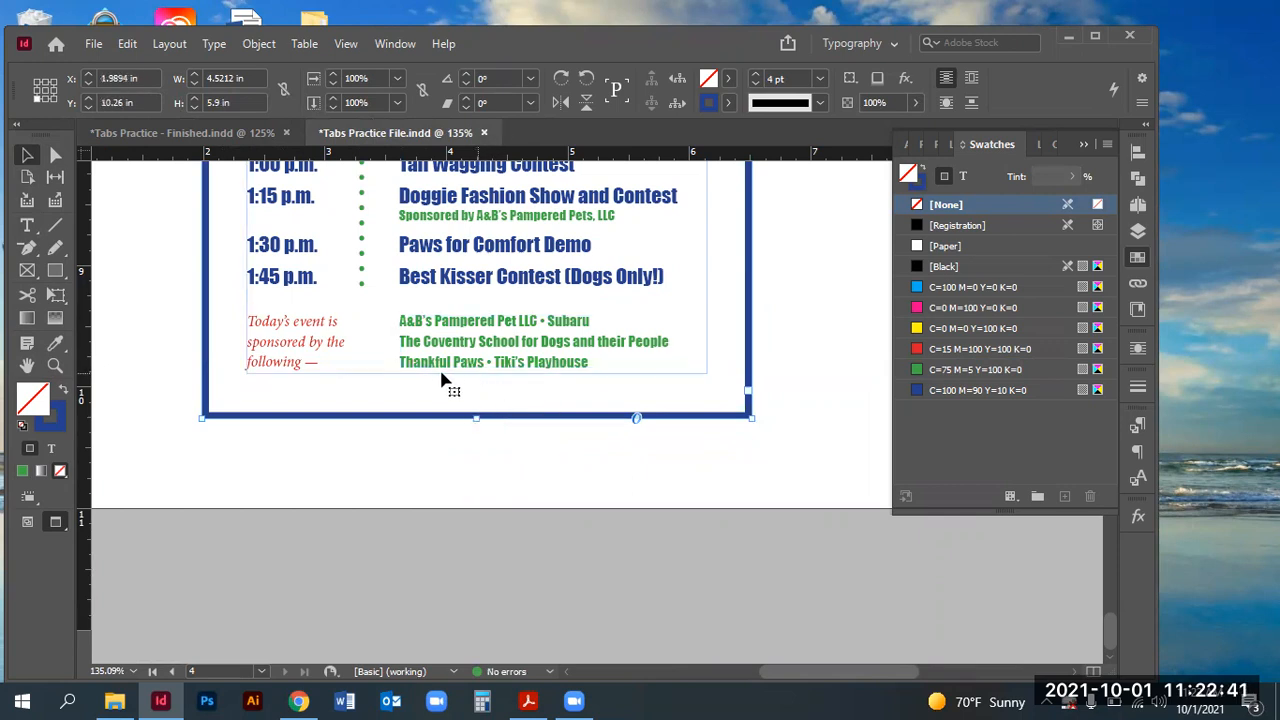
{"action": "left_click_drag", "start_coordinate": [476, 418], "coordinate": [474, 411]}
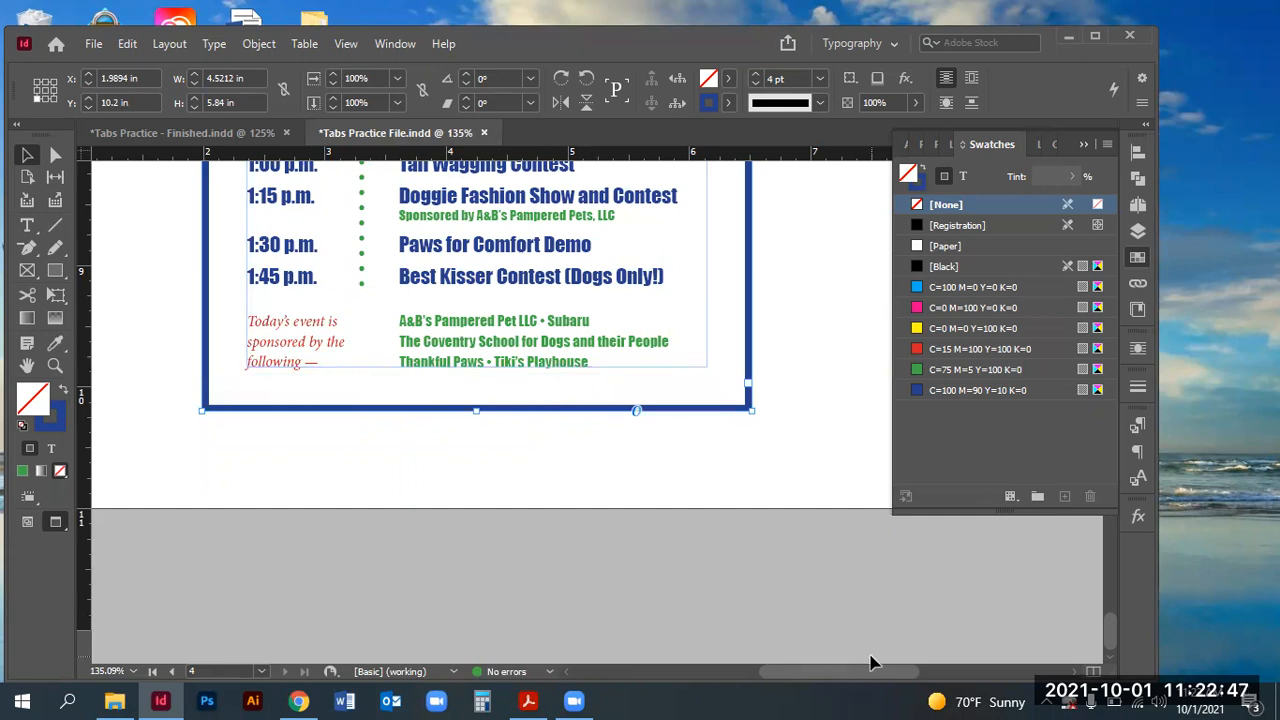
- Deselect the schedule frame, view the full page and save the Tabs Practice File
{"action": "key", "text": "ctrl+0"}
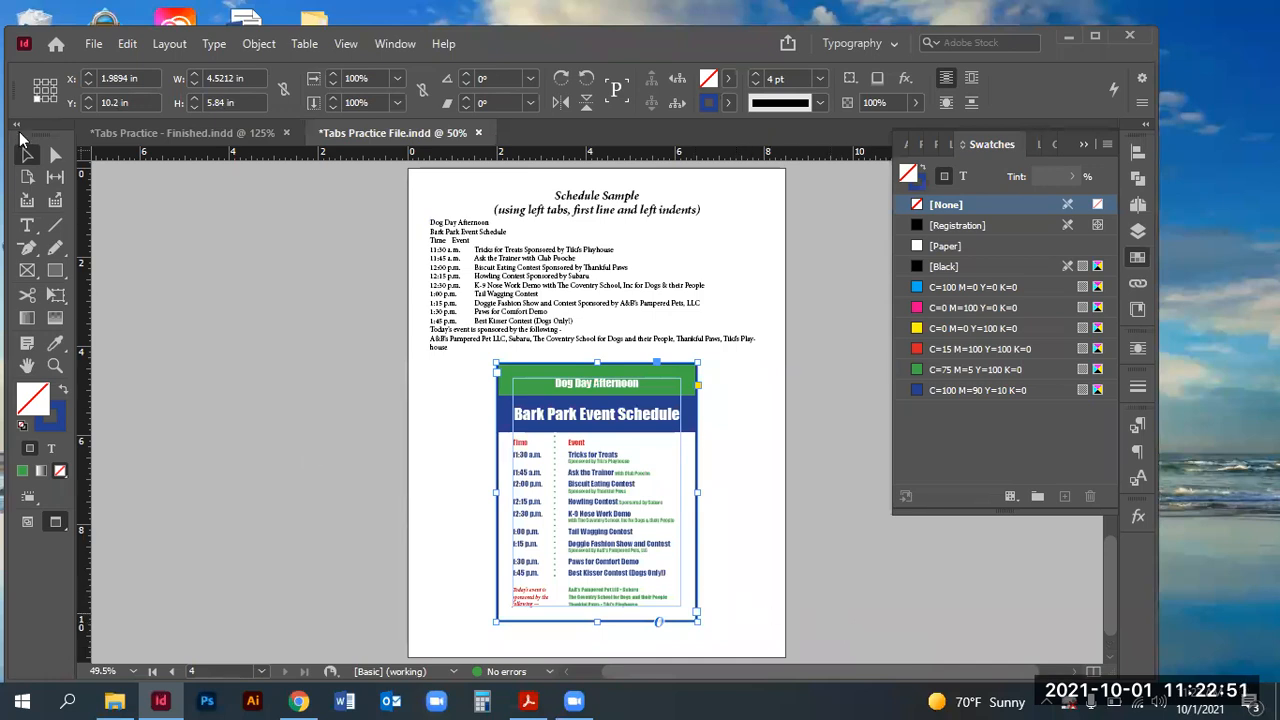
{"action": "left_click", "coordinate": [195, 282]}
{"action": "key", "text": "ctrl+s"}
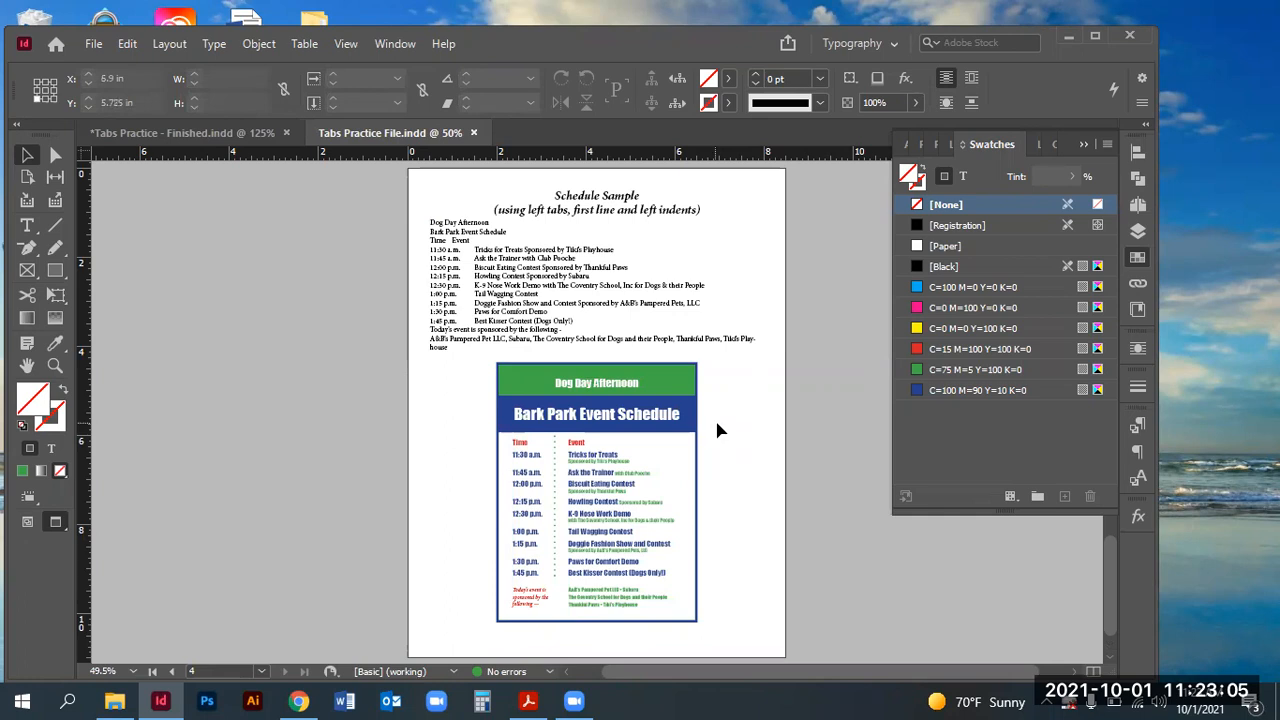
{"action": "scroll", "coordinate": [714, 417], "scroll_direction": "up", "scroll_amount": 10}
{"action": "scroll", "coordinate": [703, 410], "scroll_direction": "up", "scroll_amount": 8}
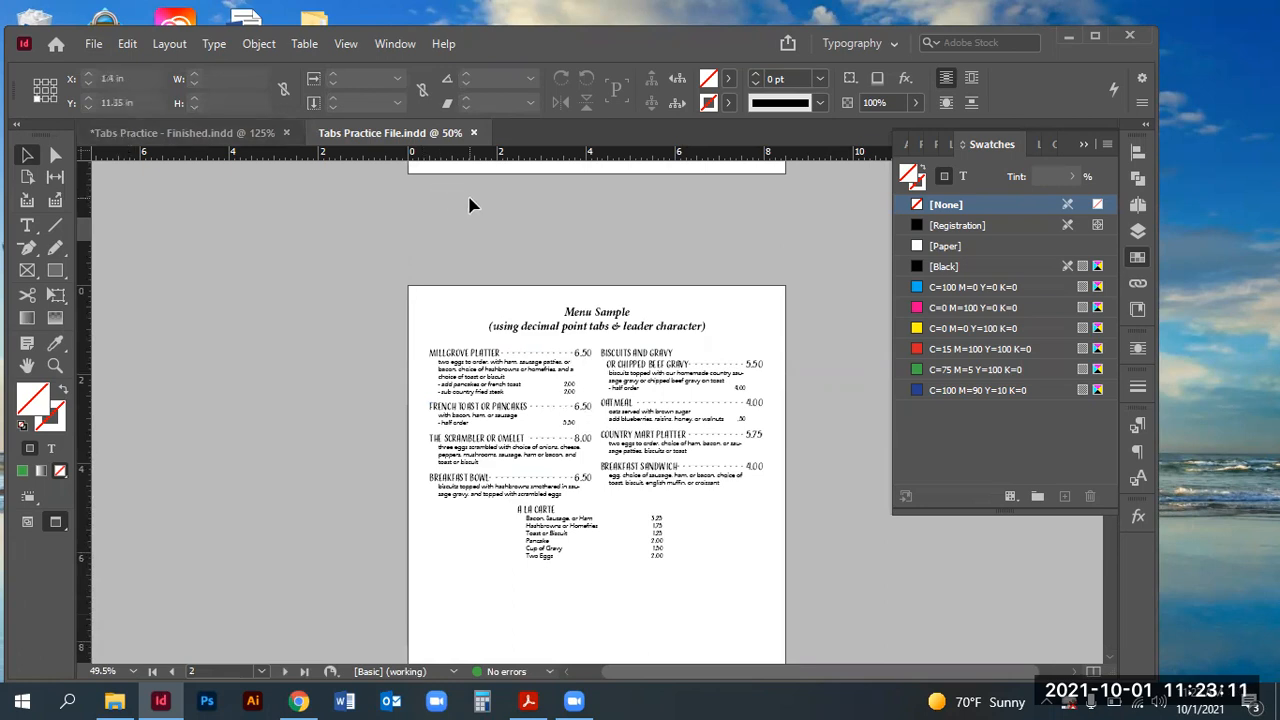
- Save the document under a new name, the student's last name and first initial followed by "TABS", in the Tabs Practice folder
{"action": "left_click", "coordinate": [93, 46]}
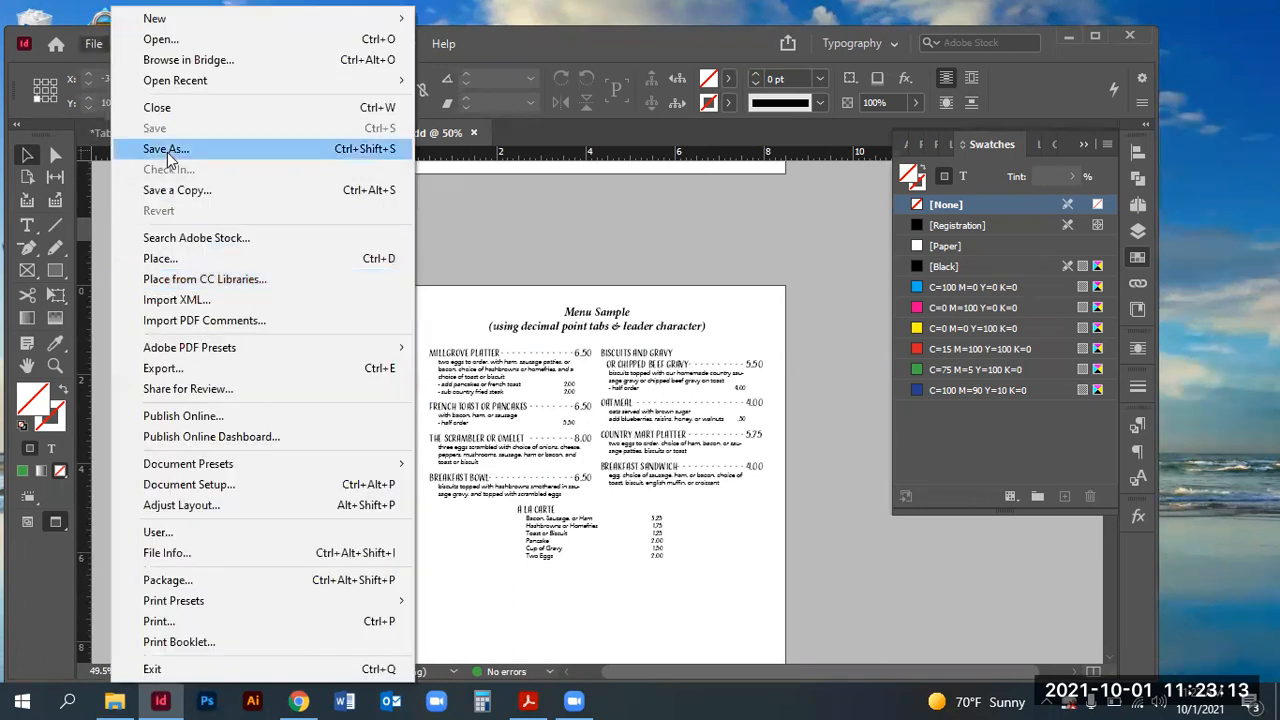
{"action": "left_click", "coordinate": [167, 150]}
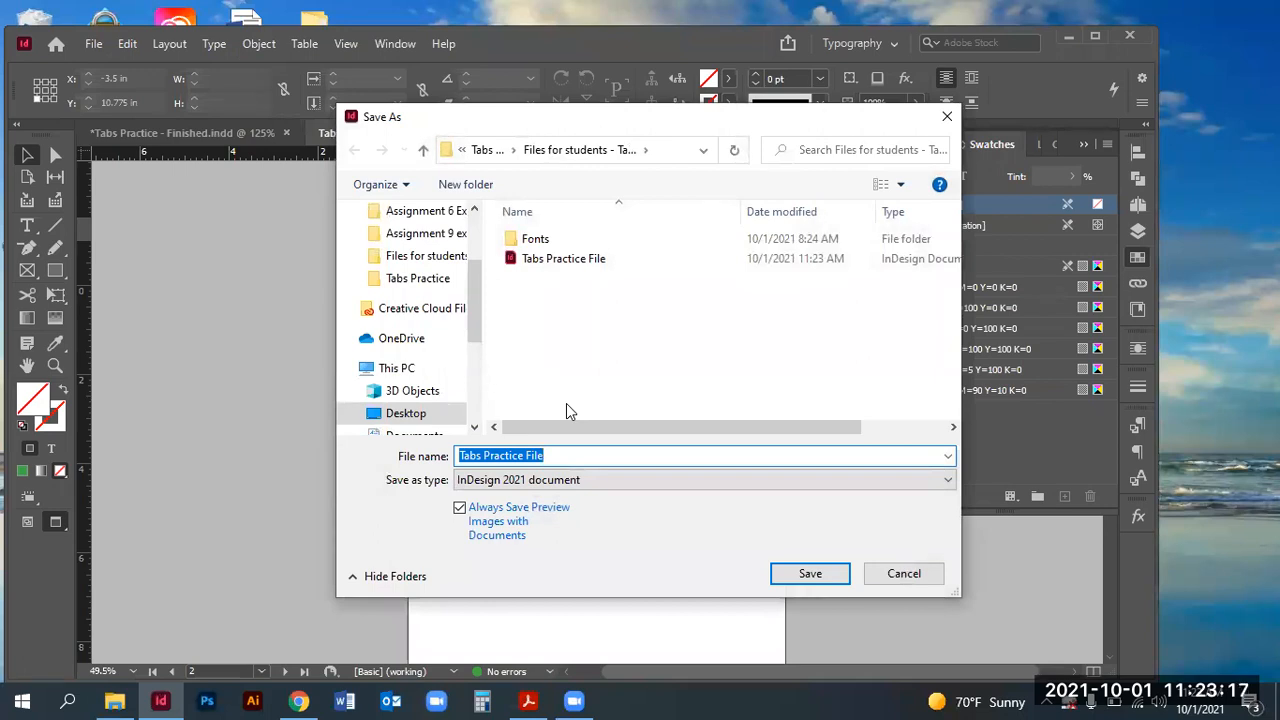
{"action": "type", "text": "Bilbrey, R. TABS"}
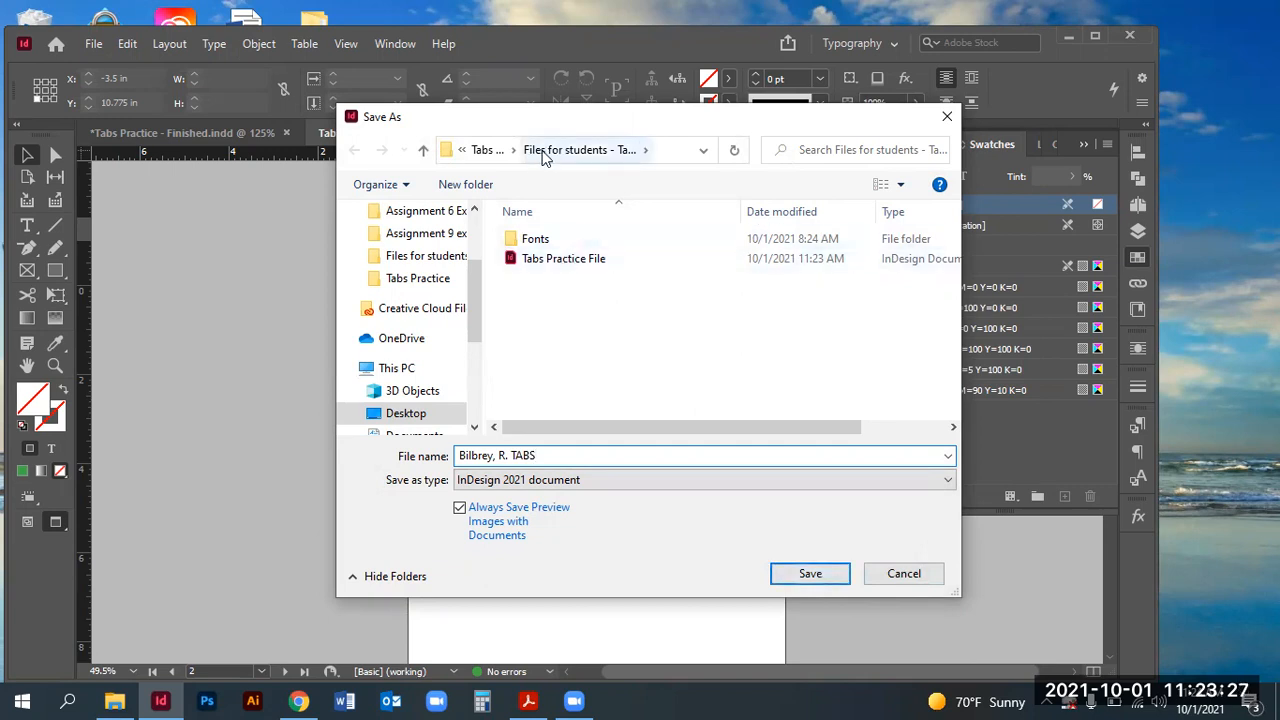
{"action": "left_click", "coordinate": [487, 150]}
{"action": "left_click", "coordinate": [803, 574]}
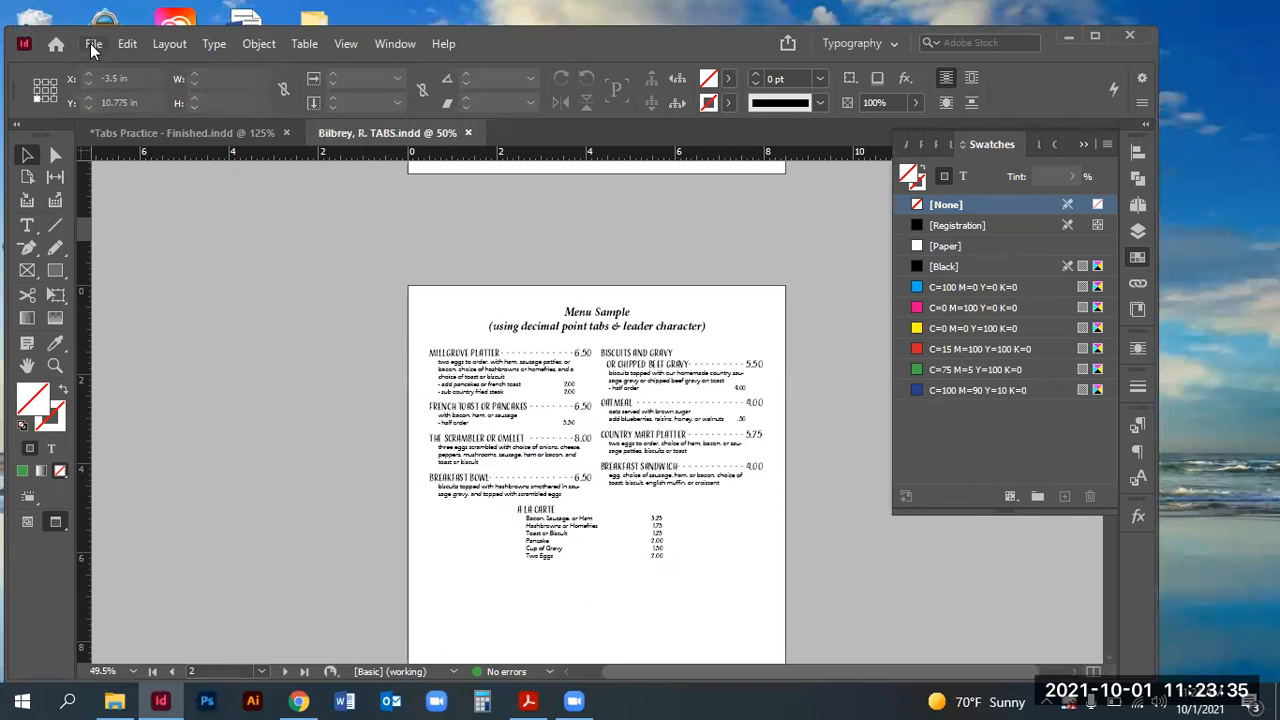
- Package the TABS document into the Tabs Practice folder with copied fonts, linked graphics, IDML and a High Quality Print PDF
{"action": "left_click", "coordinate": [91, 44]}
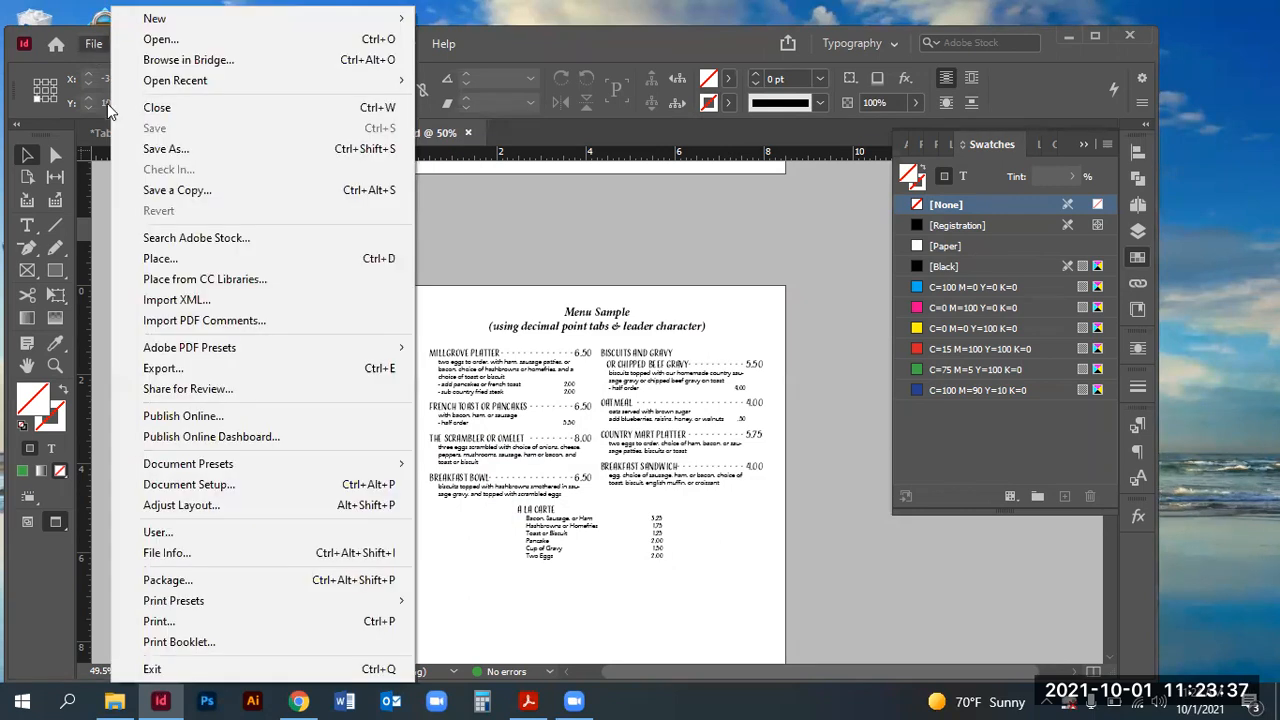
{"action": "left_click", "coordinate": [230, 581]}
{"action": "left_click", "coordinate": [660, 528]}
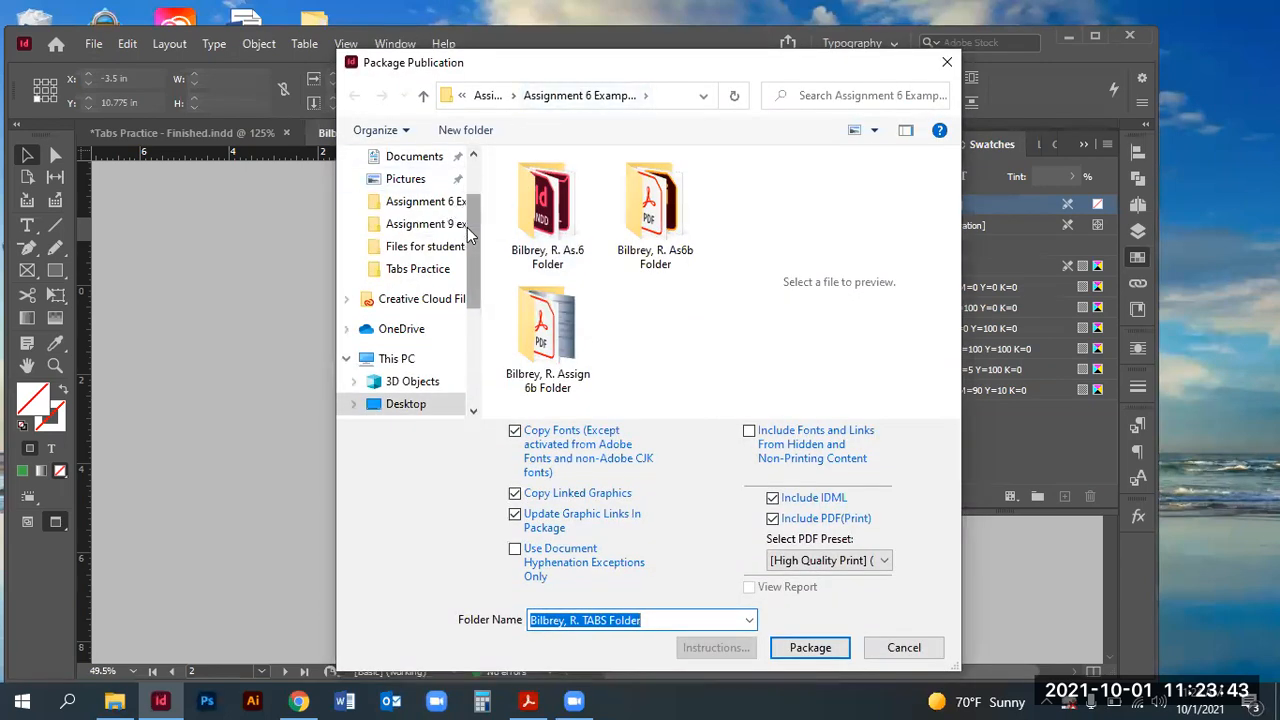
{"action": "left_click", "coordinate": [430, 271]}
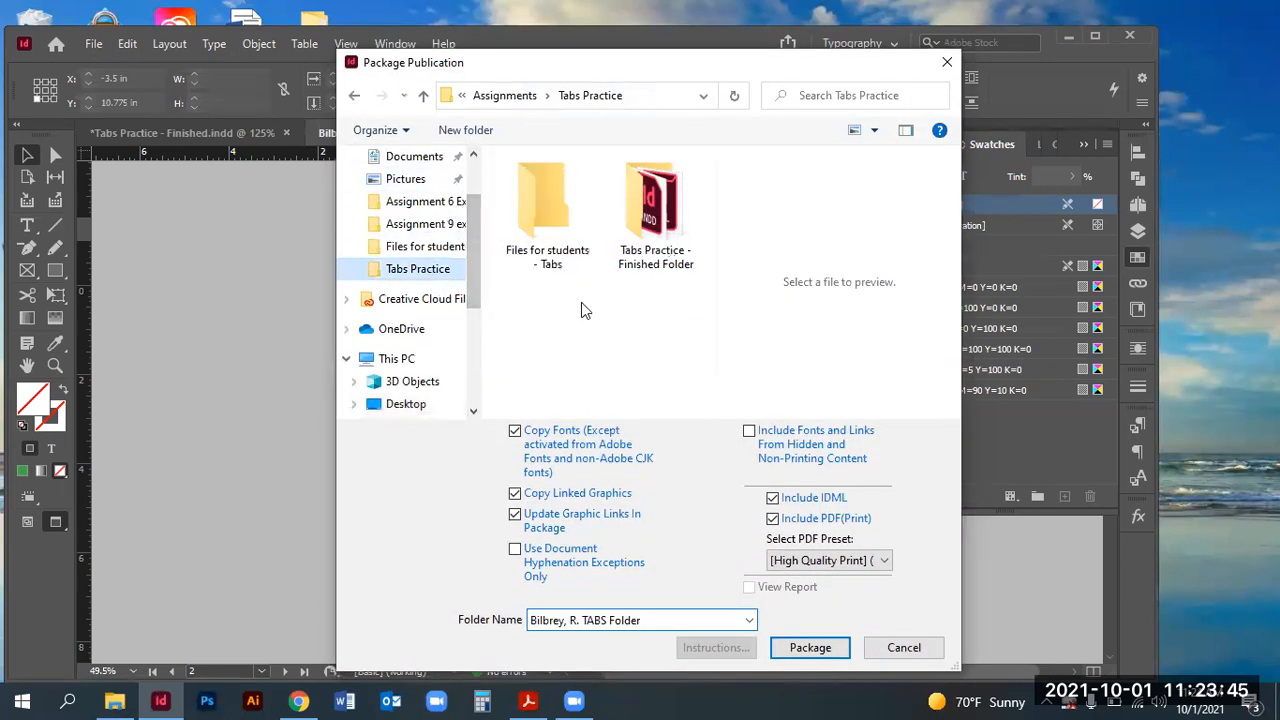
{"action": "left_click", "coordinate": [797, 648]}
{"action": "left_click", "coordinate": [702, 436]}
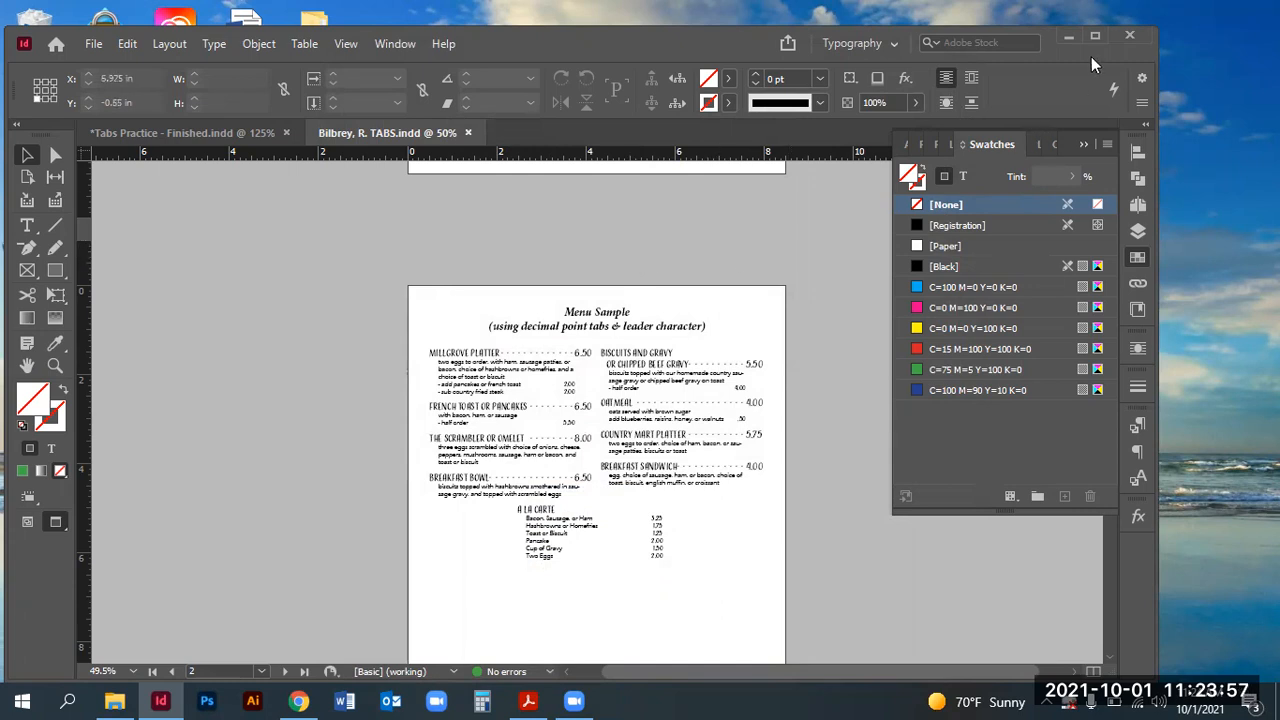
- In File Explorer, compress the packaged TABS folder inside Tabs Practice into a zip file, keeping the suggested name
{"action": "left_click", "coordinate": [1068, 37]}
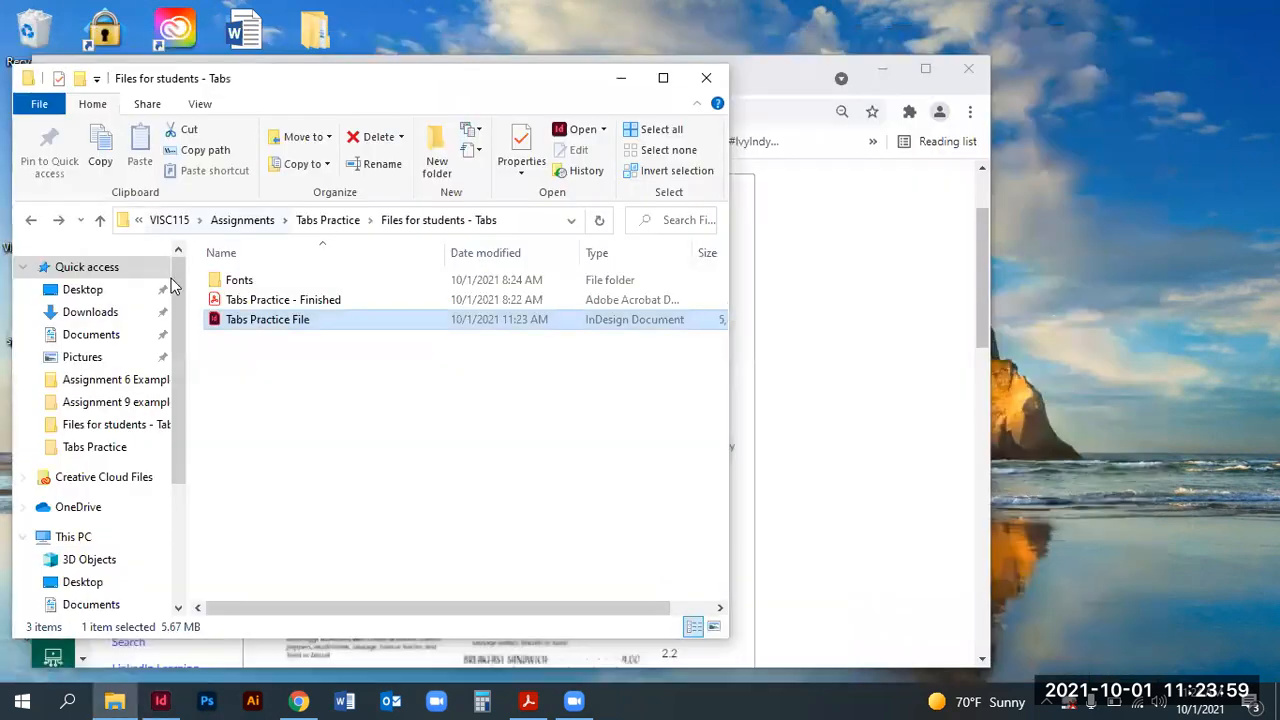
{"action": "left_click", "coordinate": [31, 222]}
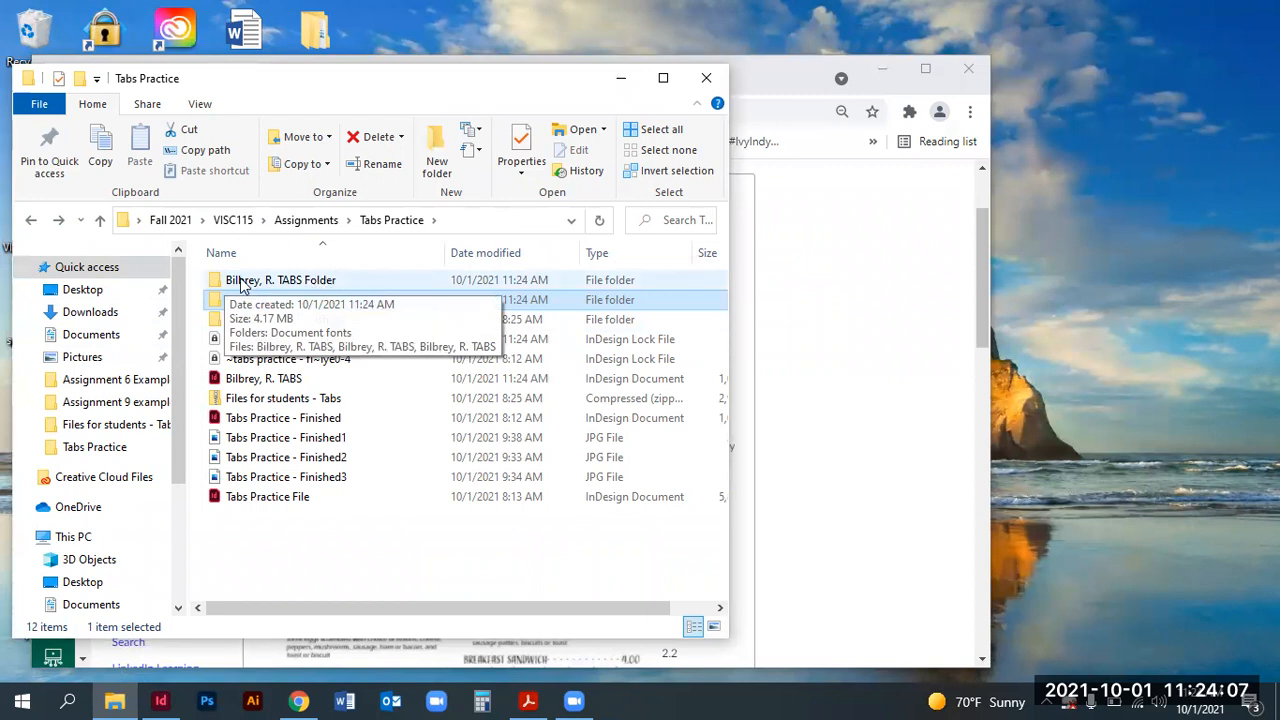
{"action": "left_click", "coordinate": [218, 285]}
{"action": "right_click", "coordinate": [218, 285]}
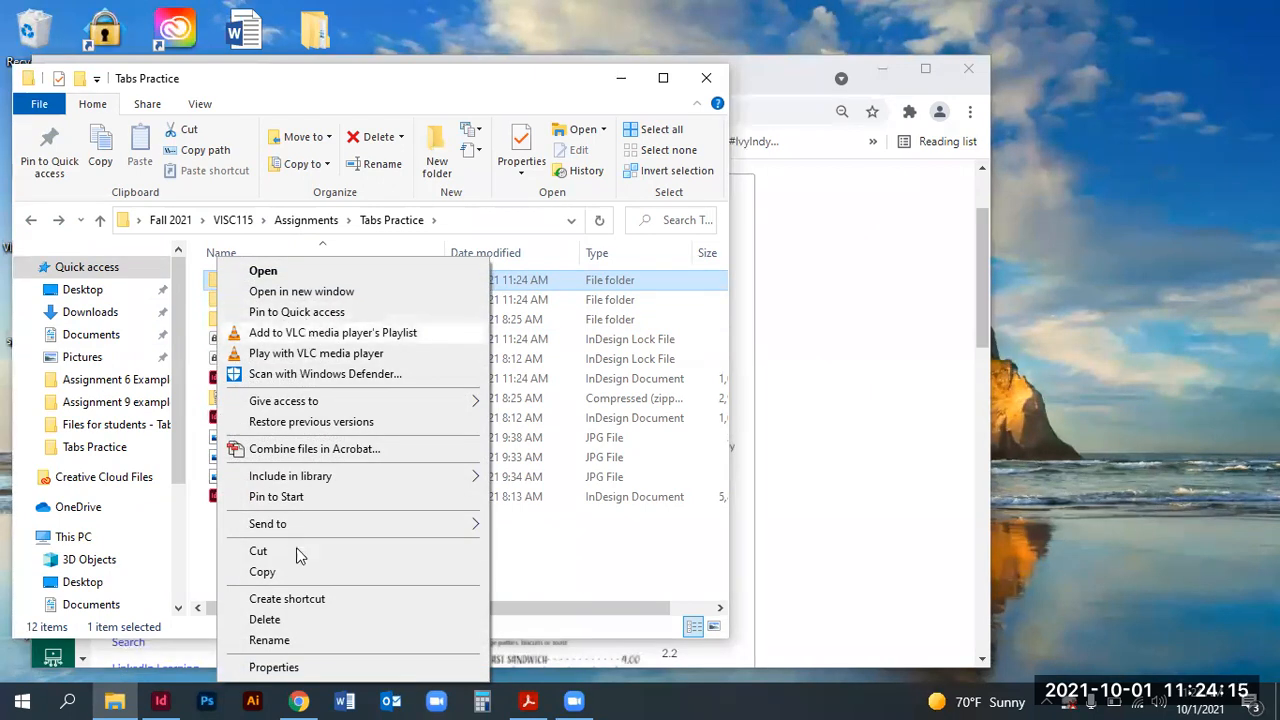
{"action": "mouse_move", "coordinate": [286, 523]}
{"action": "left_click", "coordinate": [545, 546]}
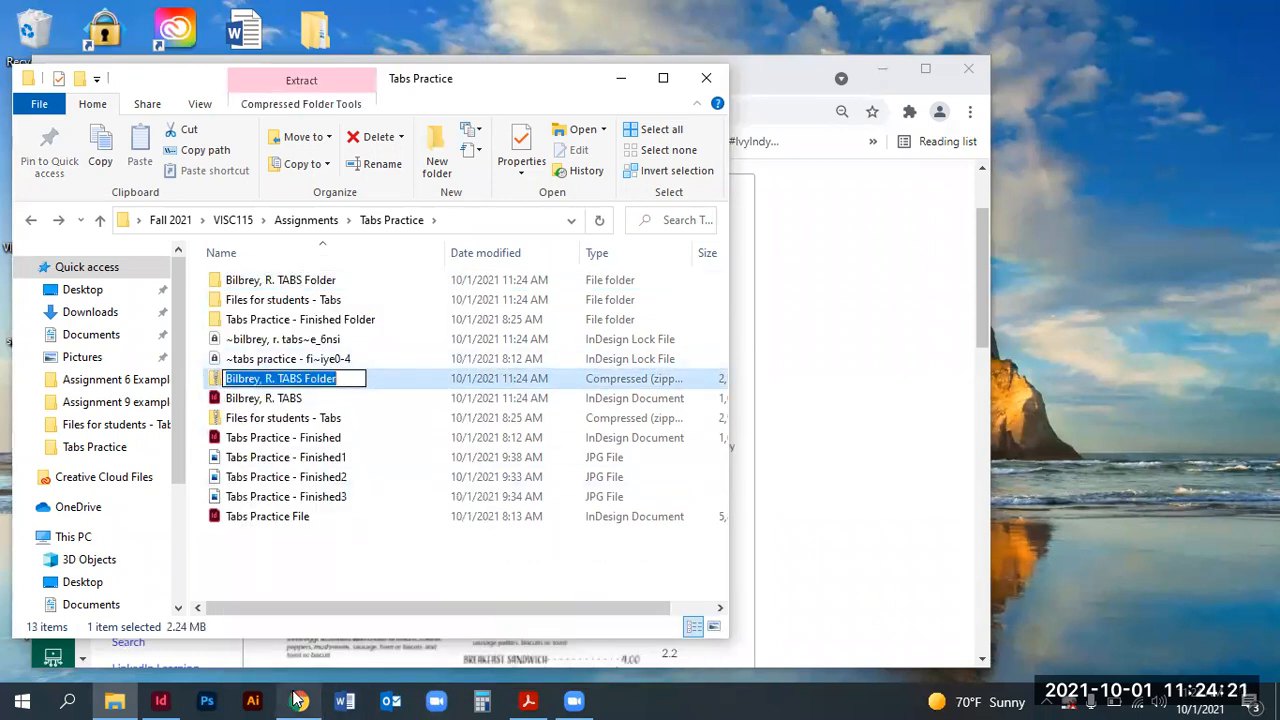
{"action": "left_click", "coordinate": [833, 590]}
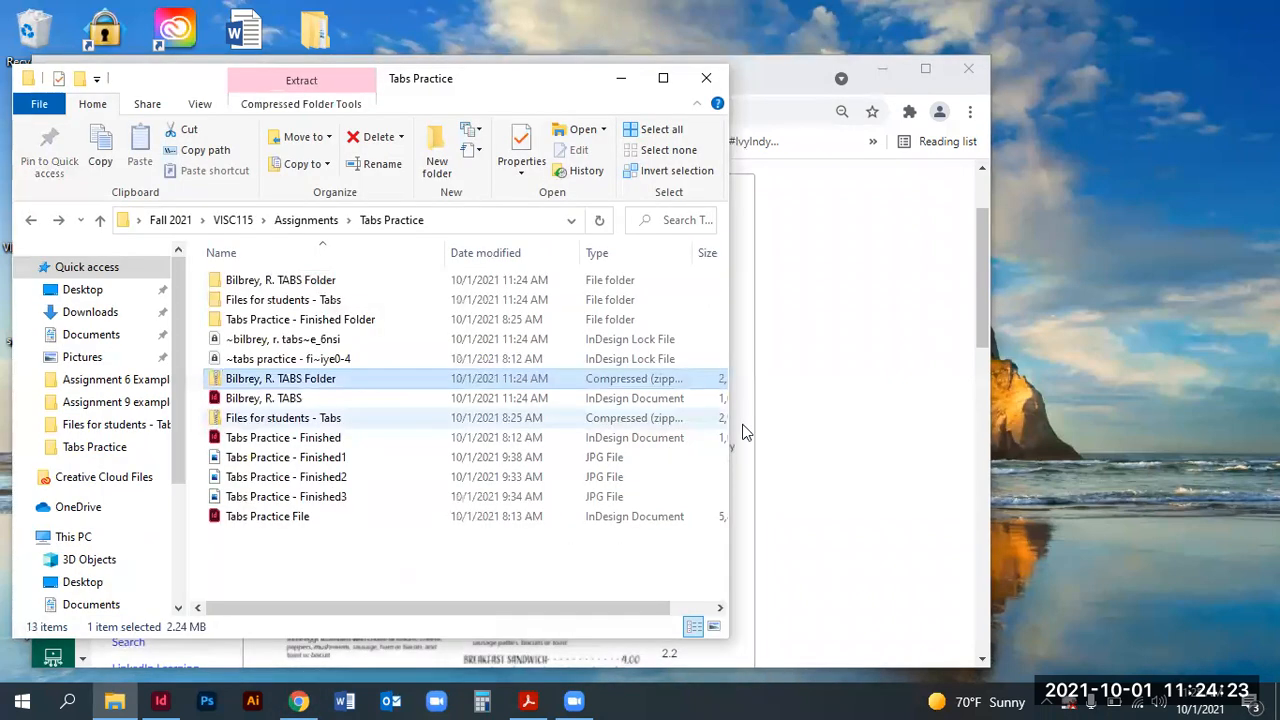
- In Chrome, review the Extra Credit - Practicing Tabs assignment page and move the browser window clear of the folder listing
{"action": "left_click", "coordinate": [845, 400]}
{"action": "scroll", "coordinate": [802, 371], "scroll_direction": "up", "scroll_amount": 2}
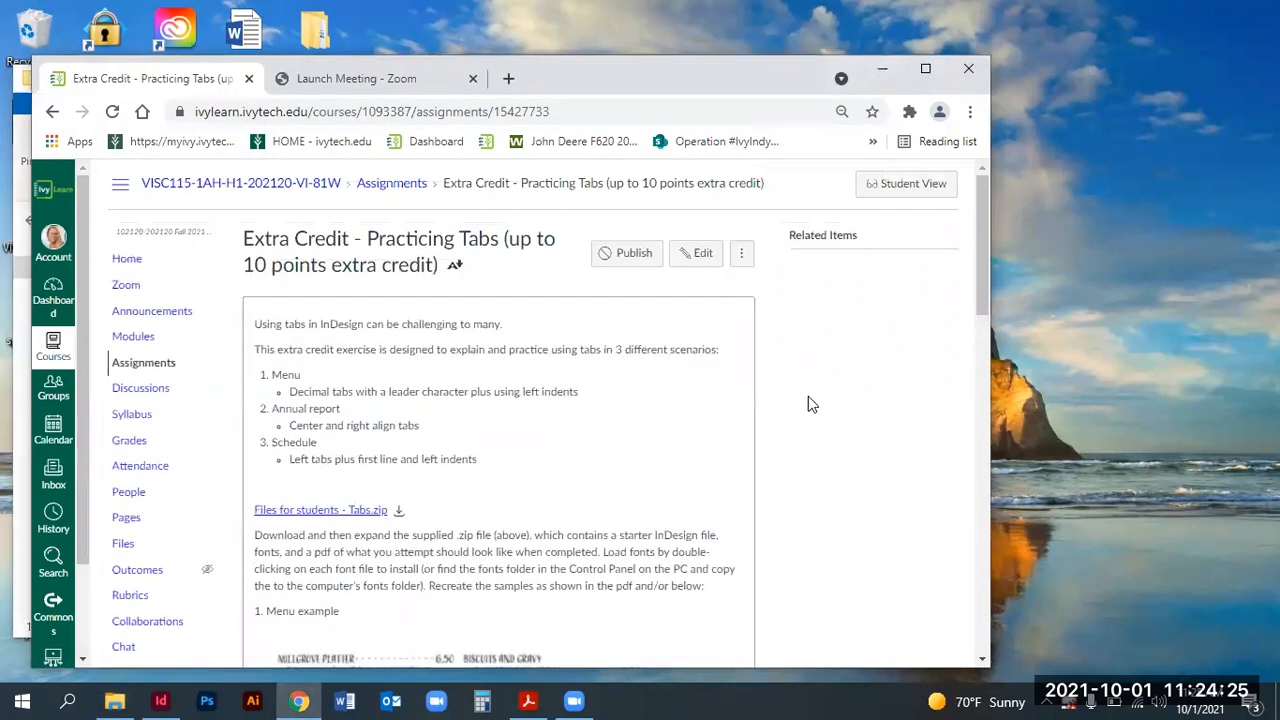
{"action": "scroll", "coordinate": [810, 400], "scroll_direction": "down", "scroll_amount": 10}
{"action": "scroll", "coordinate": [820, 545], "scroll_direction": "down", "scroll_amount": 4}
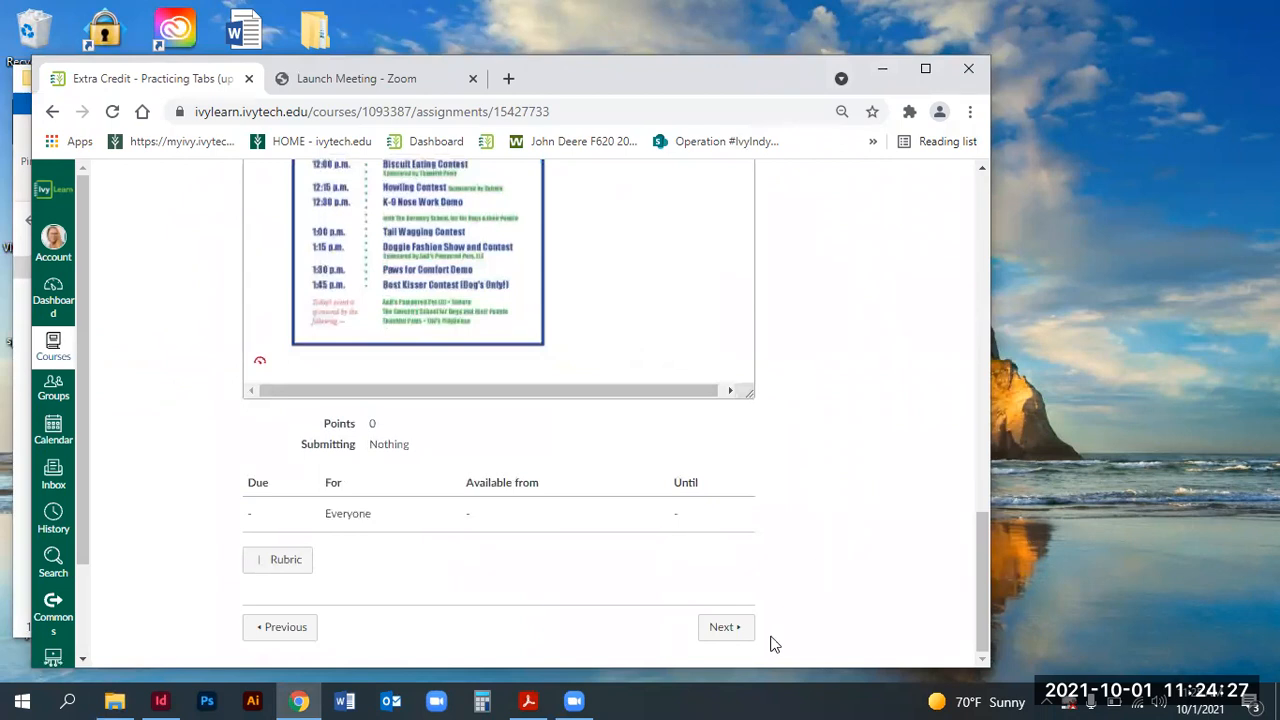
{"action": "scroll", "coordinate": [783, 517], "scroll_direction": "up", "scroll_amount": 10}
{"action": "scroll", "coordinate": [523, 289], "scroll_direction": "up", "scroll_amount": 4}
{"action": "scroll", "coordinate": [449, 294], "scroll_direction": "down", "scroll_amount": 2}
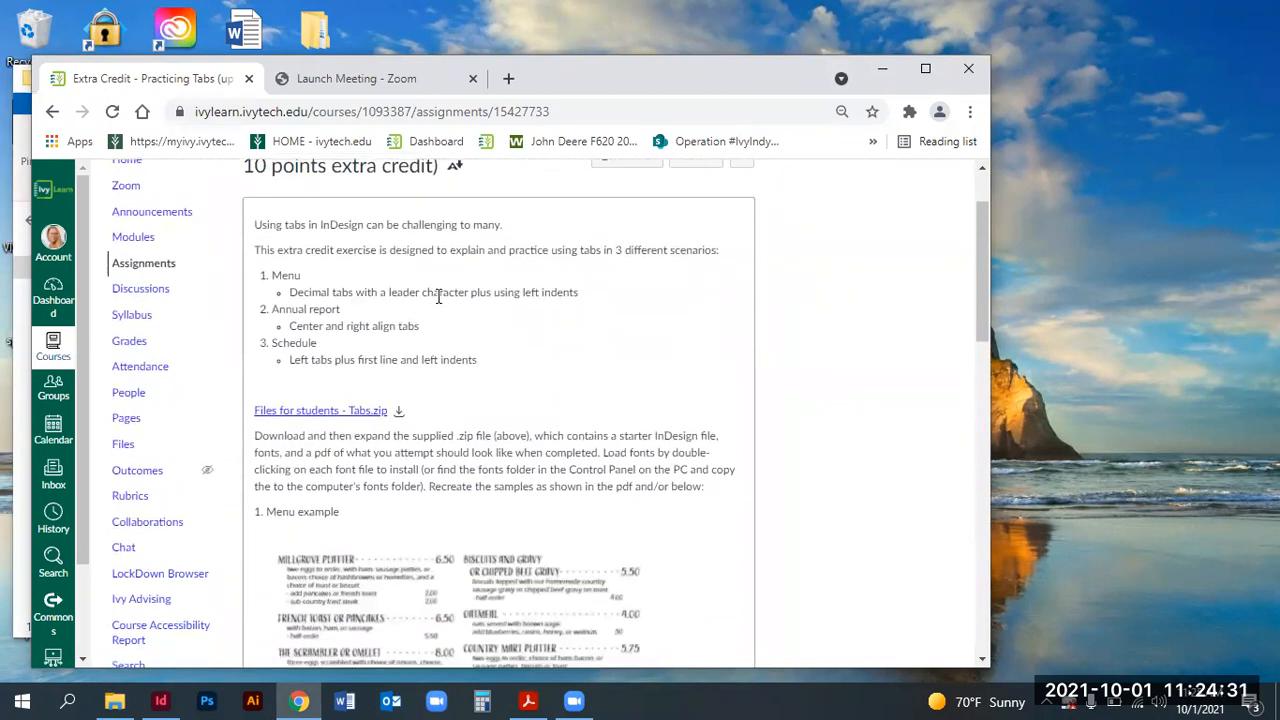
{"action": "scroll", "coordinate": [405, 298], "scroll_direction": "down", "scroll_amount": 1}
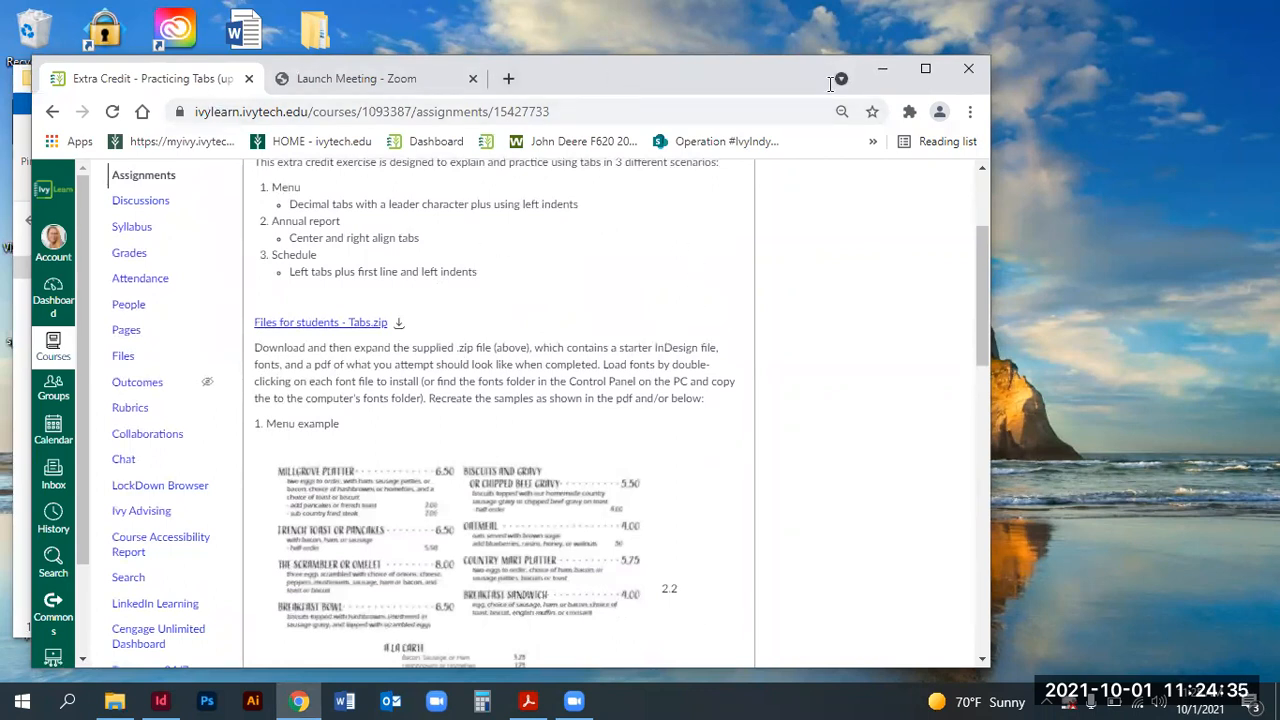
{"action": "left_click_drag", "start_coordinate": [626, 69], "coordinate": [848, 66]}
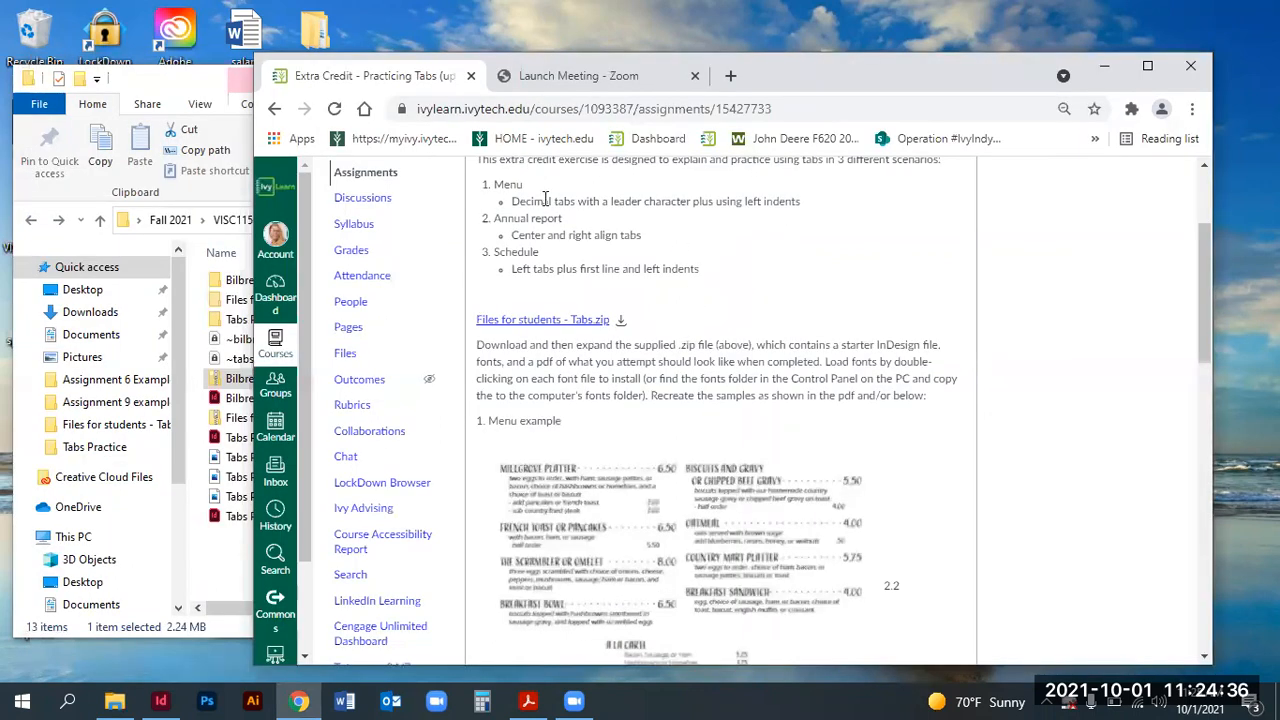
{"action": "left_click", "coordinate": [987, 8]}
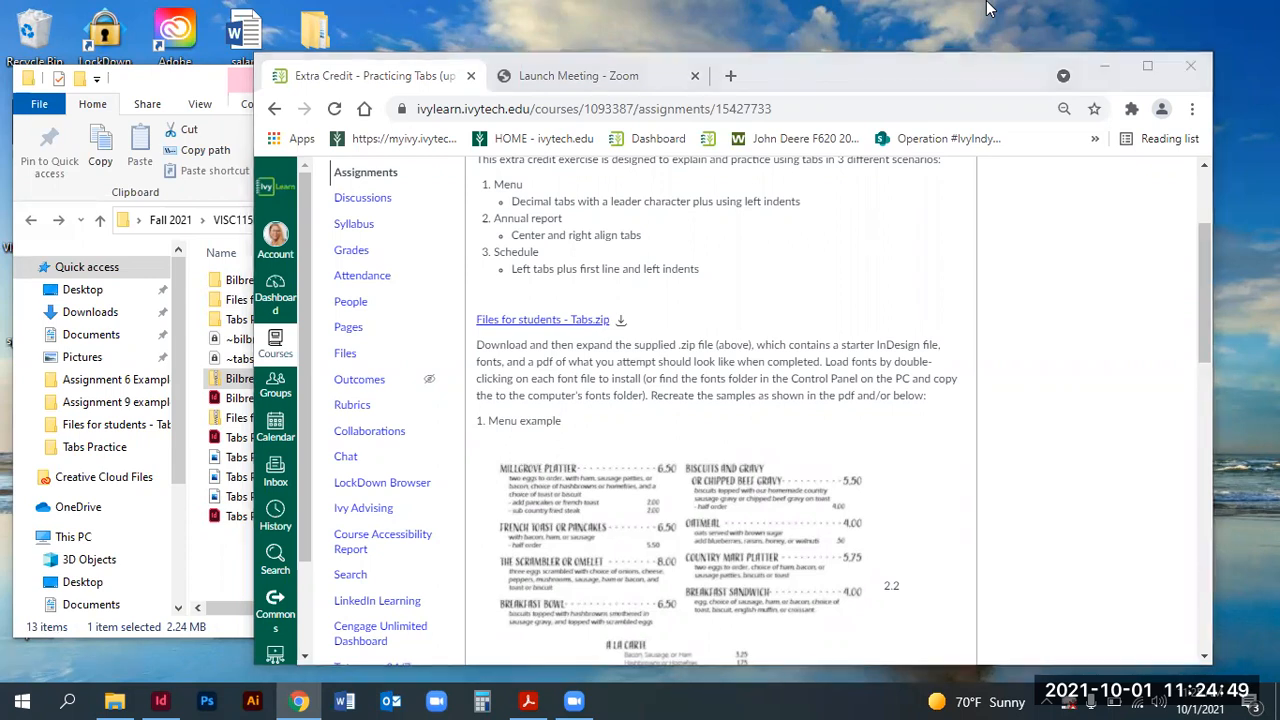